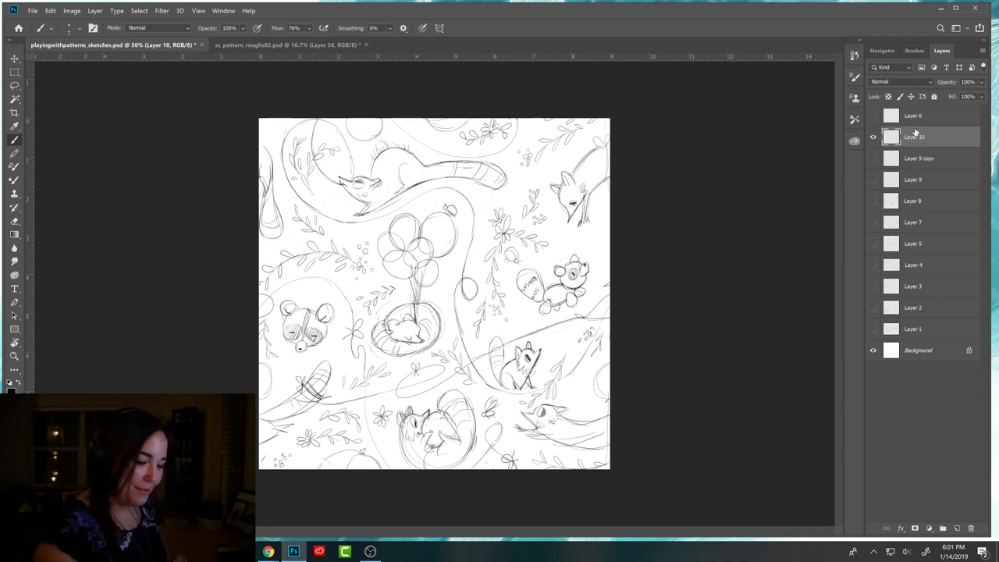
Add a new layer directly beneath the sketch on Layer 10 and select the entire canvas.
click(957, 529)
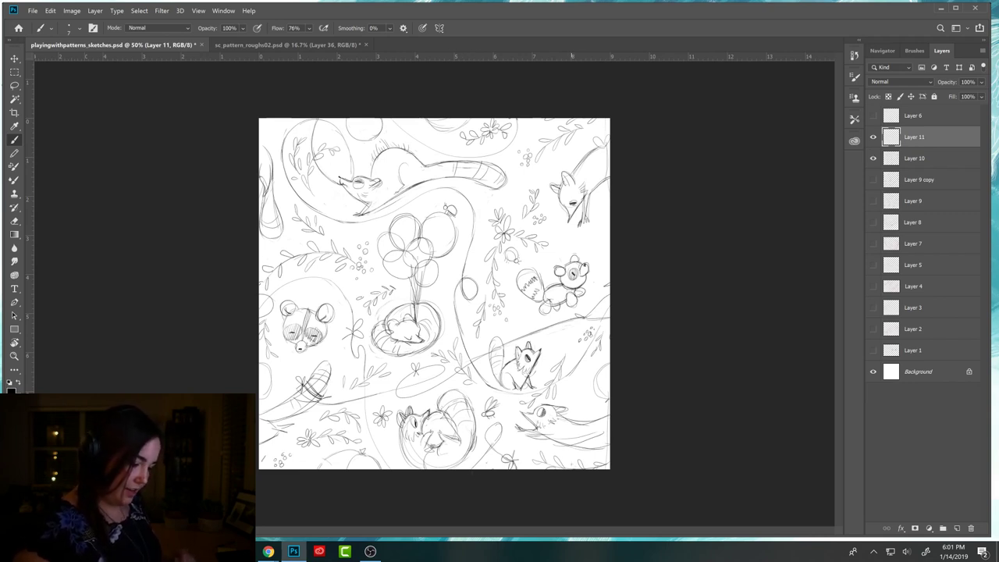
drag(923, 138, 917, 164)
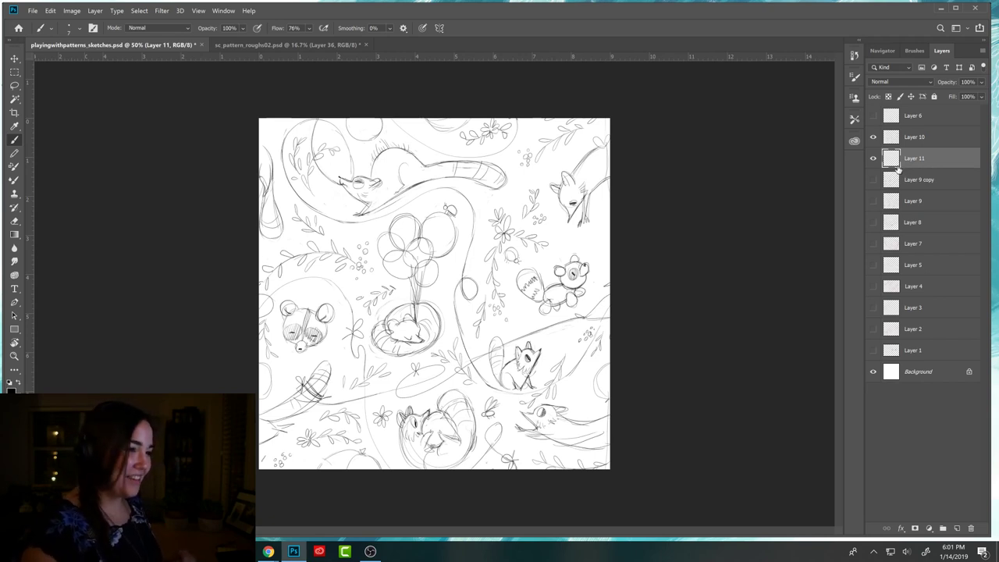
click(14, 71)
drag(254, 110, 673, 522)
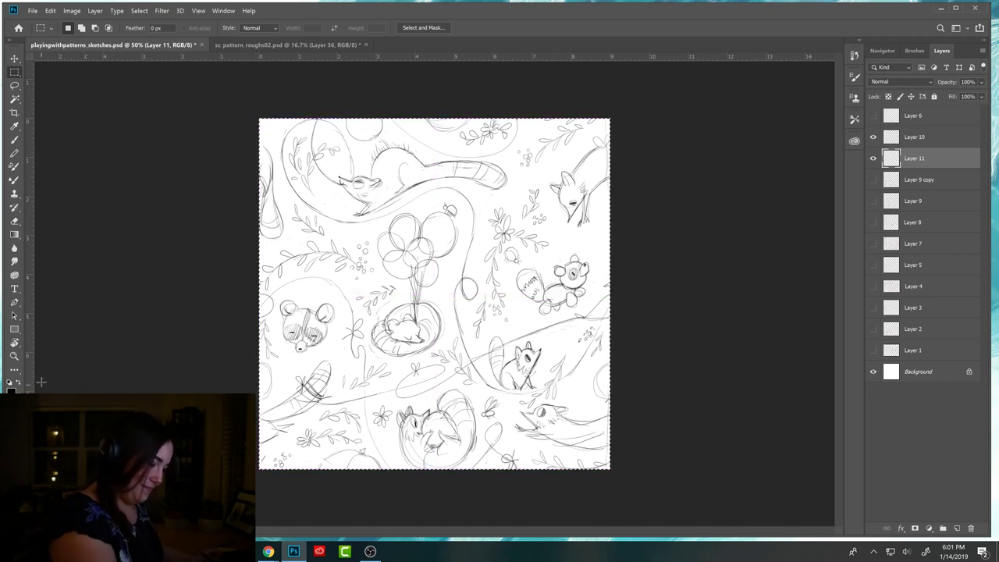
Set the foreground colour to muted teal 9dc4c2 and fill the selected canvas on the new layer with it.
click(10, 382)
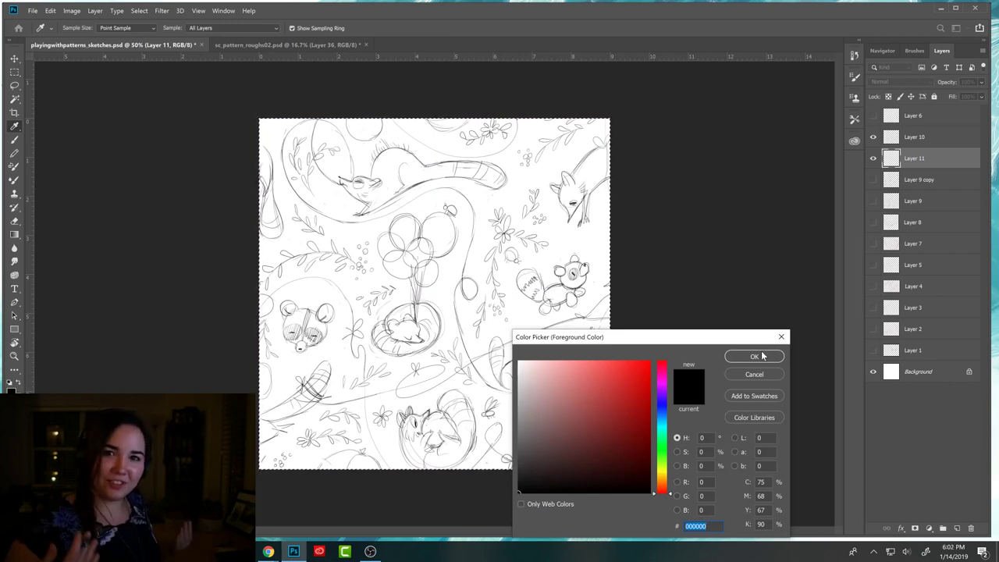
drag(722, 339, 704, 245)
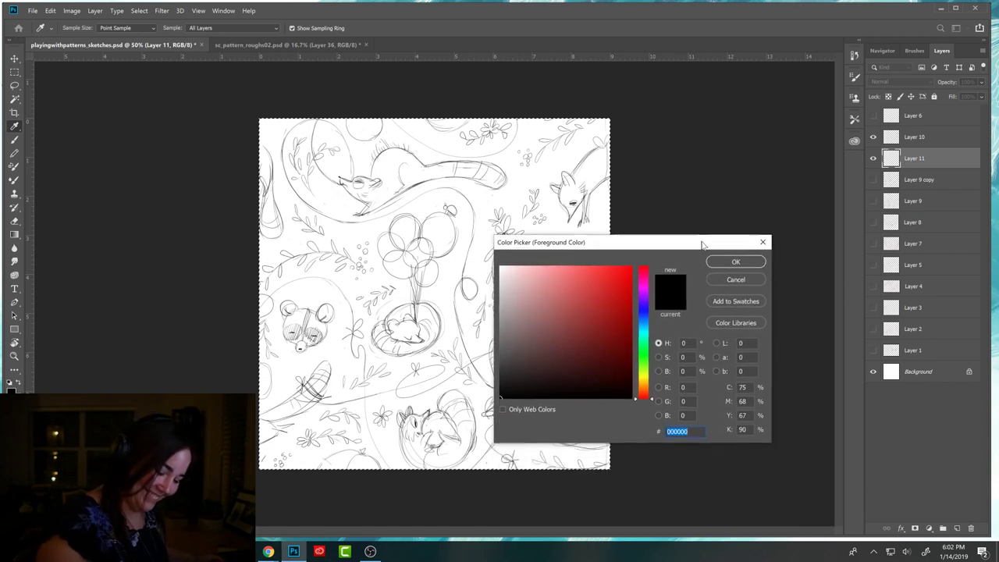
click(643, 337)
click(557, 279)
mouse_move(557, 279)
mouse_down()
mouse_move(562, 249)
mouse_move(526, 297)
mouse_up()
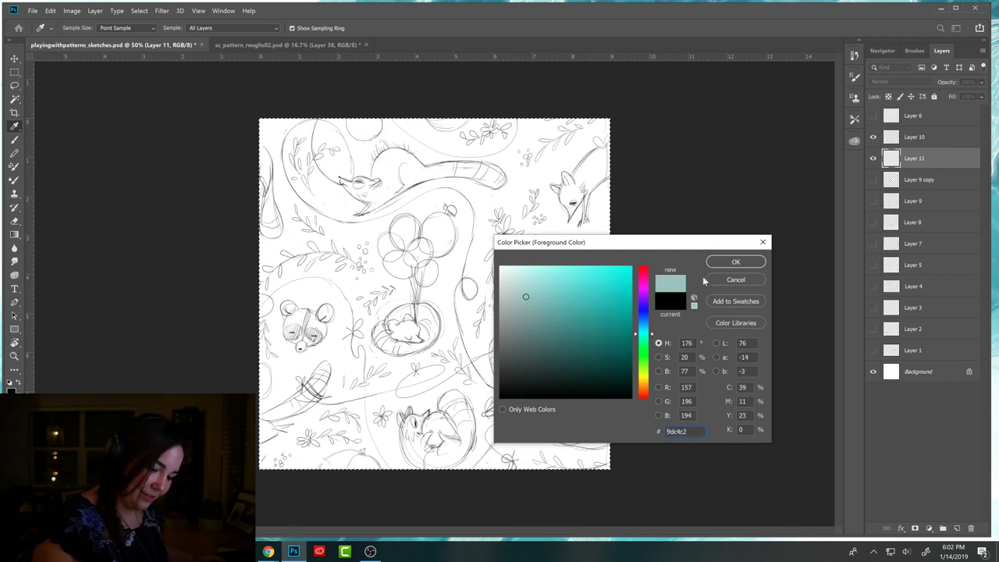
click(735, 262)
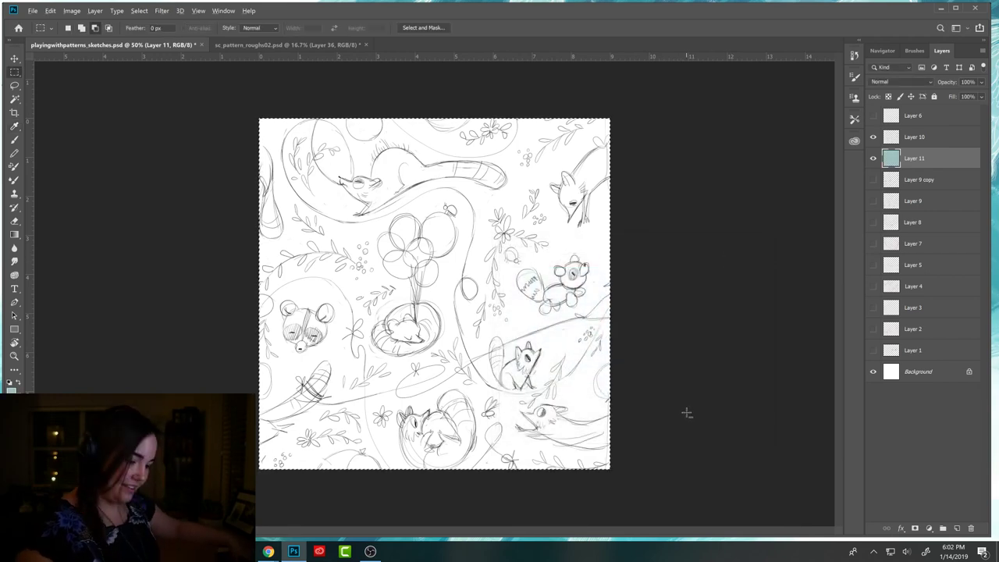
key(alt+BackSpace)
Change the foreground colour to bright aqua c0f9f6 and refill the background layer with it.
click(11, 388)
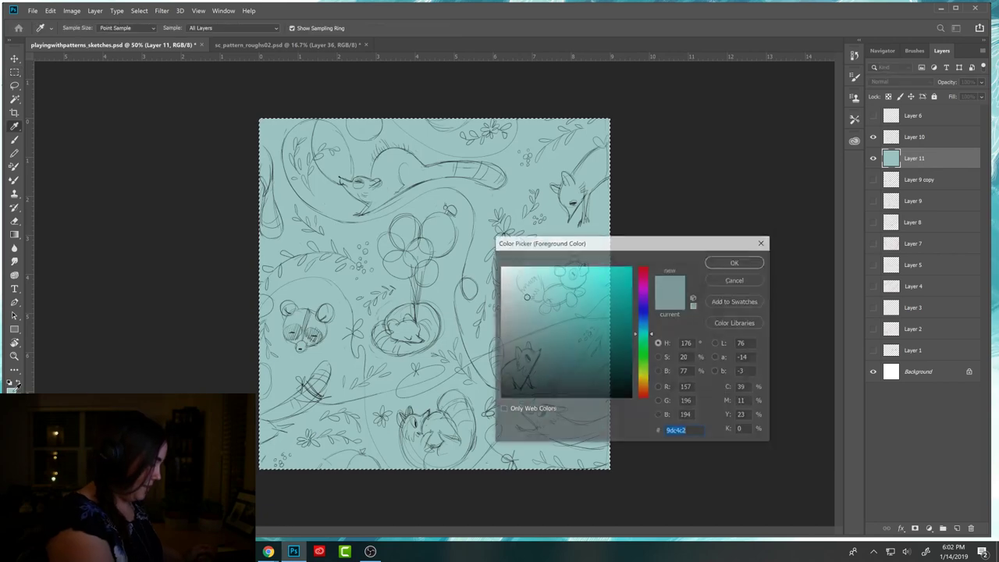
click(528, 270)
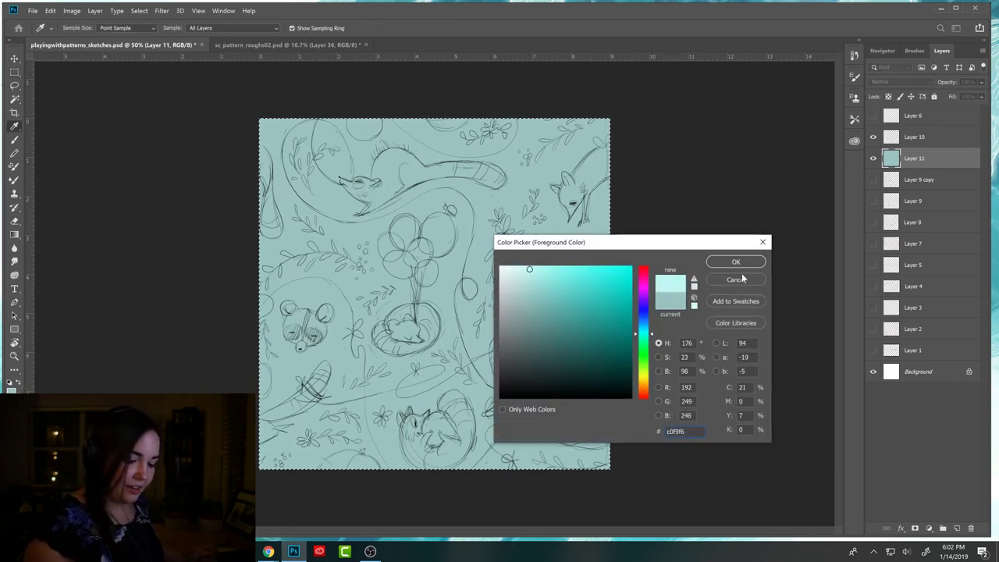
click(749, 279)
key(alt+BackSpace)
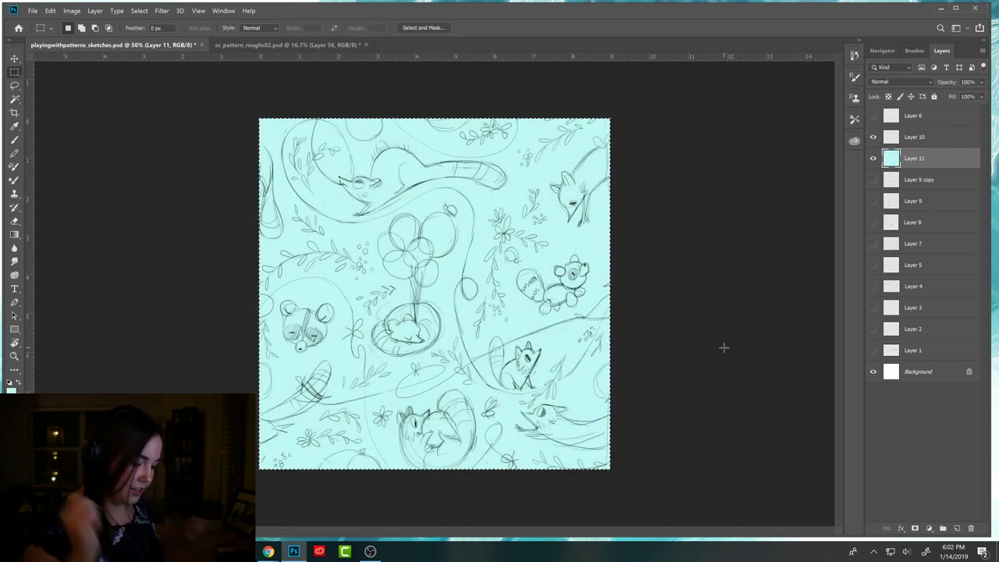
Refill the background layer with a paler, less saturated teal and toggle its visibility to compare the sketch with and without it.
click(11, 388)
drag(522, 286, 519, 271)
click(736, 261)
key(alt+BackSpace)
click(874, 159)
click(875, 158)
click(875, 159)
click(874, 160)
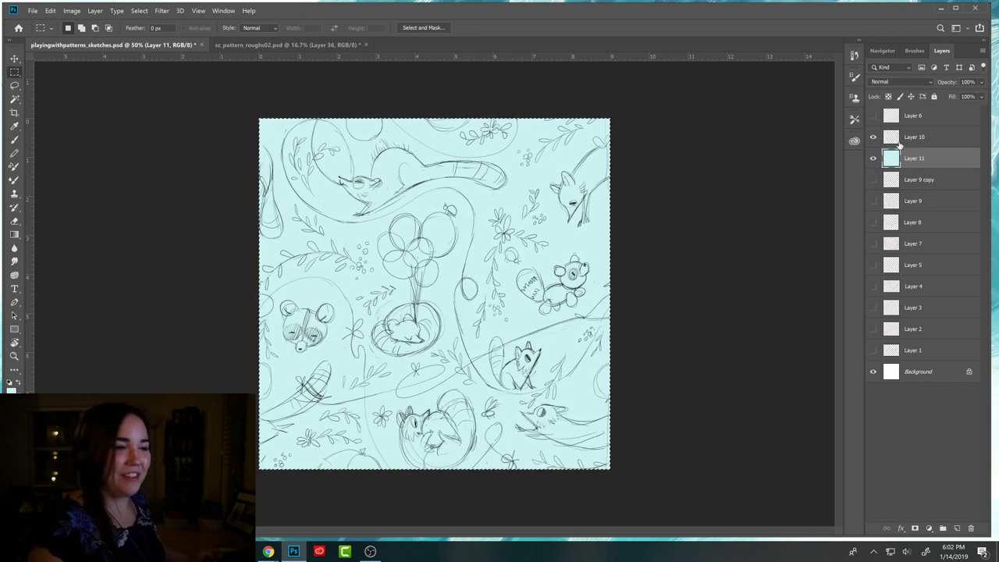
Add a new layer between the sketch and the teal background and choose the Kyle's Paintbox - Bristle Bomb brush at 90 px.
click(957, 528)
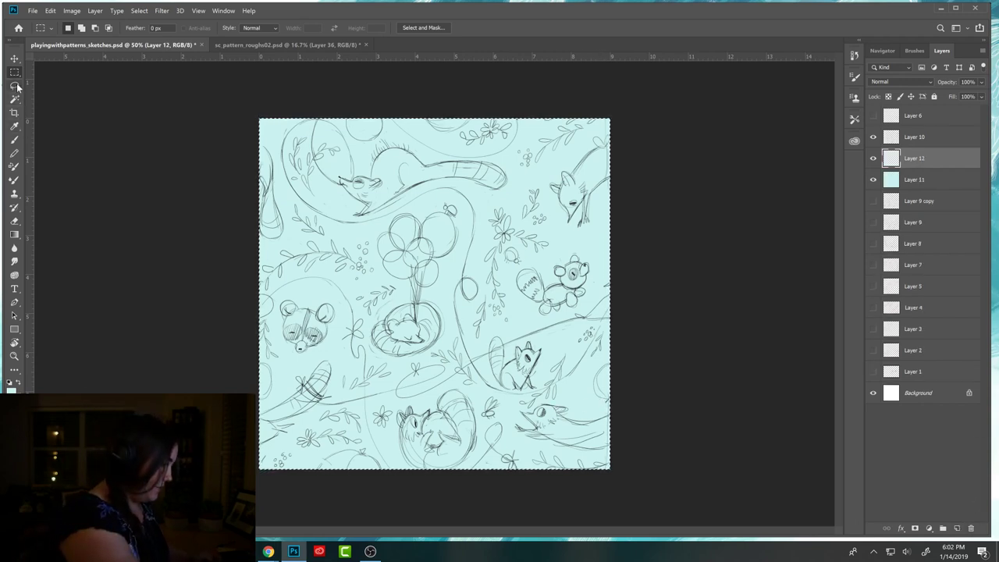
click(14, 140)
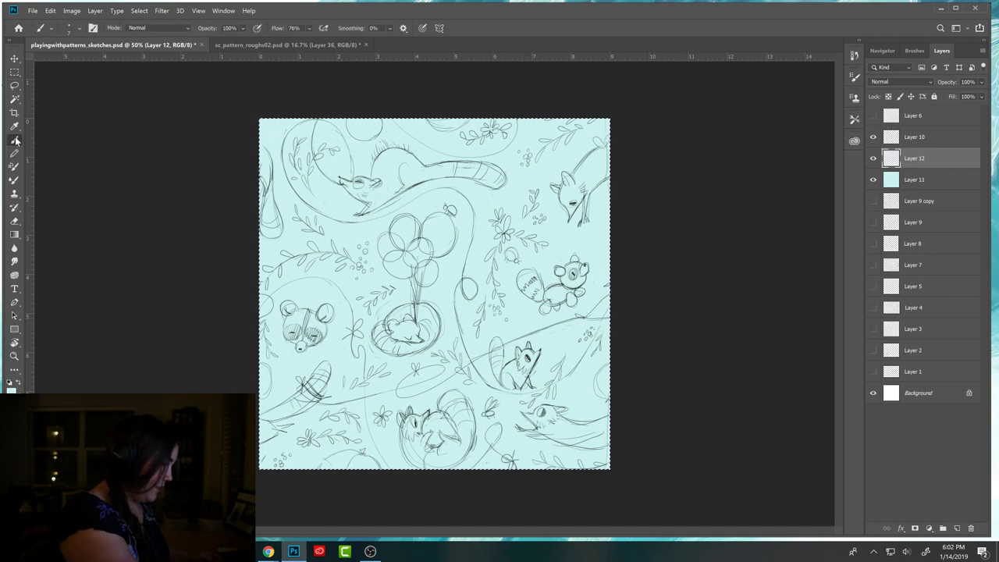
click(914, 50)
click(932, 157)
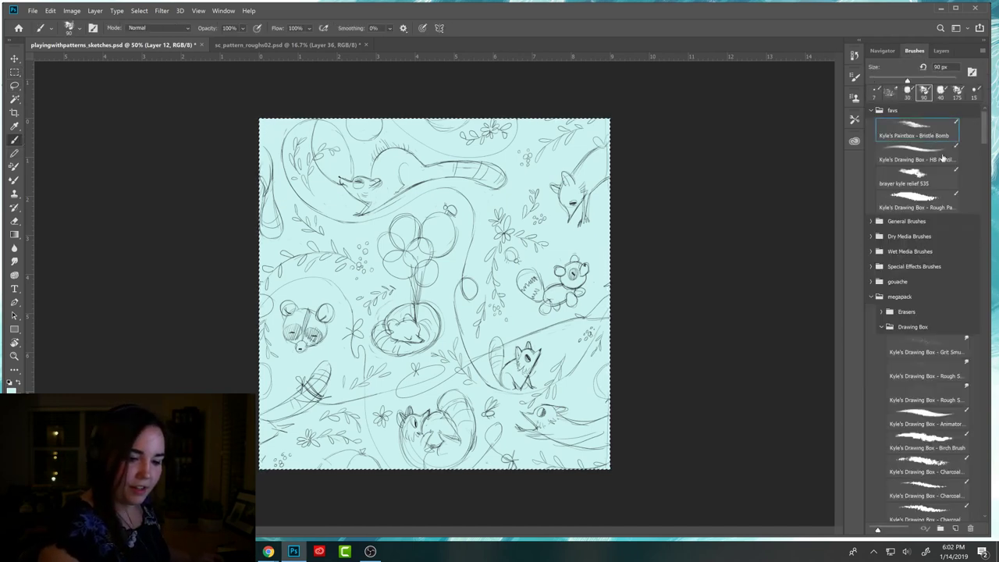
click(942, 50)
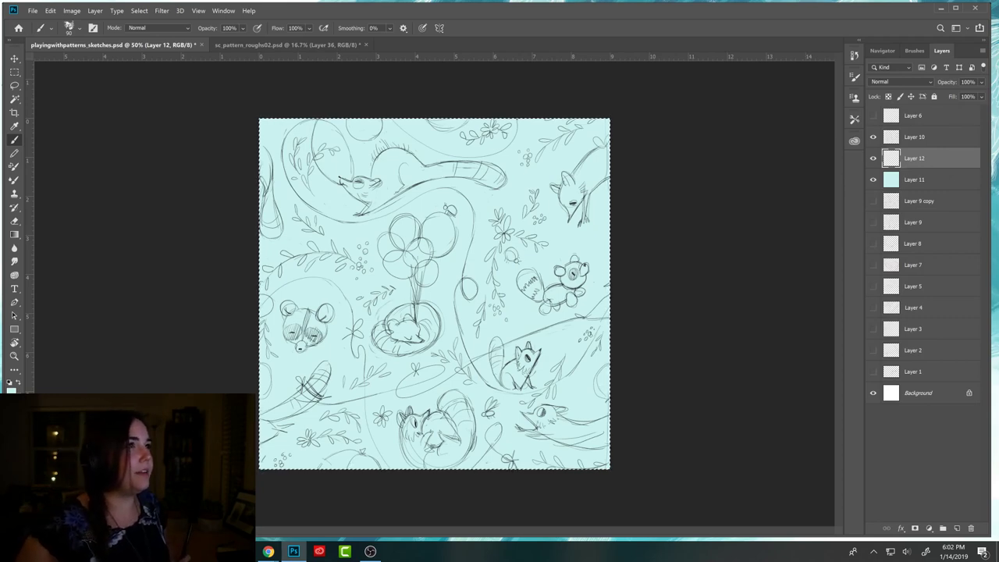
Switch to Chrome, view the mint-and-coral animal pattern pin on the Pinterest patterns board, and return to Photoshop.
click(268, 551)
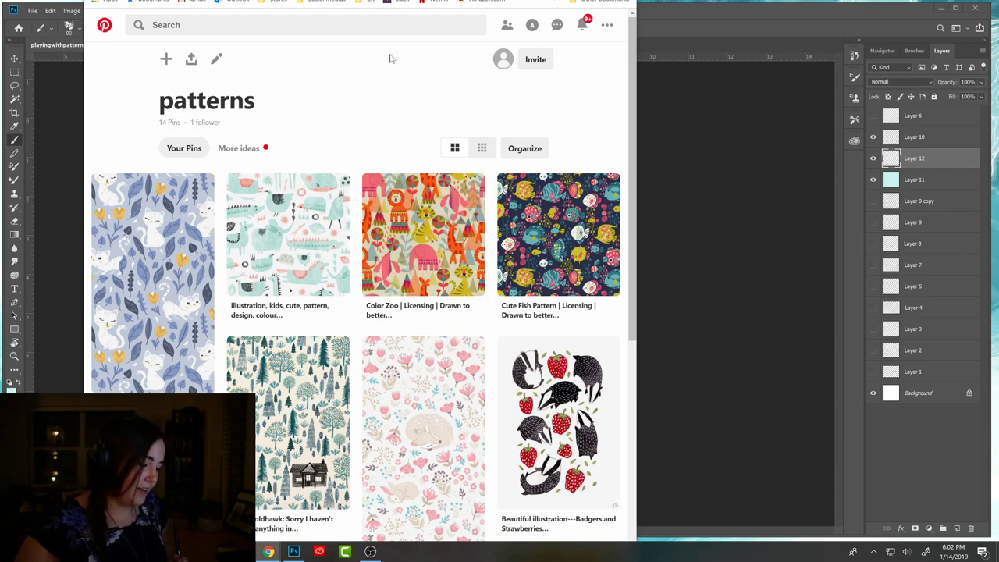
mouse_move(306, 230)
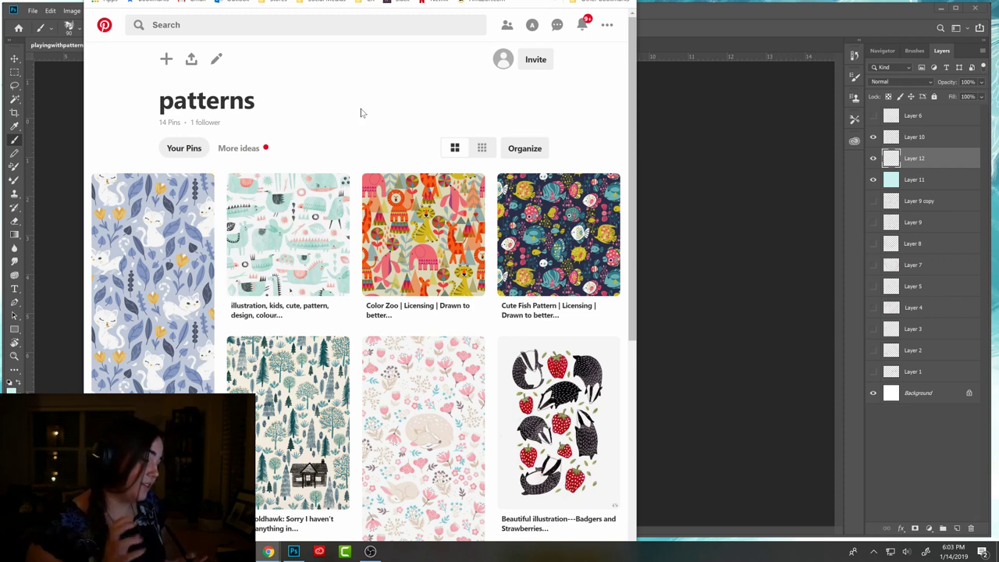
click(299, 223)
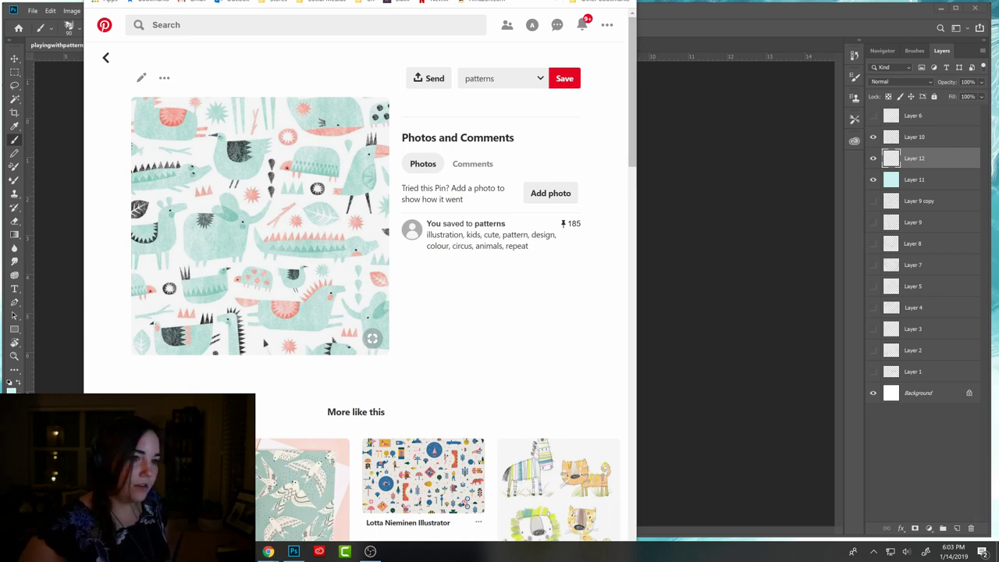
key(alt+Tab)
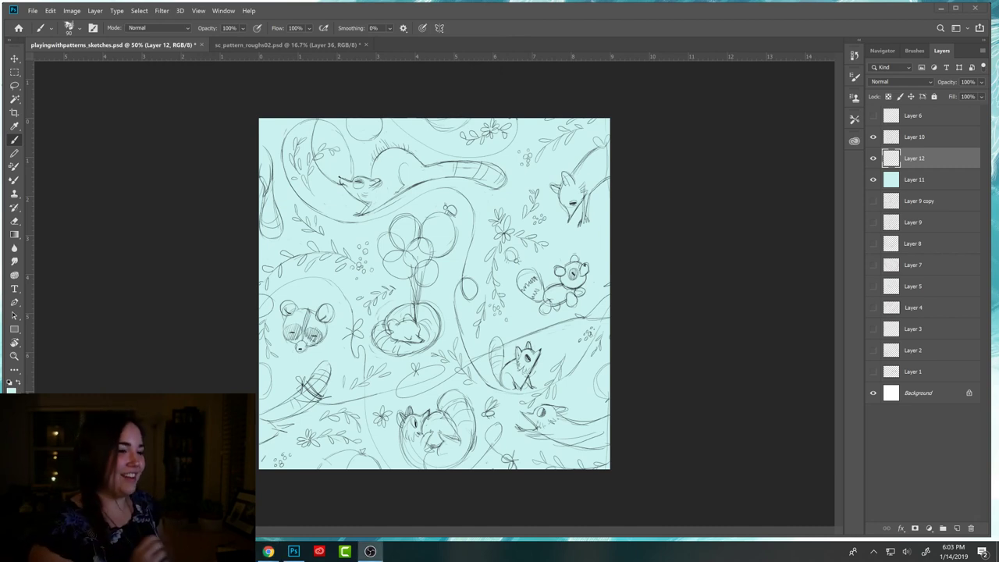
click(697, 318)
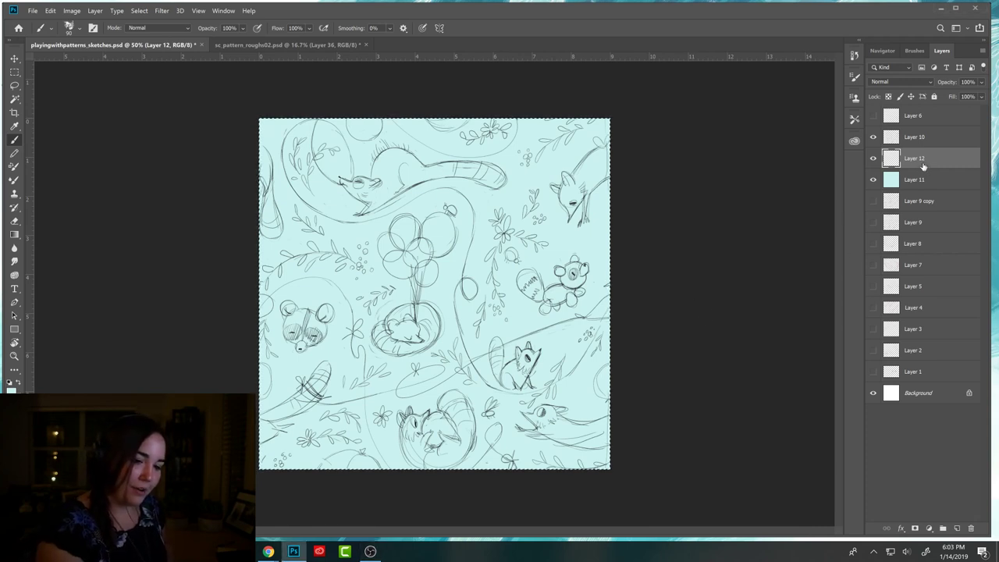
Set the foreground colour to green 5fc79a and paint in the oval curled shape with the sleeping animal beneath the balloons.
key(ctrl+a)
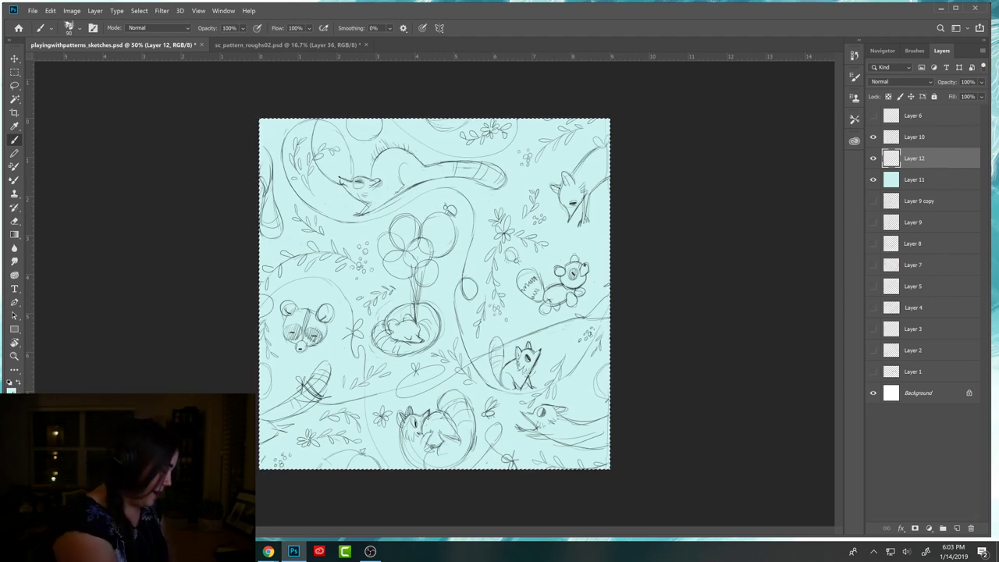
click(11, 382)
click(579, 281)
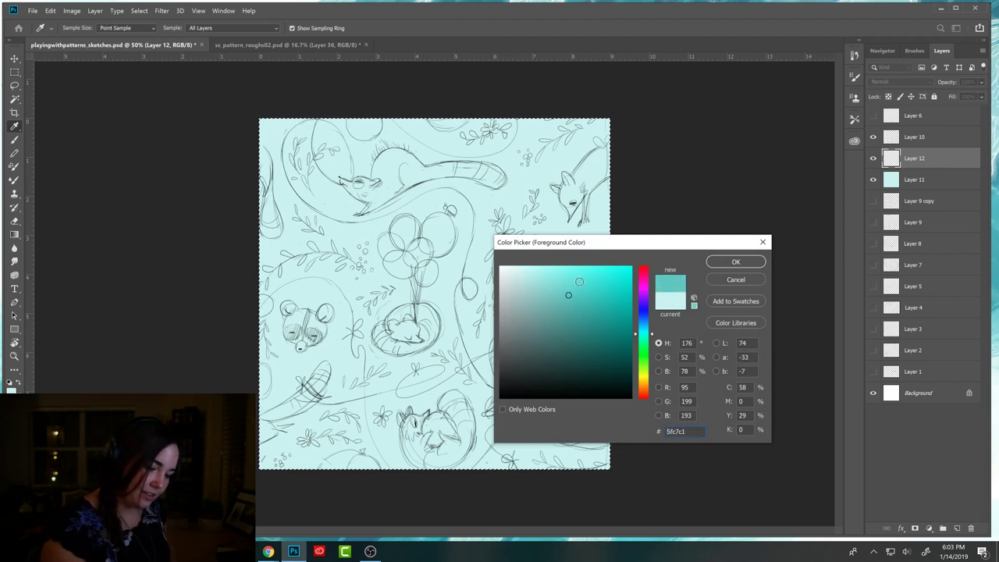
drag(654, 335, 654, 345)
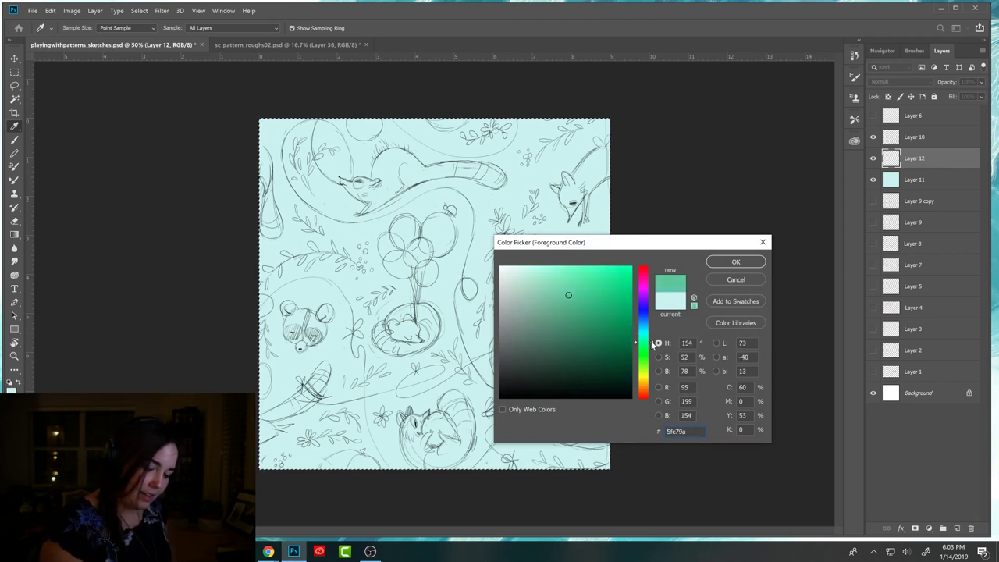
click(734, 263)
key(b)
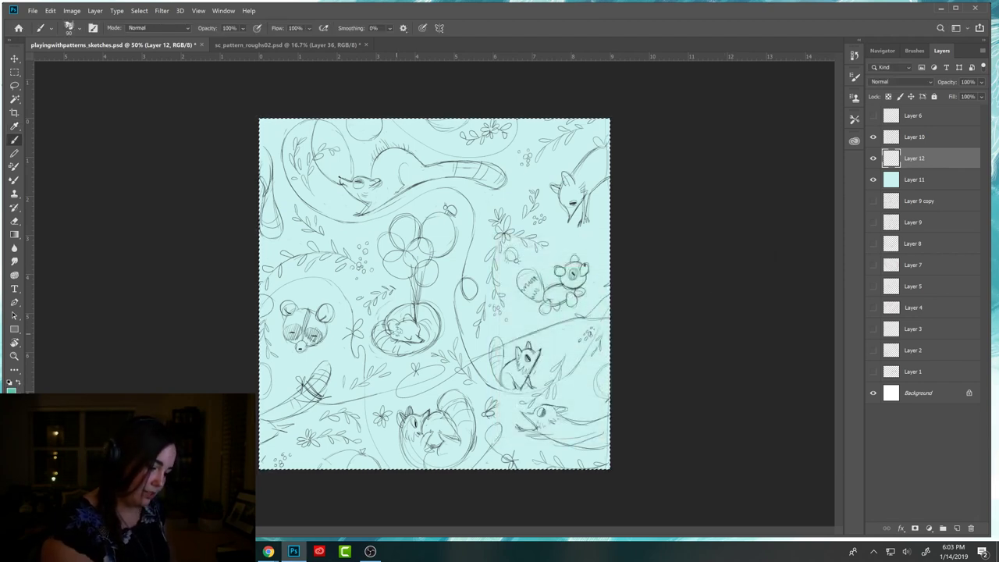
mouse_move(388, 328)
mouse_down()
mouse_move(394, 311)
mouse_move(418, 306)
mouse_move(438, 328)
mouse_move(430, 315)
mouse_move(428, 336)
mouse_up()
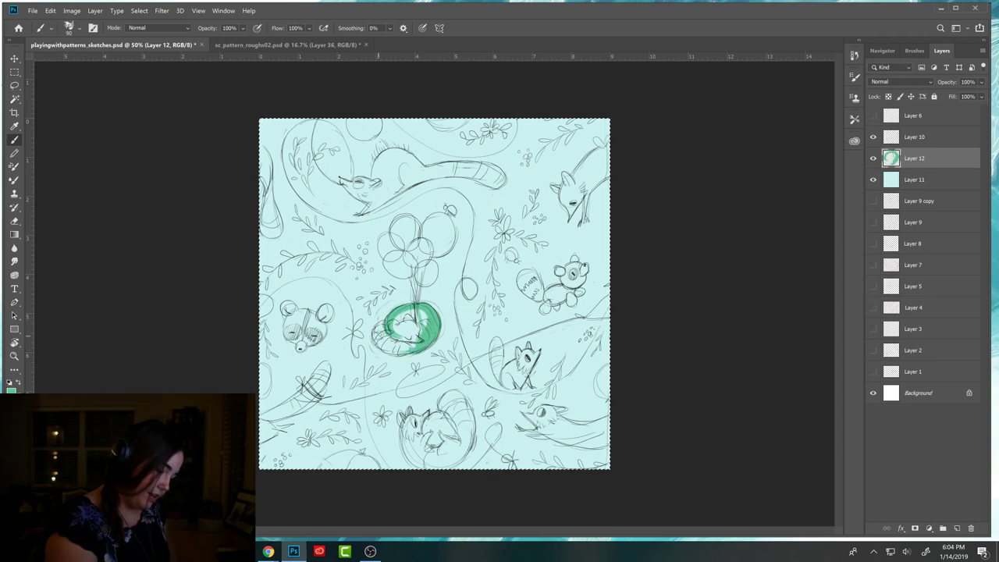
mouse_move(385, 342)
mouse_down()
mouse_move(378, 348)
mouse_move(401, 350)
mouse_up()
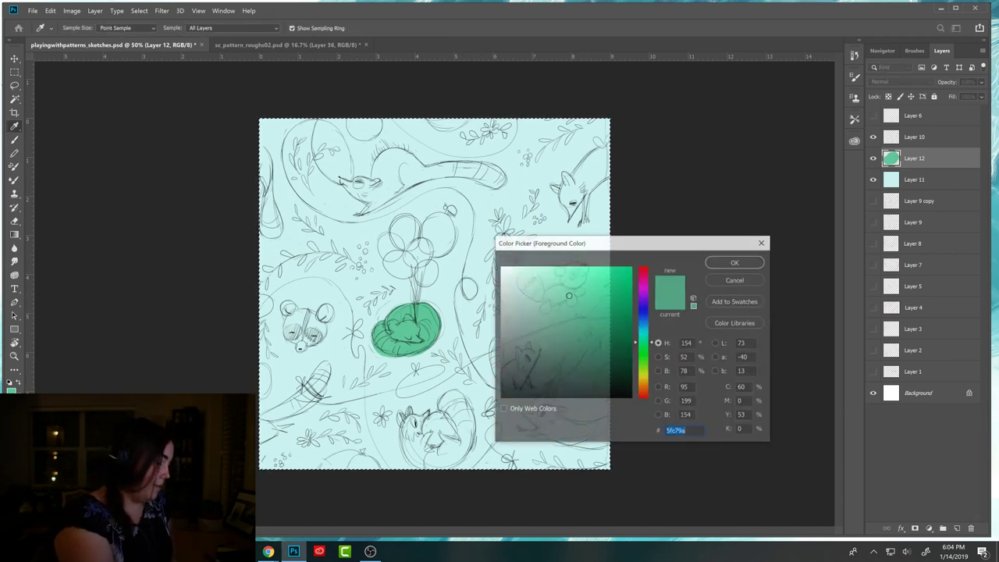
Change the foreground colour to a yellower leaf green and paint the two leafy sprigs above the raccoon face on the pattern's left side.
key(i)
click(592, 271)
mouse_move(653, 343)
mouse_down()
mouse_move(654, 370)
mouse_move(656, 361)
mouse_up()
click(572, 300)
click(734, 262)
key(b)
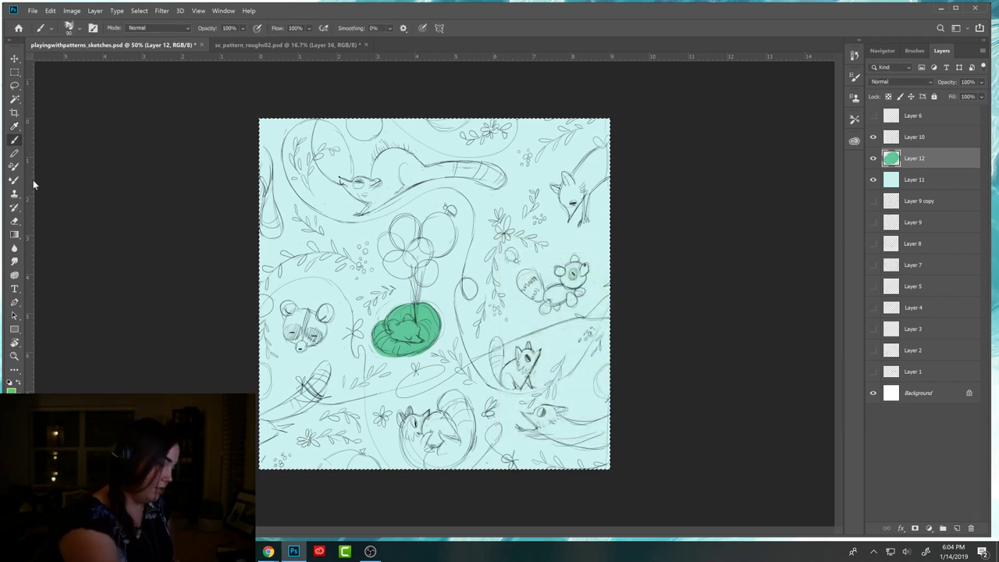
mouse_move(336, 261)
mouse_down()
mouse_move(349, 249)
mouse_move(310, 243)
mouse_move(319, 256)
mouse_up()
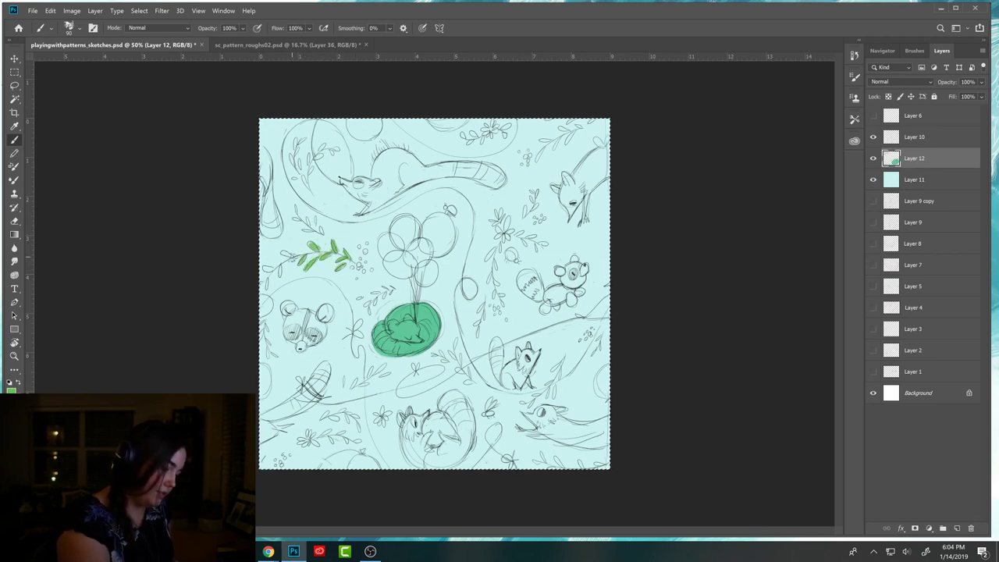
drag(277, 274, 306, 260)
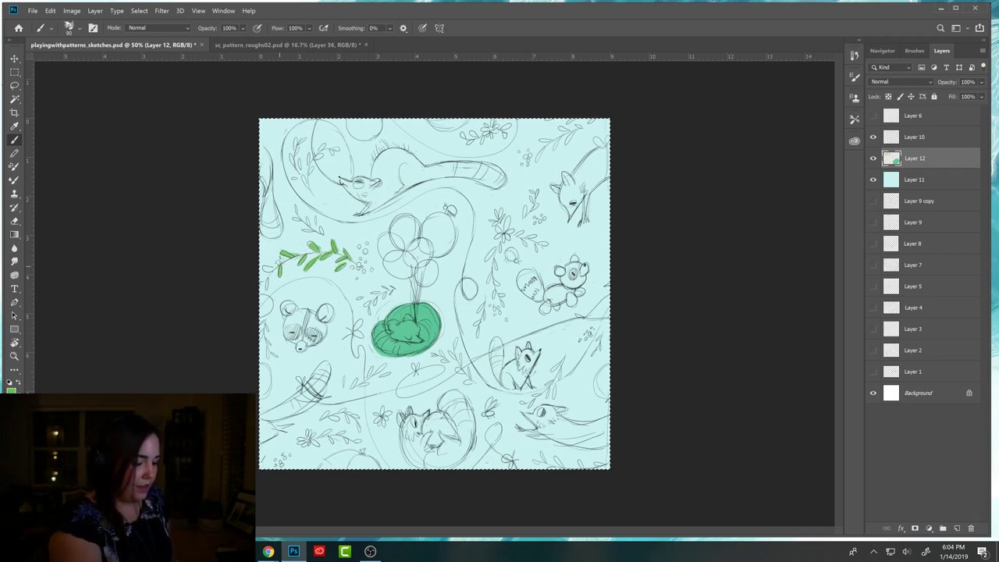
drag(278, 271, 266, 267)
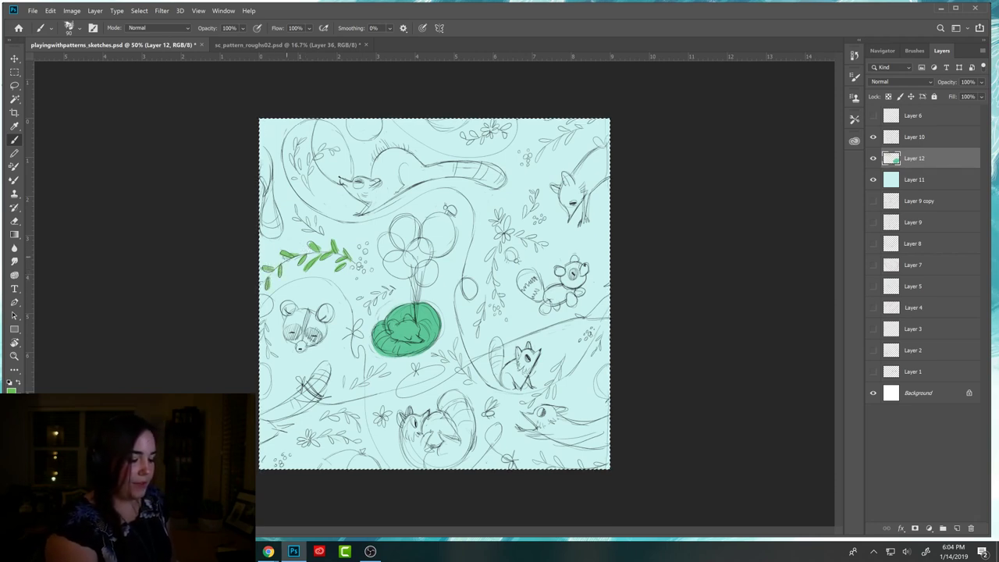
drag(314, 214, 306, 223)
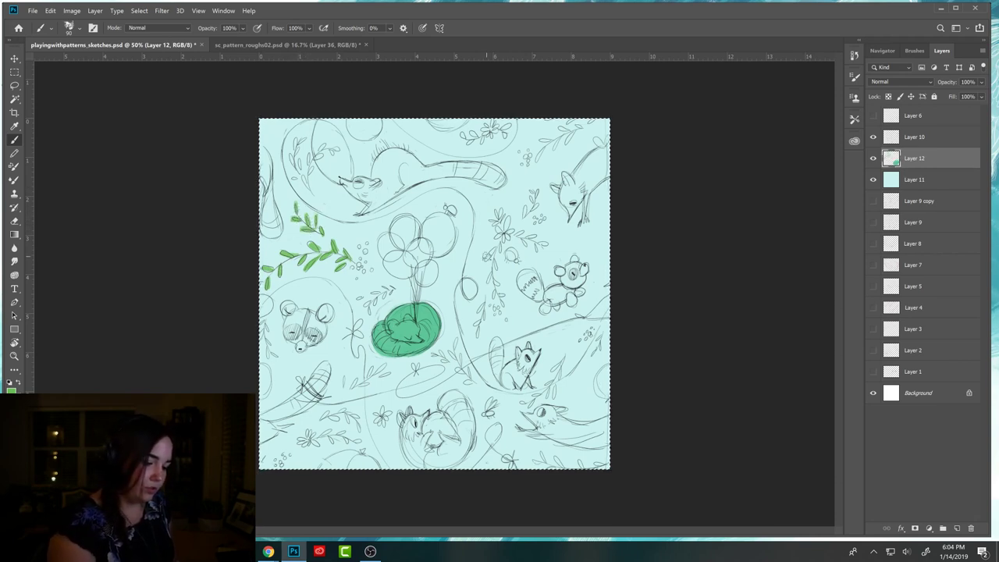
Paint leafy sprigs along the pattern's right side, top edge, lower middle and around the balloons in the same leaf green.
drag(485, 261, 495, 247)
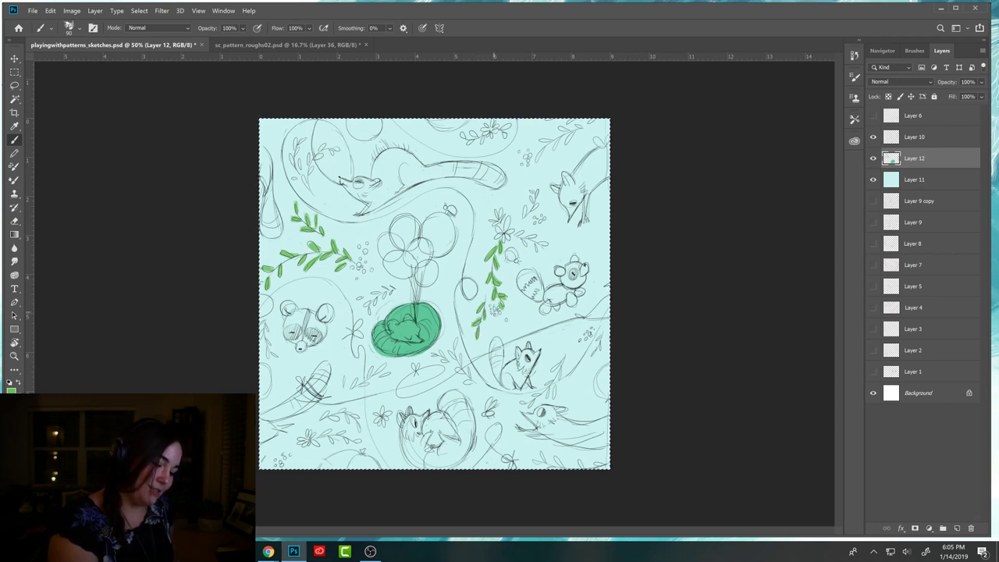
mouse_move(524, 215)
mouse_down()
mouse_move(540, 201)
mouse_move(538, 184)
mouse_up()
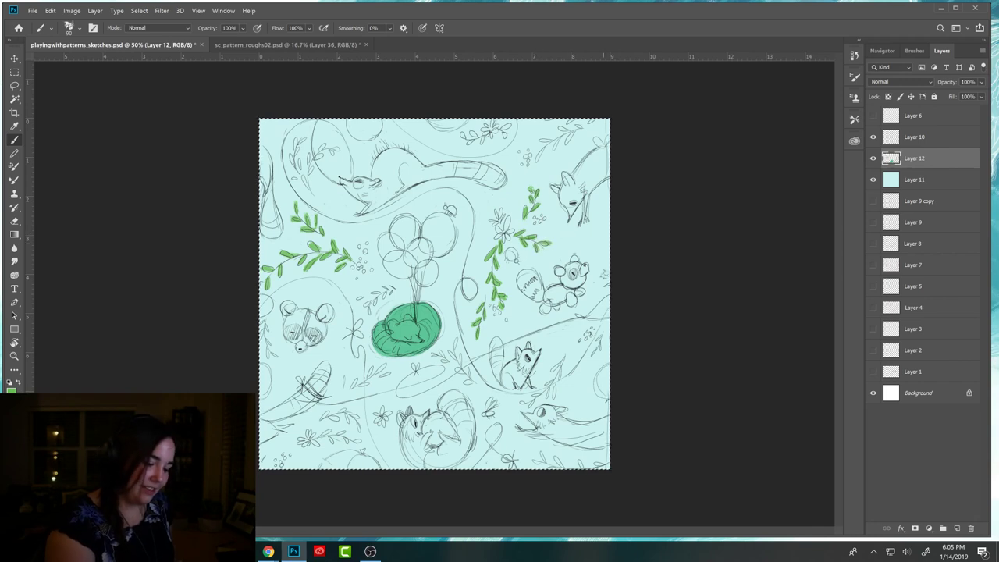
mouse_move(550, 371)
mouse_down()
mouse_move(560, 361)
mouse_move(555, 375)
mouse_up()
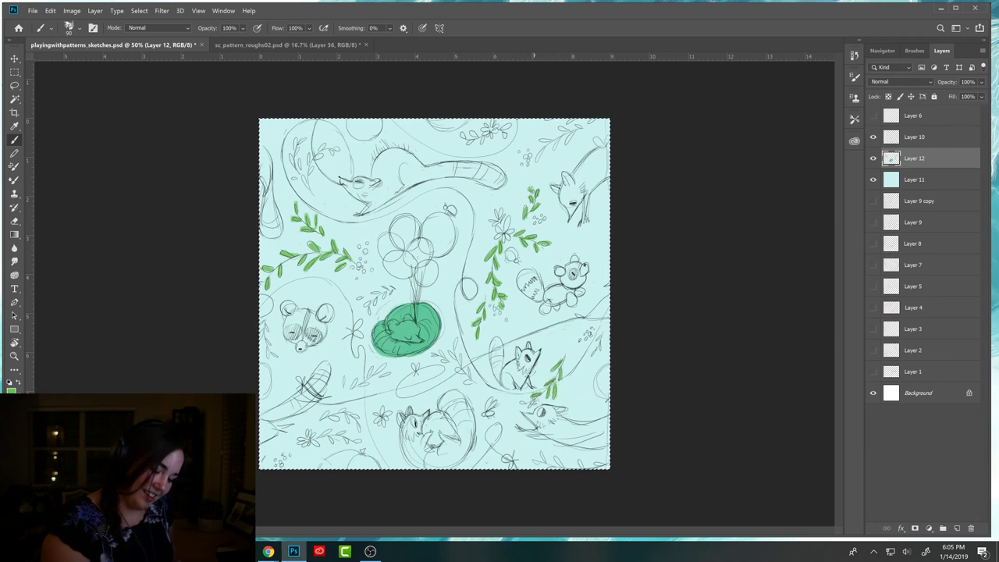
drag(465, 386, 469, 379)
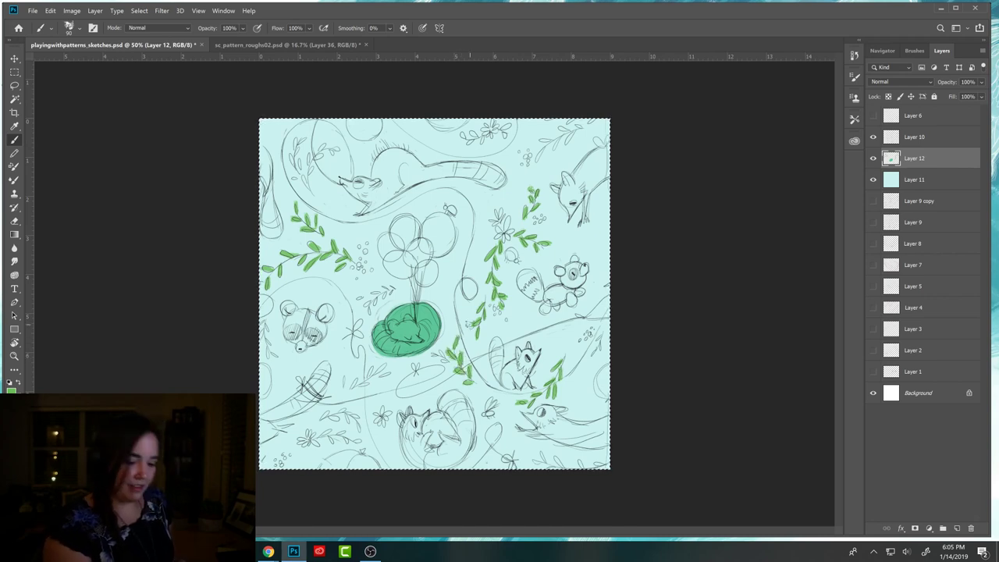
mouse_move(535, 162)
mouse_down()
mouse_move(568, 123)
mouse_move(598, 120)
mouse_up()
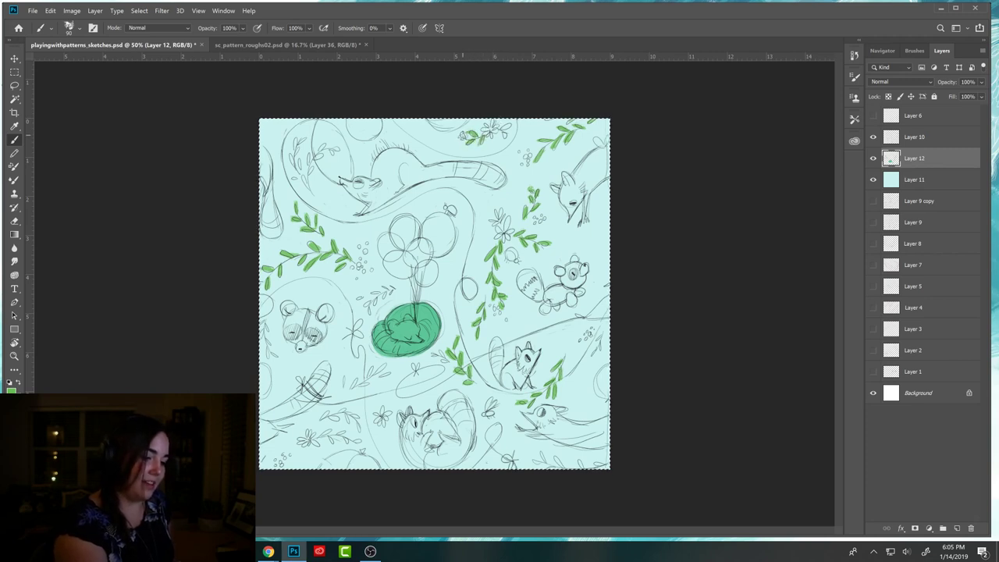
drag(302, 185, 306, 178)
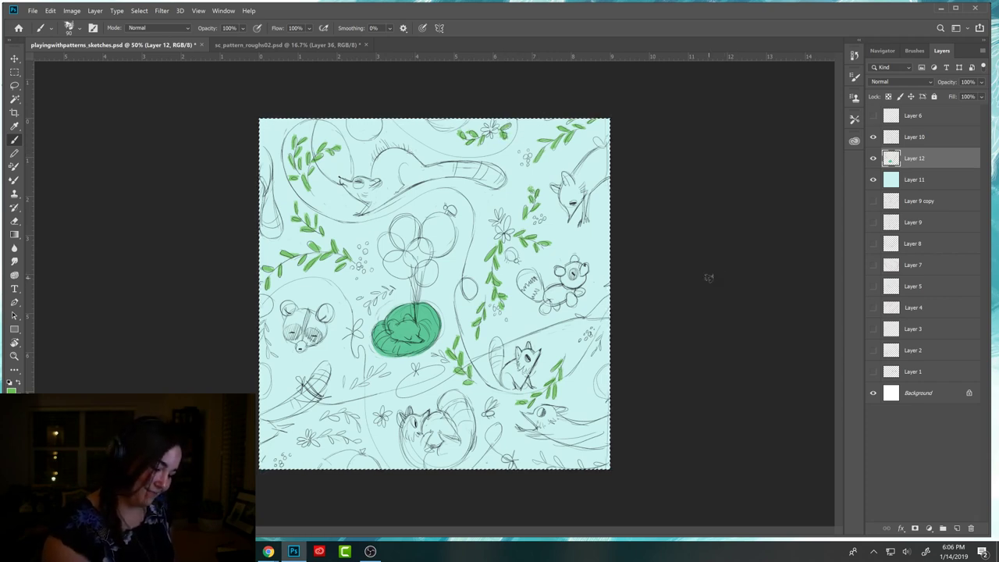
drag(365, 304, 372, 310)
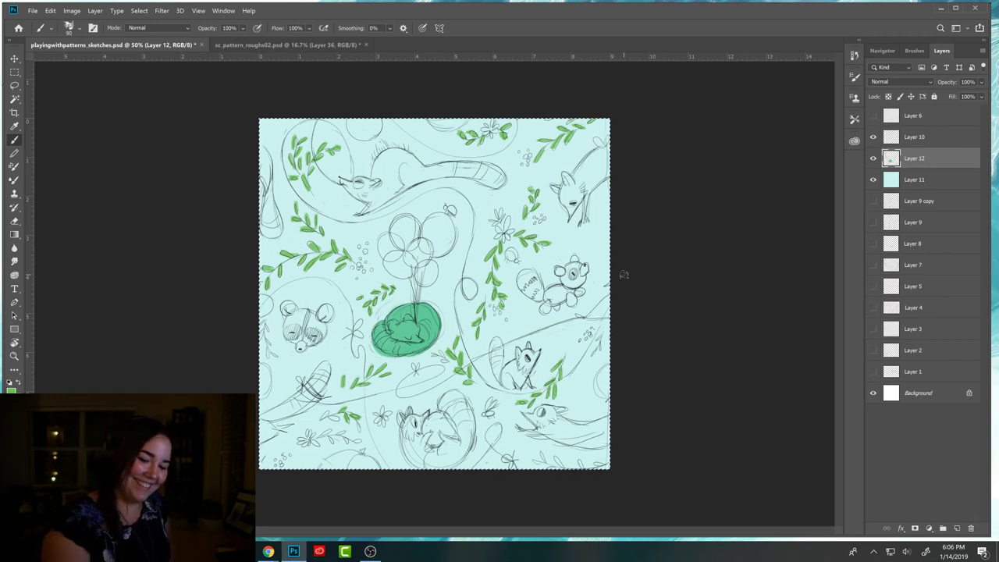
Change the foreground colour to orange and paint the flowers at the pattern's top edge, upper right and lower left.
click(10, 389)
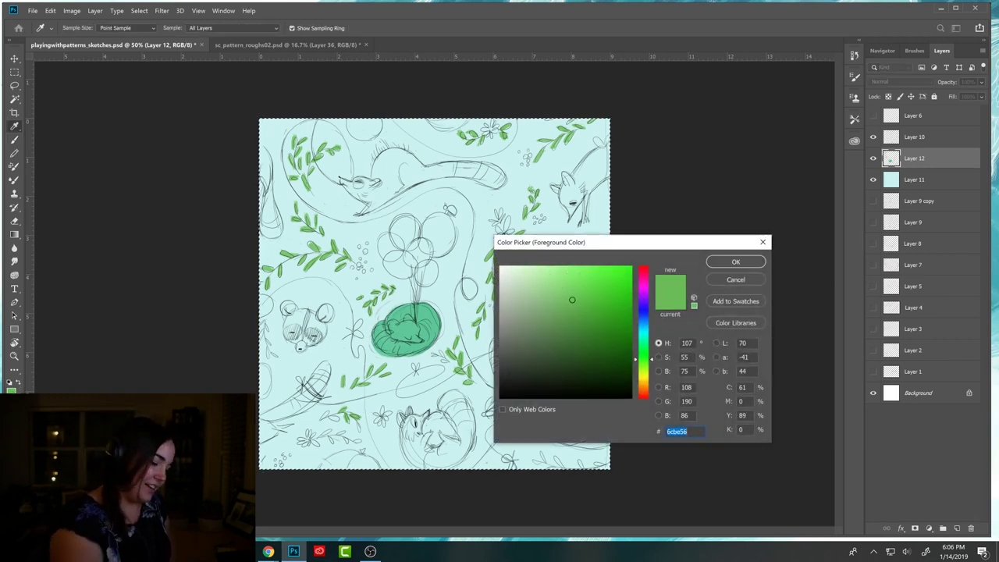
click(646, 390)
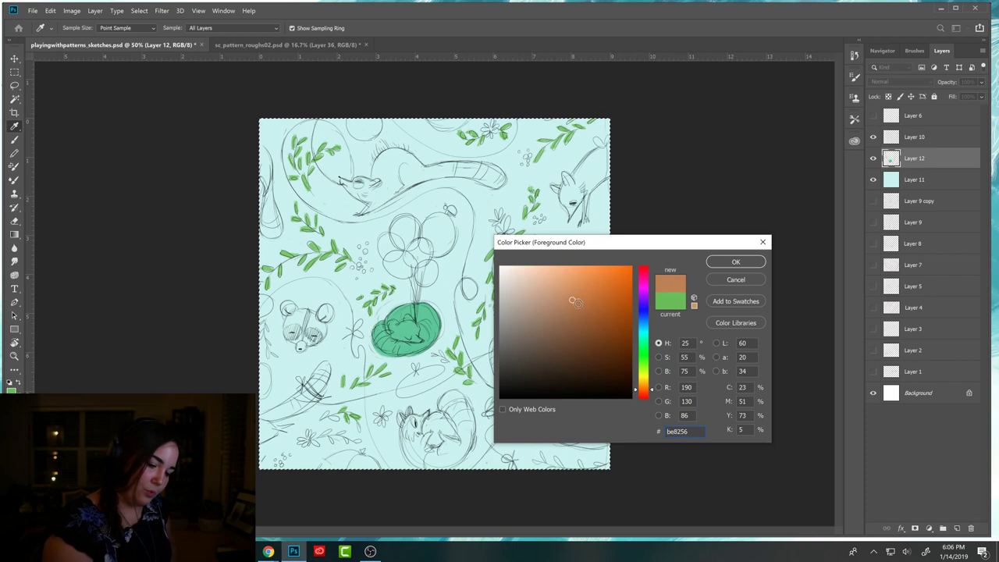
click(734, 262)
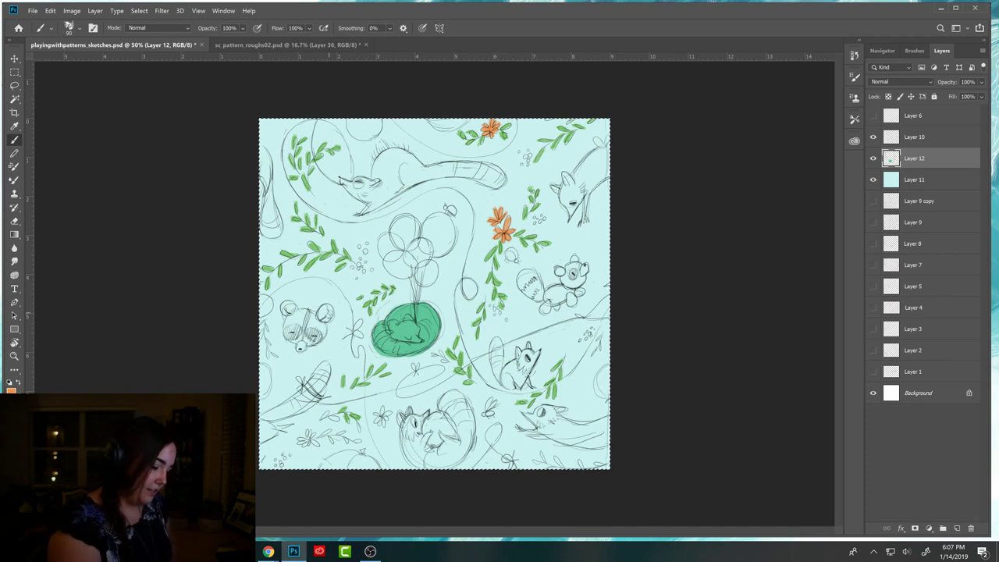
drag(304, 429, 310, 439)
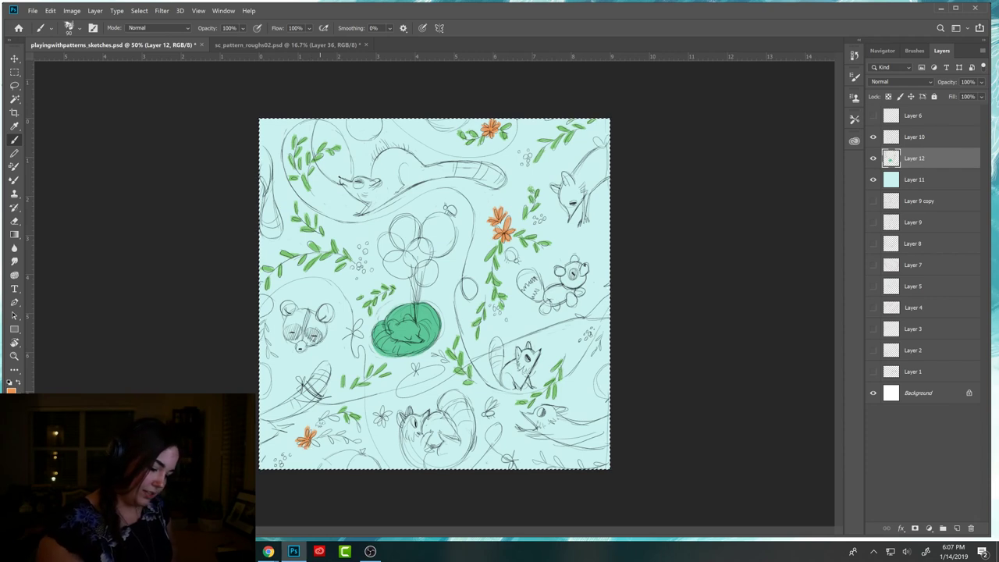
drag(376, 415, 387, 424)
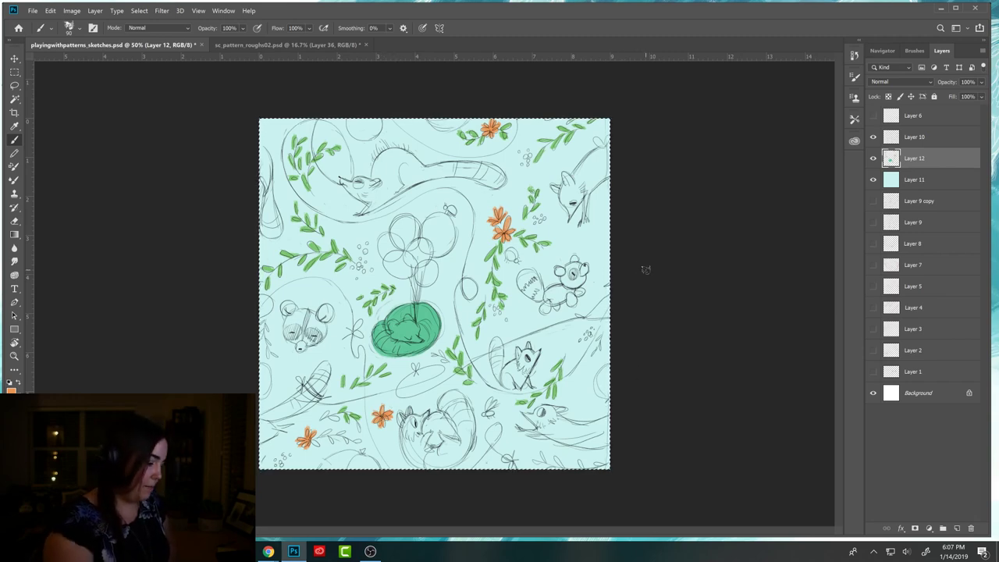
Change the foreground colour to red and paint the small berry clusters scattered among the sprigs and near the pattern's edges.
key(F12)
text(af3333)
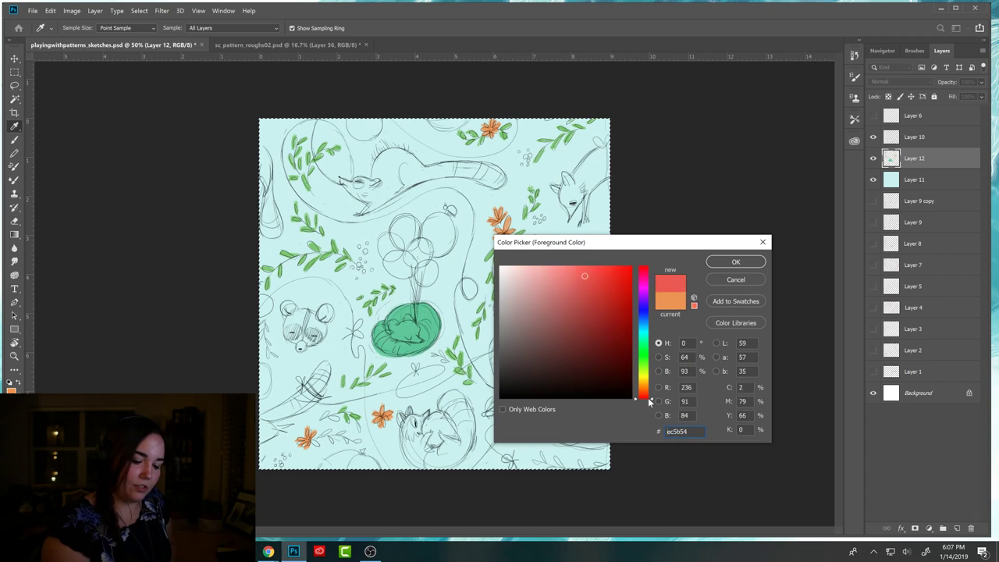
click(727, 262)
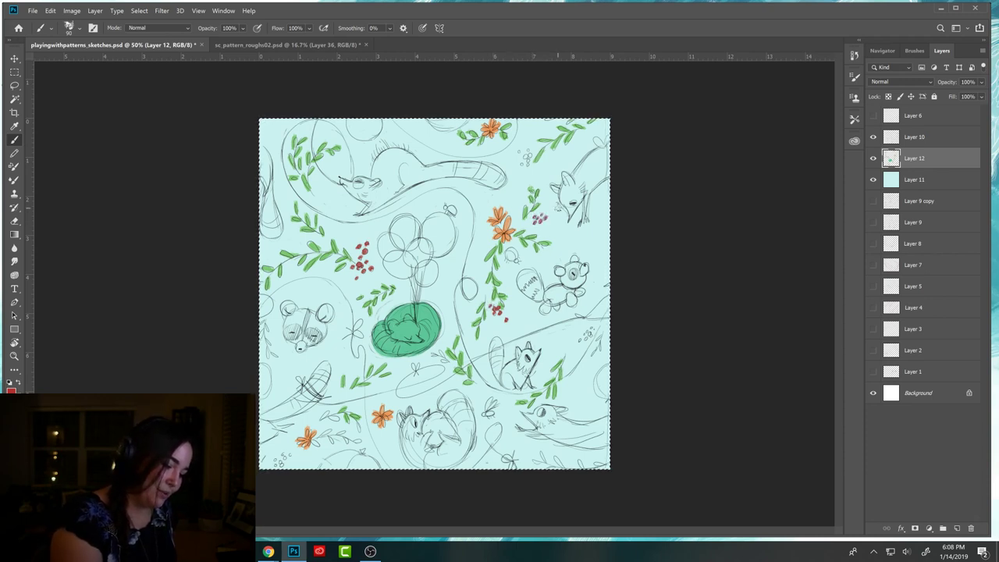
click(527, 157)
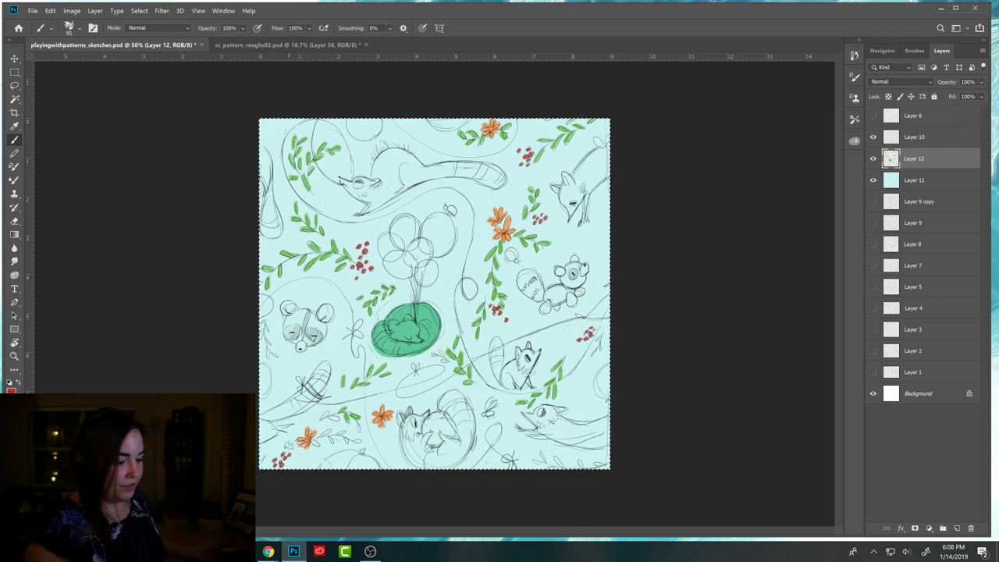
Paint the remaining sprigs with the sampled leaf green, and the small bug above the balloons with the sampled berry red.
alt+click(497, 248)
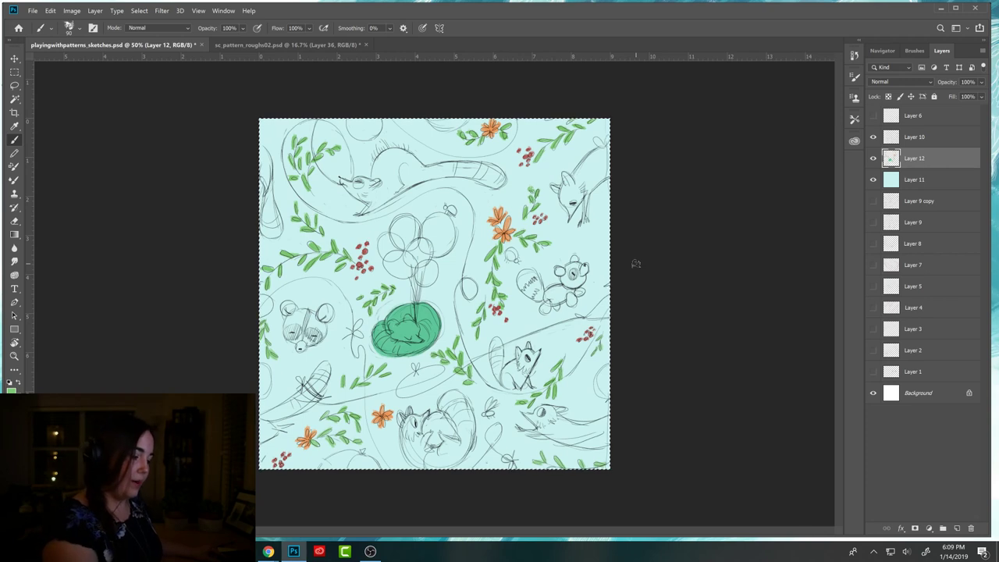
alt+click(368, 243)
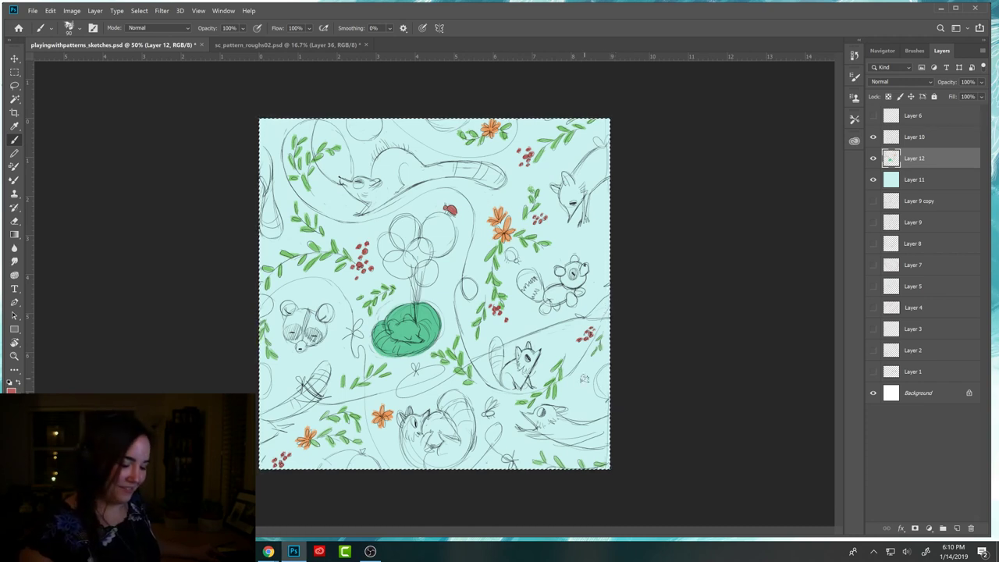
Sample the green of the curled sleeping animal and paint the long-tailed animals, including their tails and bodies cut by the pattern's edges.
alt+click(427, 330)
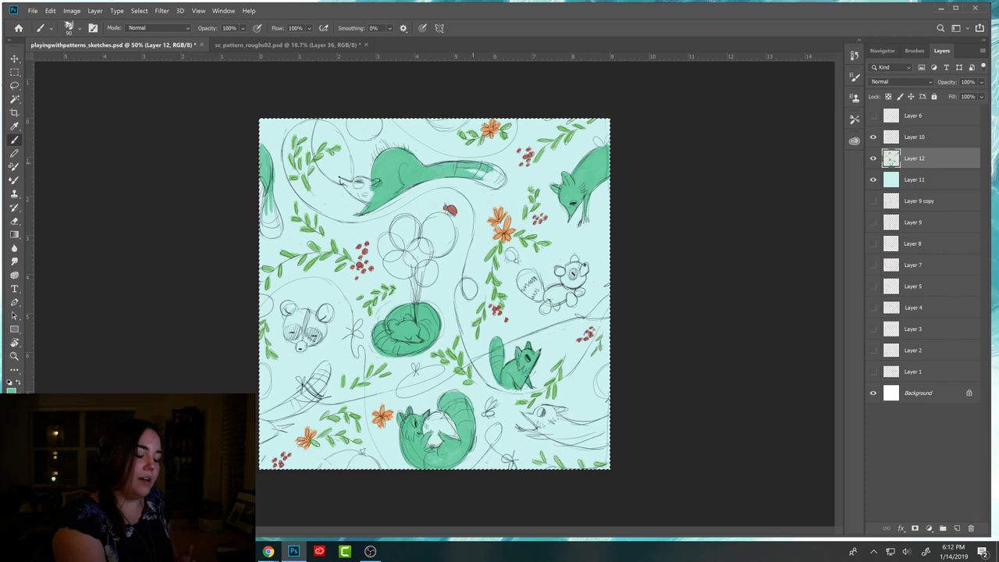
drag(434, 178, 504, 173)
drag(482, 183, 508, 163)
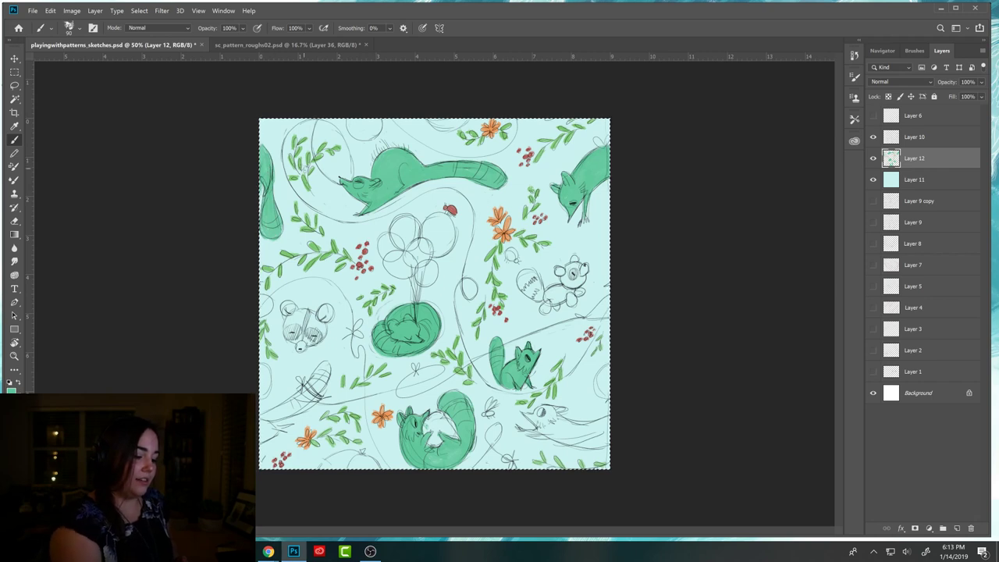
mouse_move(283, 408)
mouse_down()
mouse_move(315, 398)
mouse_move(269, 421)
mouse_move(306, 386)
mouse_move(296, 401)
mouse_move(317, 390)
mouse_move(324, 364)
mouse_up()
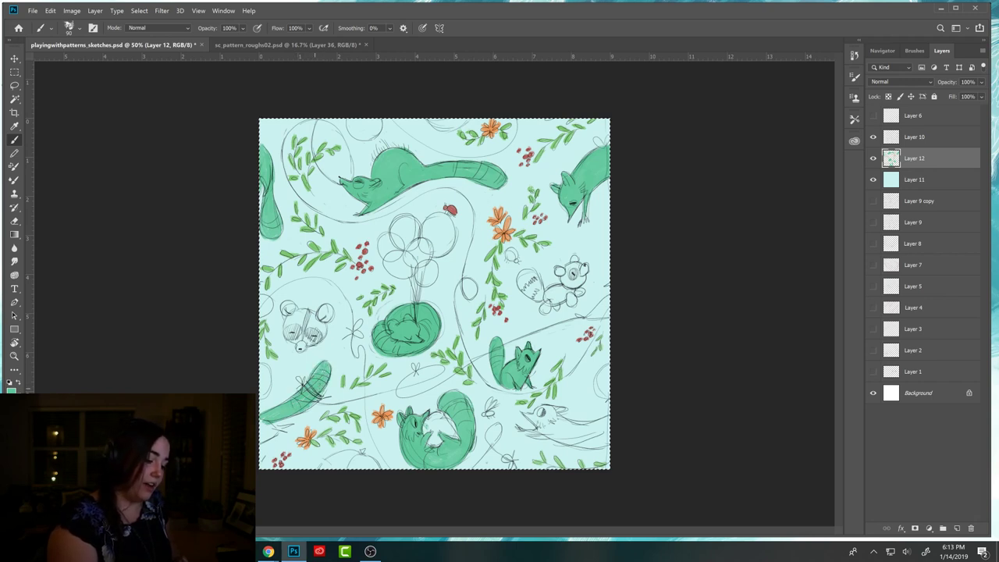
mouse_move(274, 413)
mouse_down()
mouse_move(268, 426)
mouse_move(283, 427)
mouse_up()
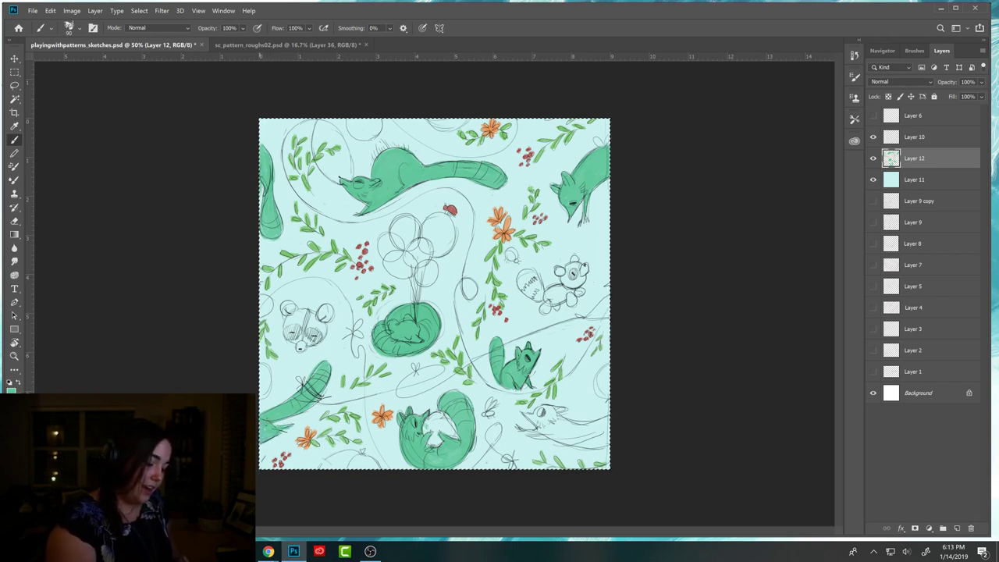
mouse_move(524, 418)
mouse_down()
mouse_move(550, 409)
mouse_move(553, 428)
mouse_up()
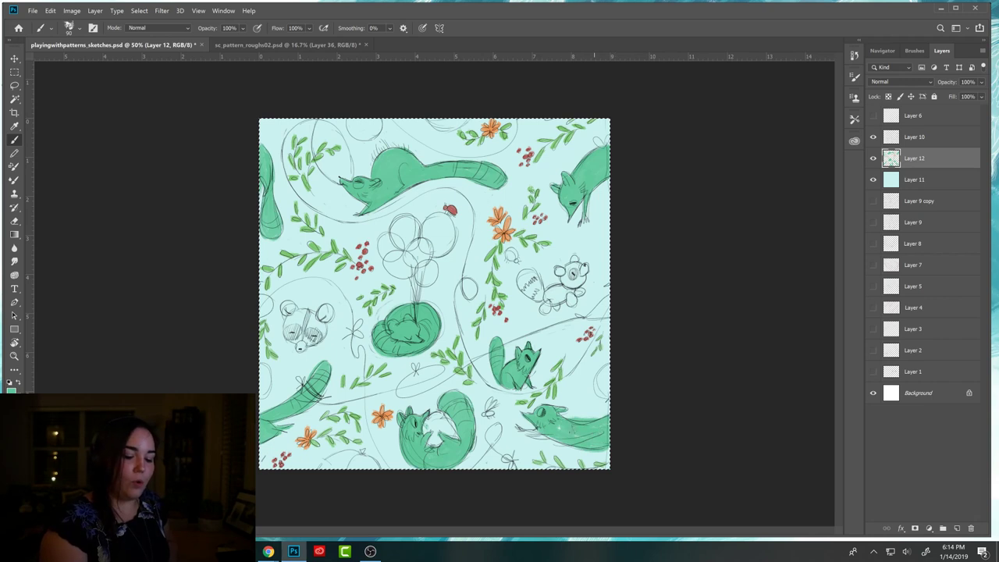
key(e)
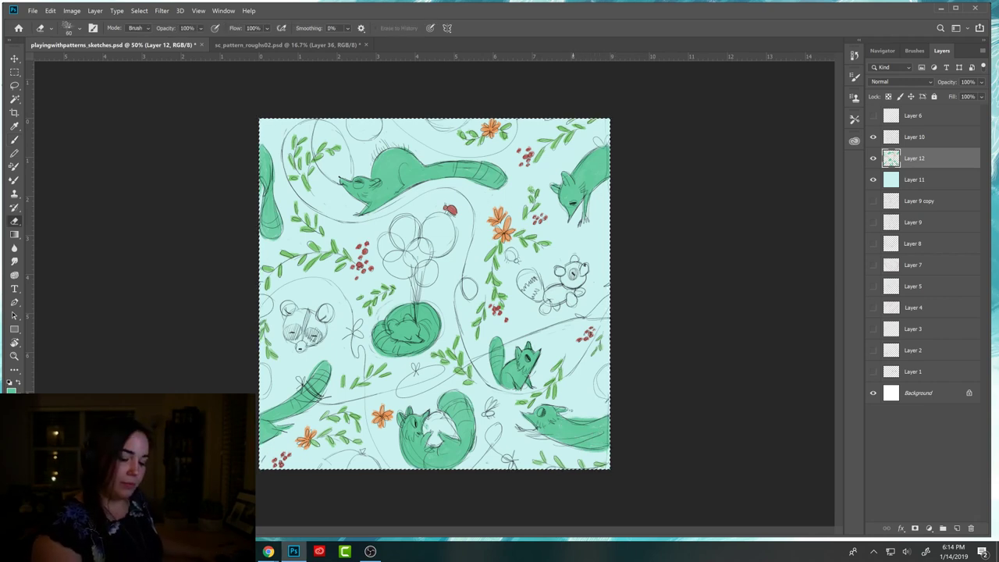
key(b)
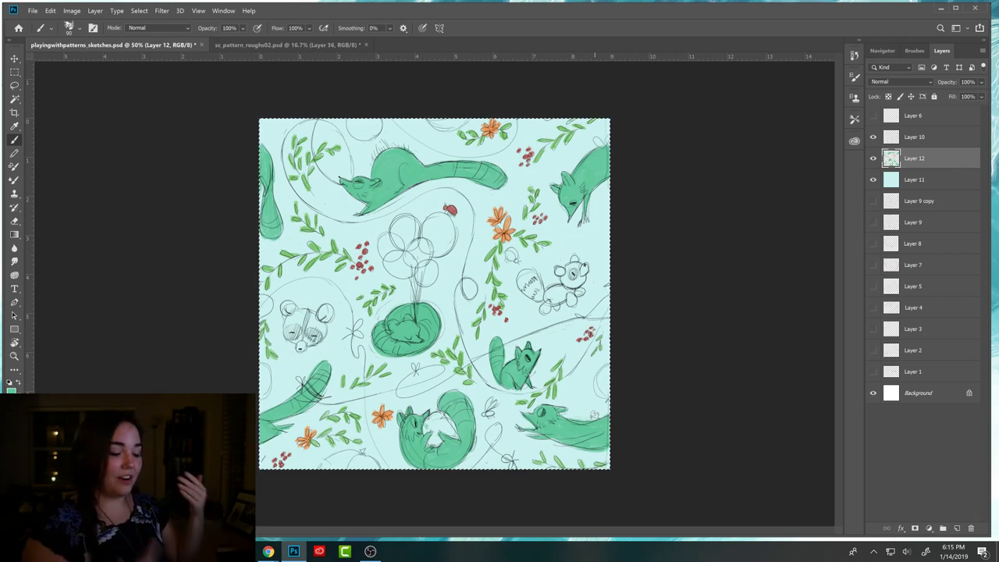
Change the foreground colour to a darker teal green and paint the large upper balloon and the lower middle balloon.
click(11, 389)
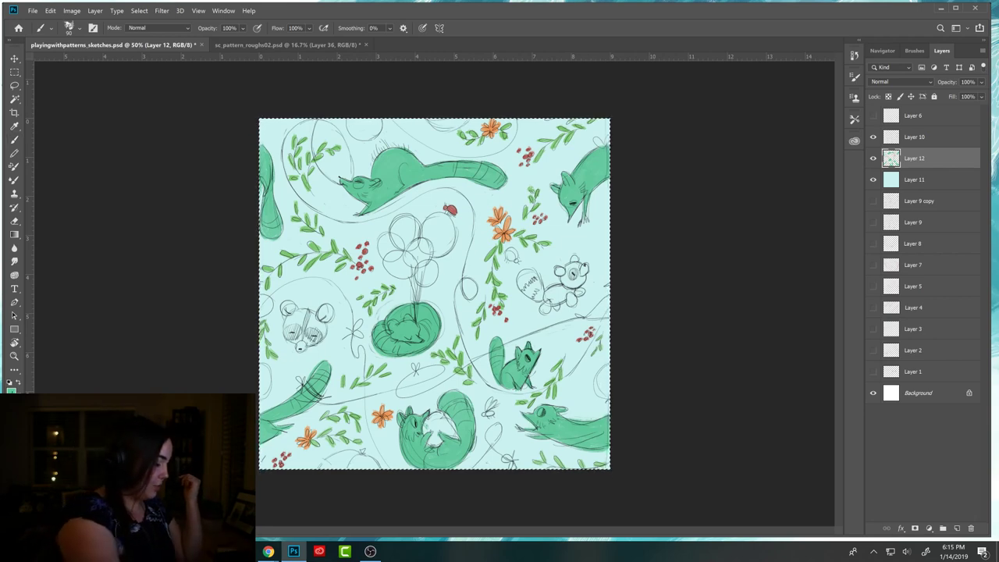
click(580, 321)
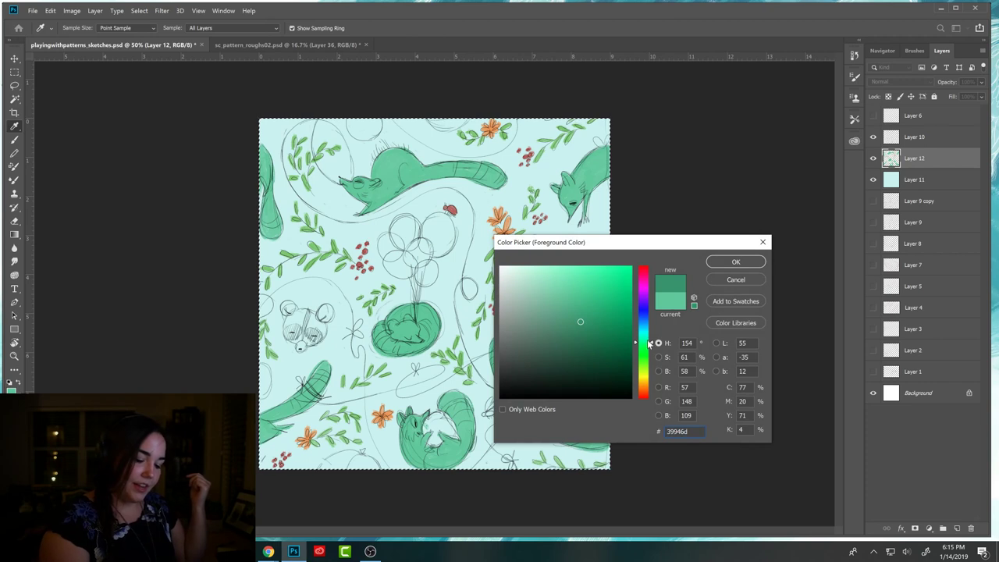
drag(648, 343, 648, 337)
click(724, 264)
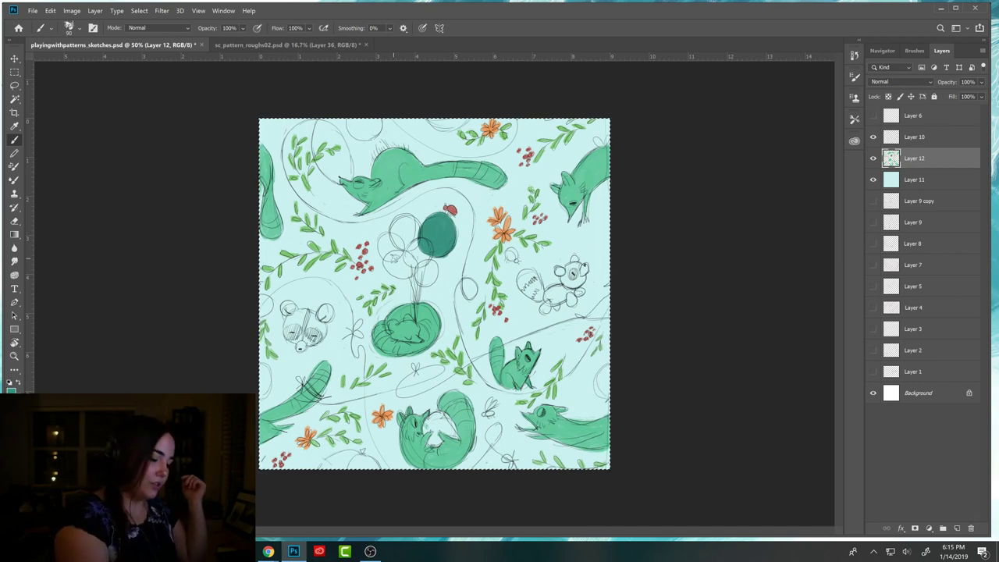
drag(414, 266, 394, 274)
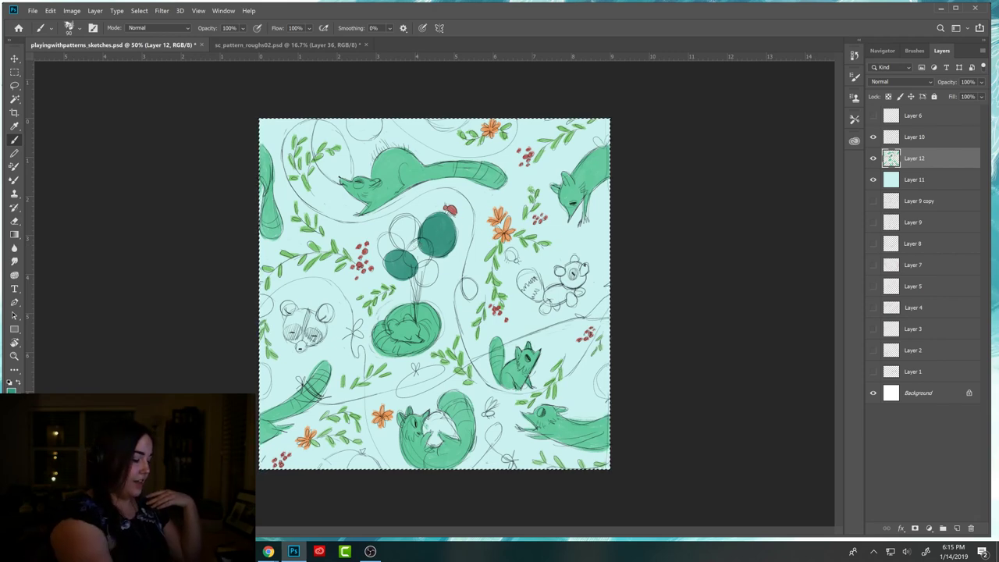
Try light yellow-green ebf87f on two of the balloons and undo the painting.
key(i)
click(11, 387)
click(580, 322)
drag(577, 291, 562, 270)
click(734, 262)
key(b)
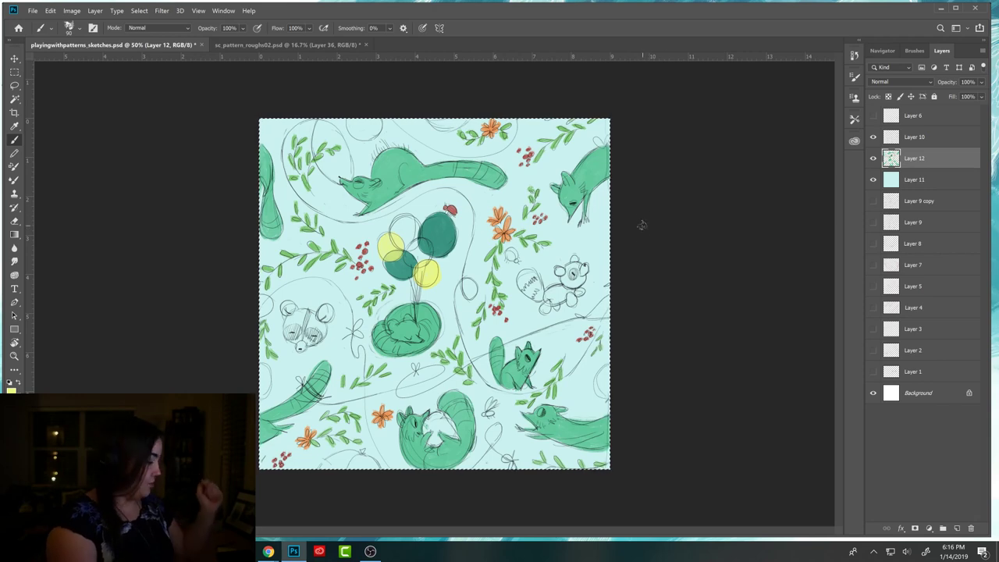
key(ctrl+z)
key(ctrl+z)
Set the foreground colour to warm yellow f8dd7f and paint two balloons and the round shapes at the pattern's top and bottom edges.
key(F6)
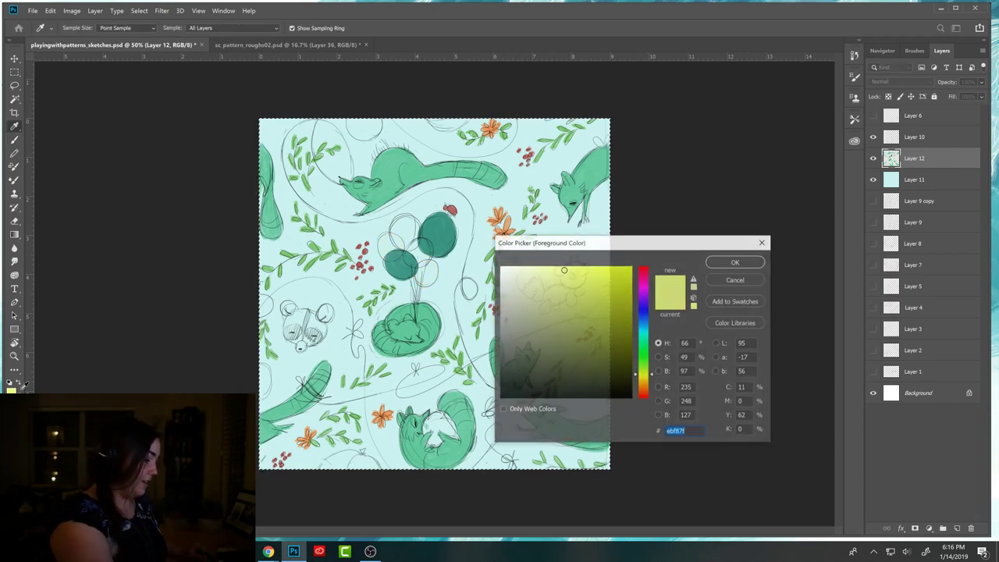
click(652, 383)
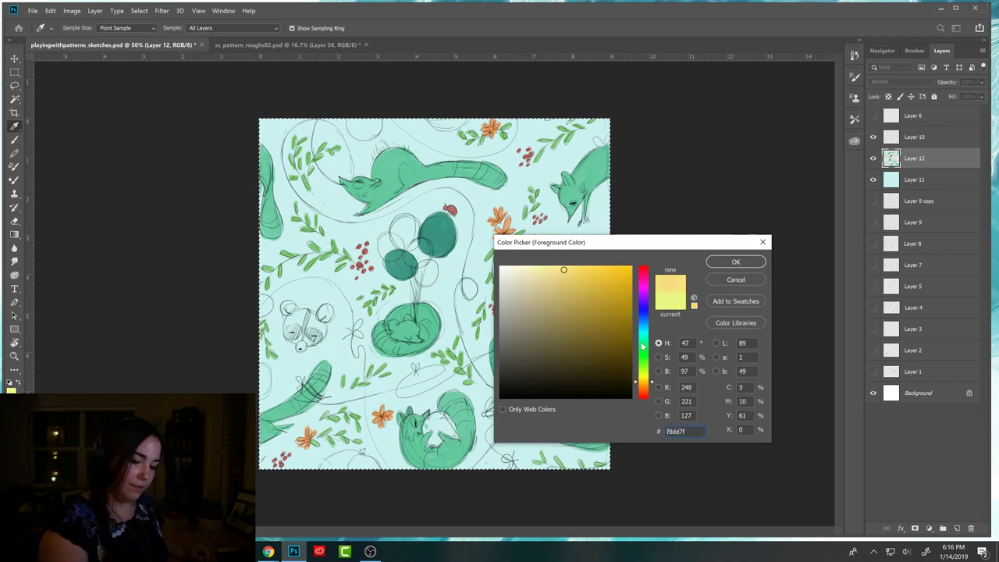
click(735, 261)
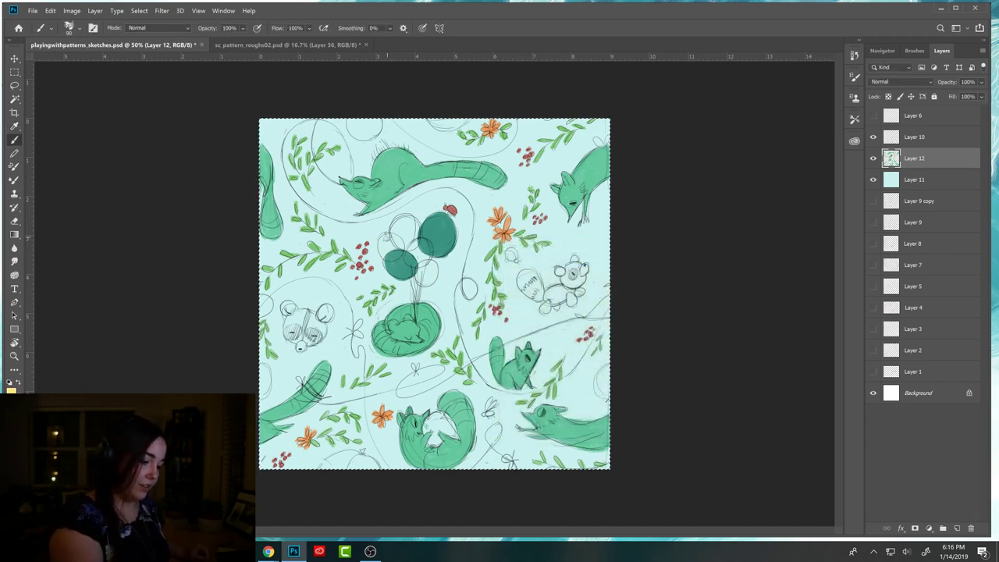
drag(399, 242, 396, 242)
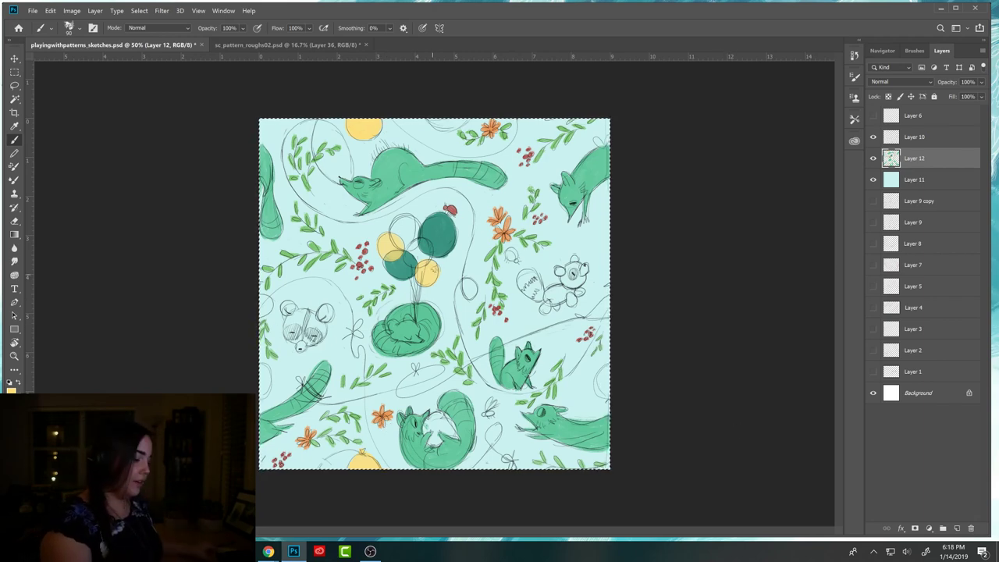
Sample the animals' green, lighten the foreground colour to mint green 94f0bb and paint the two uncoloured balloons.
key(i)
click(403, 165)
click(10, 388)
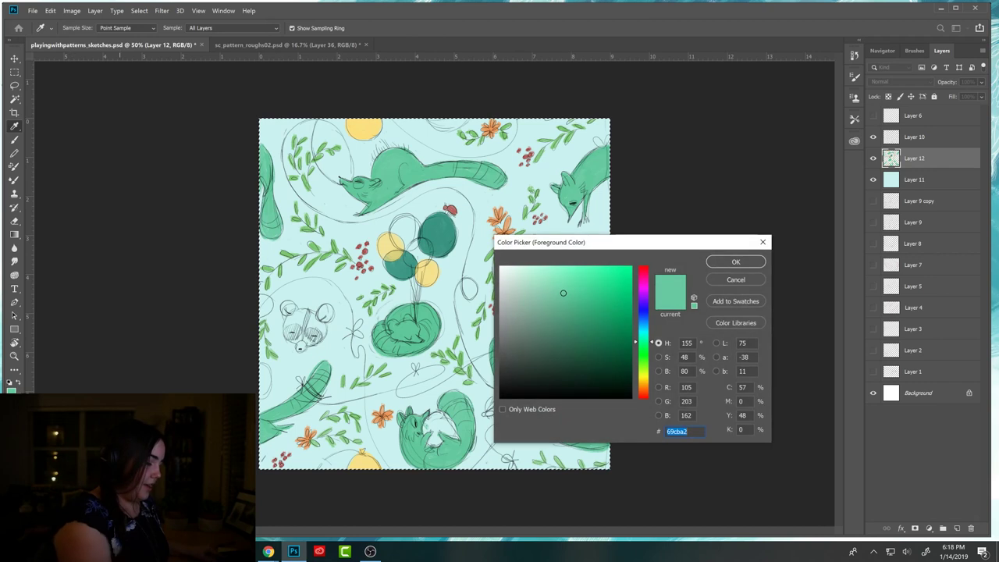
click(550, 274)
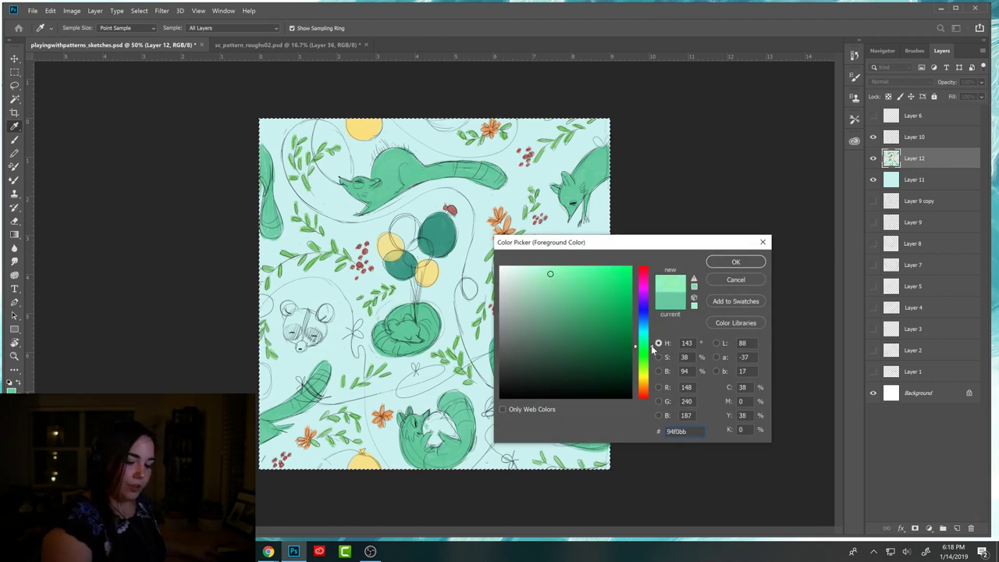
click(734, 263)
key(b)
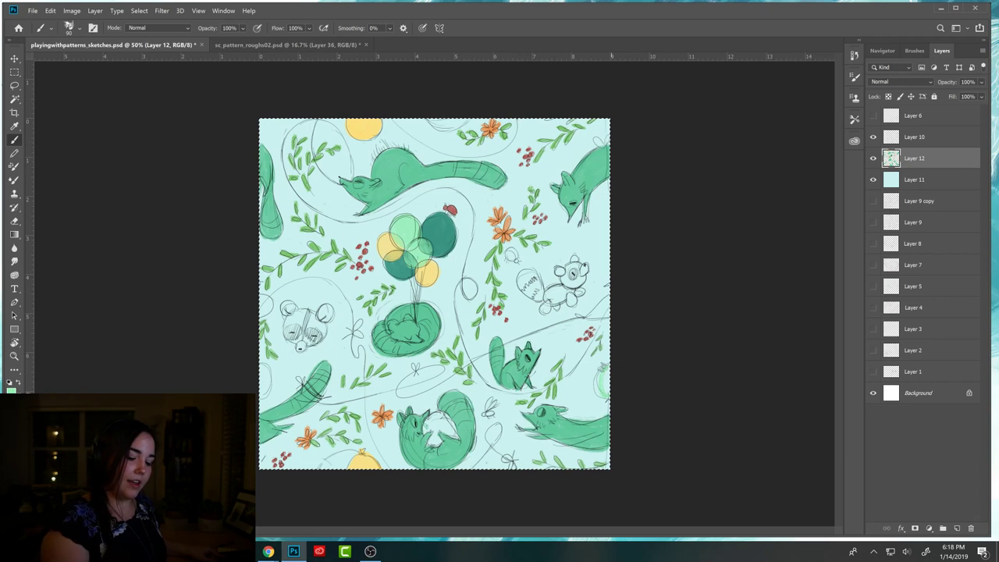
click(607, 384)
key(ctrl+z)
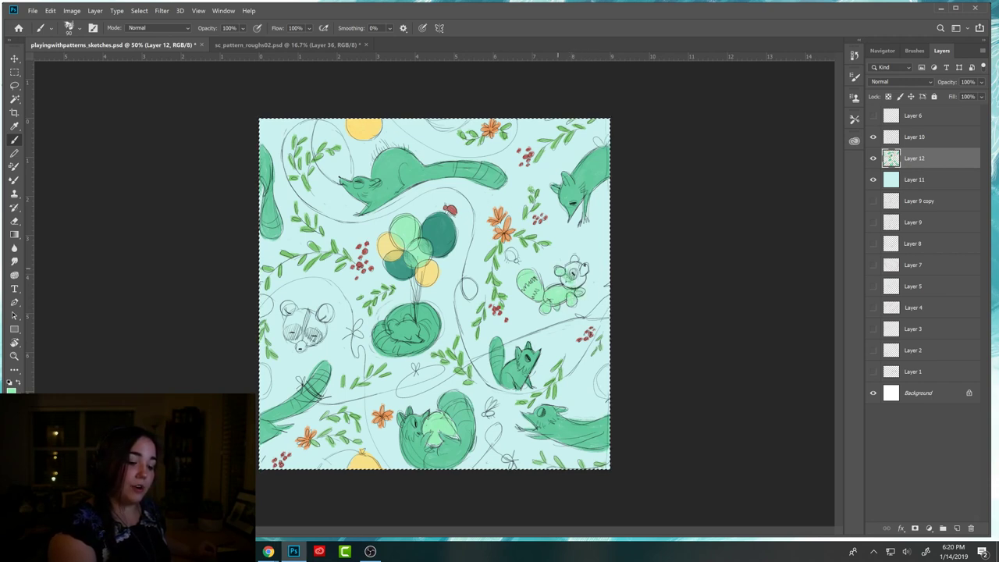
Paint the small striped-tail animal and the masked animal face mint green, and colour the two insects in the sampled berry red.
drag(570, 279, 584, 273)
drag(576, 268, 572, 261)
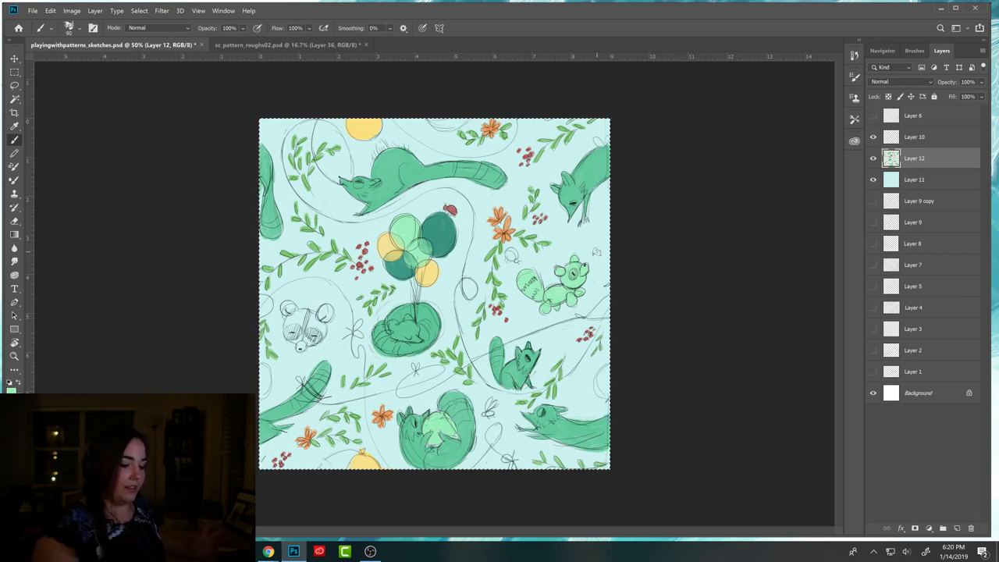
mouse_move(286, 312)
mouse_down()
mouse_move(297, 340)
mouse_move(290, 306)
mouse_move(331, 319)
mouse_up()
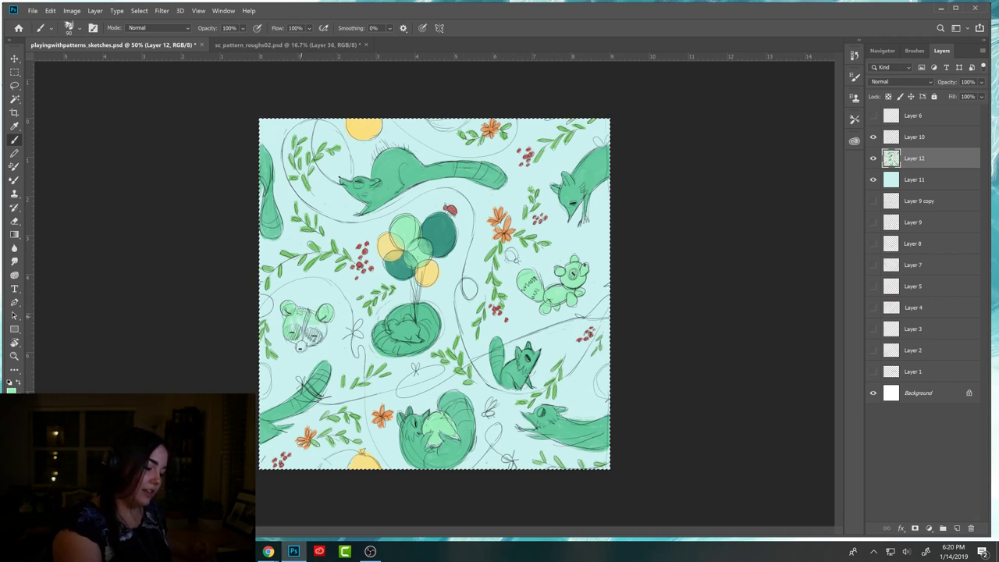
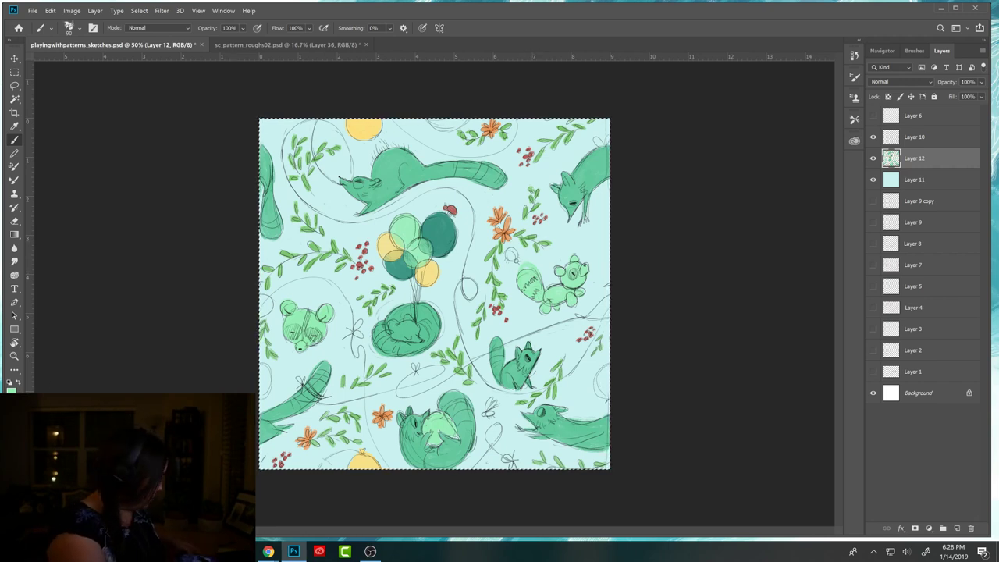
alt+click(283, 456)
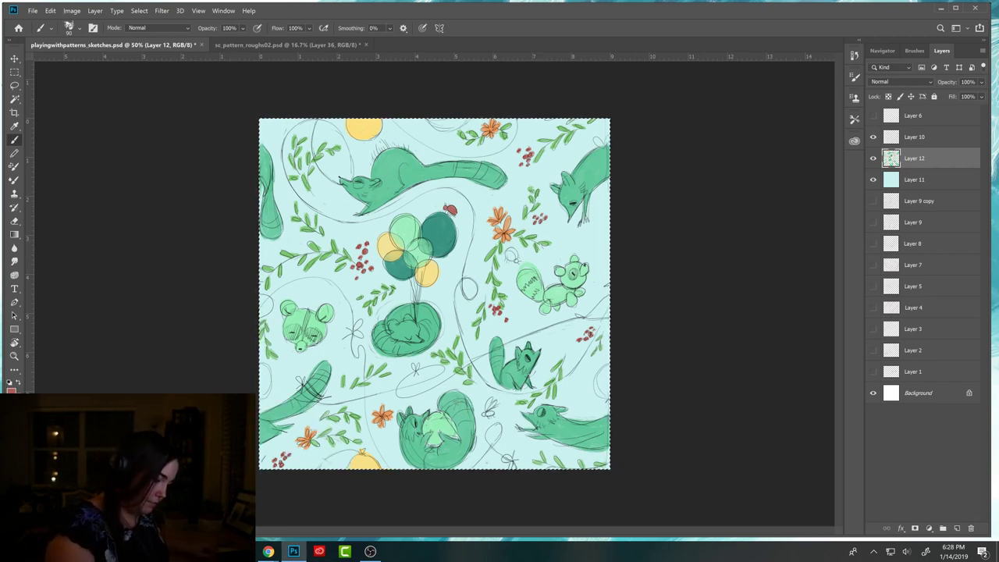
click(511, 255)
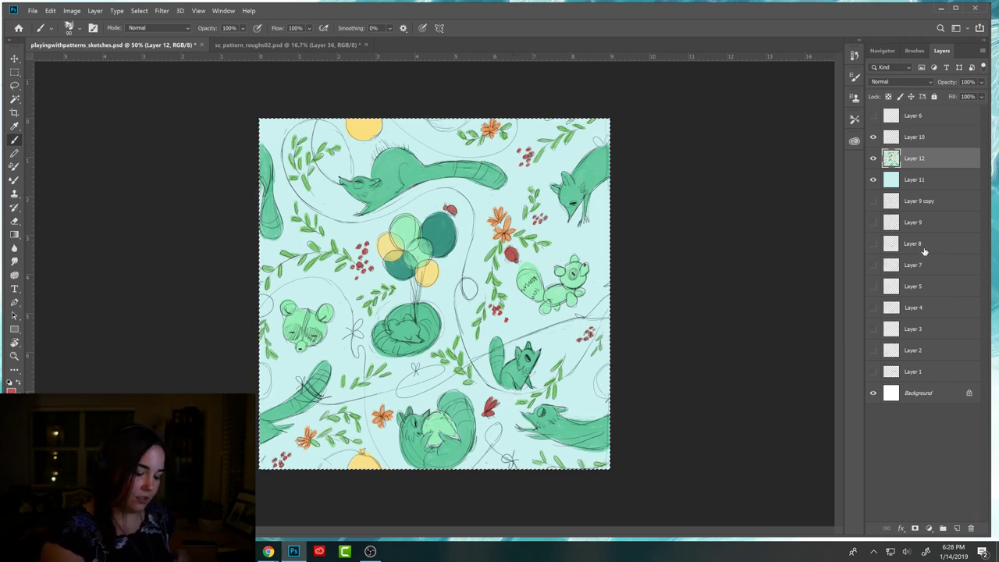
Try a Color Balance adjustment layer with midtones +25 green and -25 yellow, and shadows +11 red, -9 magenta and +15 blue.
click(929, 529)
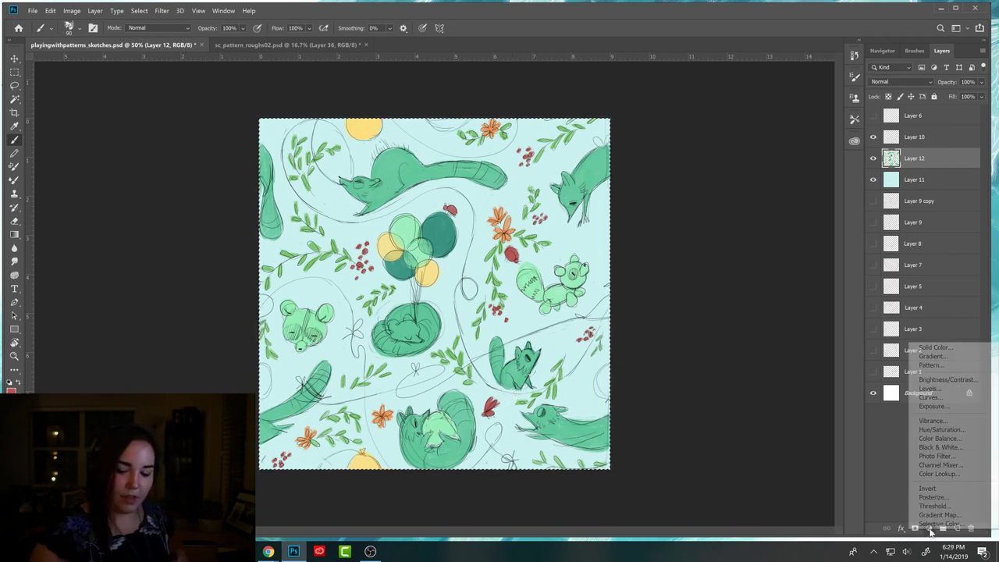
click(965, 439)
drag(584, 227, 570, 262)
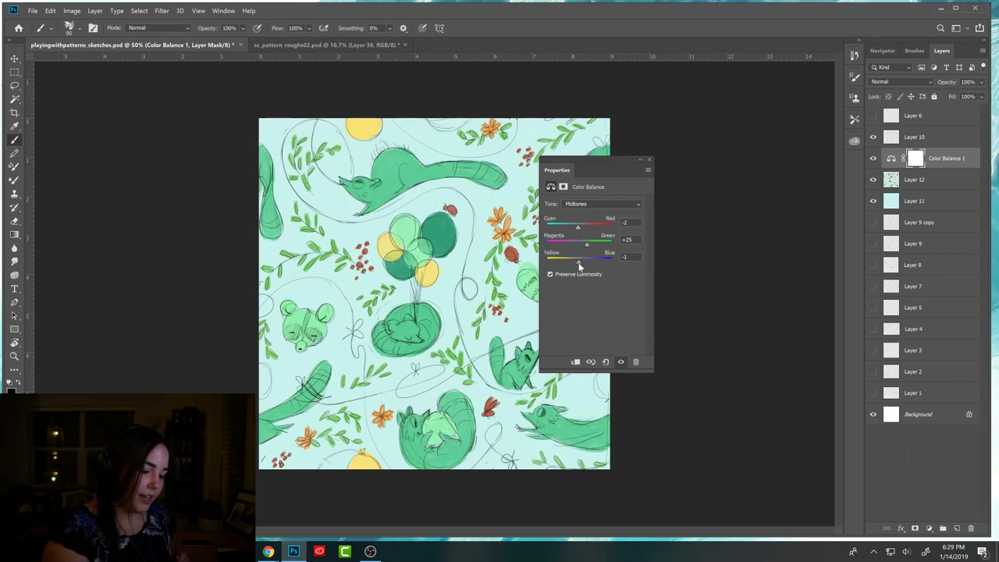
click(601, 204)
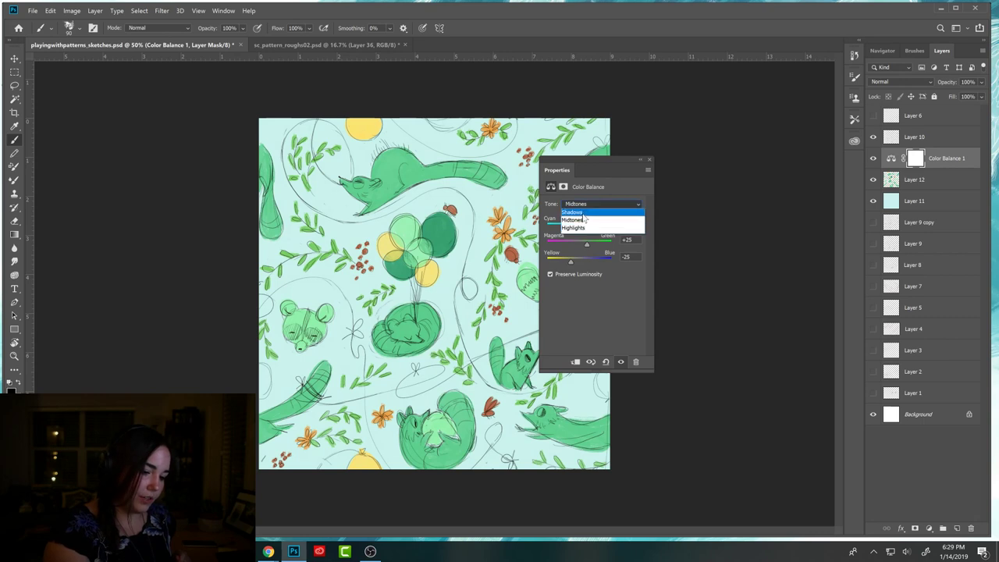
click(581, 210)
drag(578, 226, 585, 261)
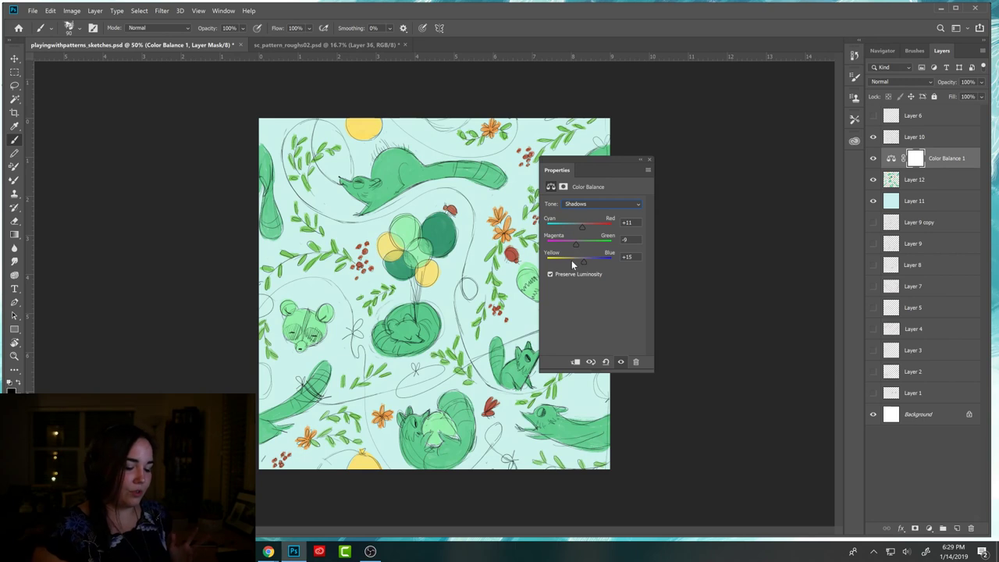
click(650, 159)
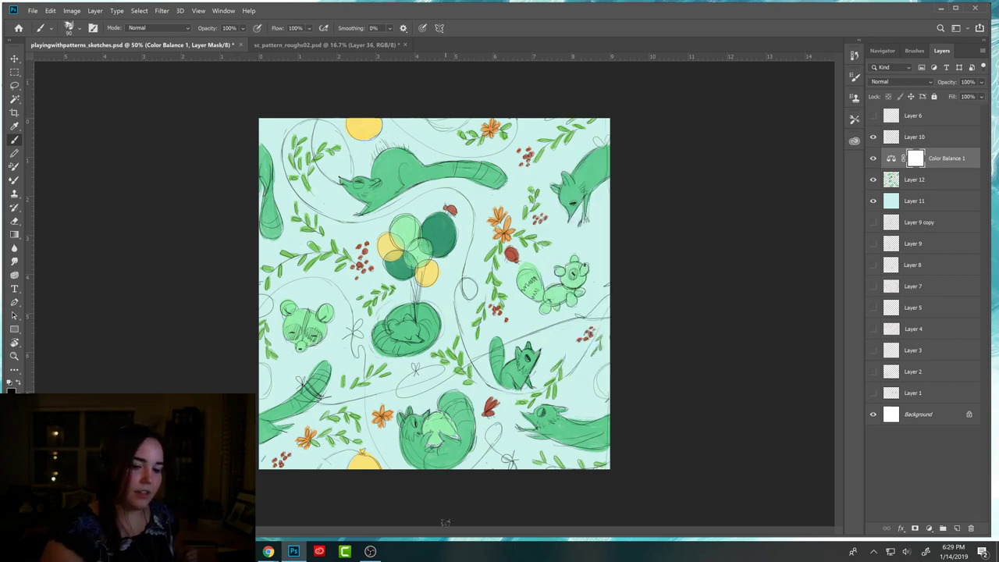
Compare the pattern with and without the Color Balance adjustment, and delete the adjustment layer.
click(873, 158)
click(874, 158)
click(874, 159)
click(873, 159)
click(873, 158)
drag(914, 162, 971, 529)
click(873, 159)
click(873, 159)
Lock Layer 12's transparent pixels, sample the sleeping animal's green and shift the foreground colour to a darker teal green.
click(889, 96)
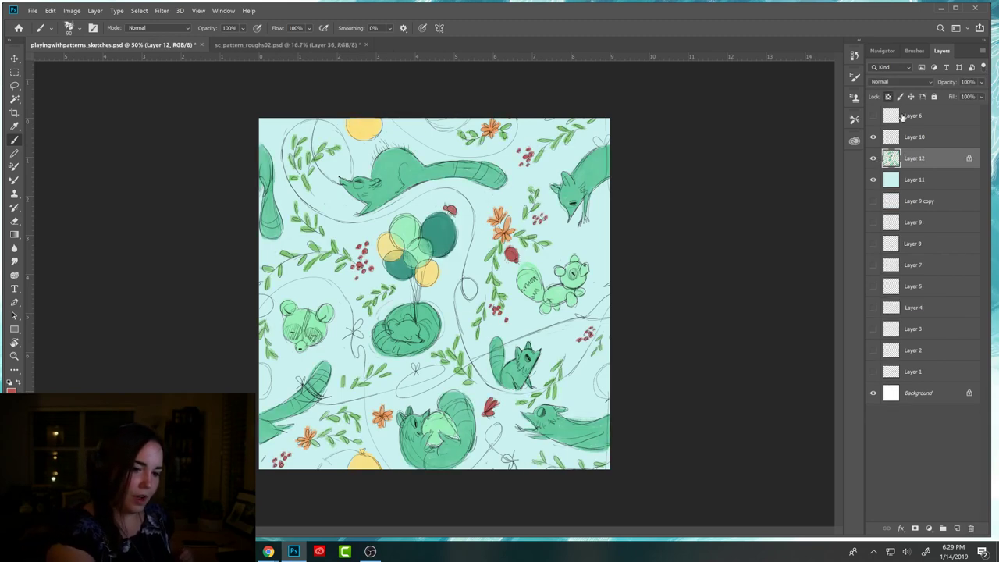
alt+click(404, 328)
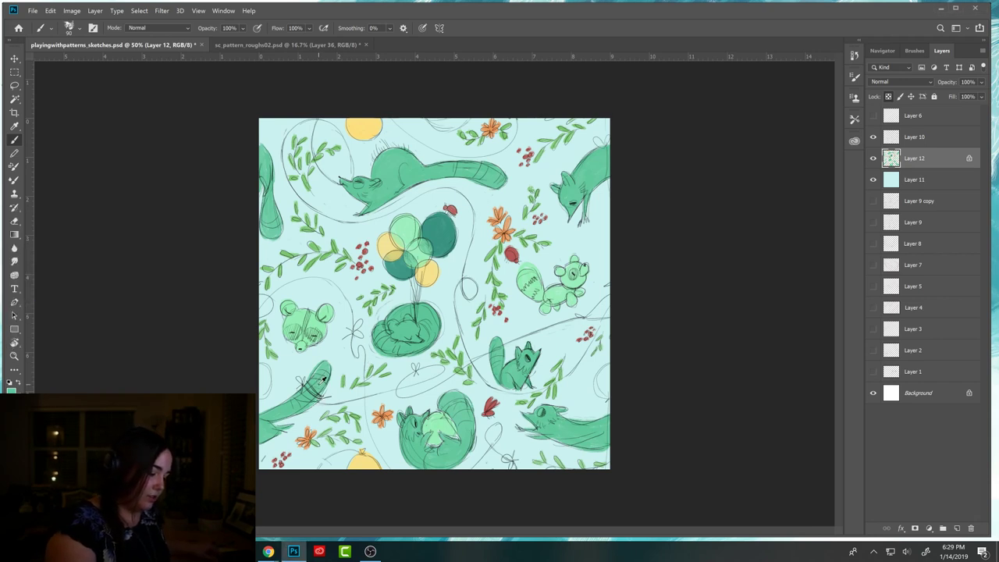
click(11, 388)
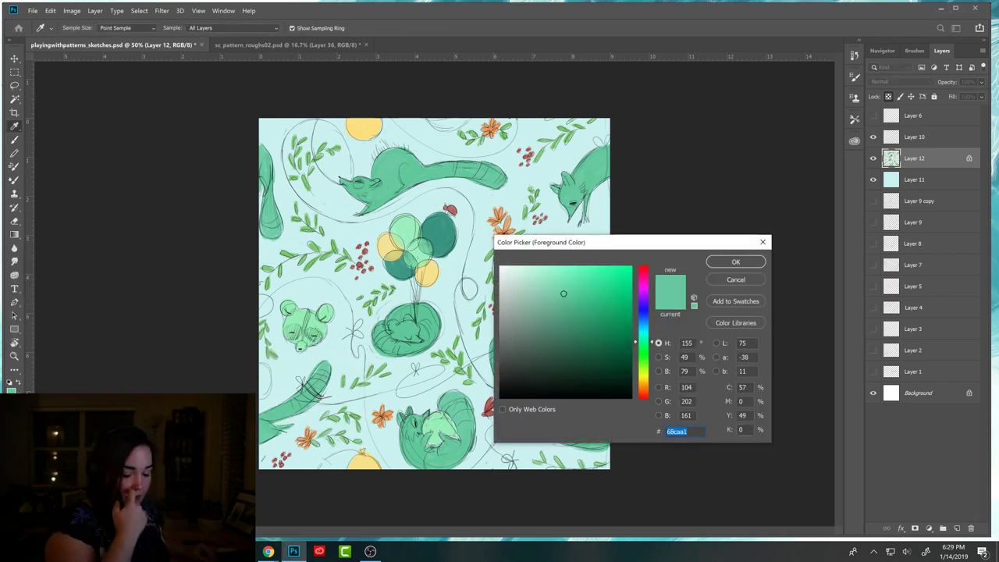
click(580, 305)
drag(652, 341, 663, 334)
click(735, 262)
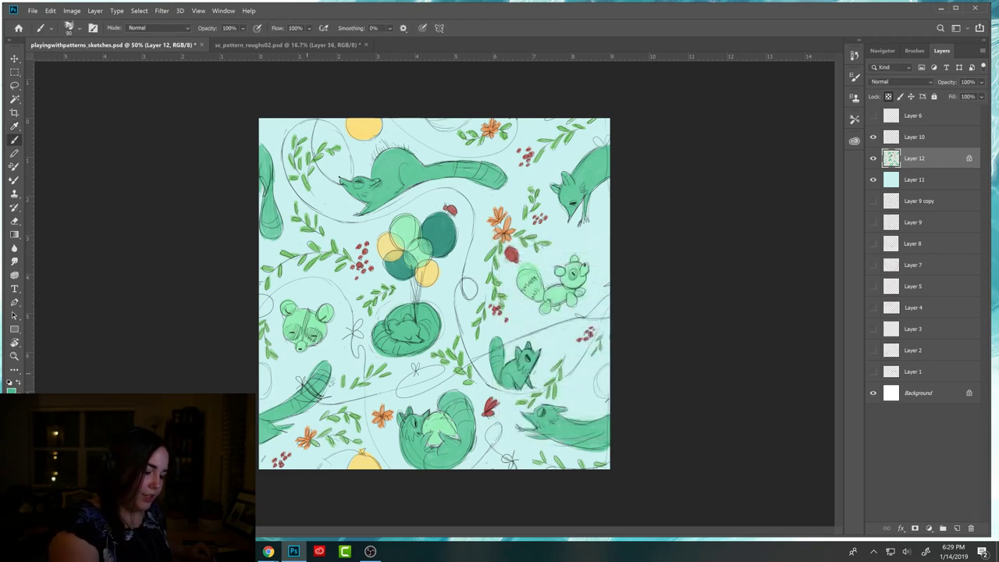
click(11, 384)
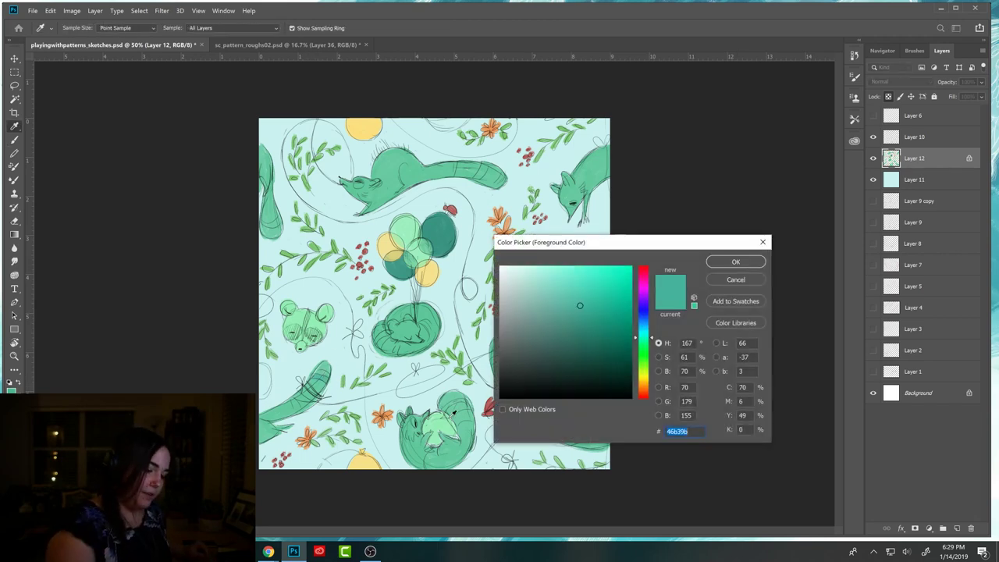
click(736, 262)
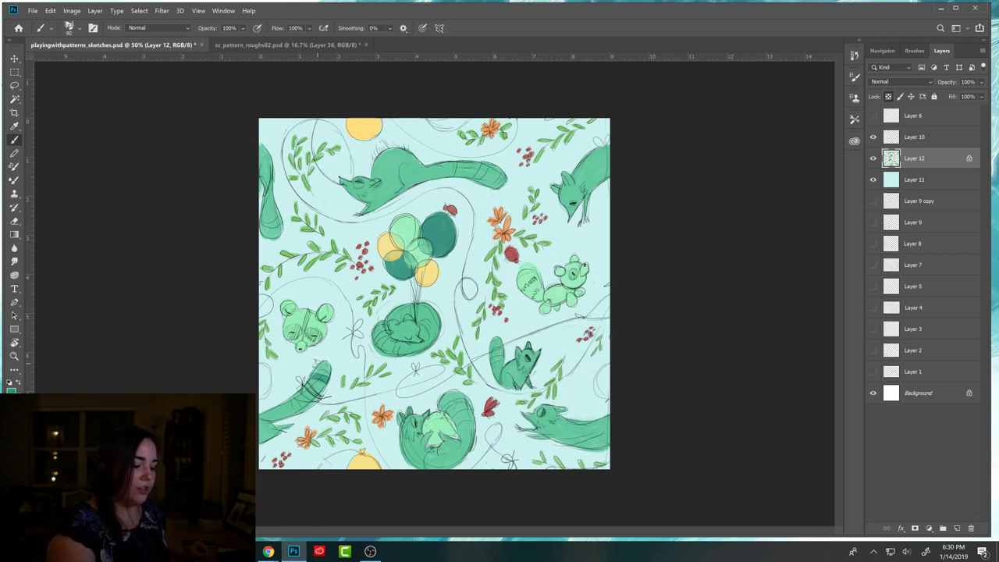
Paint darker teal stripes across the tails of the green animals, following the sketched bands.
drag(306, 386, 323, 406)
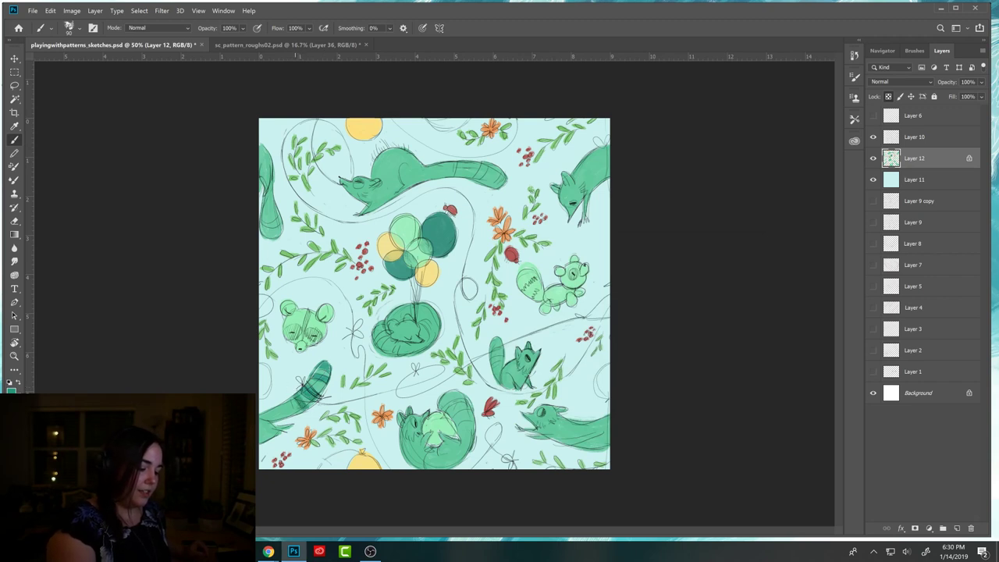
drag(445, 407, 478, 399)
mouse_move(464, 420)
mouse_down()
mouse_move(473, 428)
mouse_move(473, 410)
mouse_move(473, 431)
mouse_up()
drag(487, 426, 490, 446)
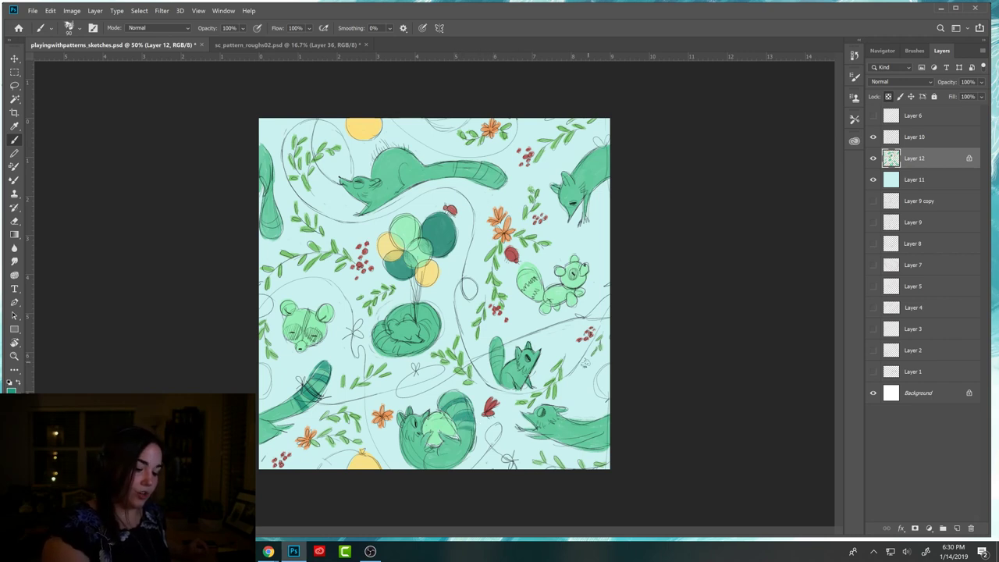
mouse_move(493, 361)
mouse_down()
mouse_move(509, 355)
mouse_move(496, 359)
mouse_up()
mouse_move(502, 361)
mouse_down()
mouse_move(513, 345)
mouse_move(492, 375)
mouse_up()
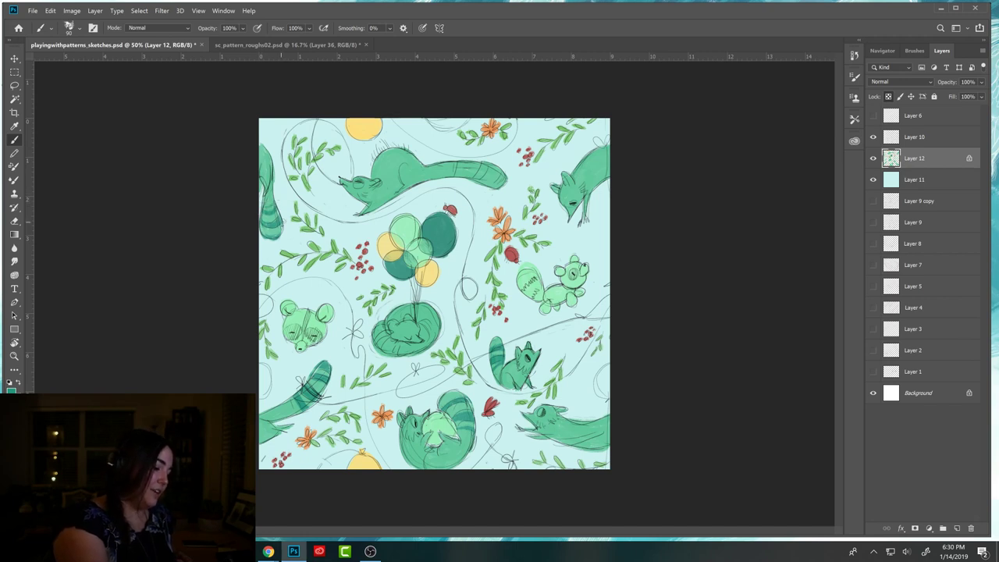
mouse_move(452, 156)
mouse_down()
mouse_move(451, 181)
mouse_move(503, 185)
mouse_up()
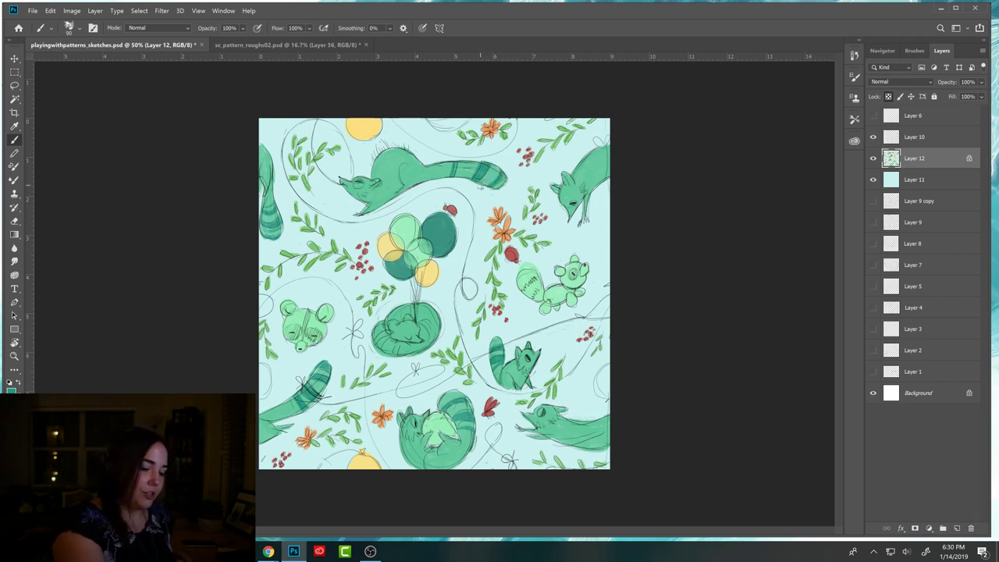
drag(504, 156, 493, 178)
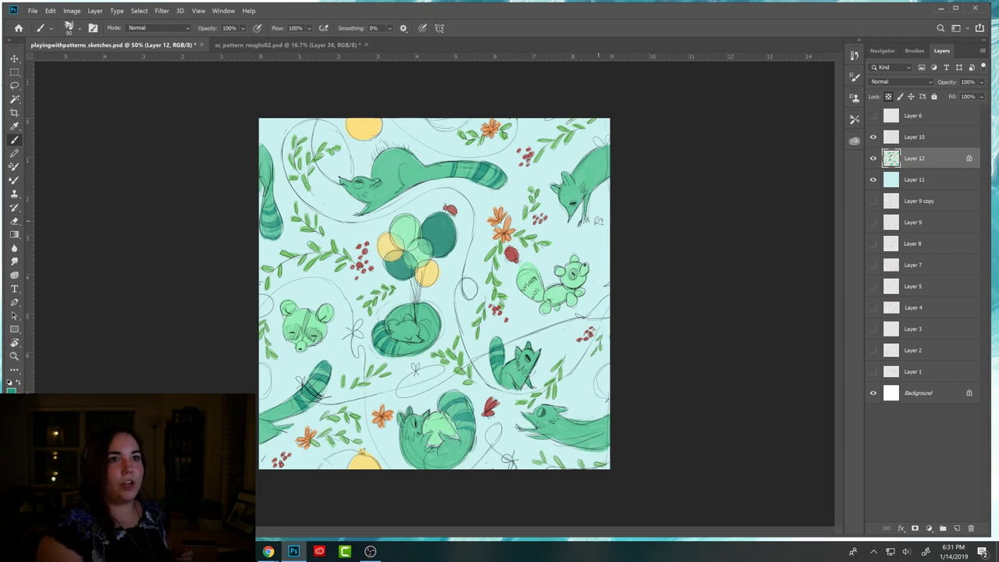
Hide the pale teal Layer 11 and compare the line art with and without the painted colours of Layer 12.
click(873, 180)
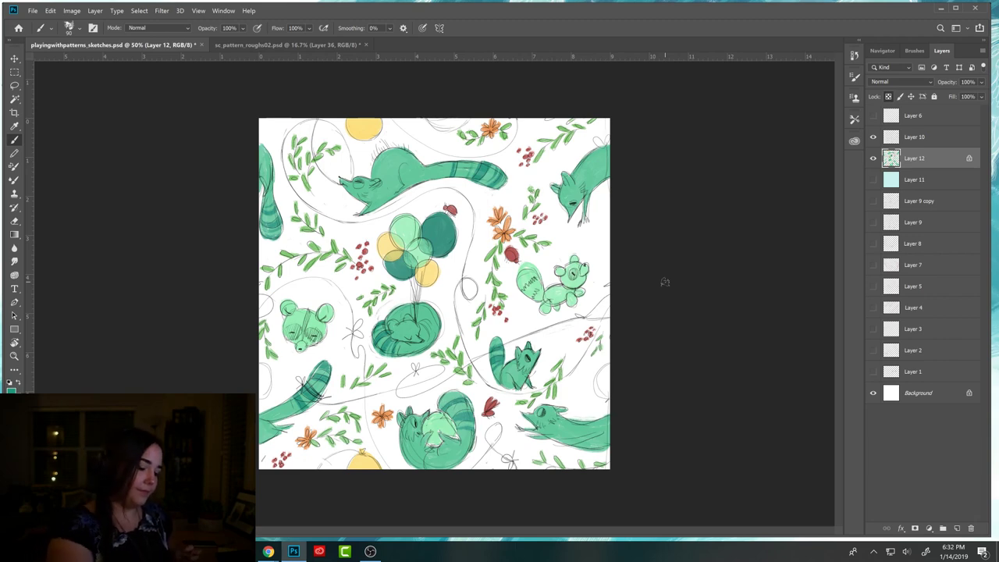
click(873, 158)
click(873, 158)
click(873, 158)
click(873, 159)
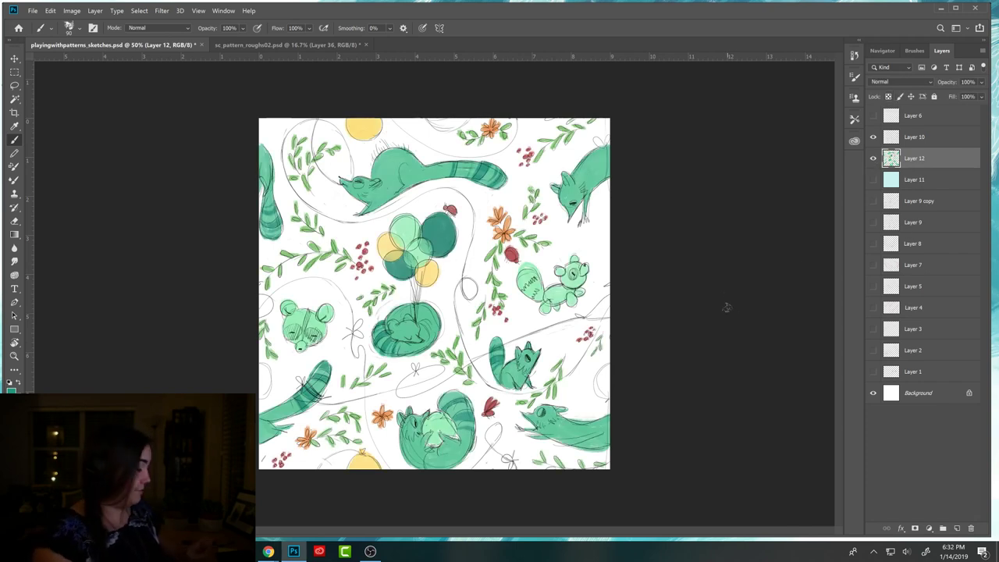
Reduce the opacity of the line art on Layer 10 to about half.
key(e)
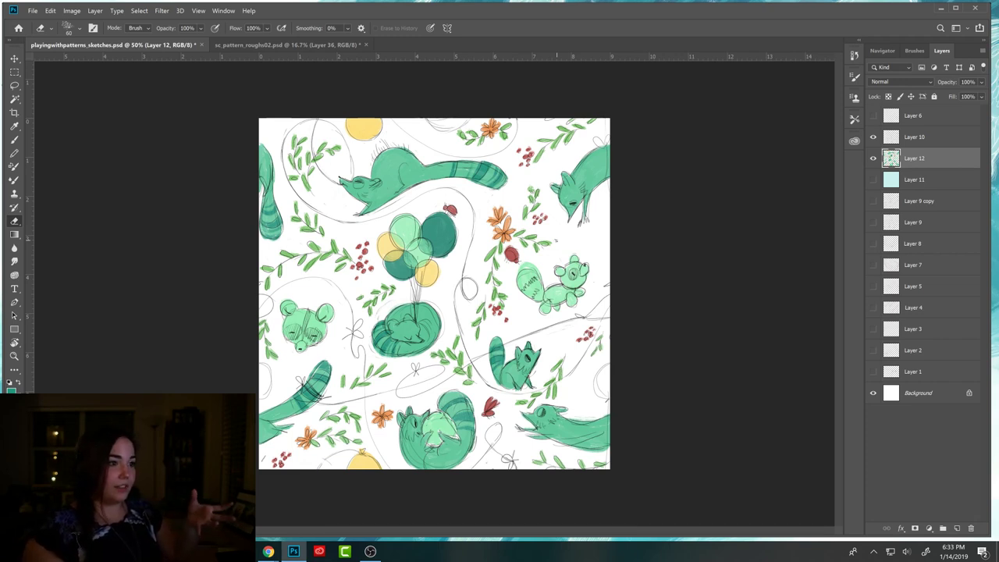
click(912, 136)
drag(950, 82, 952, 83)
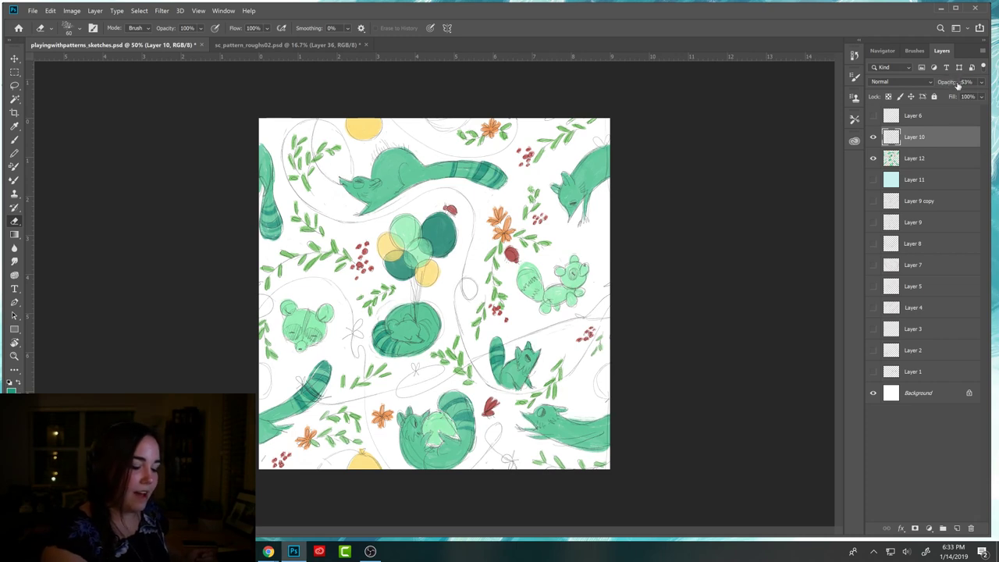
Lock Layer 12's transparent pixels, enlarge the brush to 200 and recolour the masked animal's face around its mask in the balloons' sampled yellow.
click(923, 157)
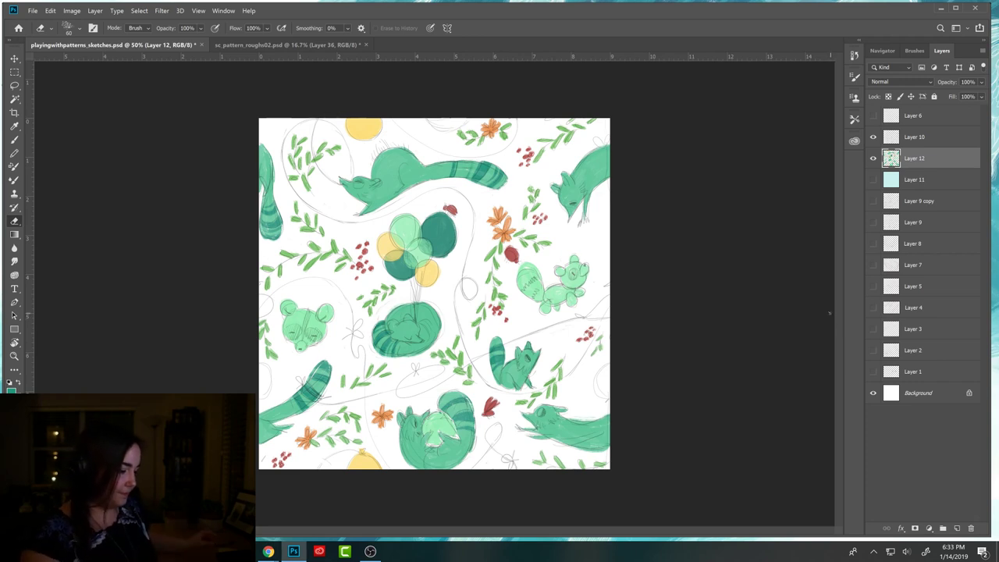
click(888, 96)
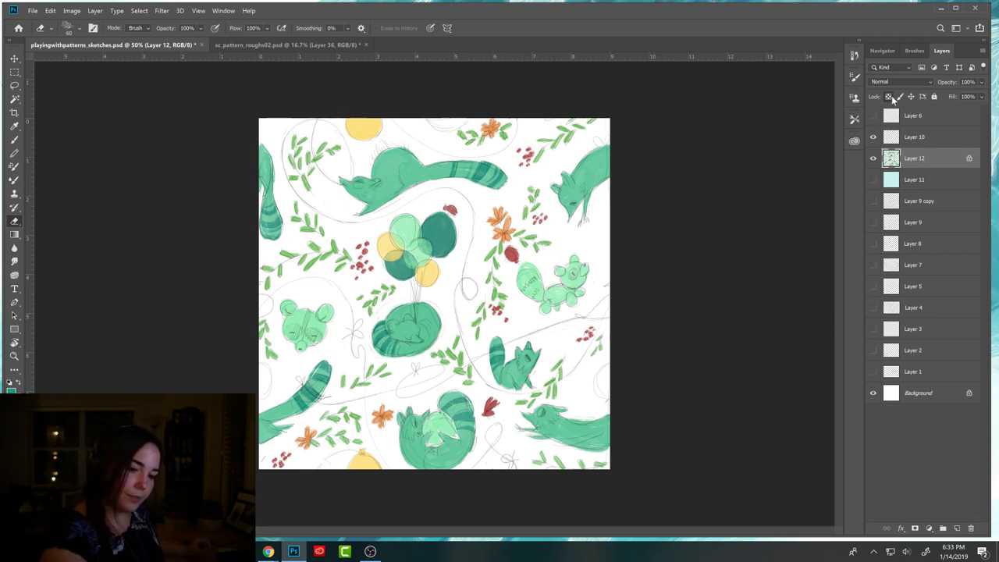
key(b)
alt+click(393, 243)
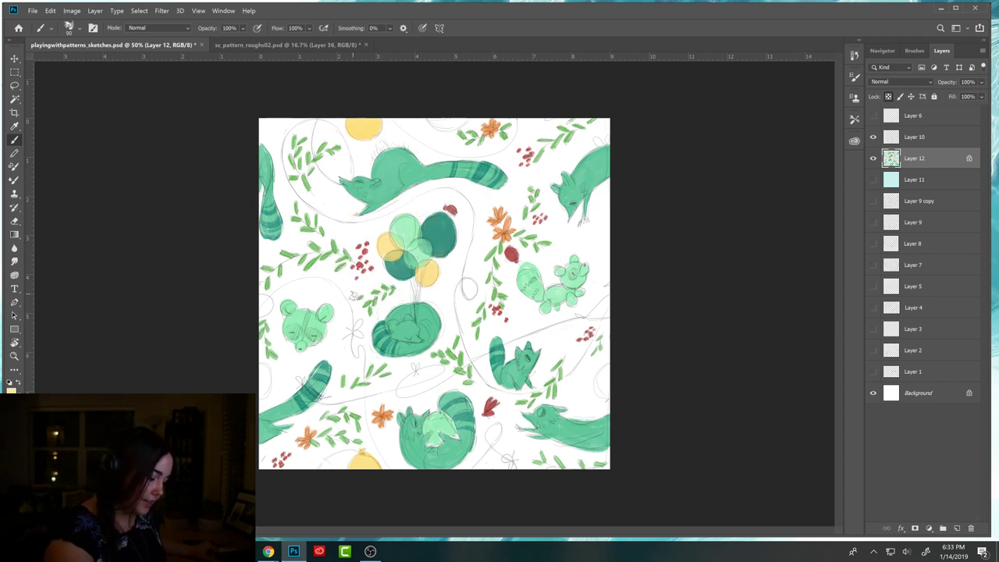
key(bracketright)
key(bracketright)
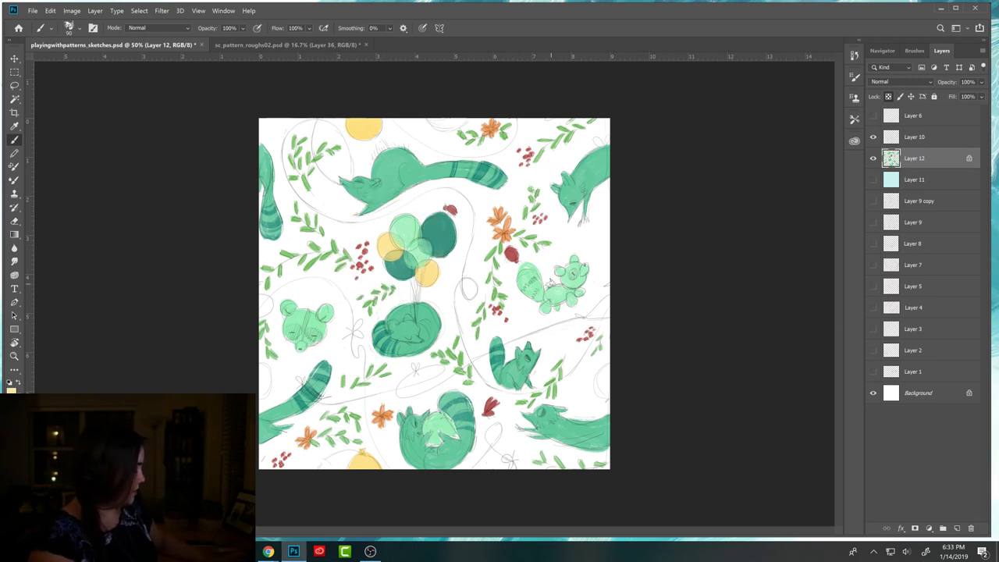
key(bracketright)
key(bracketright)
key(bracketright)
mouse_move(527, 281)
mouse_down()
mouse_move(534, 273)
mouse_move(523, 301)
mouse_move(542, 301)
mouse_move(566, 273)
mouse_up()
key(ctrl+z)
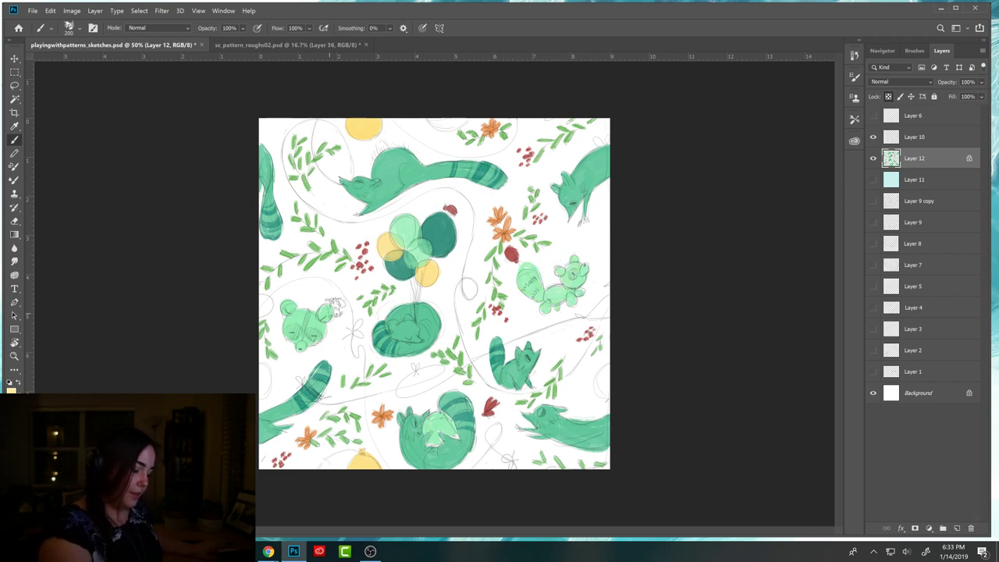
mouse_move(289, 327)
mouse_down()
mouse_move(286, 306)
mouse_move(327, 316)
mouse_move(307, 320)
mouse_move(327, 306)
mouse_move(334, 328)
mouse_move(306, 343)
mouse_up()
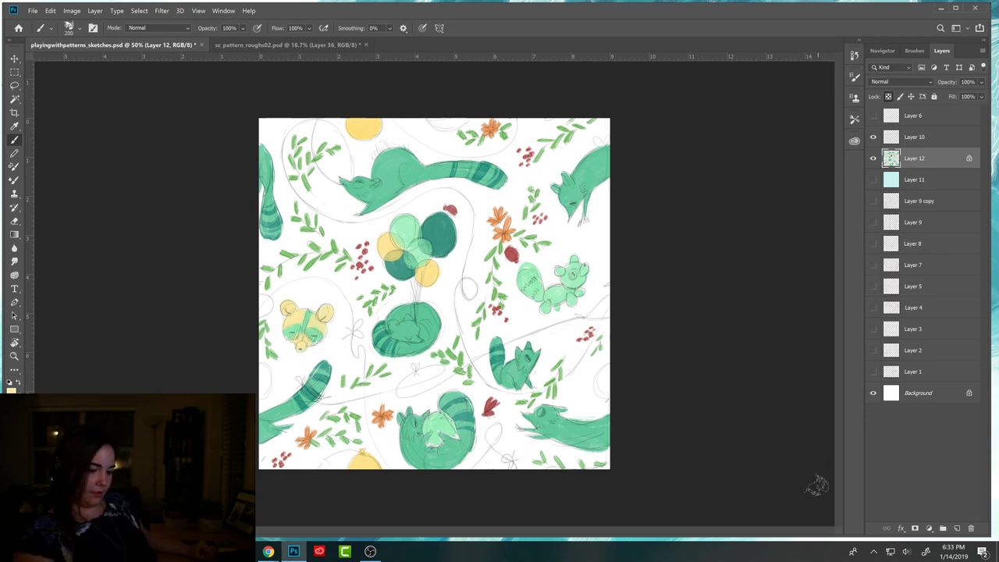
Lock the transparent pixels of Layer 10 and recolour its line art dark green (#0f6f58).
click(874, 139)
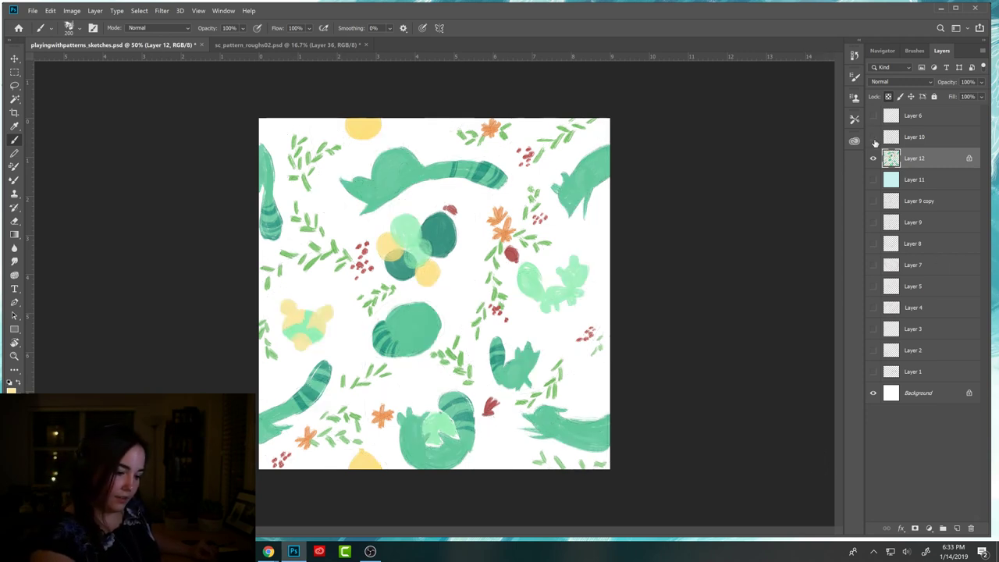
click(874, 138)
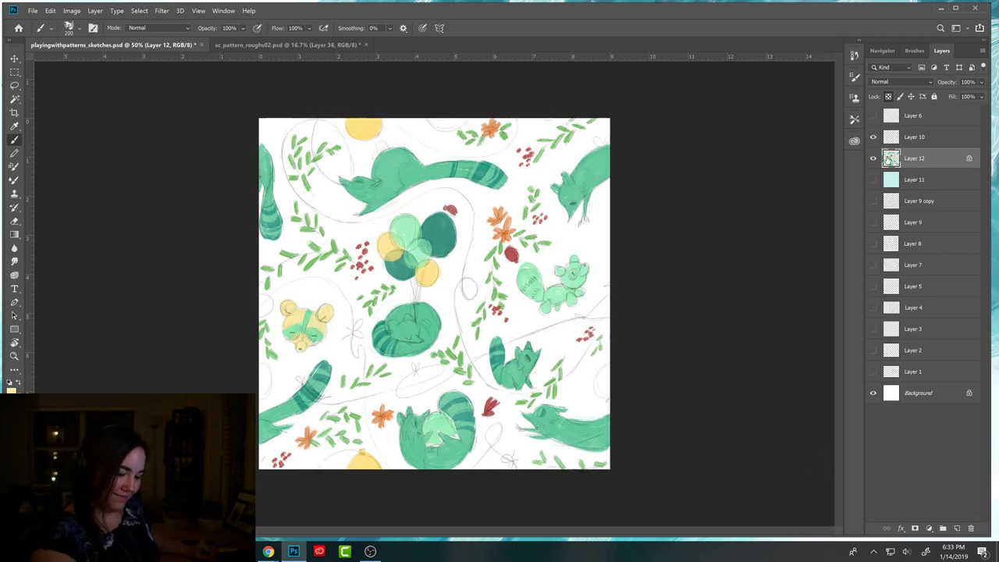
click(916, 144)
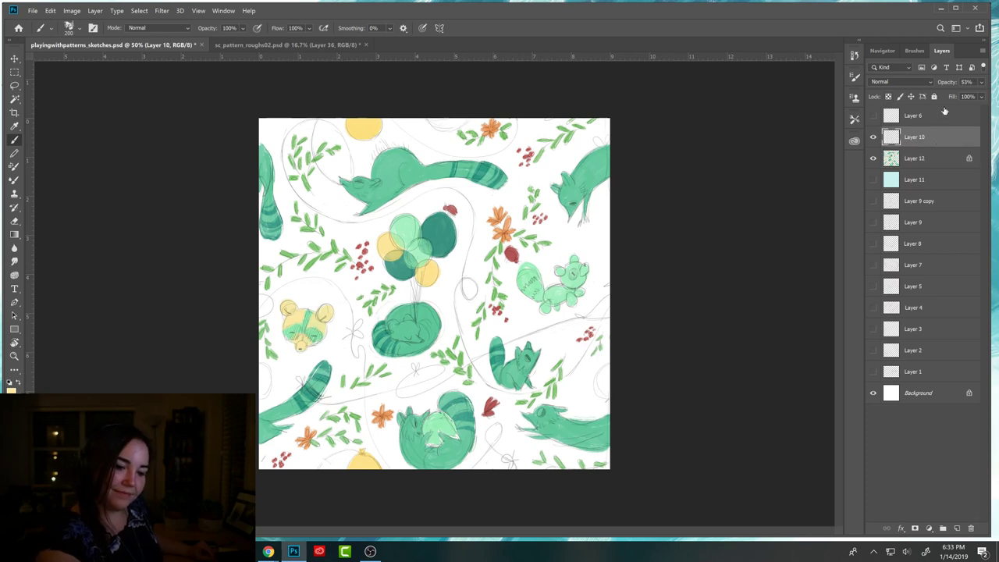
click(888, 96)
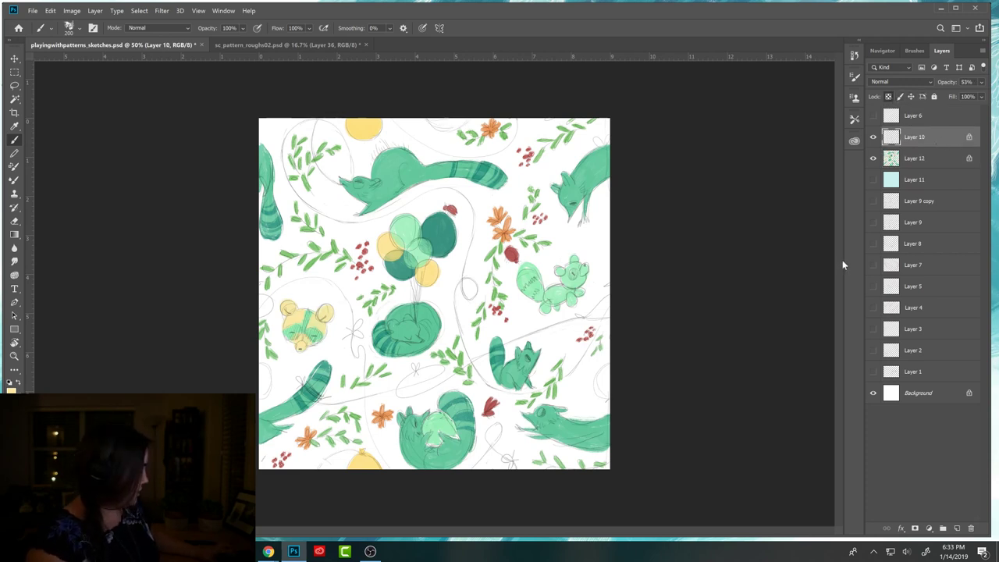
click(11, 385)
click(317, 392)
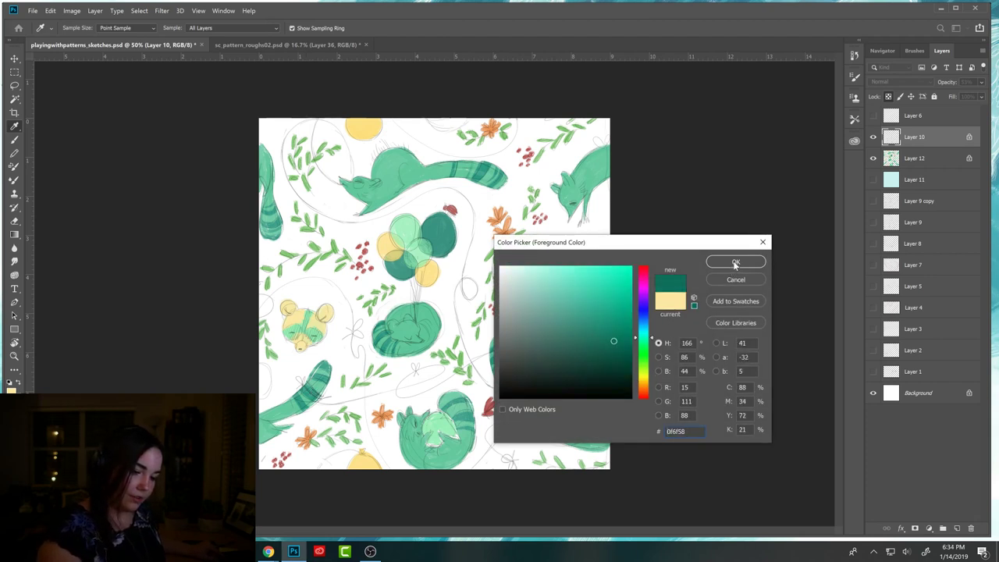
click(733, 262)
key(b)
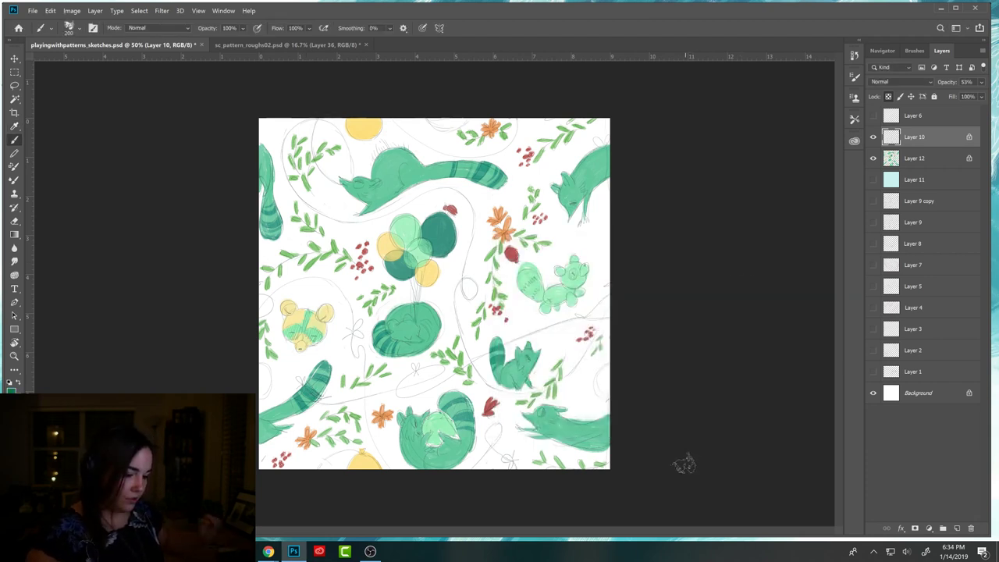
Raise Layer 10's opacity to 100% and compare the pattern with and without the green line art.
drag(947, 82, 988, 118)
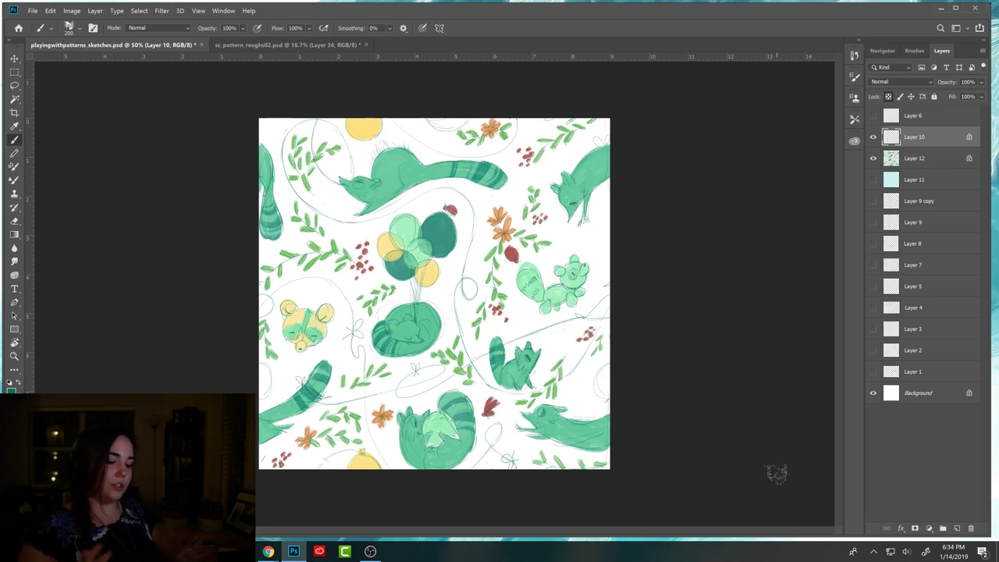
click(873, 137)
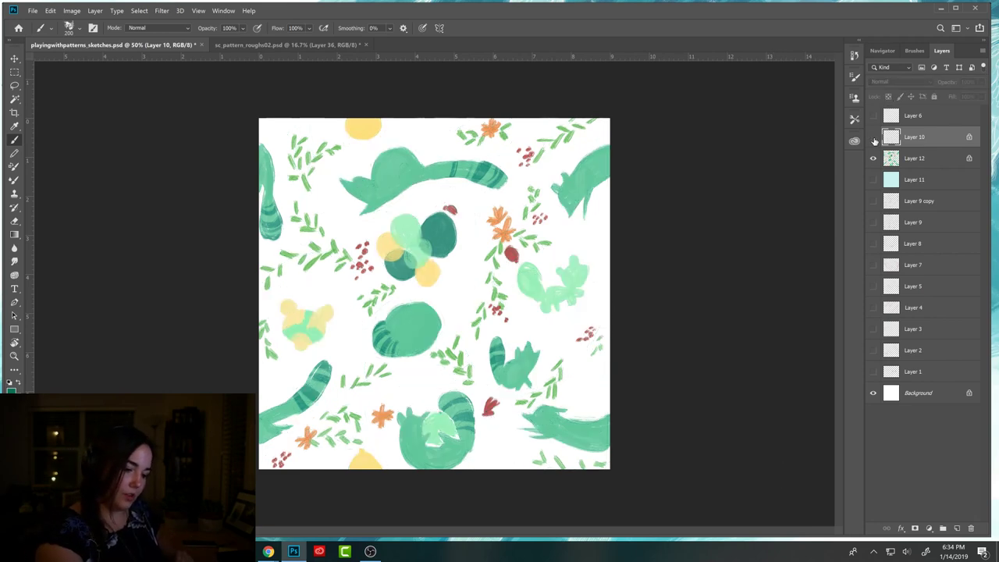
click(873, 138)
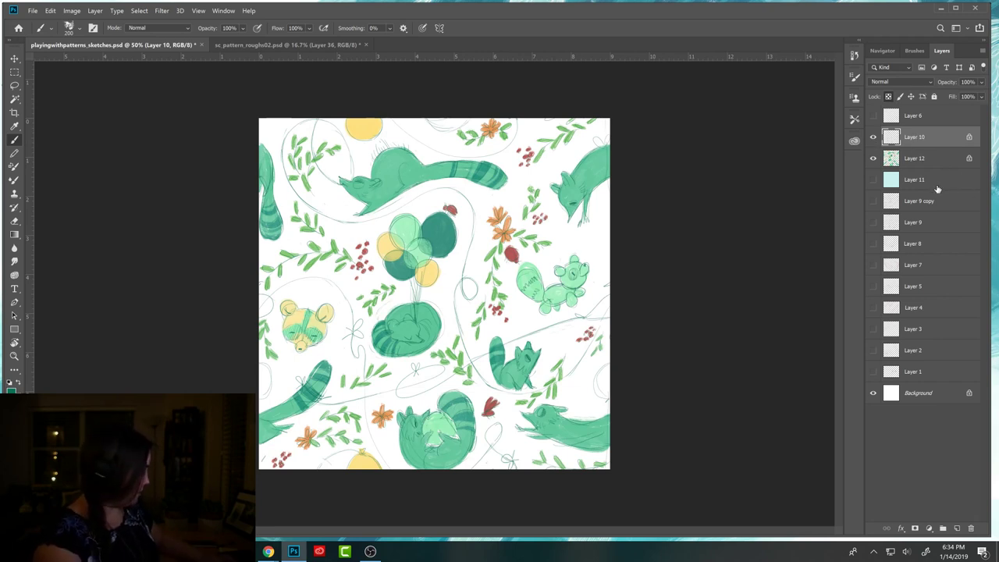
Duplicate Layer 10 and Layer 12, place the copies together above the originals, and hide both originals.
key(ctrl+j)
click(914, 179)
key(ctrl+j)
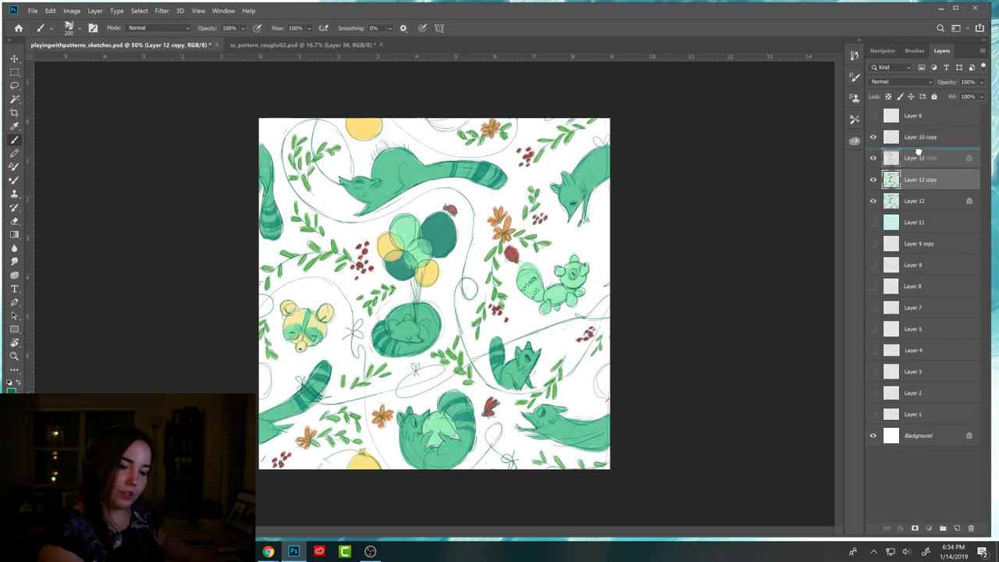
drag(914, 180, 914, 148)
drag(874, 180, 874, 203)
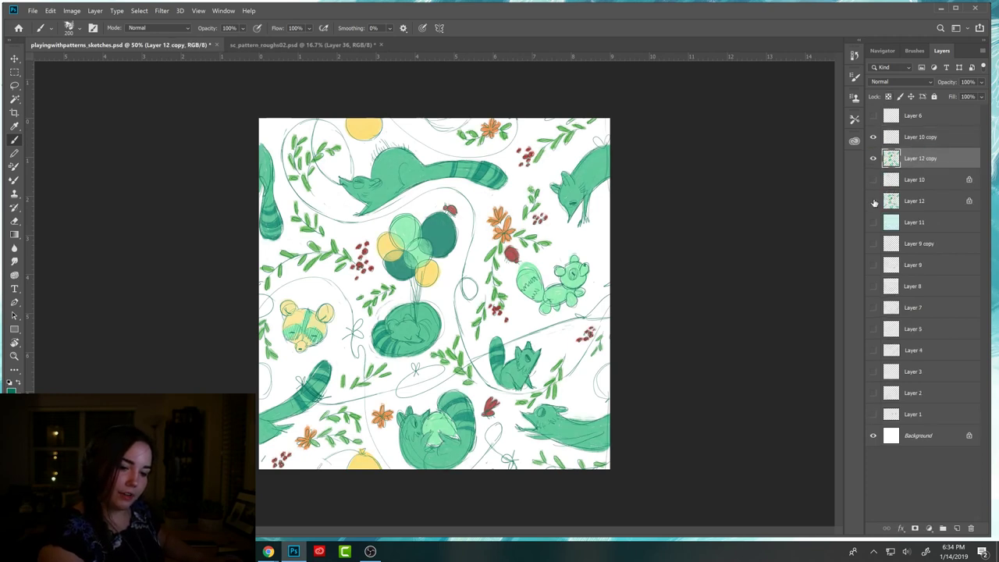
Merge the copied line art and colour layers into one layer and check it by toggling its visibility.
shift+click(925, 139)
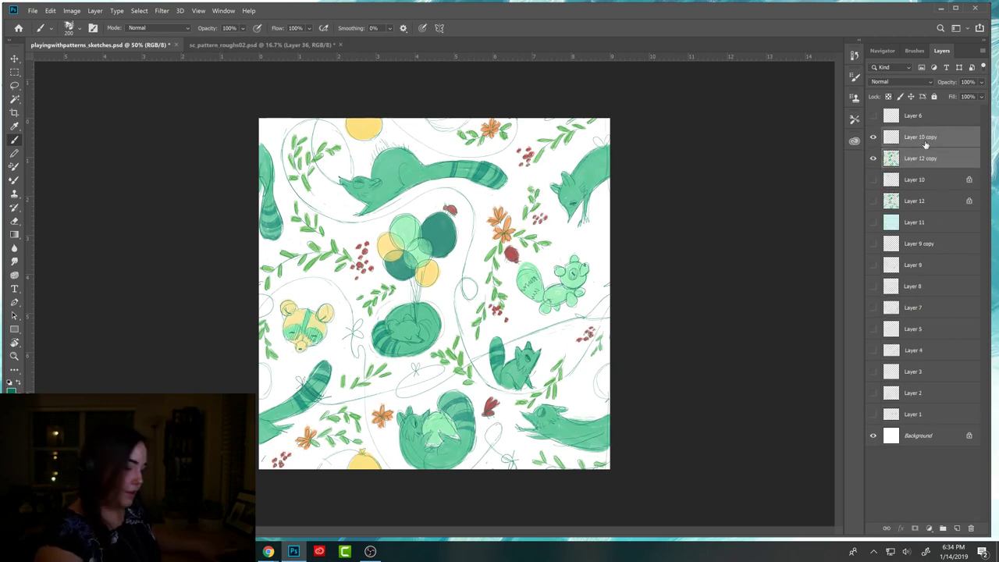
key(ctrl+e)
click(874, 137)
click(874, 136)
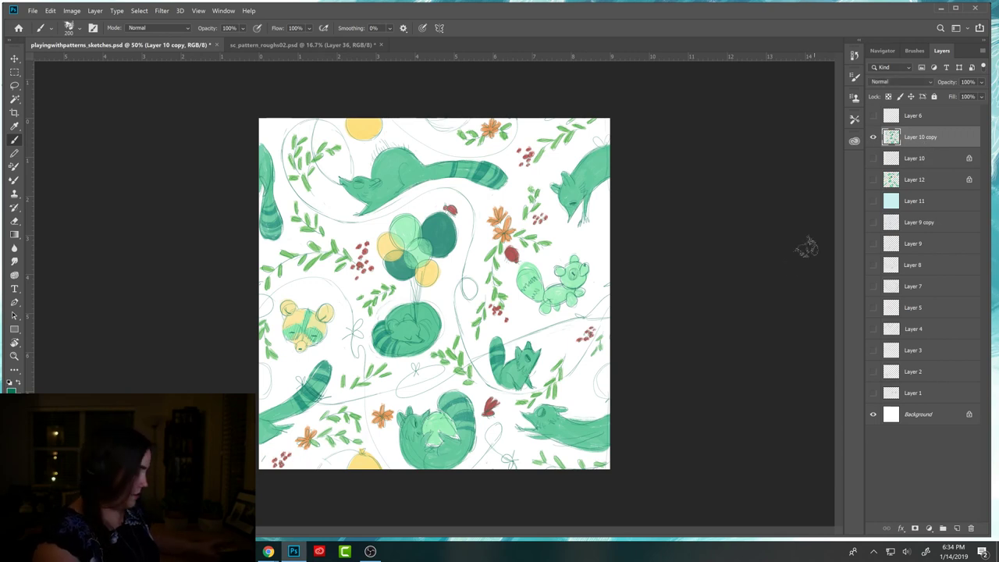
Select the whole canvas and define the merged artwork as a pattern named "raccoons".
key(m)
mouse_move(268, 99)
mouse_down()
mouse_move(546, 375)
mouse_move(624, 484)
mouse_up()
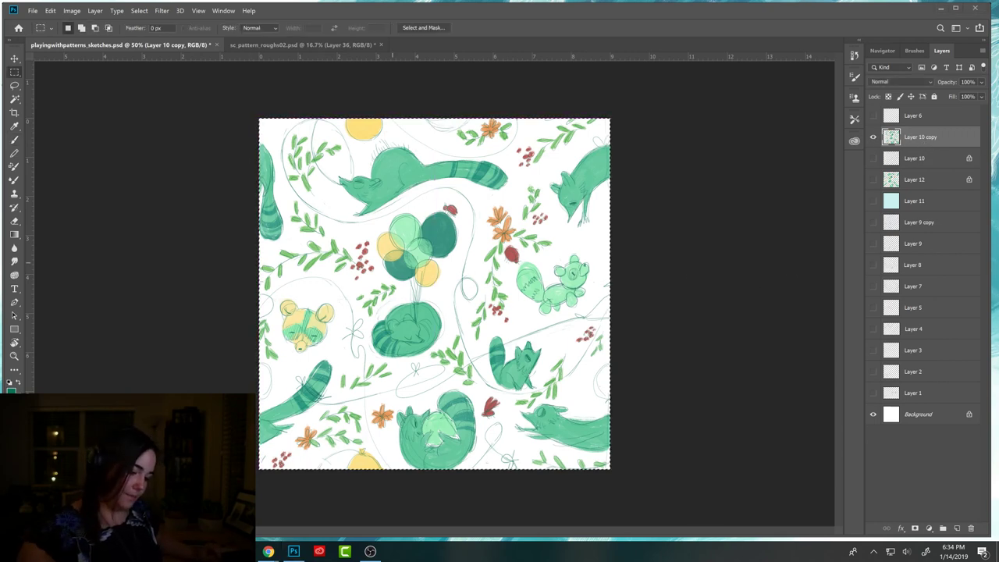
click(70, 11)
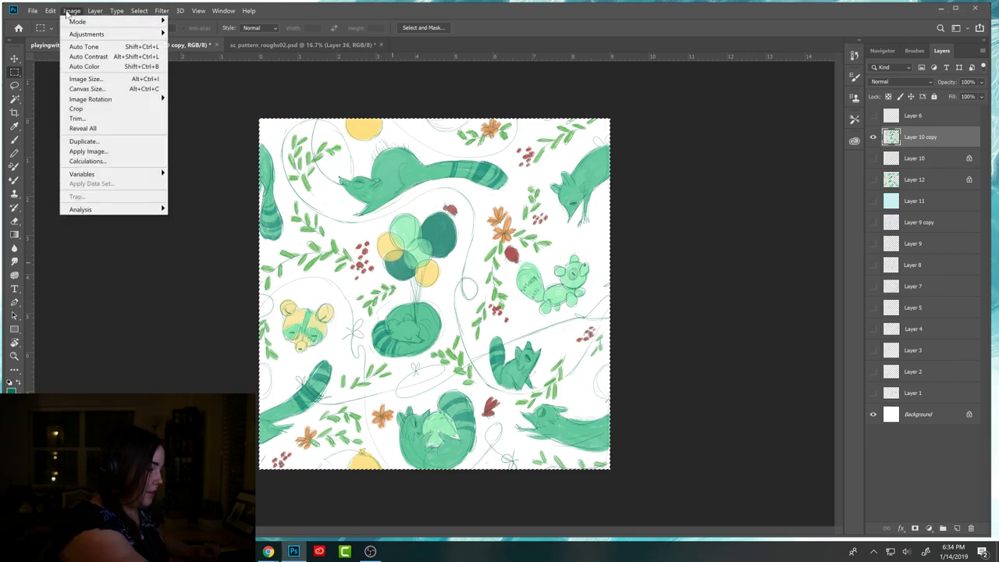
mouse_move(50, 11)
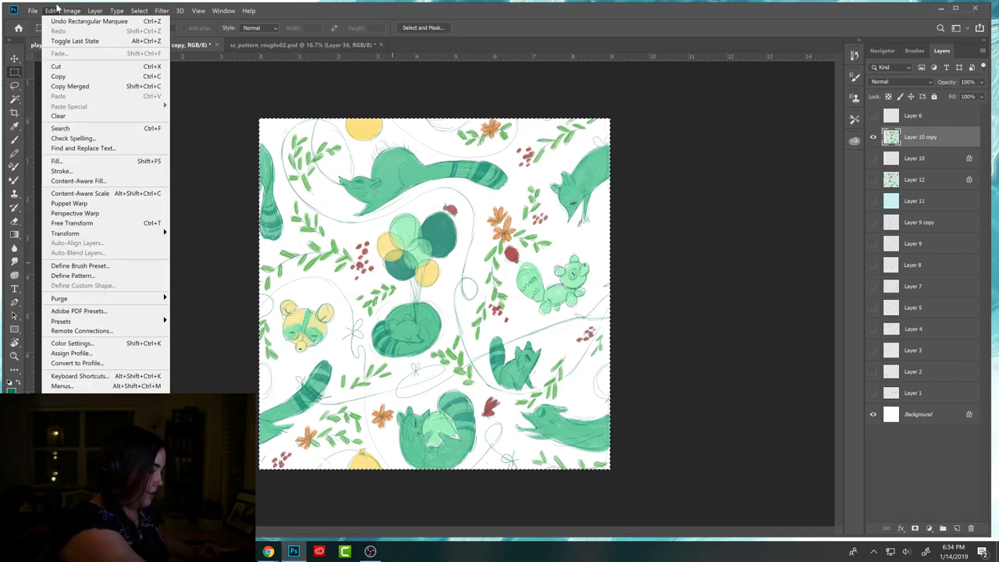
click(108, 277)
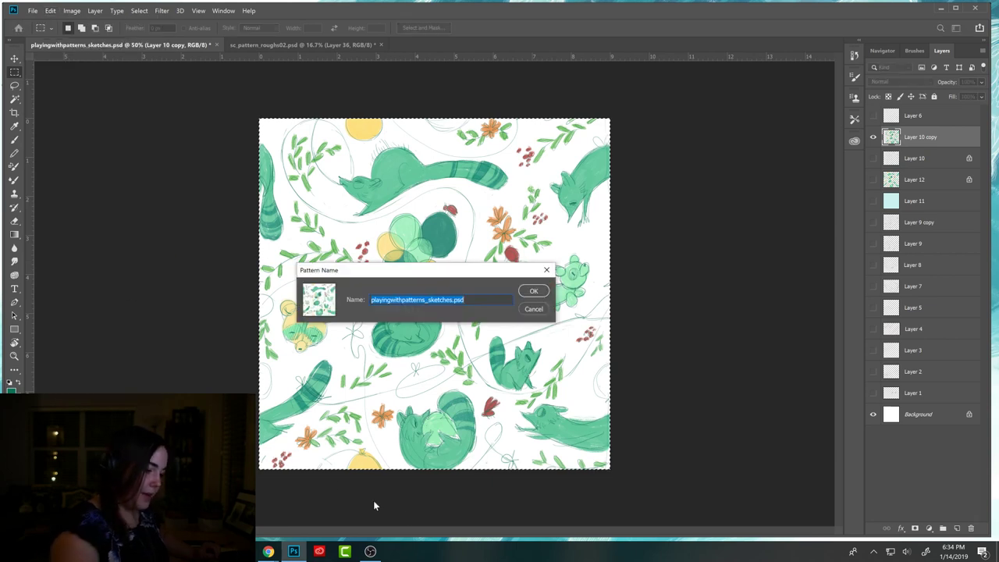
text(raccoons)
click(534, 290)
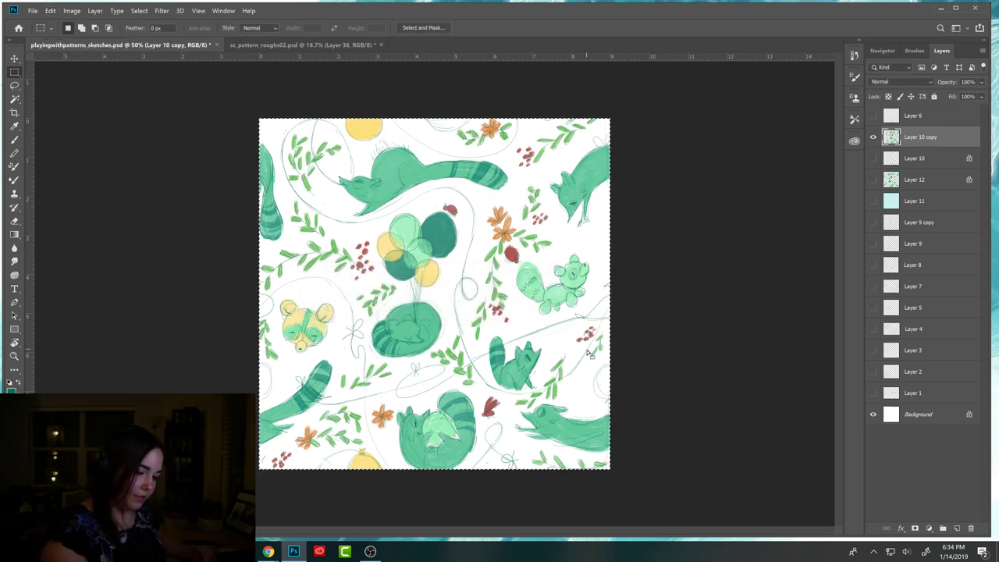
In sc_pattern_roughs02.psd, add a new layer above Layer 36 and fill it with the raccoons pattern.
click(352, 45)
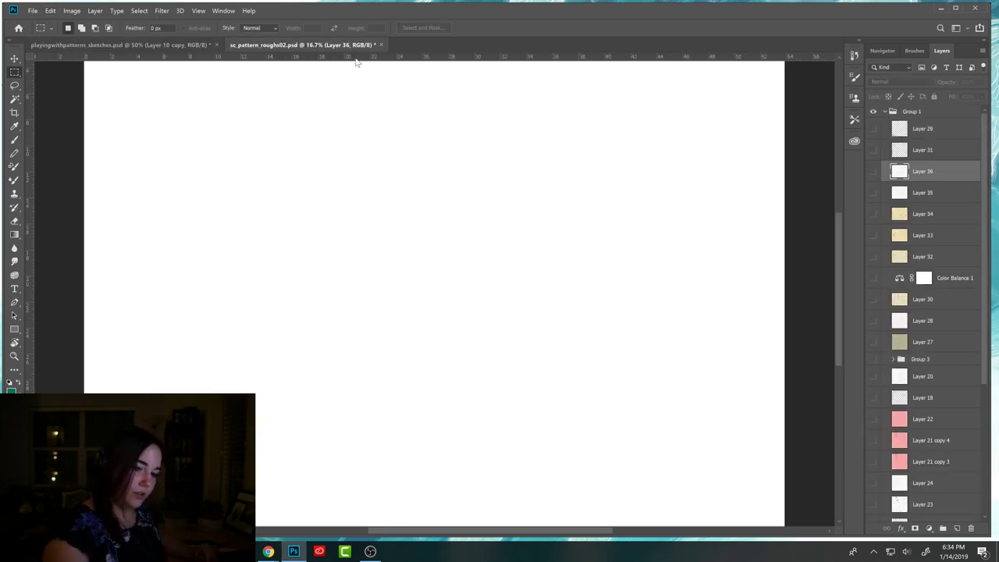
click(957, 529)
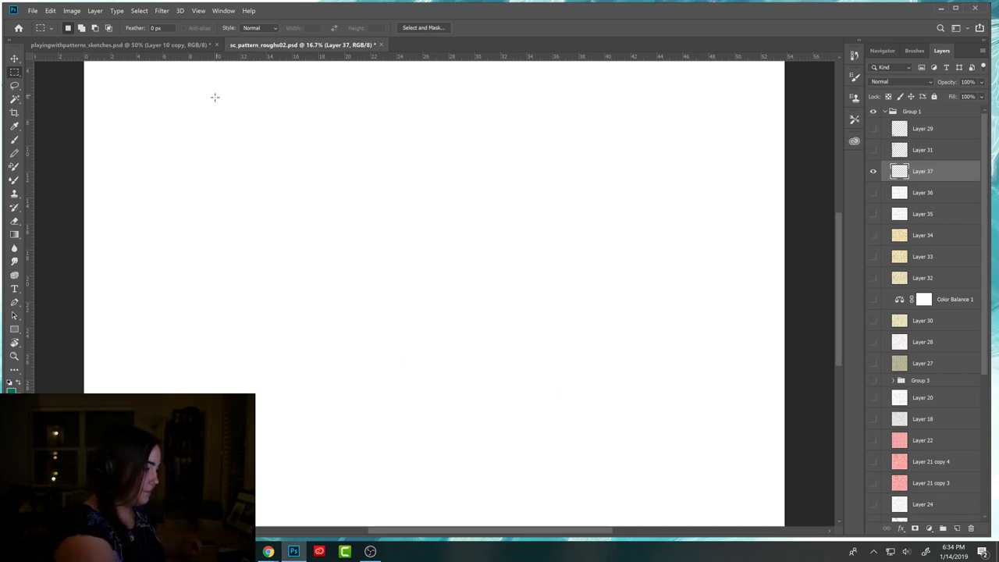
click(52, 11)
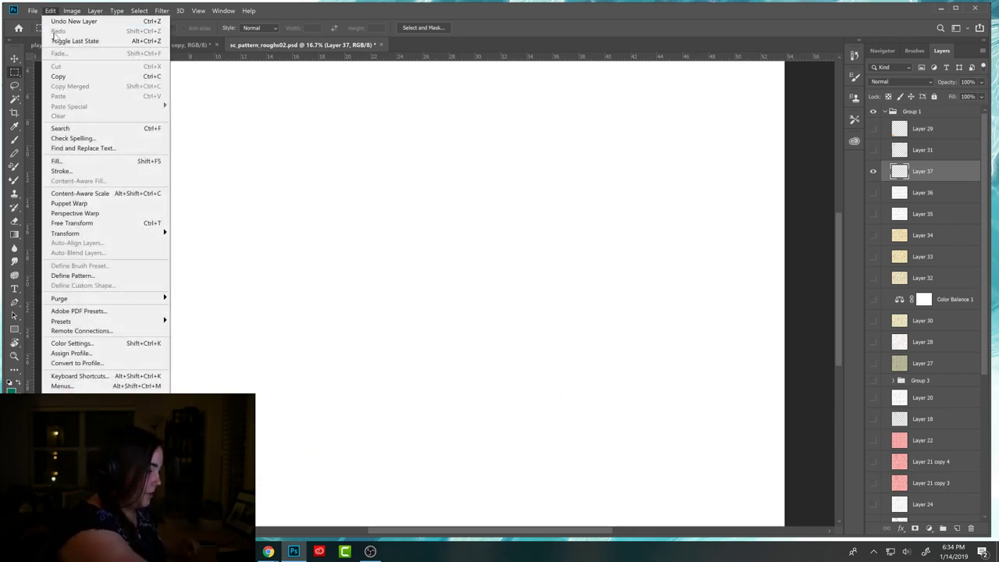
click(73, 161)
click(174, 244)
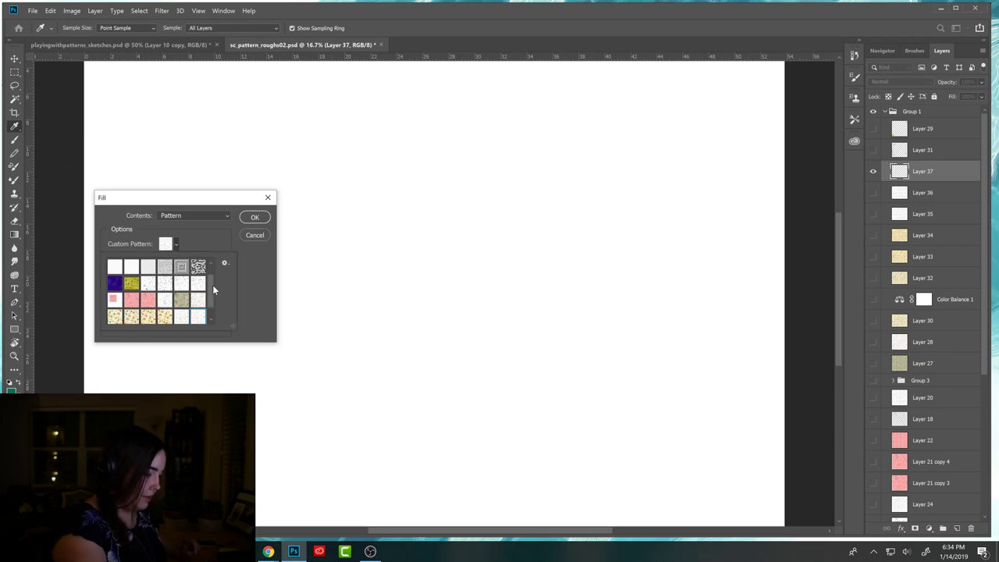
scroll(213, 286, down, 2)
click(115, 315)
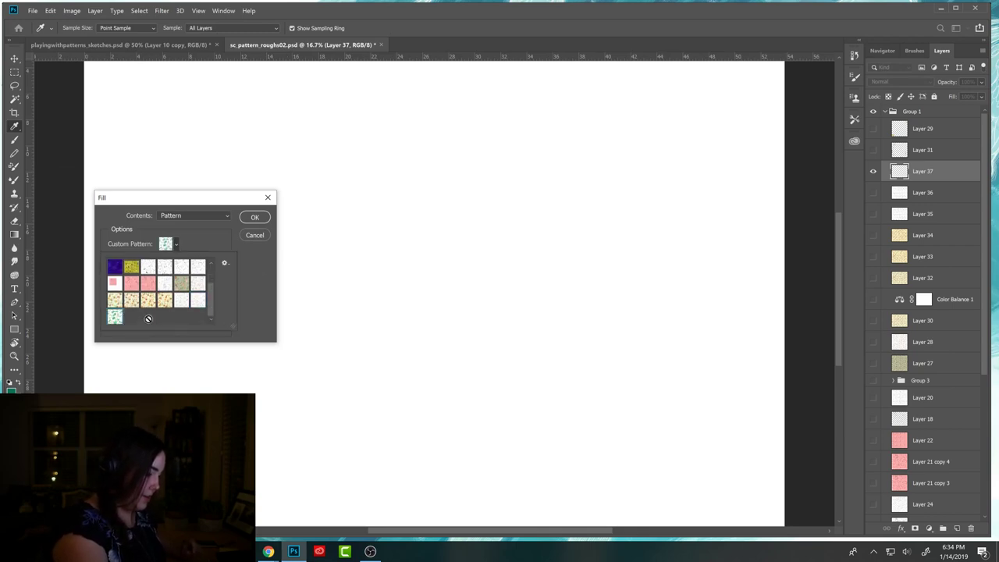
click(254, 218)
key(m)
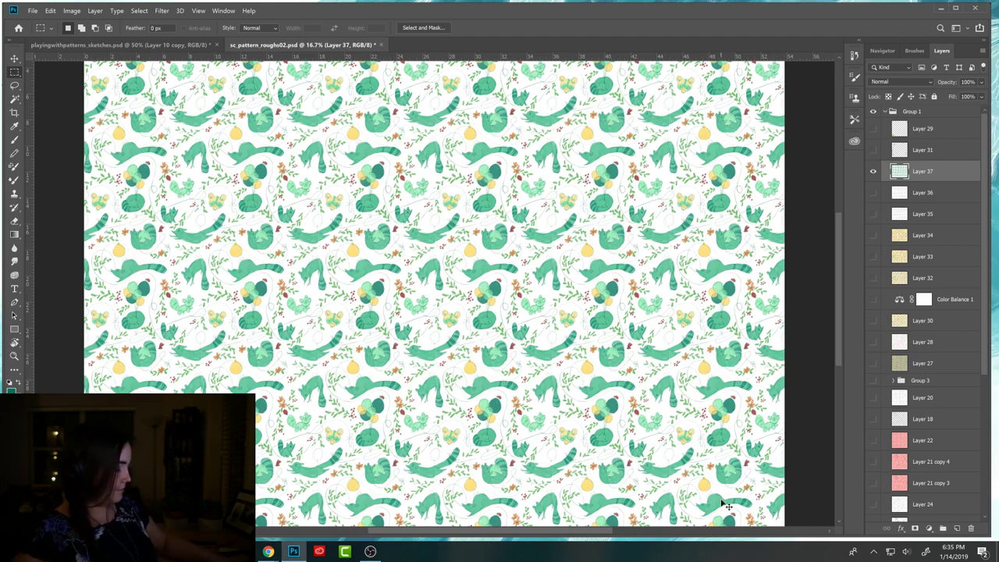
Examine the tiled raccoons pattern at several magnifications for repeat and colour balance, and compare the canvas with and without it.
key(ctrl+minus)
key(ctrl+minus)
key(ctrl+plus)
key(ctrl+plus)
key(ctrl+plus)
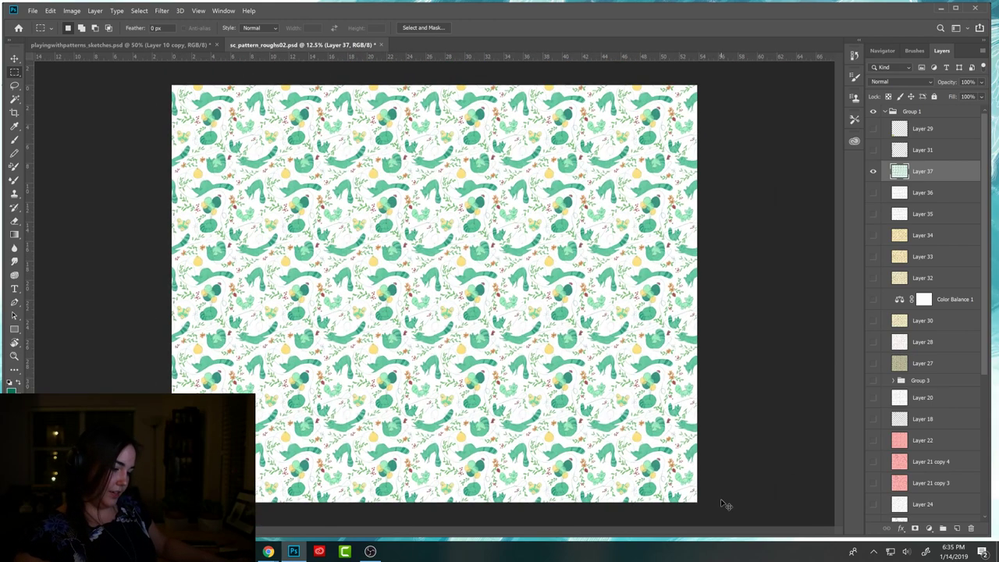
key(ctrl+minus)
key(ctrl+minus)
key(ctrl+minus)
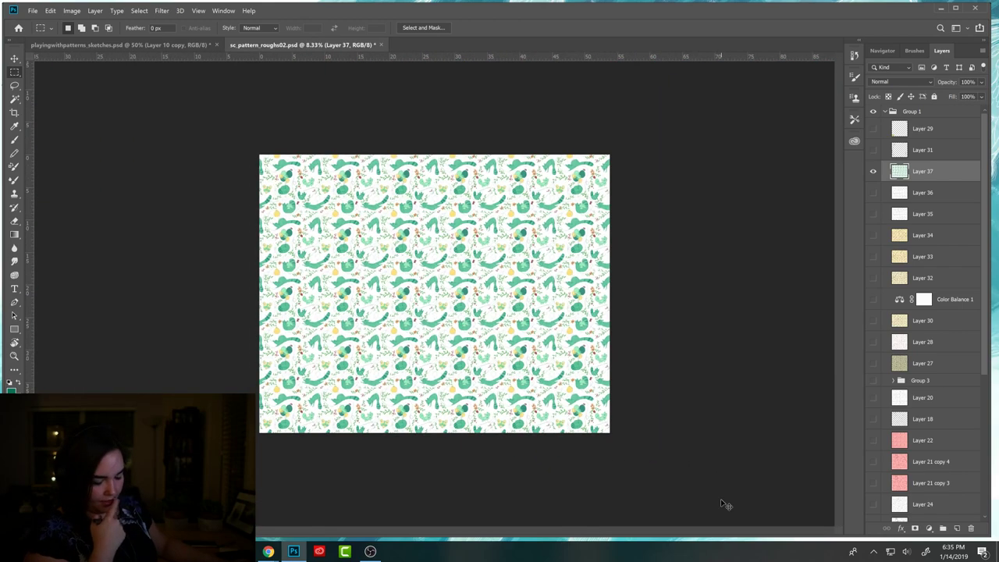
key(ctrl+plus)
key(ctrl+plus)
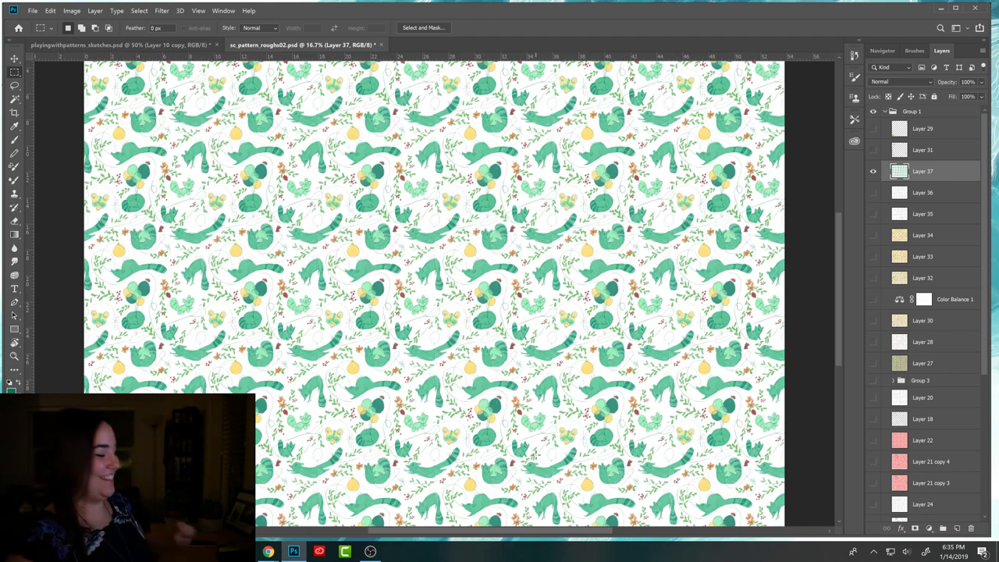
scroll(540, 461, down, 3)
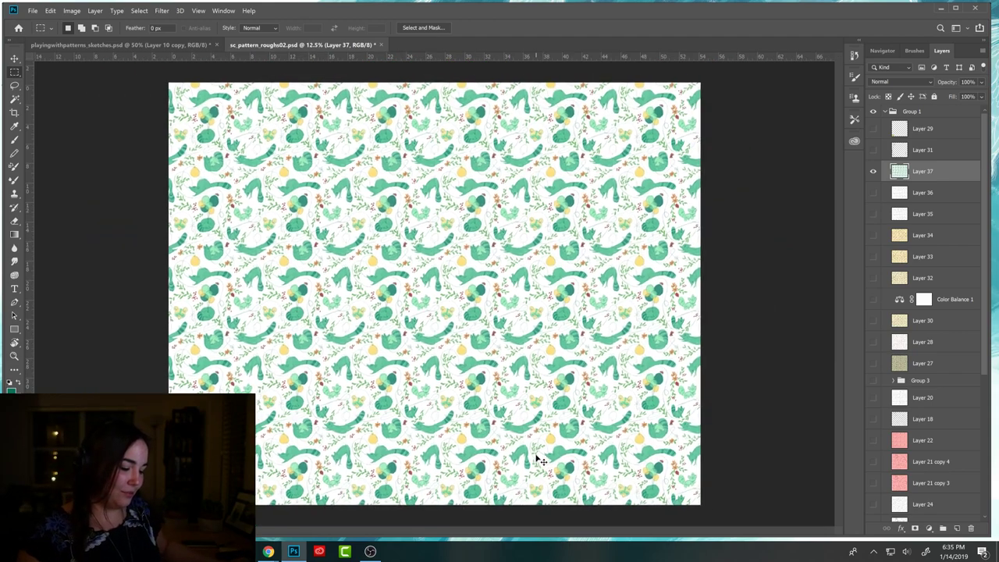
scroll(540, 460, up, 1)
scroll(541, 461, down, 1)
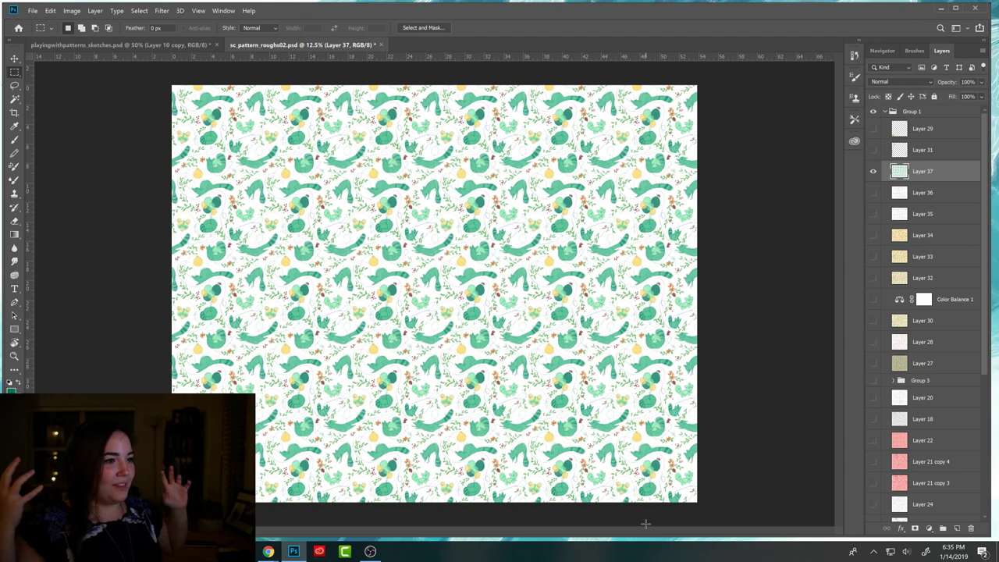
click(873, 171)
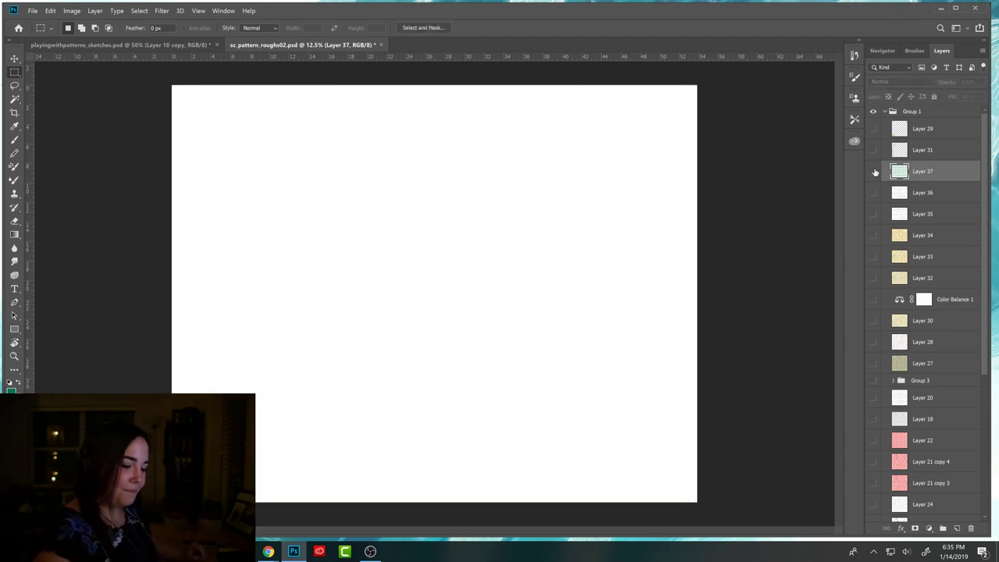
click(877, 171)
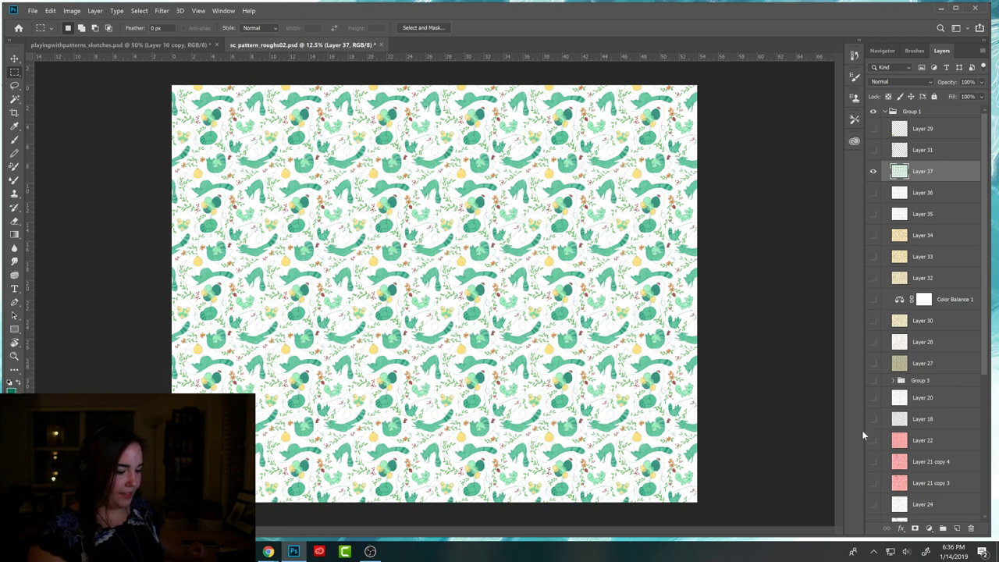
Back in playingwithpatterns_sketches.psd, show the pale teal Layer 11 and place a duplicate of it directly beneath the merged artwork layer.
click(194, 45)
key(ctrl+Tab)
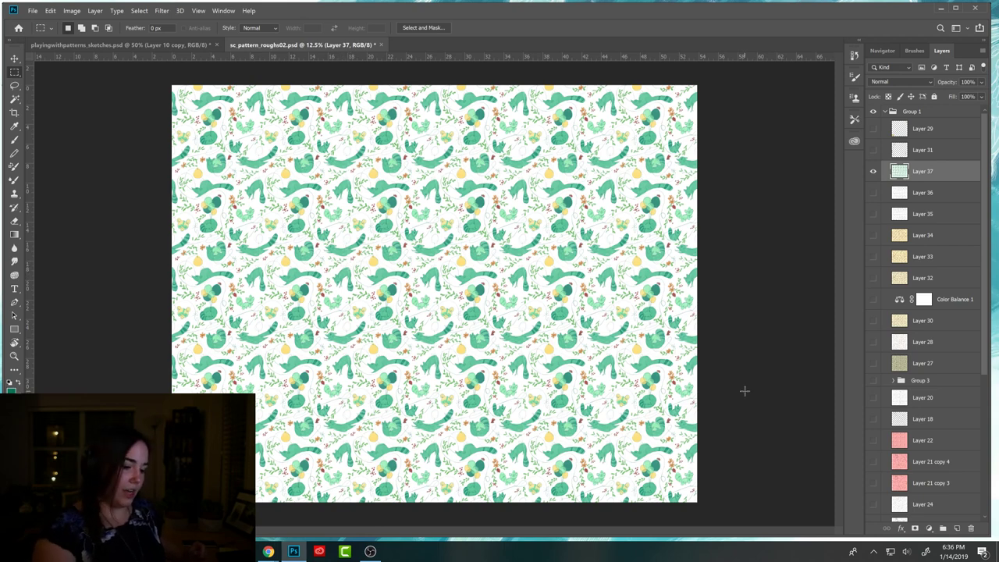
click(182, 45)
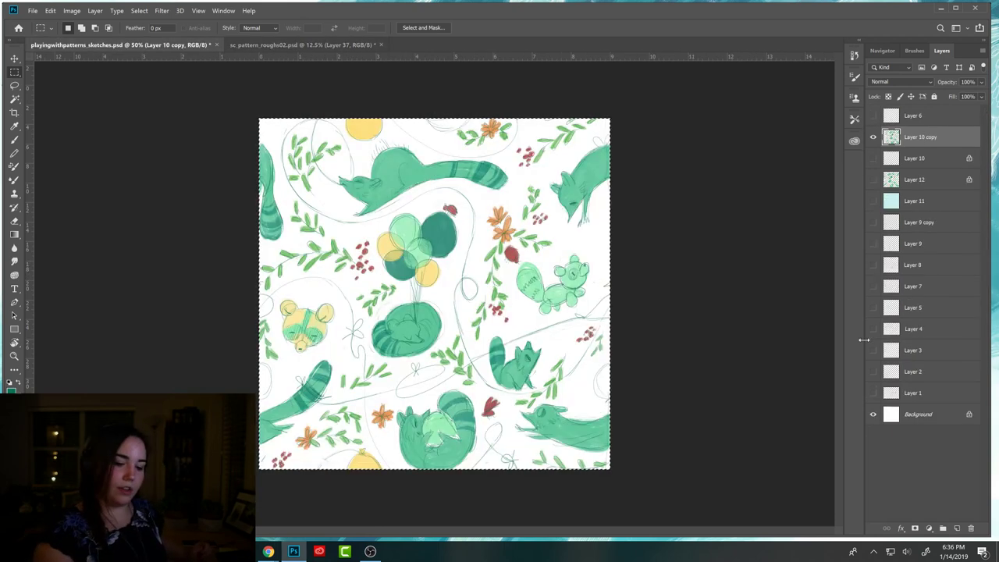
click(873, 201)
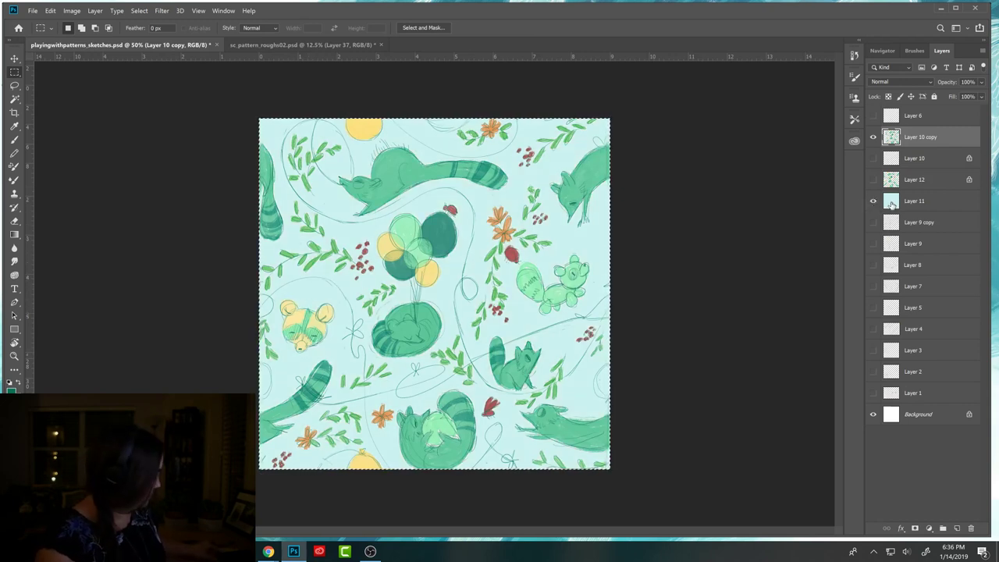
drag(893, 201, 941, 150)
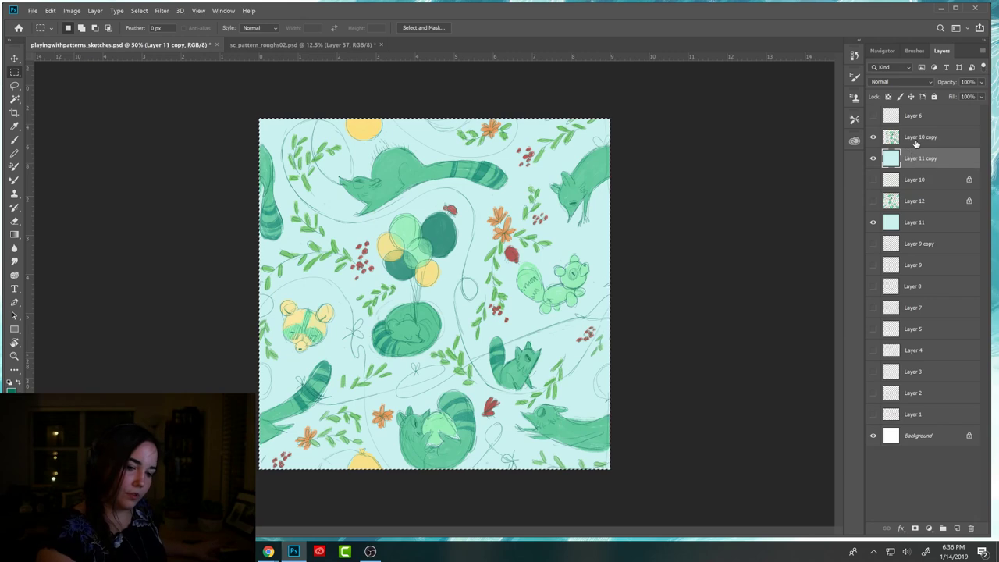
Merge the artwork into the pale teal Layer 11 copy and define the selected canvas as a pattern named "dgdxbi".
key(ctrl+e)
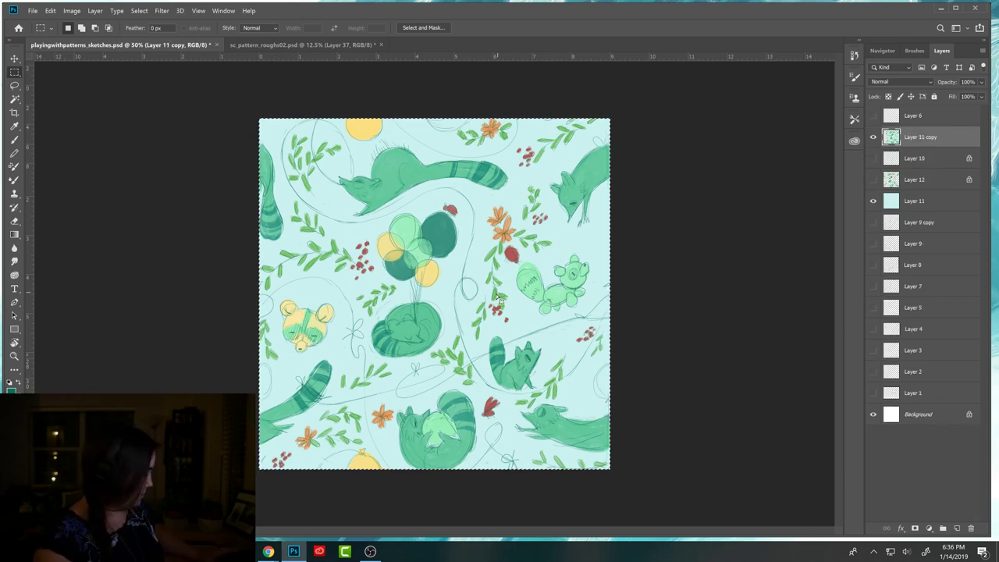
click(50, 10)
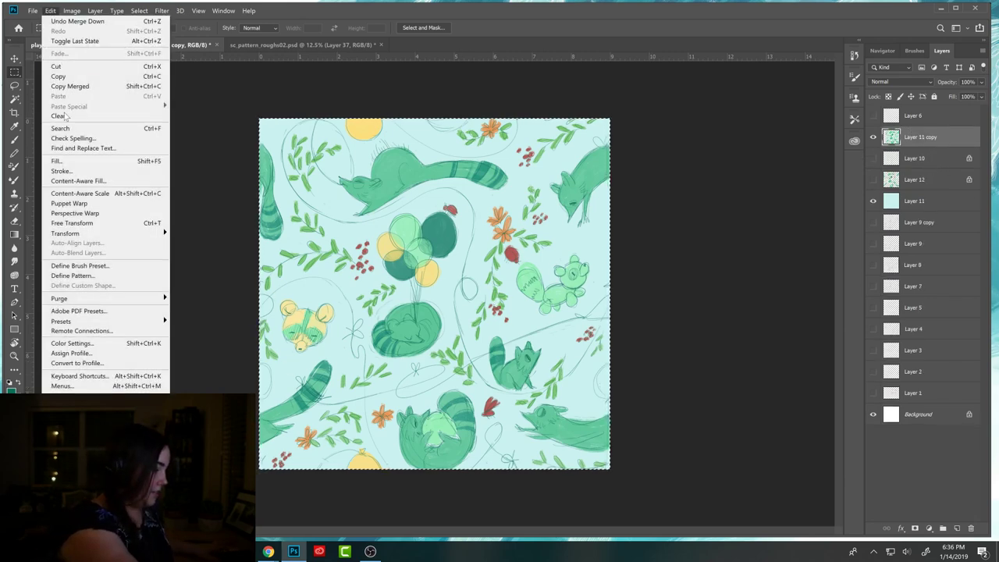
click(73, 275)
text(dgdxbi)
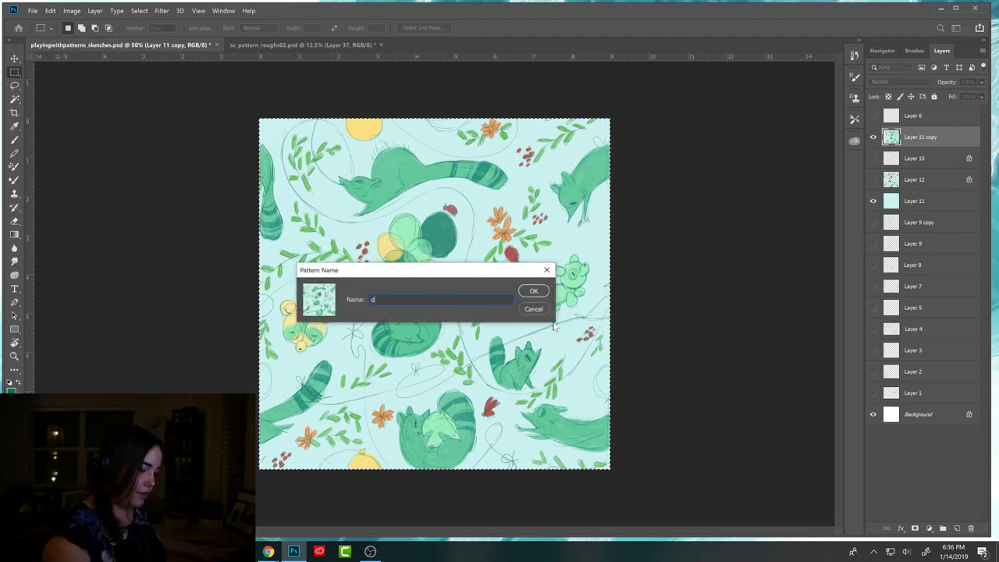
click(534, 292)
In sc_pattern_roughs02.psd, hide Layer 37, add a new layer above it and fill it with the pale teal raccoon pattern.
click(305, 44)
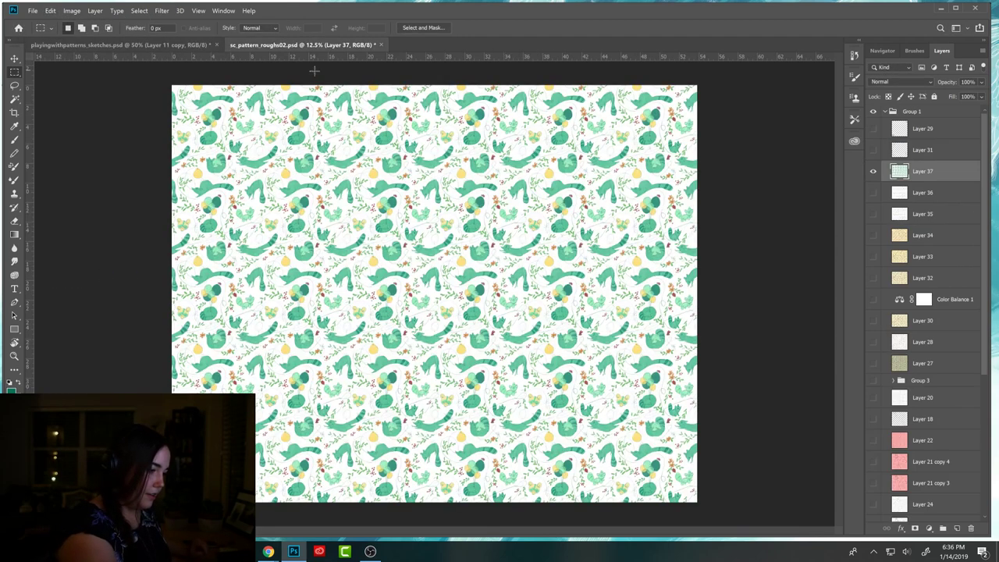
click(873, 170)
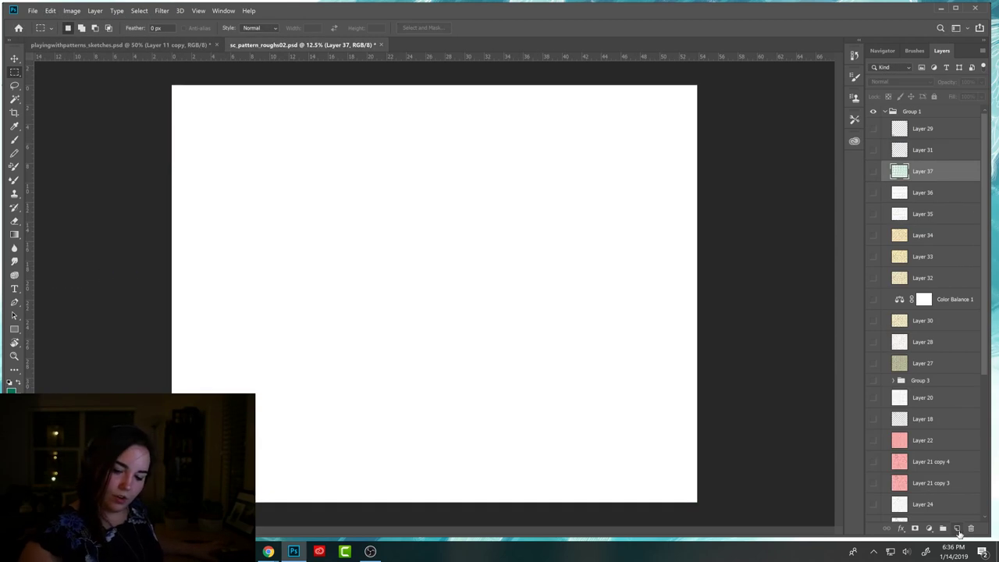
click(957, 529)
click(50, 10)
click(109, 160)
click(176, 243)
click(132, 316)
click(254, 217)
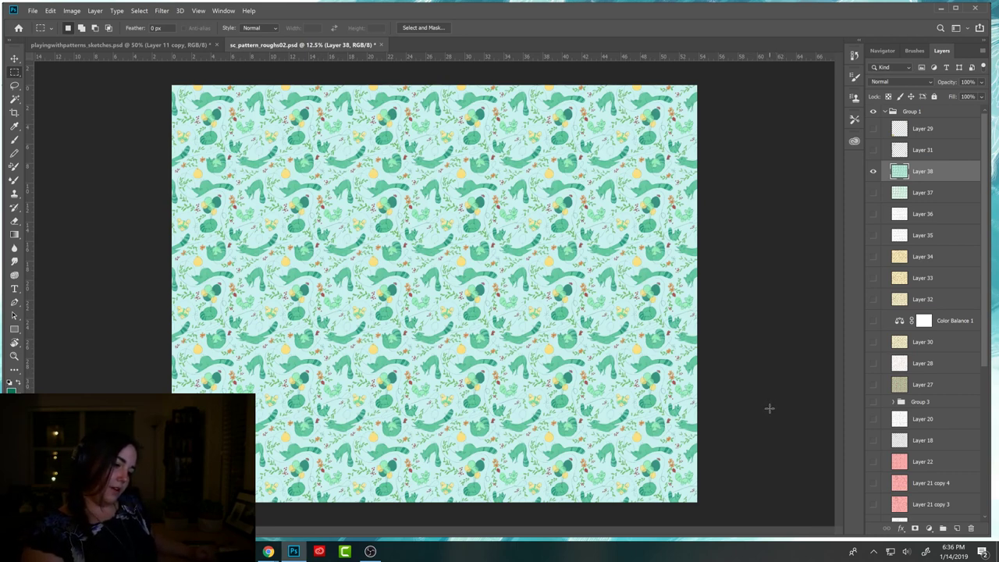
Compare the pale teal tiled pattern on Layer 38 with the white-background version on Layer 37.
click(873, 173)
click(874, 173)
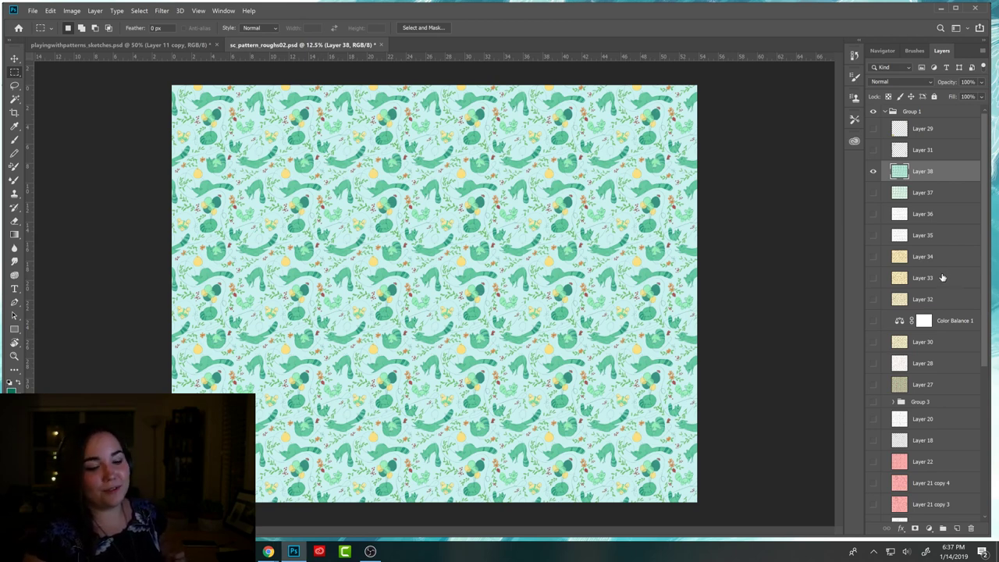
click(873, 192)
click(873, 171)
click(874, 172)
click(874, 172)
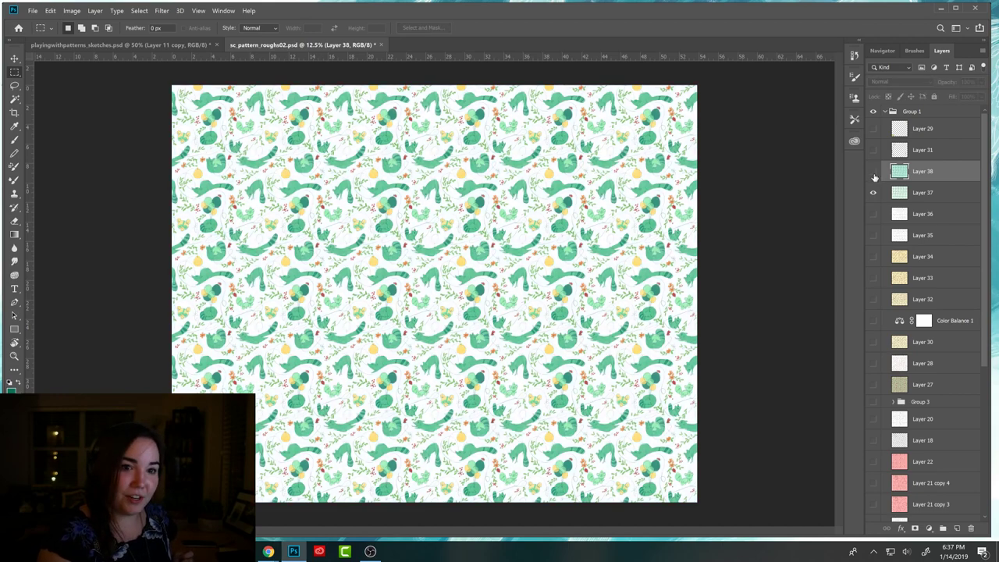
click(874, 172)
click(874, 172)
click(874, 172)
click(874, 172)
click(873, 172)
click(875, 174)
click(875, 173)
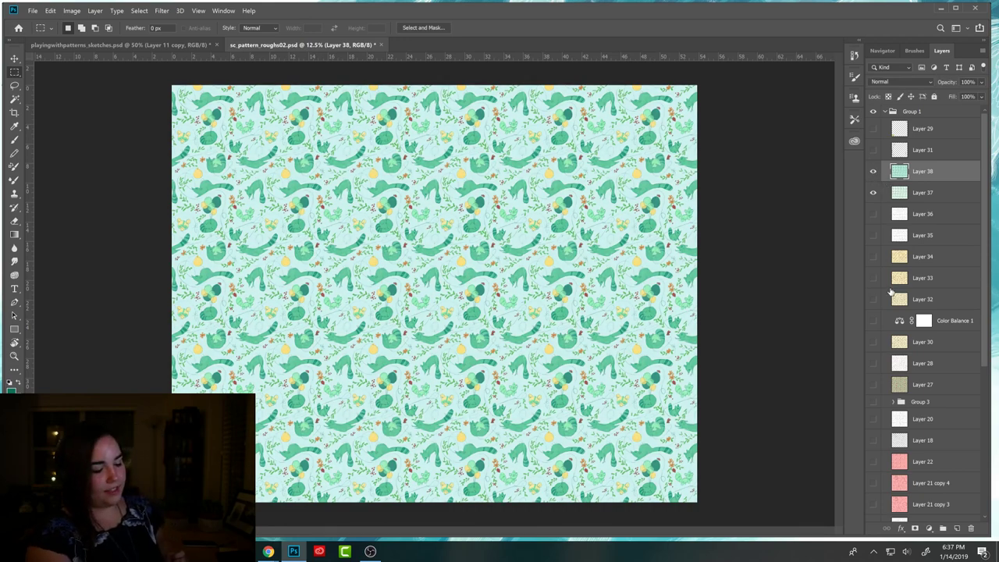
Back in playingwithpatterns_sketches.psd, hide the merged Layer 11 copy and the teal Layer 11, and show the separate Layer 12 and Layer 10.
click(195, 43)
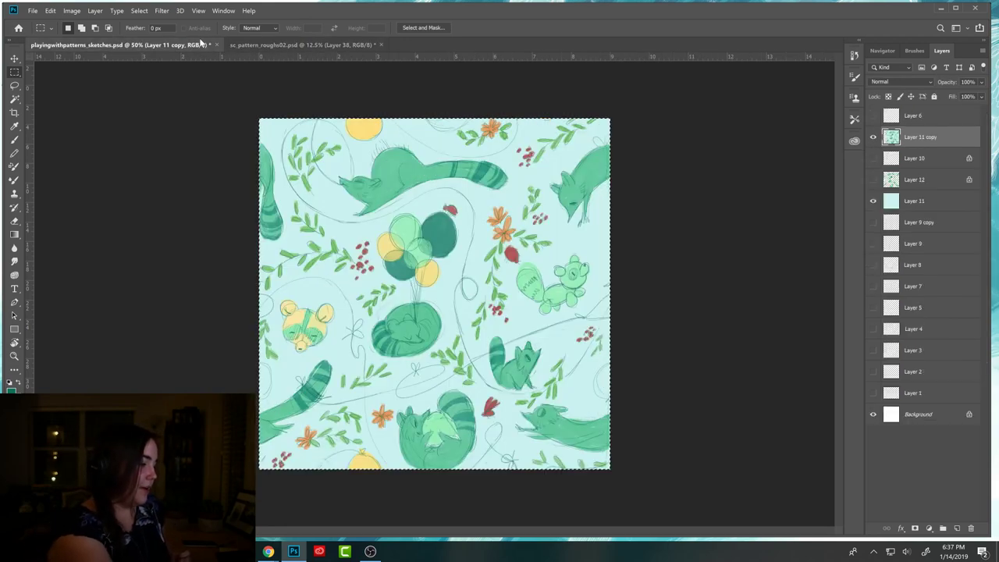
click(874, 136)
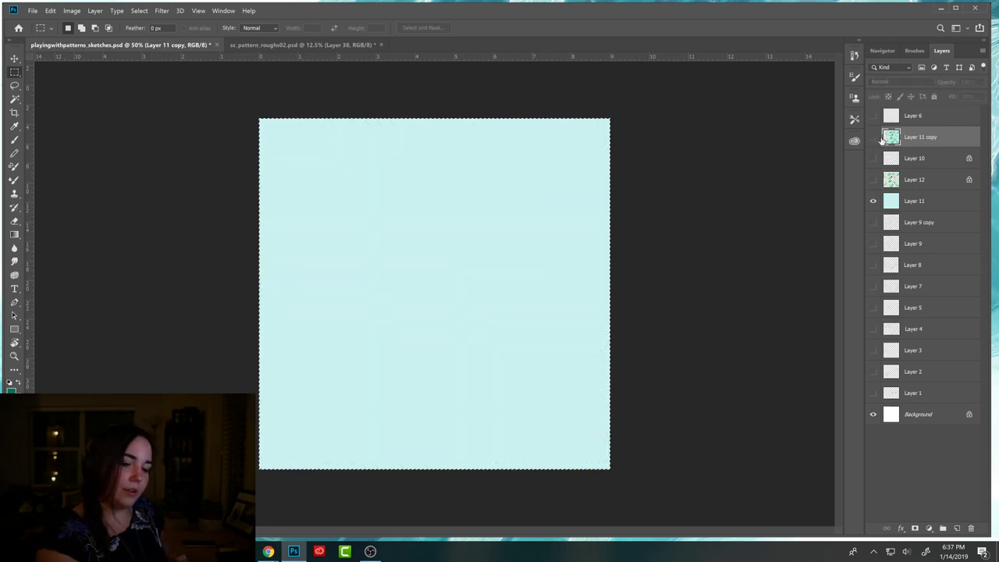
click(874, 181)
click(899, 181)
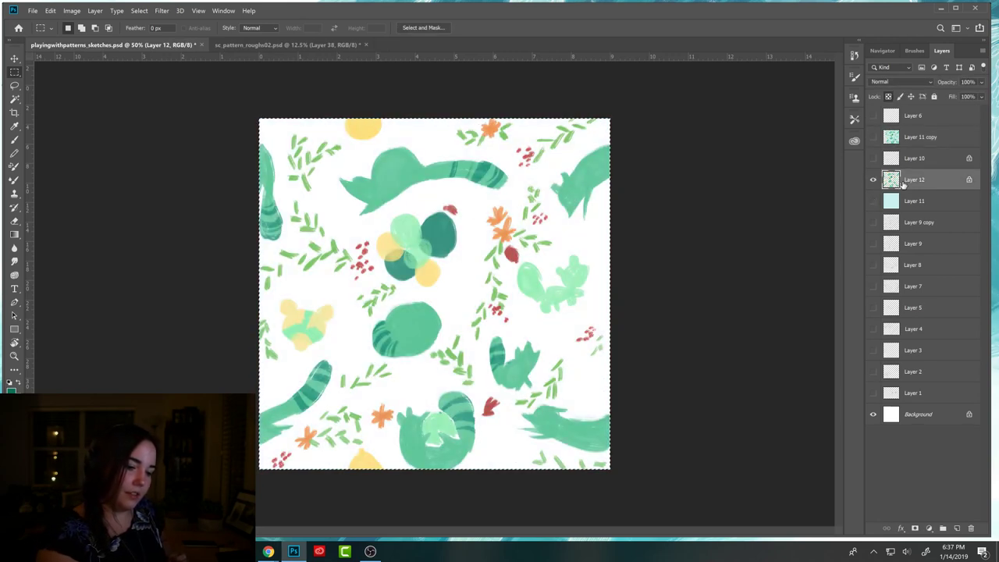
click(874, 158)
Try Layer 12 at 50% opacity, return it to 100%, and show the pale teal Layer 11 behind the artwork.
drag(941, 86, 950, 88)
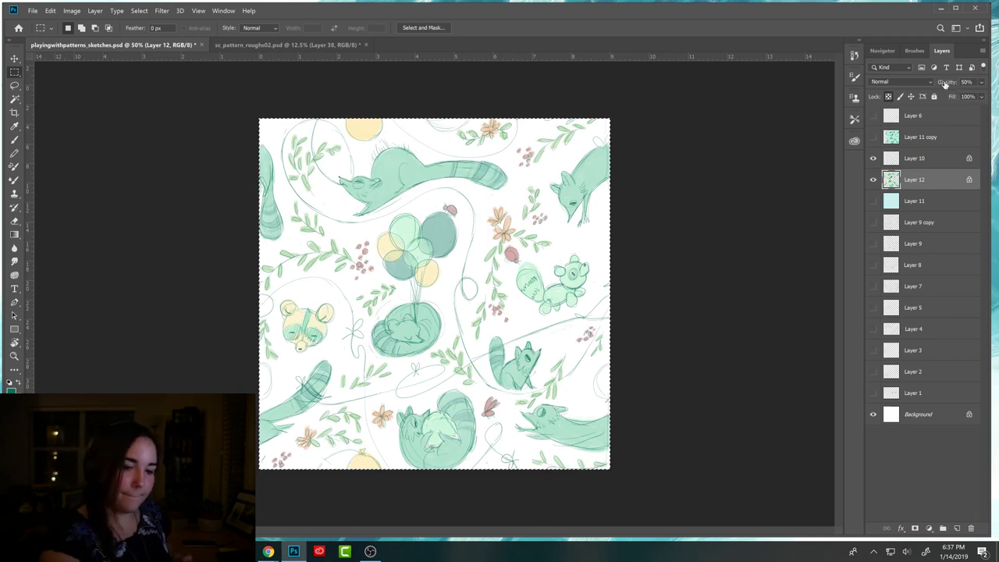
drag(945, 86, 957, 86)
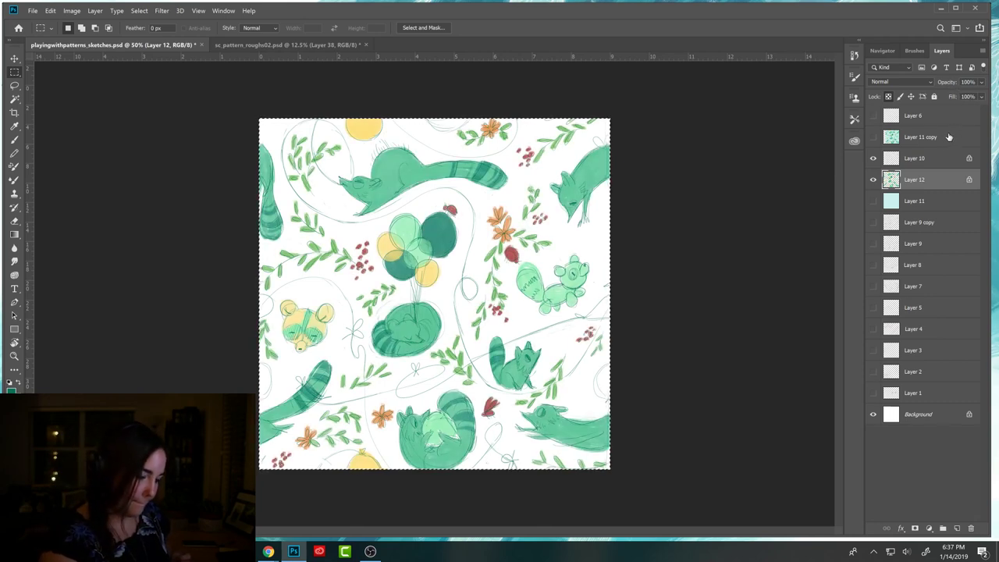
click(873, 201)
click(873, 158)
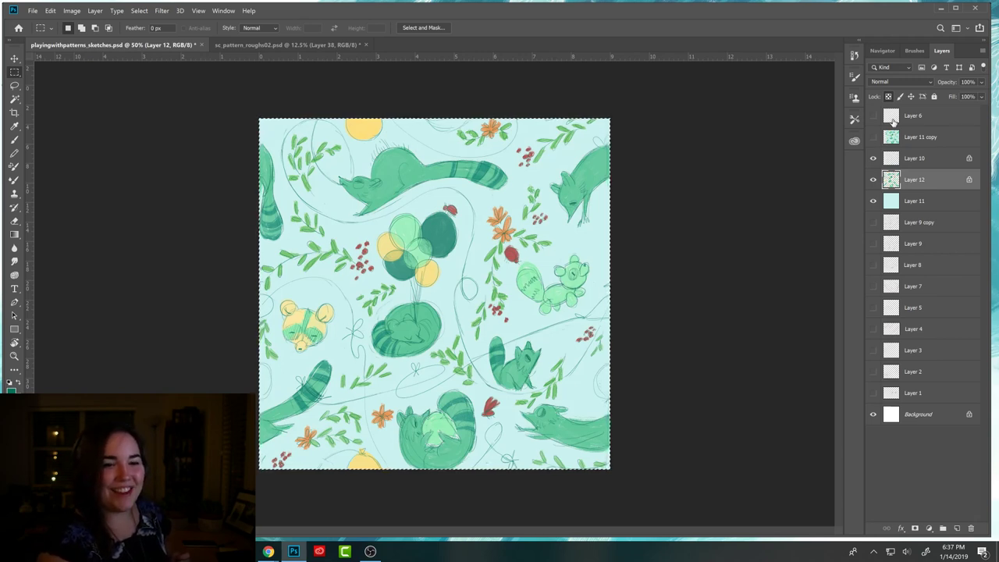
Compare the sketch on the pale teal background with and without the colours of Layer 12.
click(874, 180)
click(873, 180)
click(874, 180)
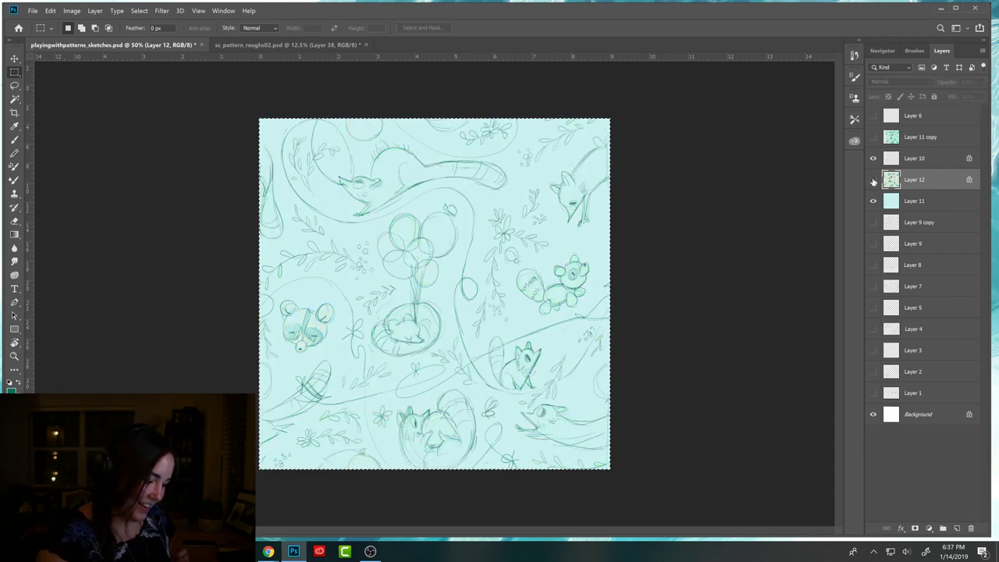
click(873, 179)
Add a Curves and a Levels adjustment layer above Layer 12, both clipped to it.
click(929, 528)
click(937, 406)
click(698, 260)
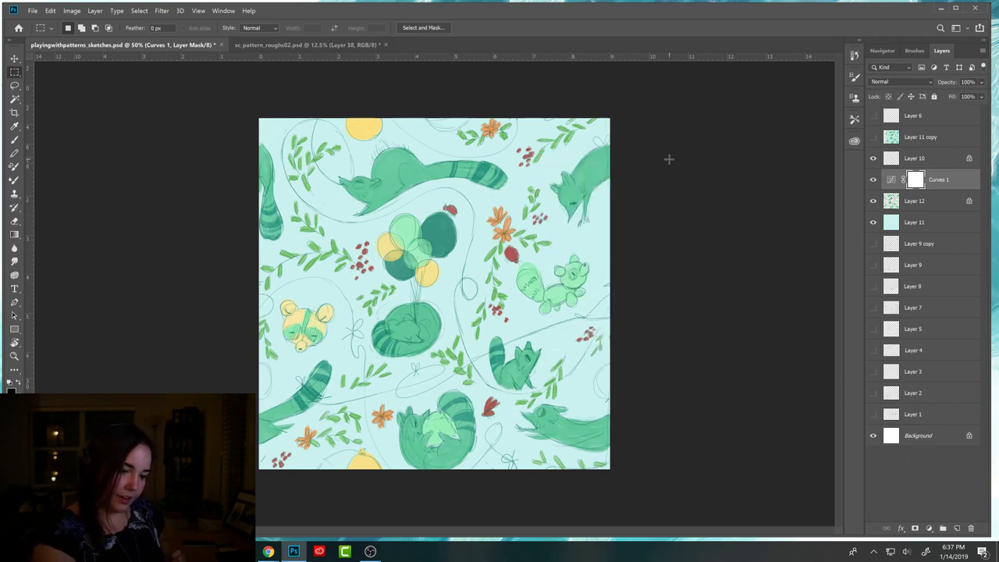
click(929, 528)
click(929, 387)
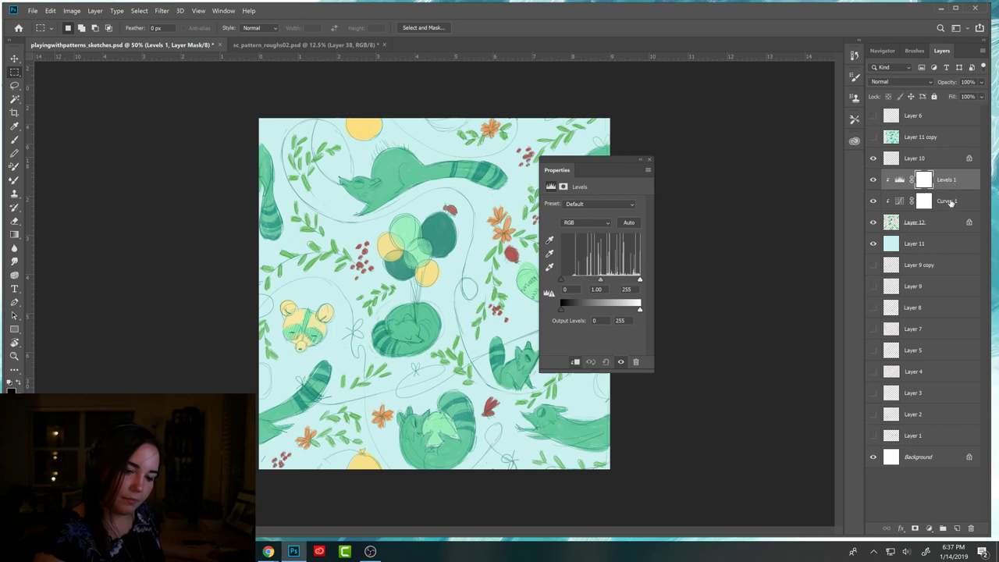
alt+click(963, 217)
Delete the Curves adjustment and lighten Layer 12's colours with Levels, setting midtones to 1.66 and the white input to 221.
click(903, 202)
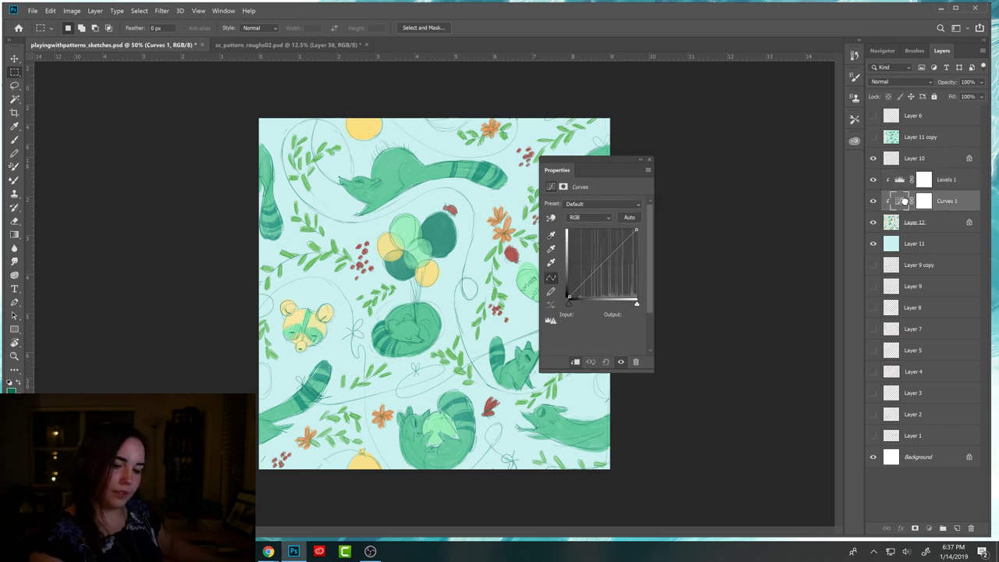
key(Delete)
click(923, 180)
drag(601, 280, 589, 287)
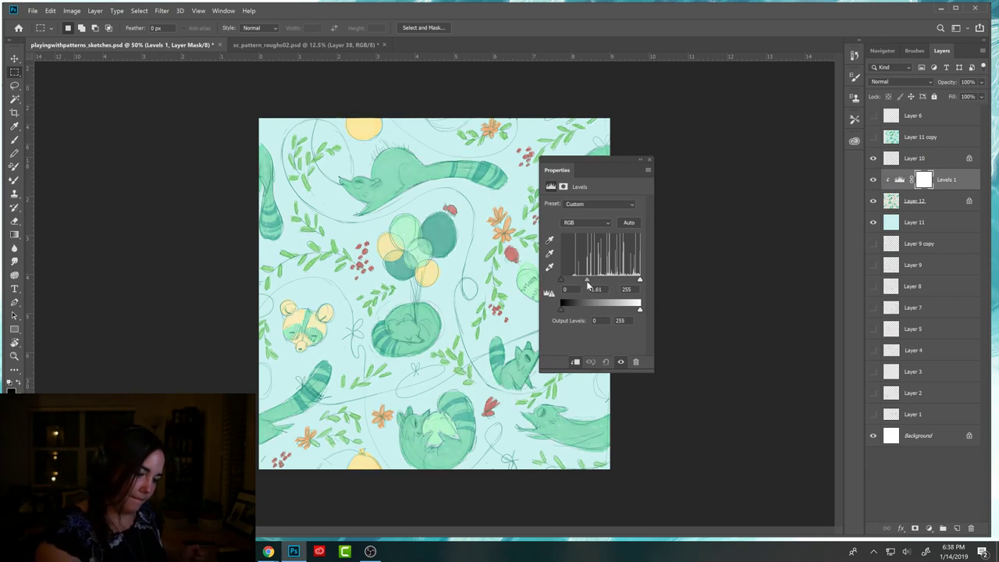
drag(640, 279, 588, 281)
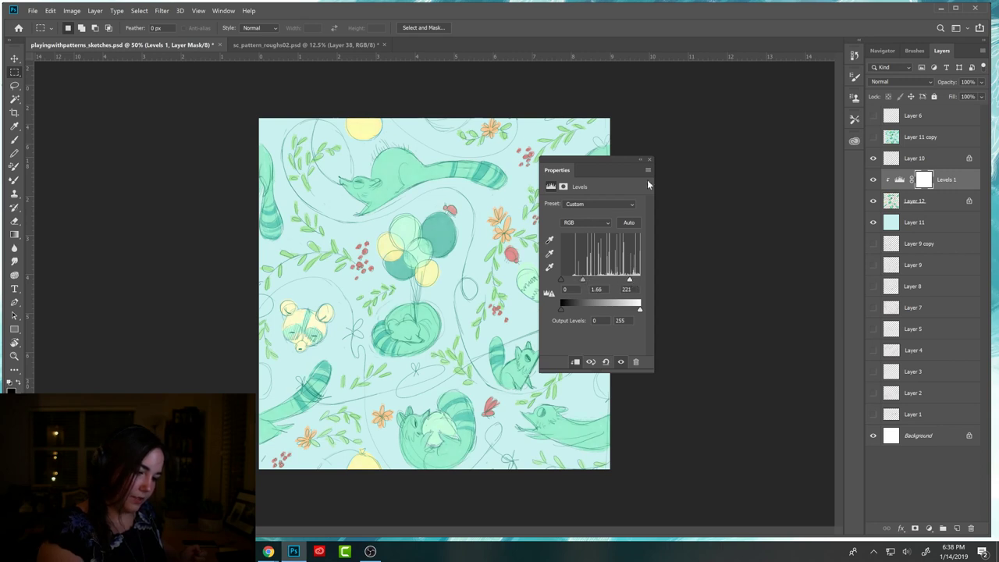
click(648, 159)
Add a Hue/Saturation adjustment above Layer 11 and shift the hue to about -23 for a pale mint background.
click(914, 222)
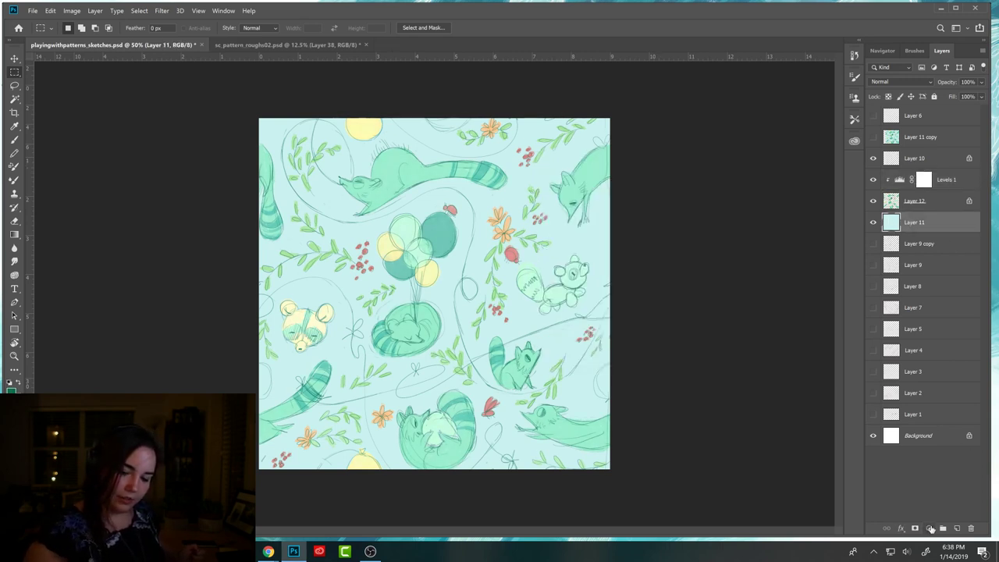
click(930, 529)
click(942, 428)
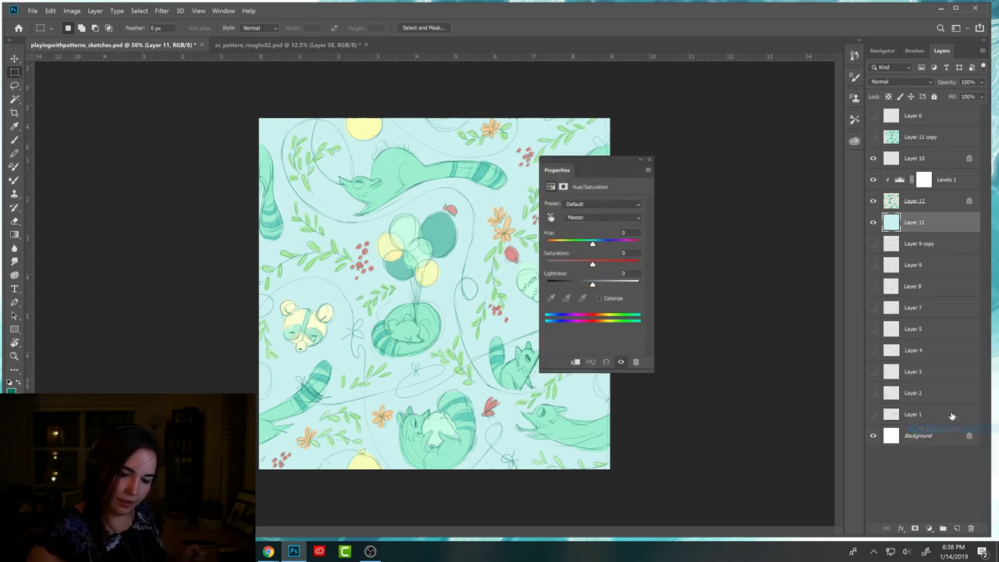
drag(593, 247, 581, 247)
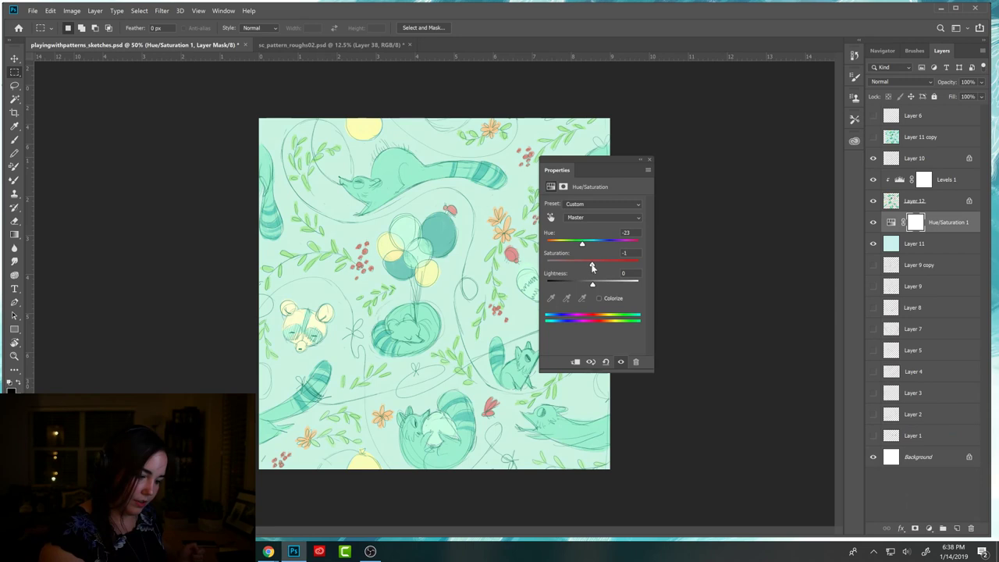
drag(593, 285, 580, 246)
click(649, 161)
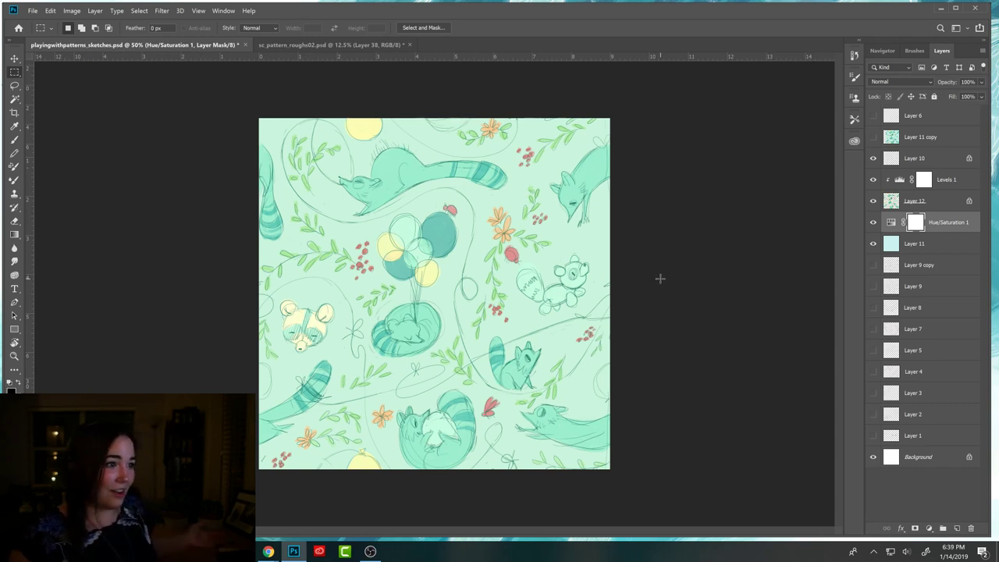
Check the background's hue shift, then merge the Hue/Saturation adjustment down into Layer 11.
click(874, 224)
click(891, 222)
key(ctrl+e)
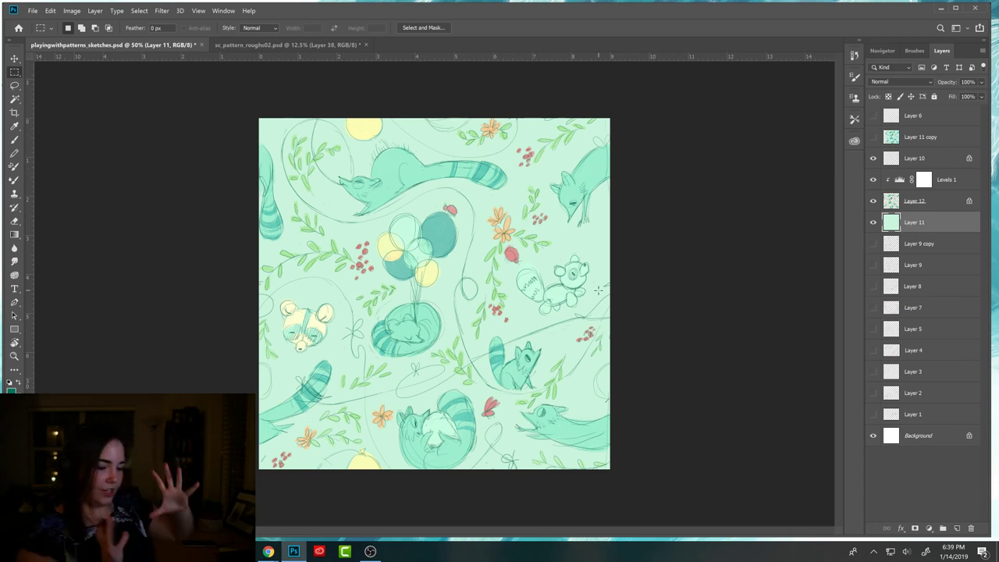
click(162, 10)
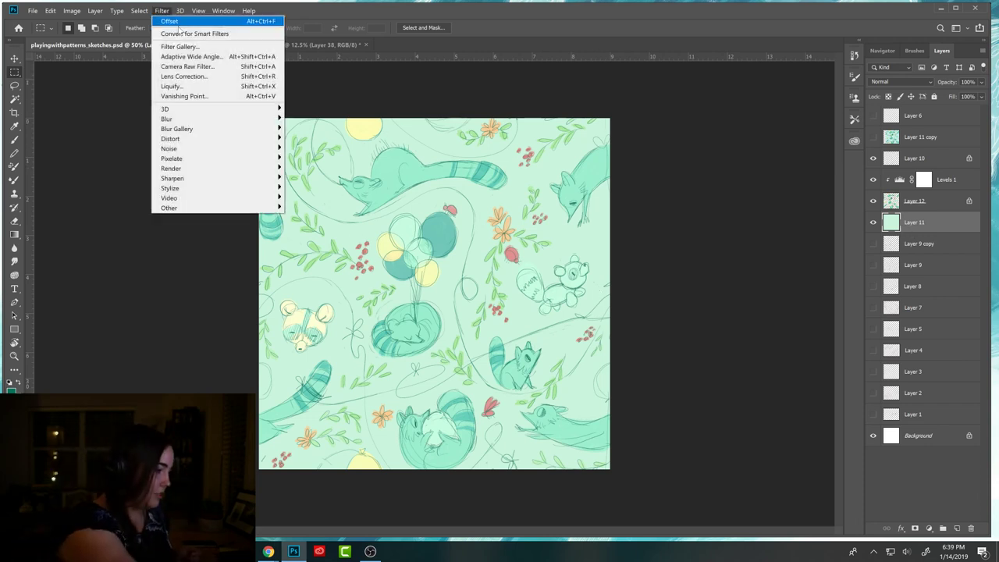
mouse_move(209, 209)
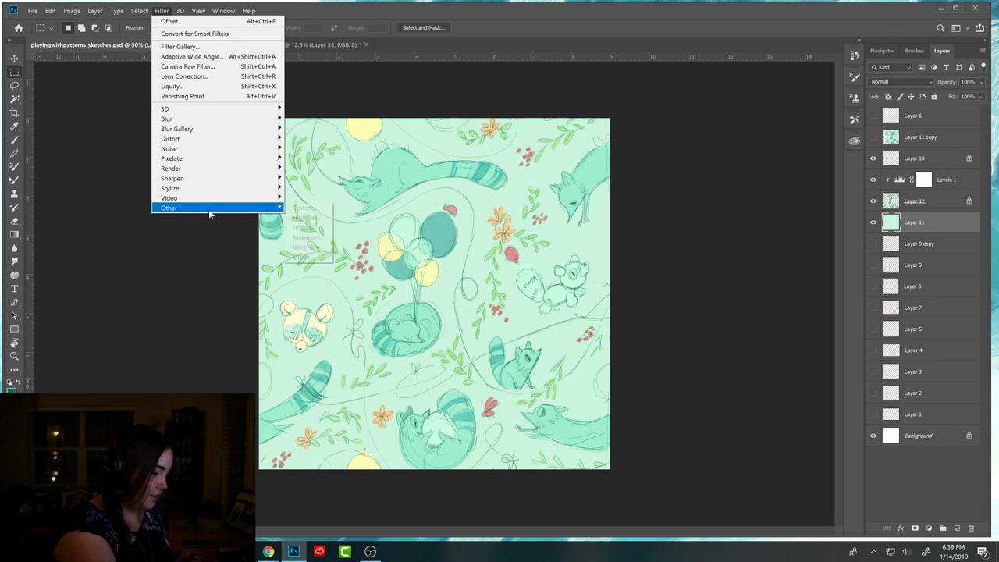
click(315, 258)
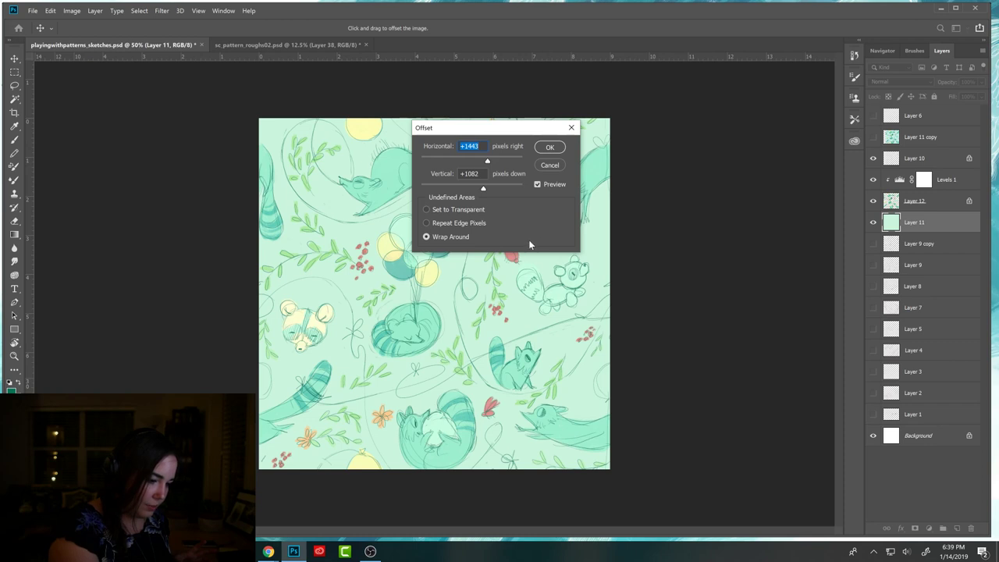
click(558, 166)
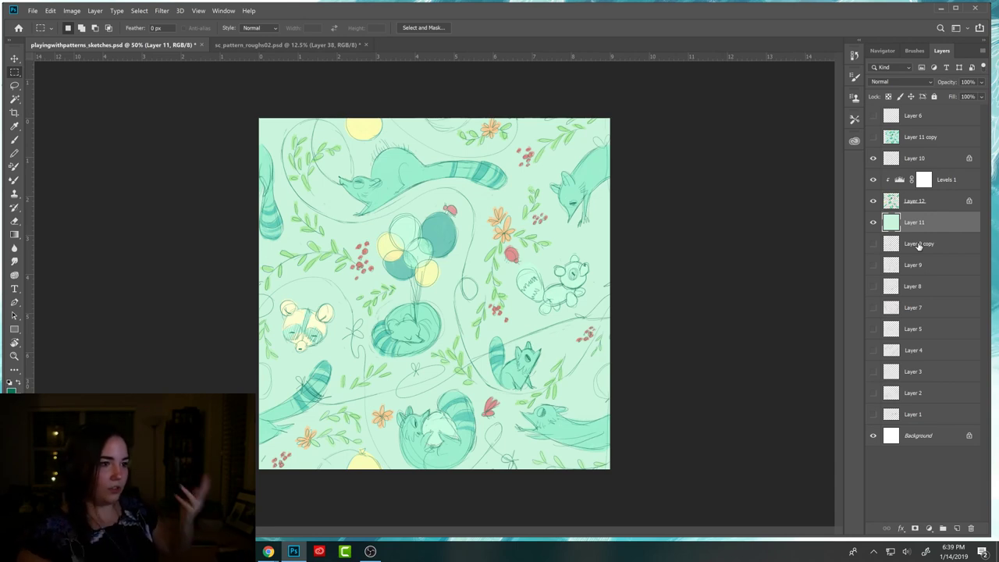
Compare the artwork with and without the mint background on Layer 11.
click(874, 222)
click(873, 222)
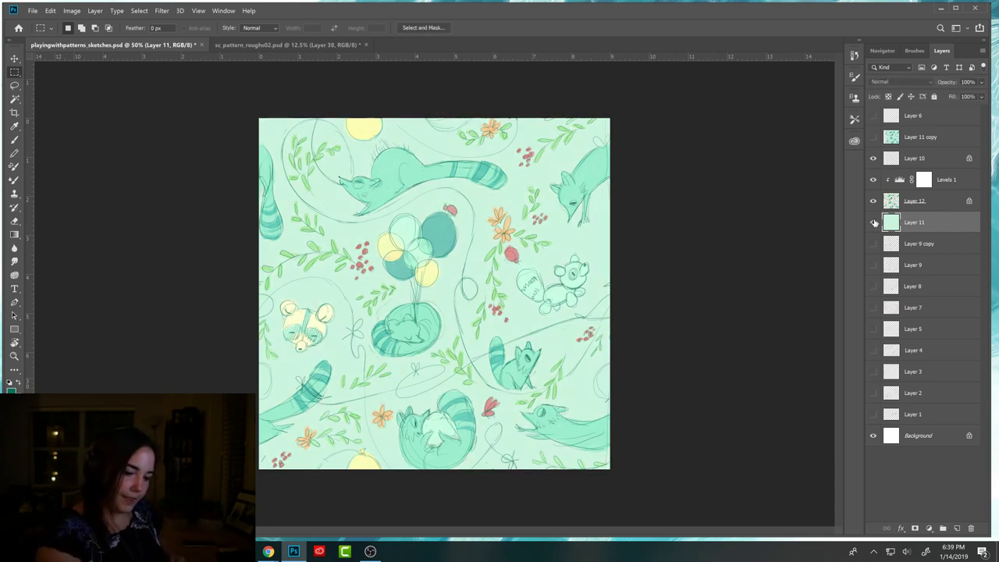
click(874, 222)
click(874, 223)
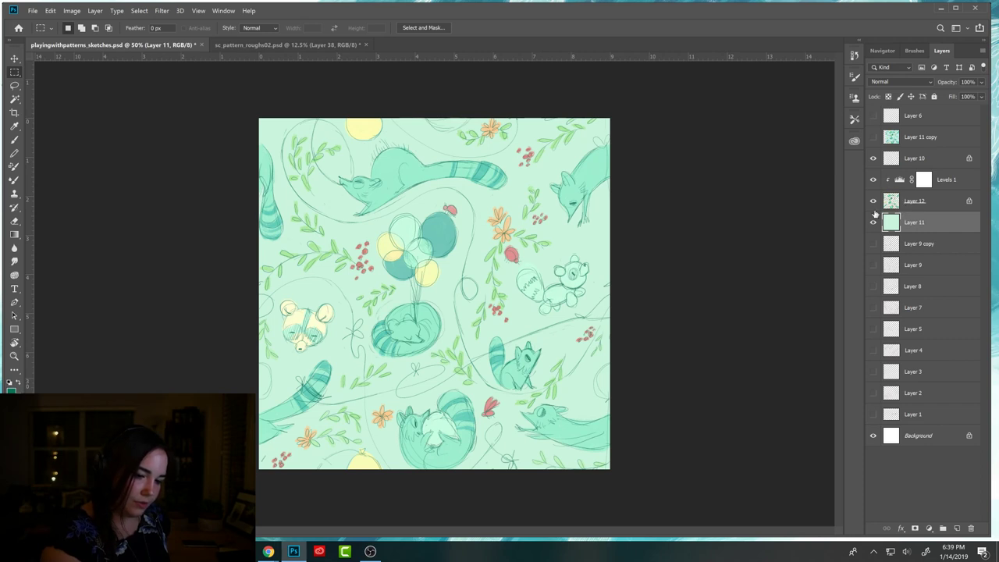
Group Layer 10, Levels 1, Layer 12 and Layer 11, and duplicate the group with the original hidden.
shift+click(933, 163)
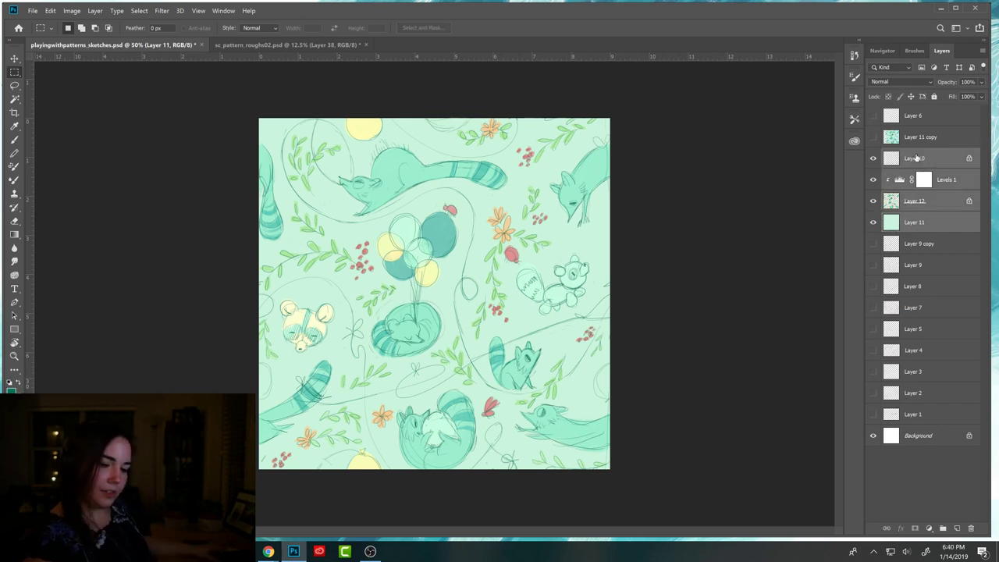
key(ctrl+g)
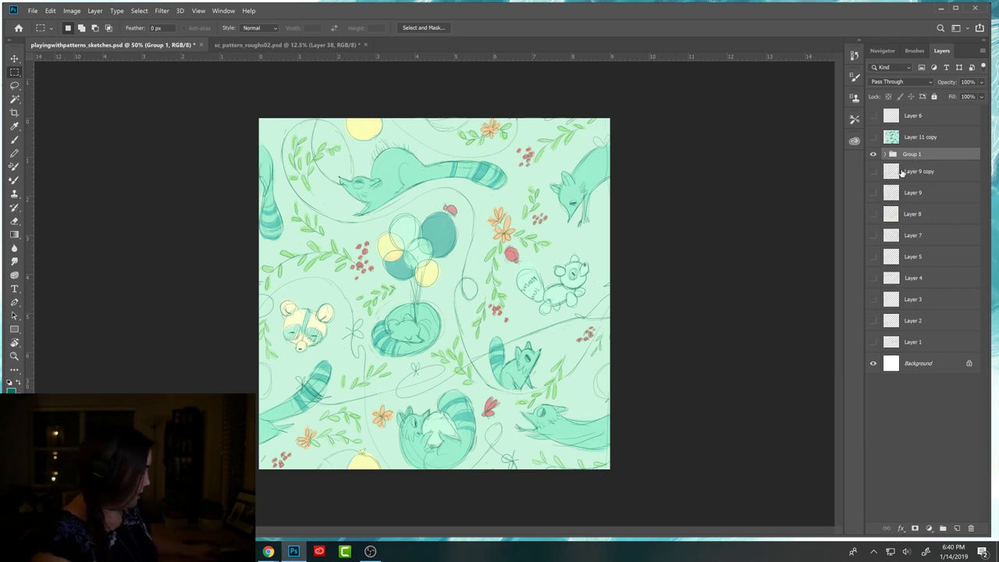
key(ctrl+j)
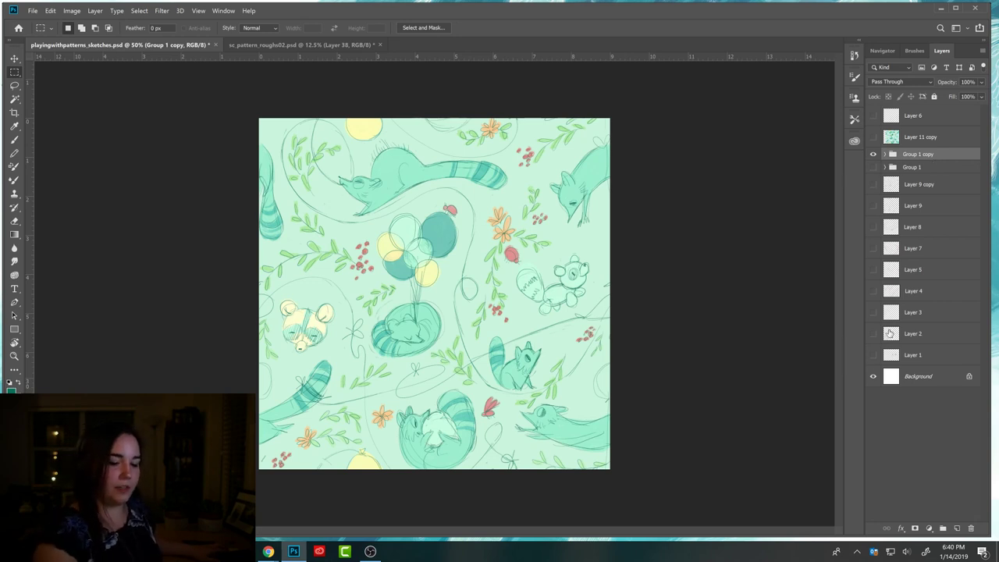
Try scaling the Group 1 copy down to about 89%, then undo the transform.
key(ctrl+t)
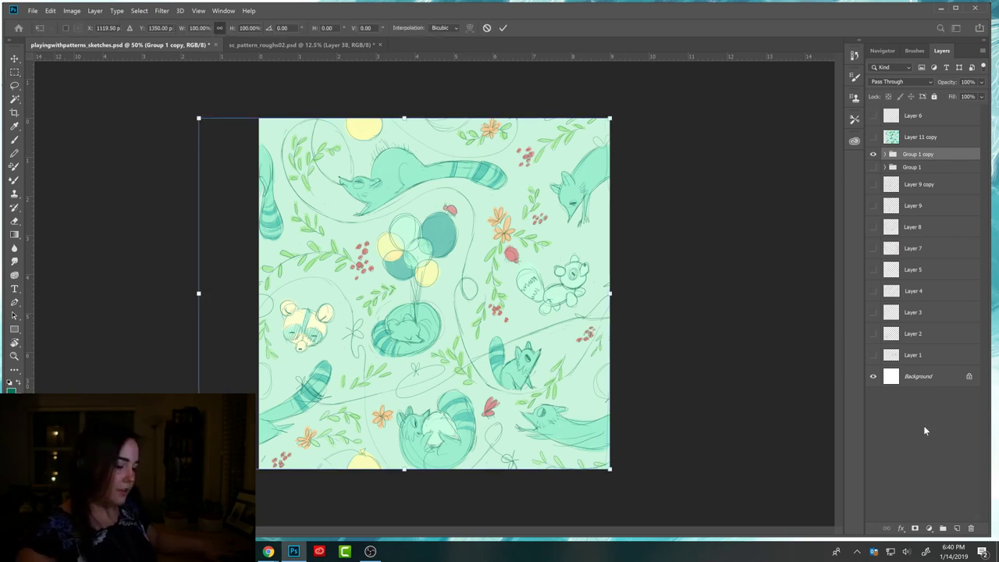
drag(610, 468, 572, 430)
mouse_move(572, 429)
mouse_down()
mouse_move(555, 413)
mouse_move(559, 425)
mouse_up()
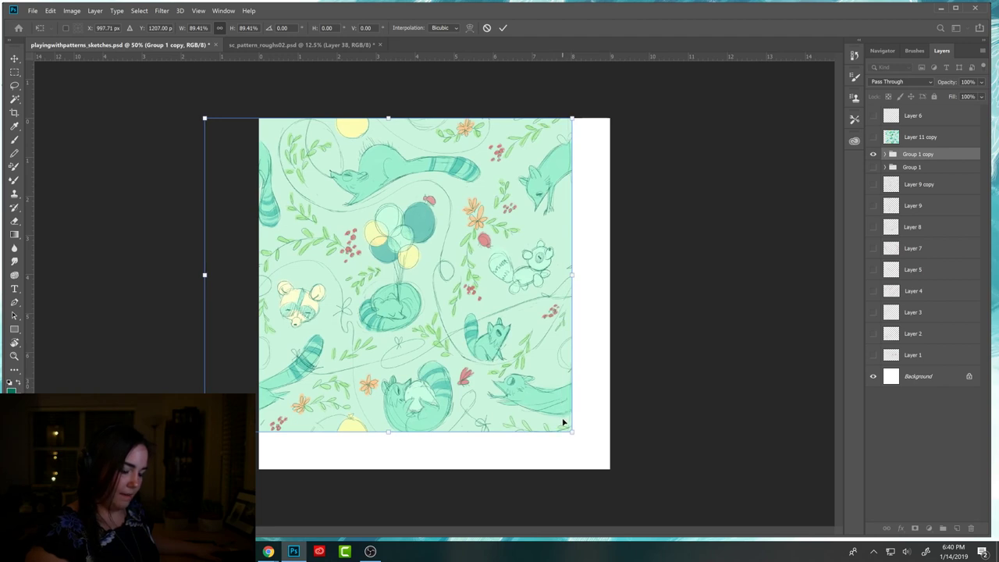
key(Return)
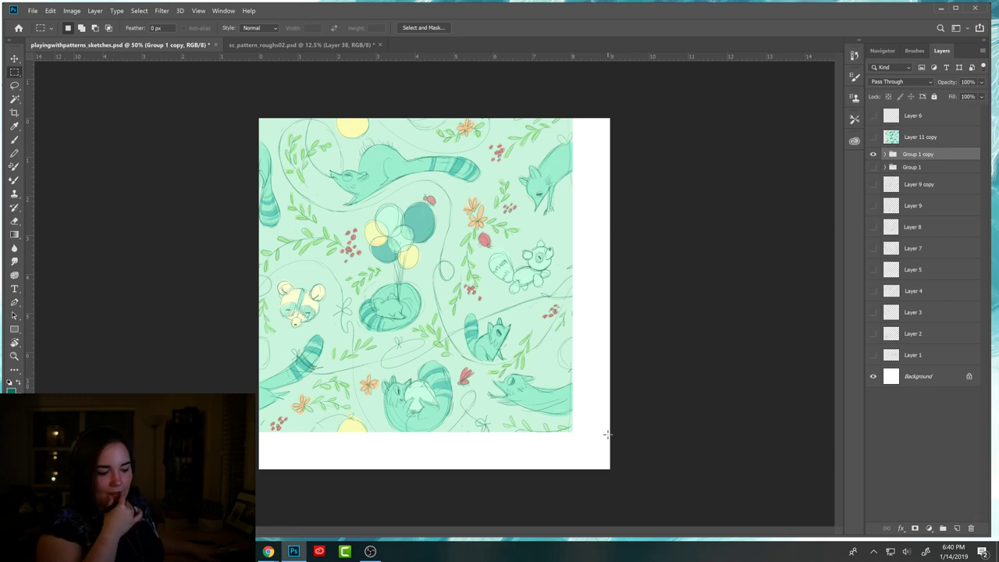
key(ctrl+z)
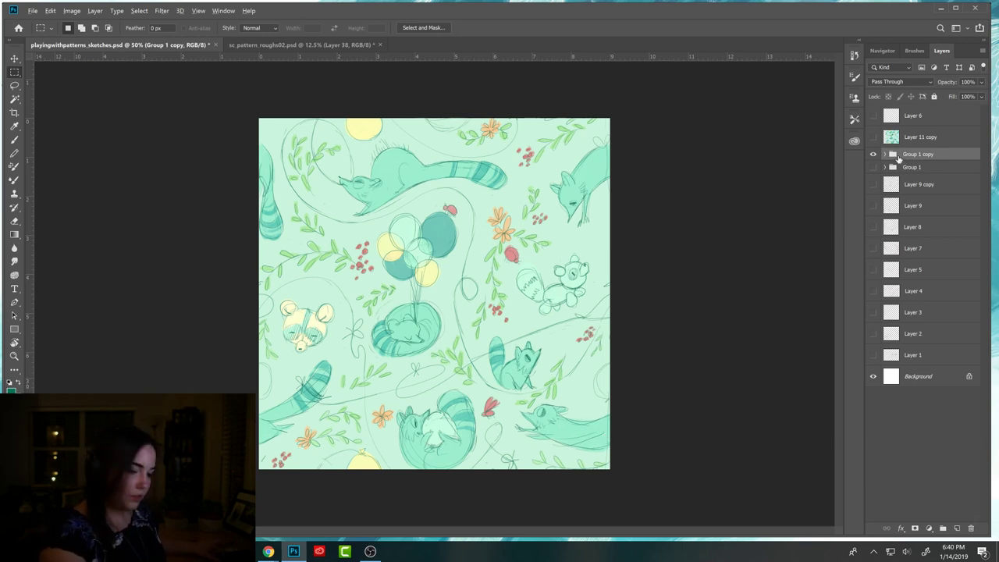
Merge Group 1 copy into a single layer and crop the document to the artwork's square at a 1:1 ratio.
key(ctrl+e)
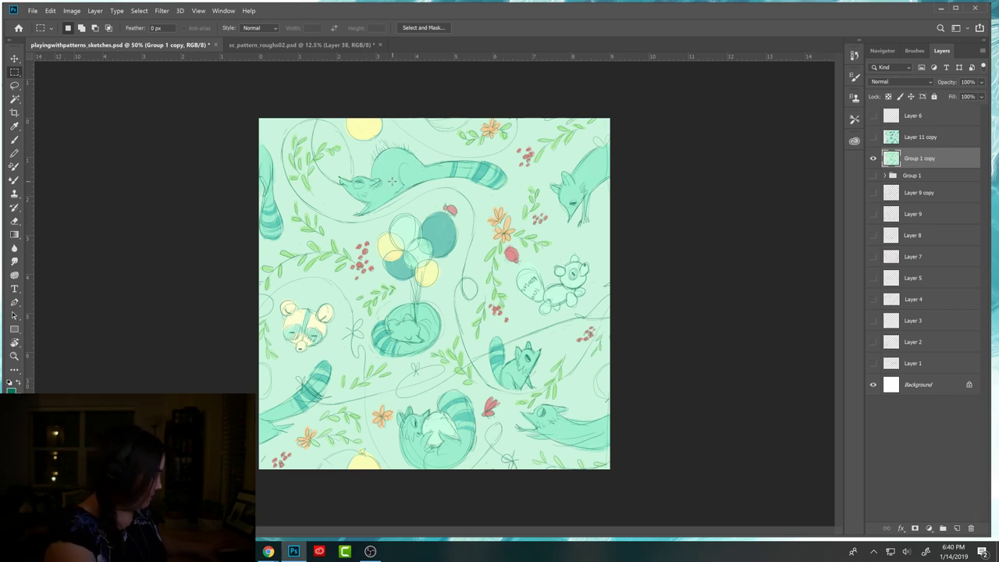
key(c)
drag(333, 250, 275, 291)
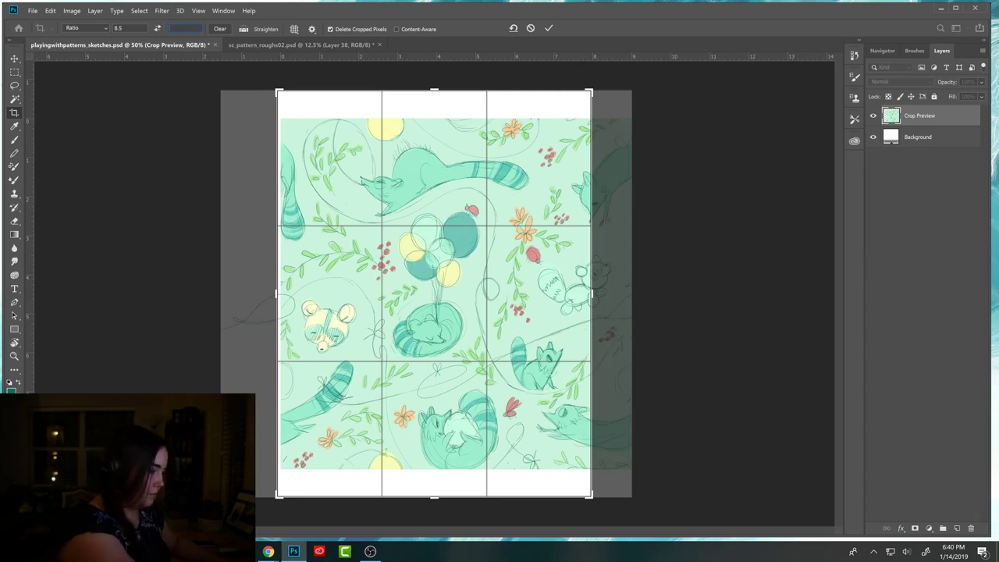
key(Return)
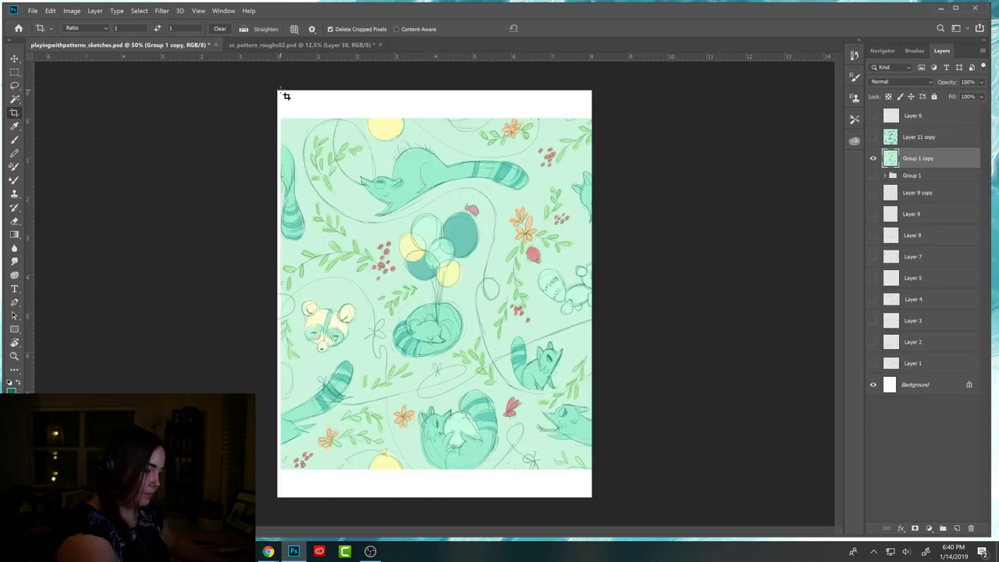
key(ctrl+z)
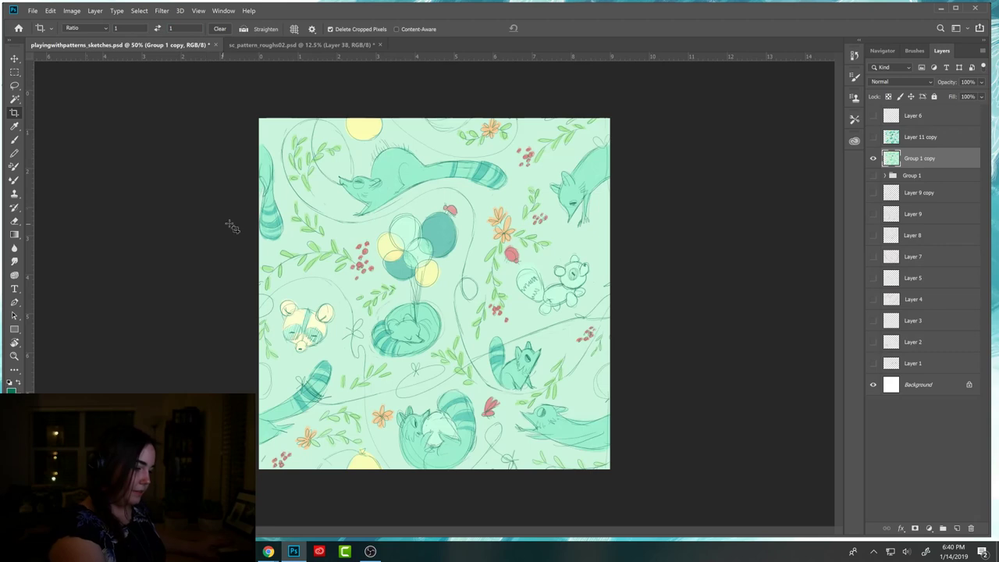
drag(260, 120, 622, 456)
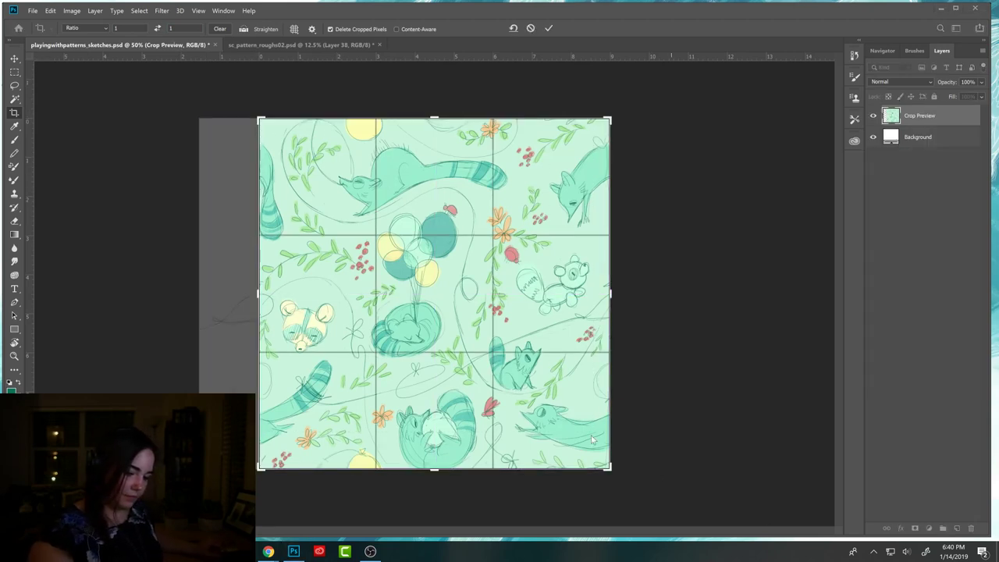
key(Return)
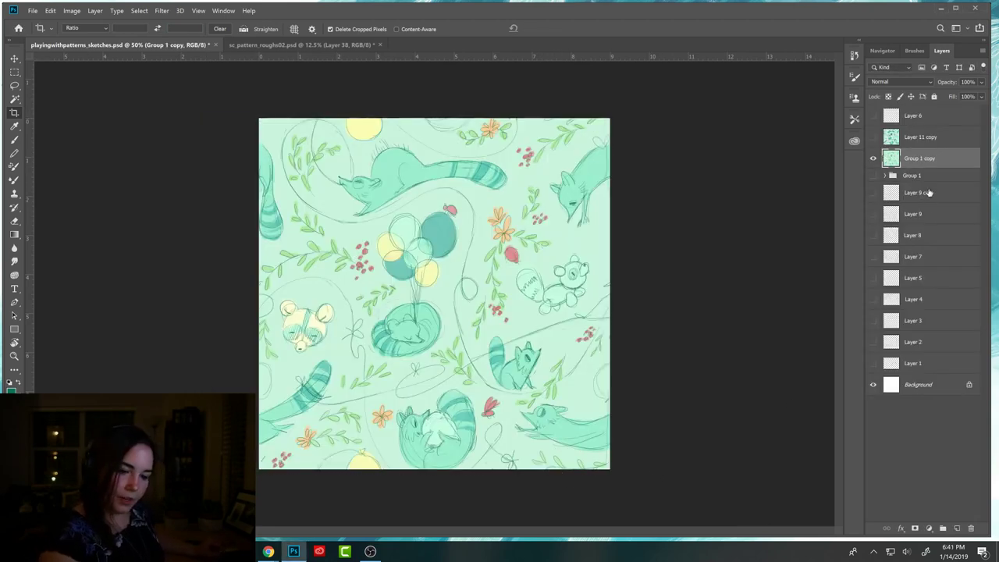
Select the whole square canvas and define it as a pattern named xfbf.
key(m)
drag(260, 119, 697, 511)
click(50, 10)
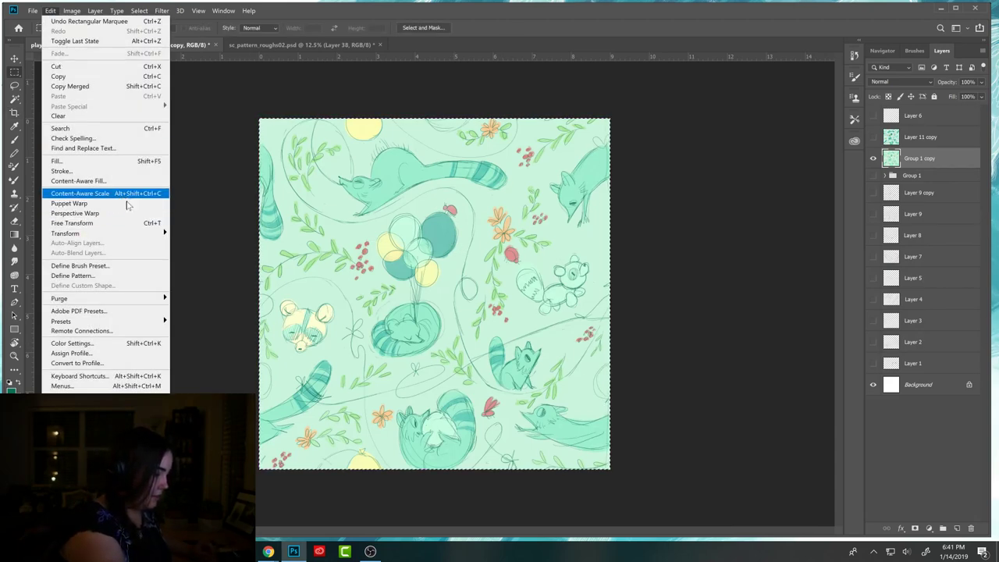
click(113, 278)
text(raccoons)
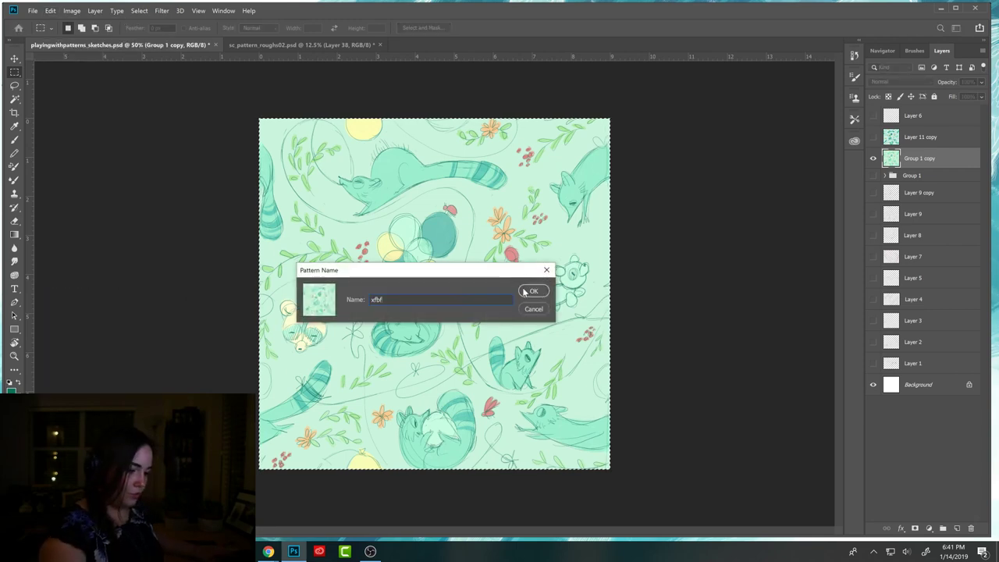
click(530, 290)
In sc_pattern_roughs02.psd, add a new layer above Layer 38 and fill it with the newly defined raccoon pattern.
click(301, 45)
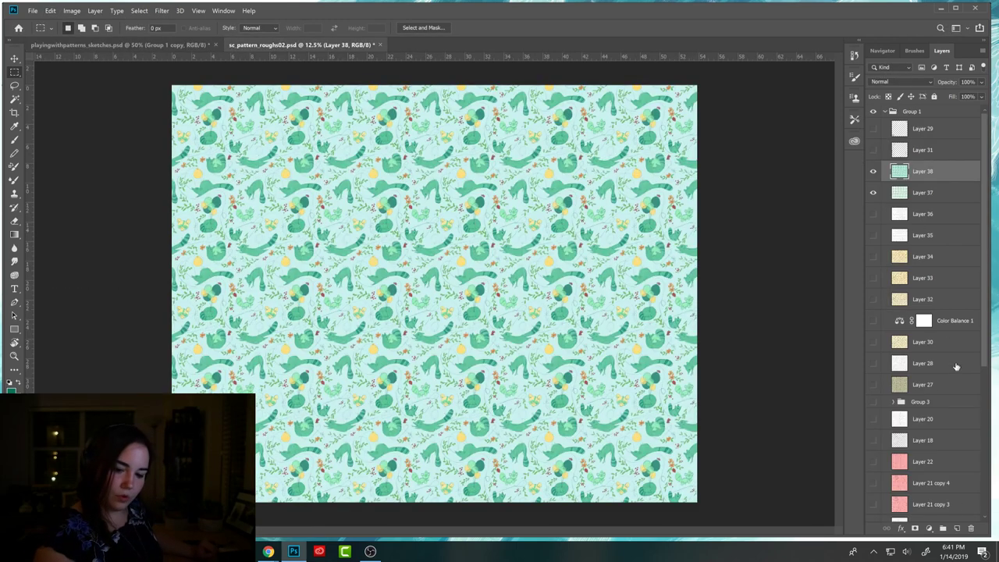
click(958, 529)
click(50, 10)
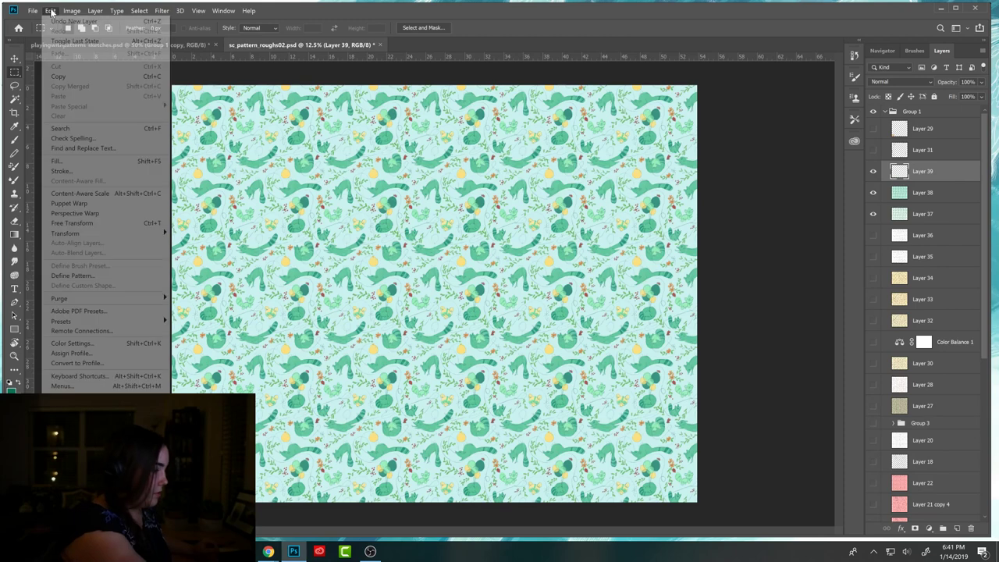
click(92, 160)
click(209, 217)
click(220, 268)
click(175, 244)
click(149, 320)
click(254, 217)
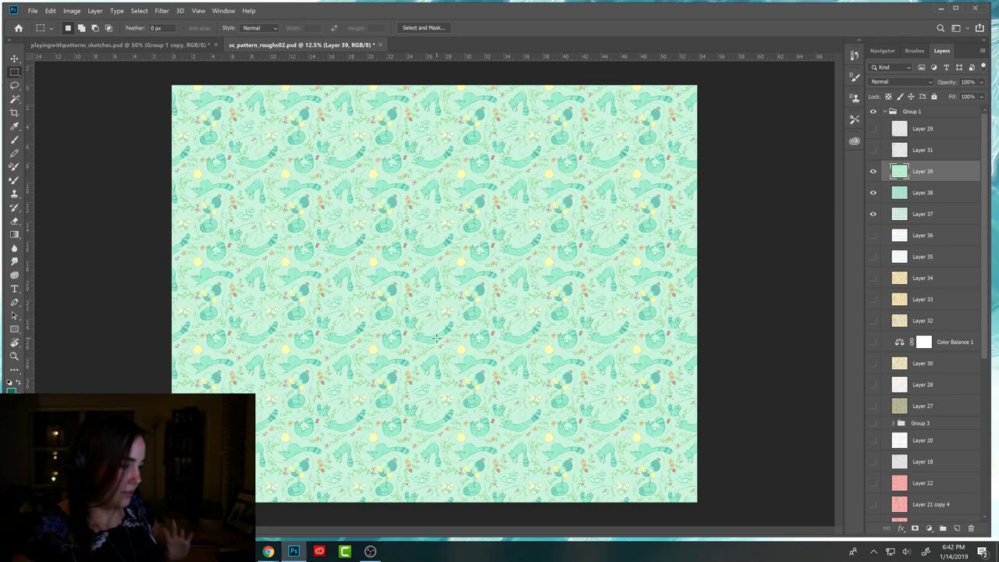
Return to playingwithpatterns_sketches.psd, clear the selection, hide Group 1 copy, and show and expand Group 1.
click(199, 45)
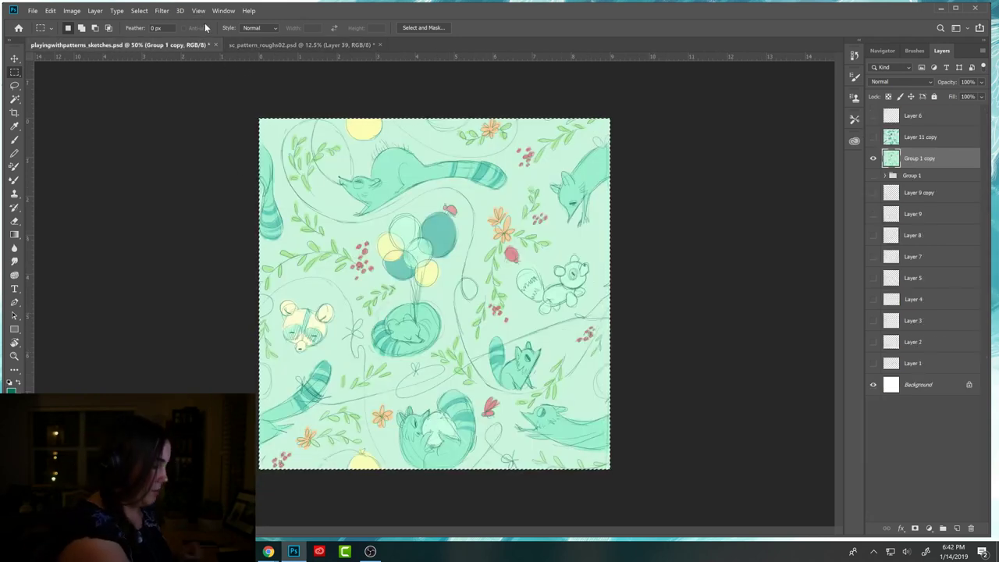
key(ctrl+d)
click(873, 158)
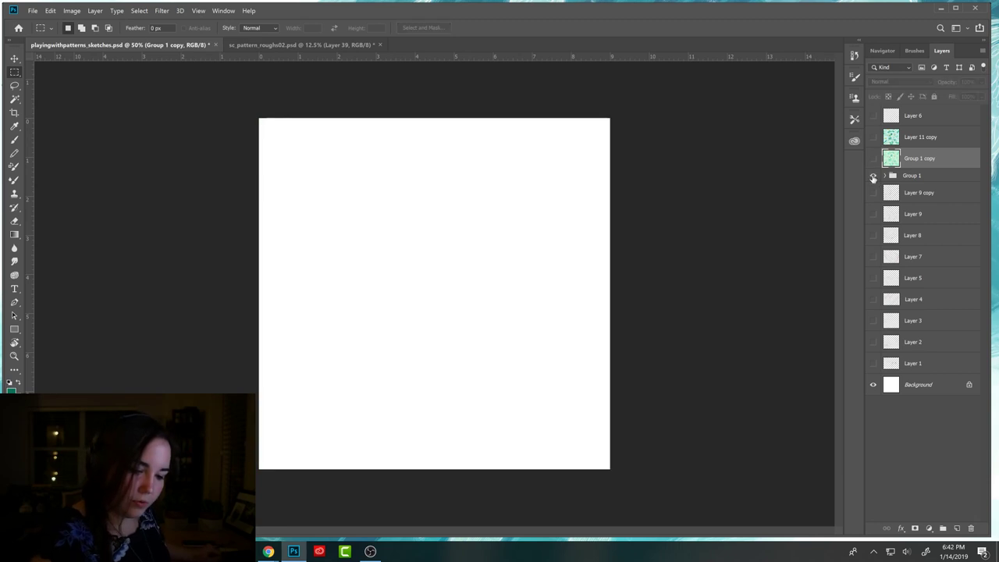
click(873, 176)
click(885, 176)
Merge the Levels 1 adjustment into Layer 12 inside Group 1.
click(913, 193)
click(926, 257)
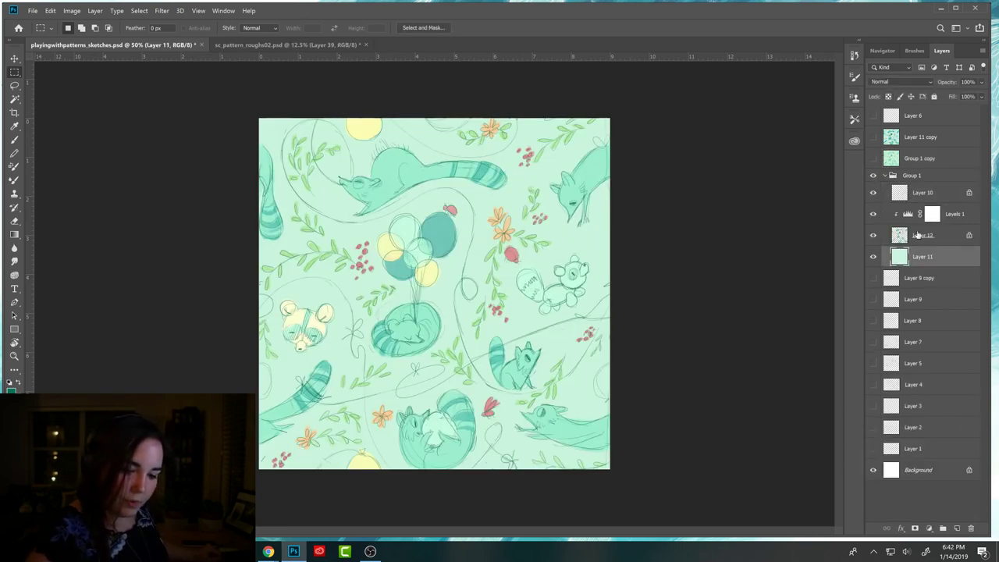
click(925, 237)
click(927, 222)
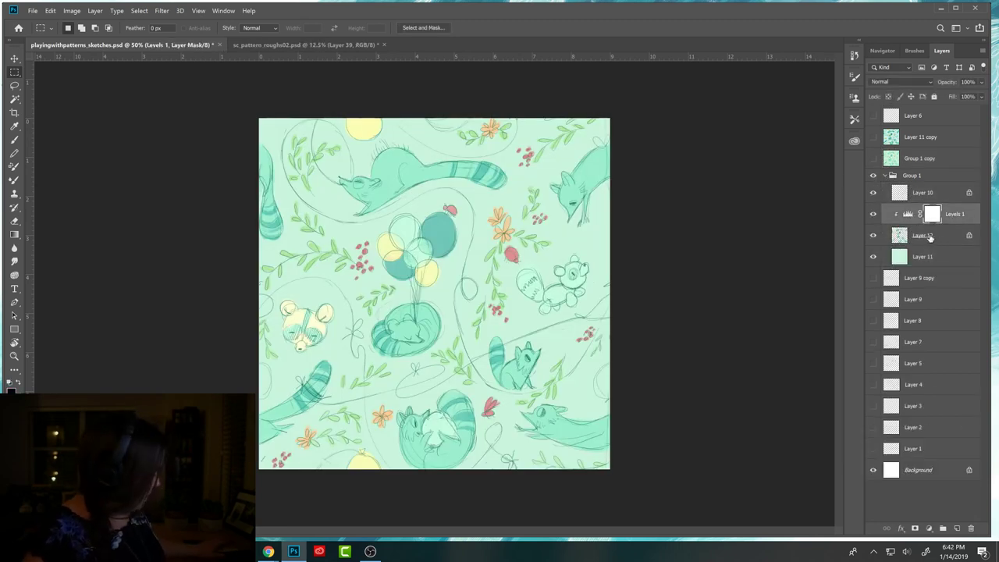
click(929, 235)
key(ctrl+e)
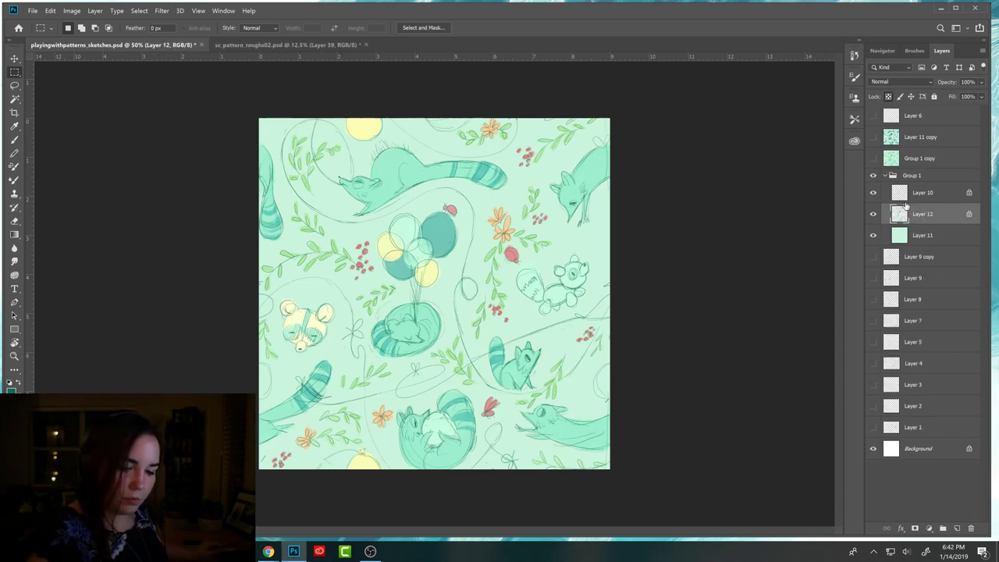
Apply the last-used Offset filter to the line art on Layer 10 and the colours on Layer 12.
click(902, 193)
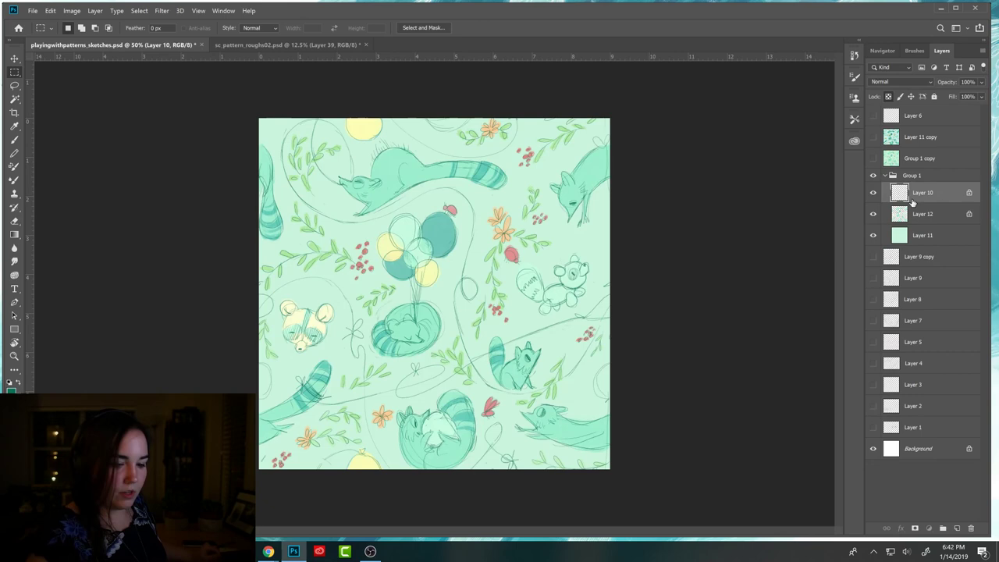
click(161, 11)
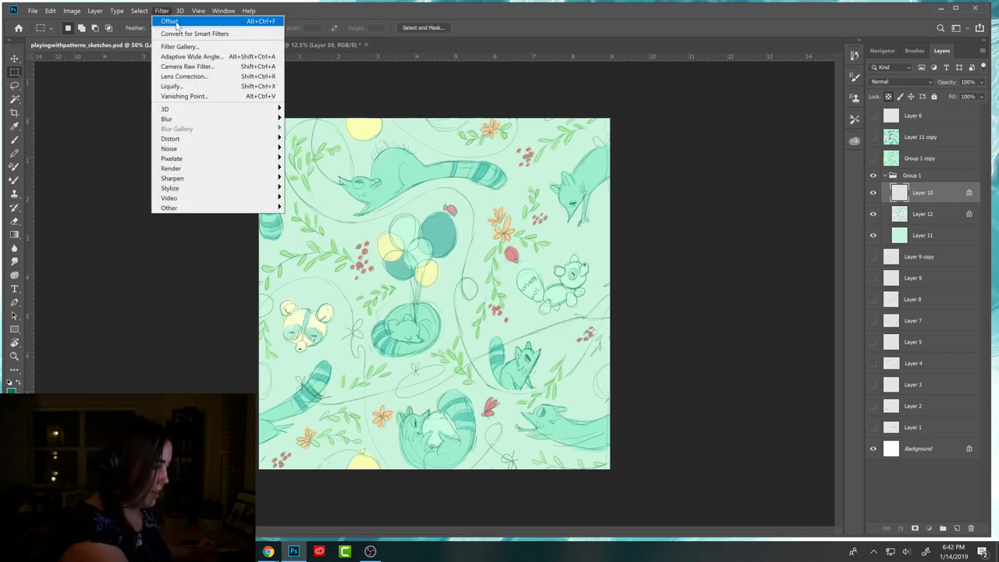
click(178, 22)
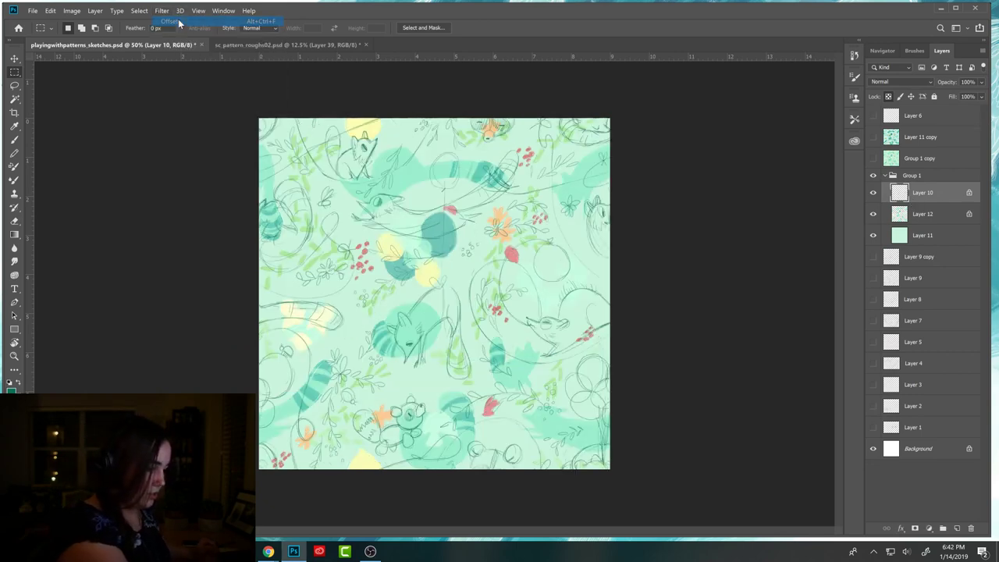
click(913, 216)
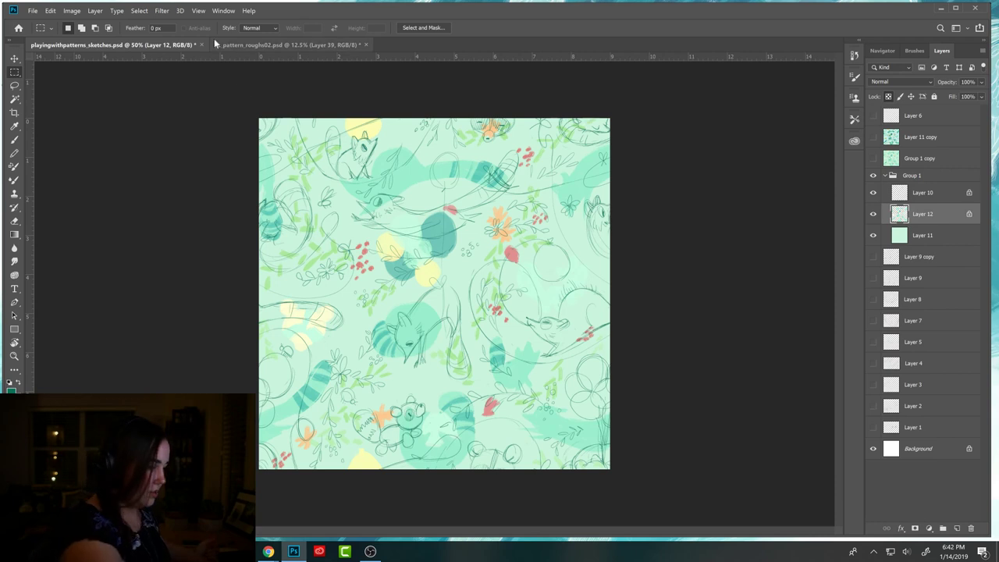
click(162, 11)
click(173, 21)
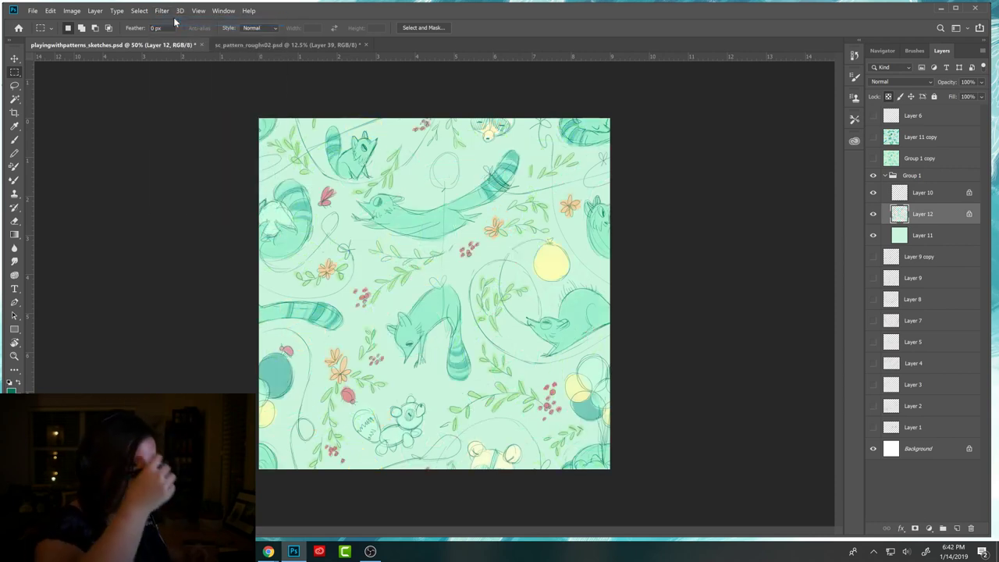
Lasso the leaping raccoon's line art on Layer 10 and rotate it about -10.5 degrees, nudging it into place.
click(925, 195)
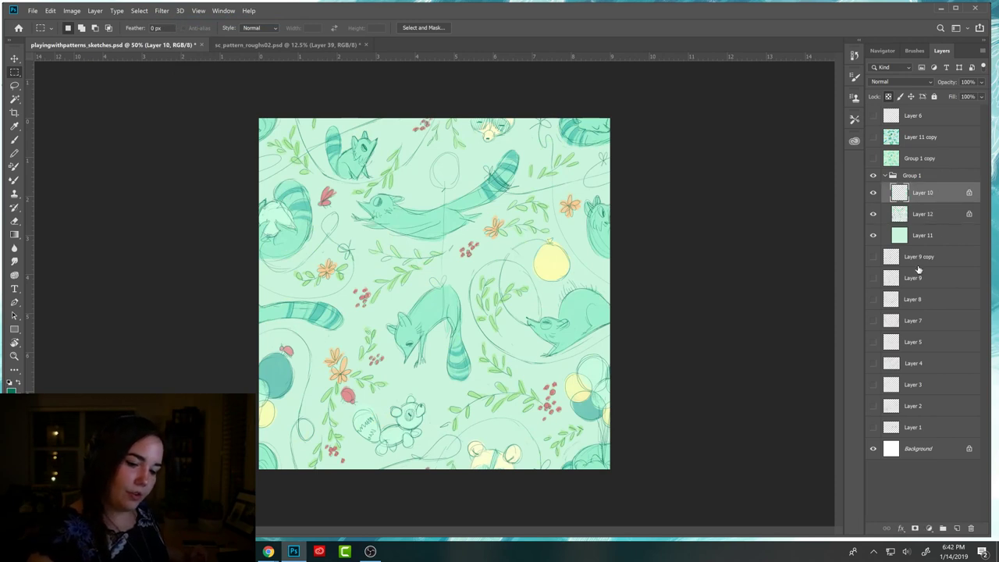
key(l)
mouse_move(484, 173)
mouse_down()
mouse_move(498, 158)
mouse_move(521, 187)
mouse_move(467, 238)
mouse_move(431, 248)
mouse_move(353, 225)
mouse_move(359, 203)
mouse_move(475, 175)
mouse_up()
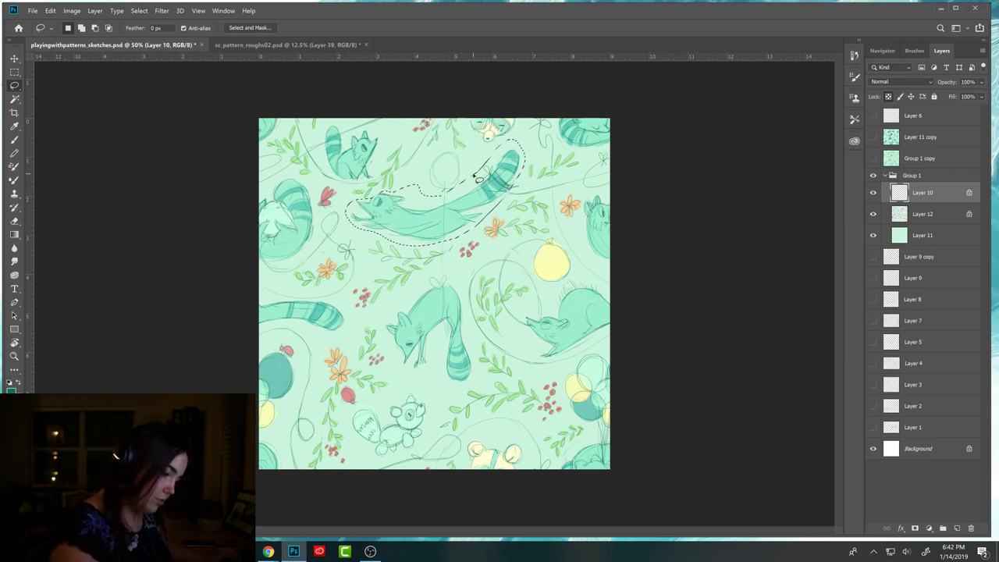
key(ctrl+t)
mouse_move(539, 235)
mouse_down()
mouse_move(557, 190)
mouse_move(529, 196)
mouse_move(575, 187)
mouse_up()
mouse_move(509, 208)
mouse_down()
mouse_move(512, 194)
mouse_move(505, 211)
mouse_up()
mouse_move(568, 198)
mouse_down()
mouse_move(565, 190)
mouse_move(506, 200)
mouse_up()
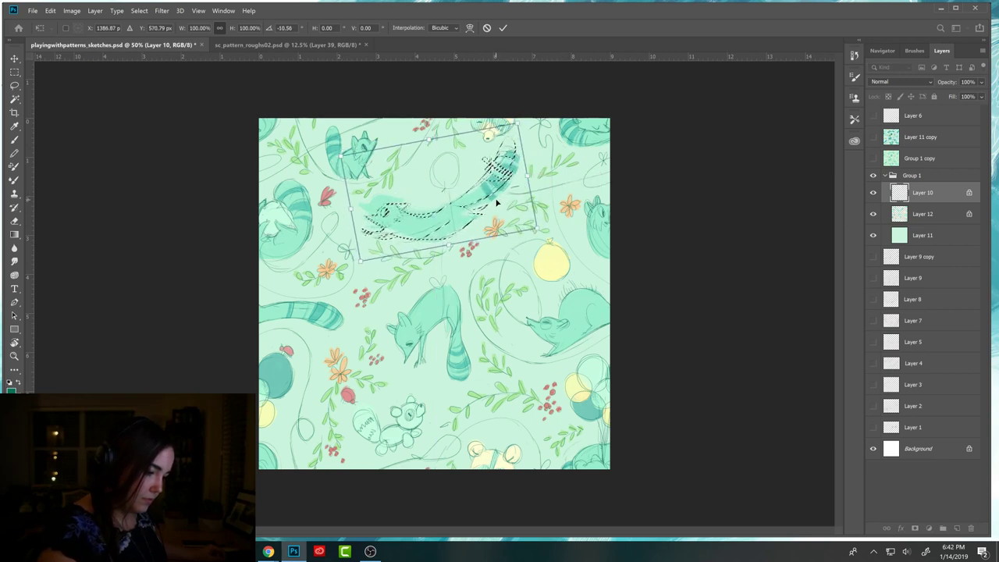
key(Return)
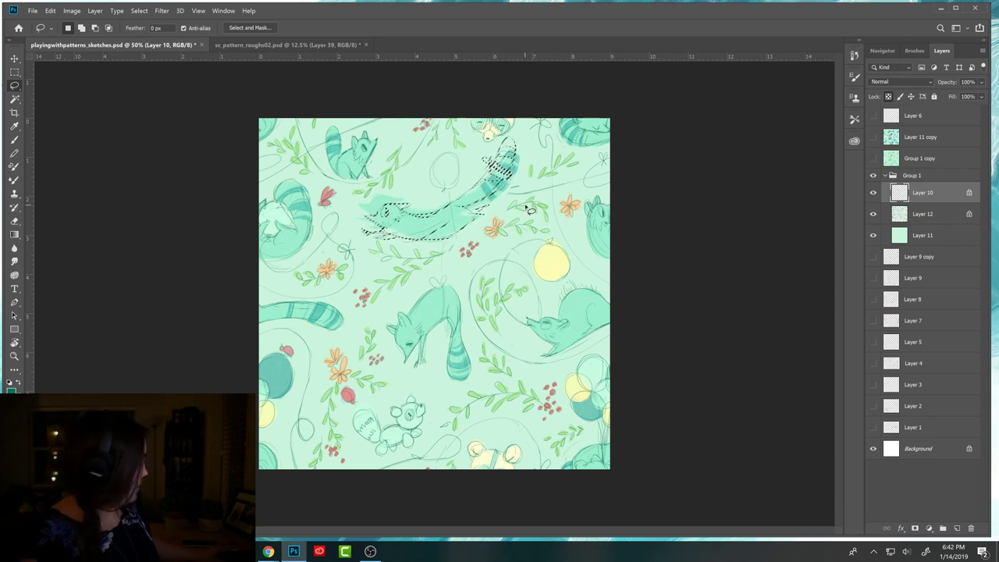
Scale the leaping raccoon's line art down slightly, reposition it and deselect.
key(ctrl+t)
drag(520, 142, 505, 148)
drag(483, 199, 478, 195)
key(Return)
key(ctrl+d)
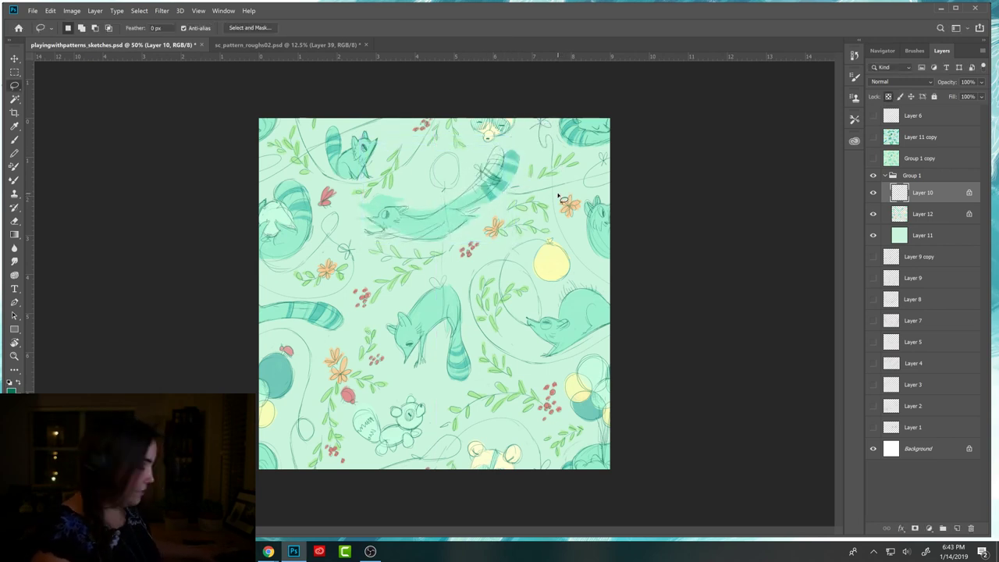
Lasso the leaping raccoon's colour on Layer 12, scale it to about 89% and rotate it about -10 degrees to match the line art.
key(alt+bracketleft)
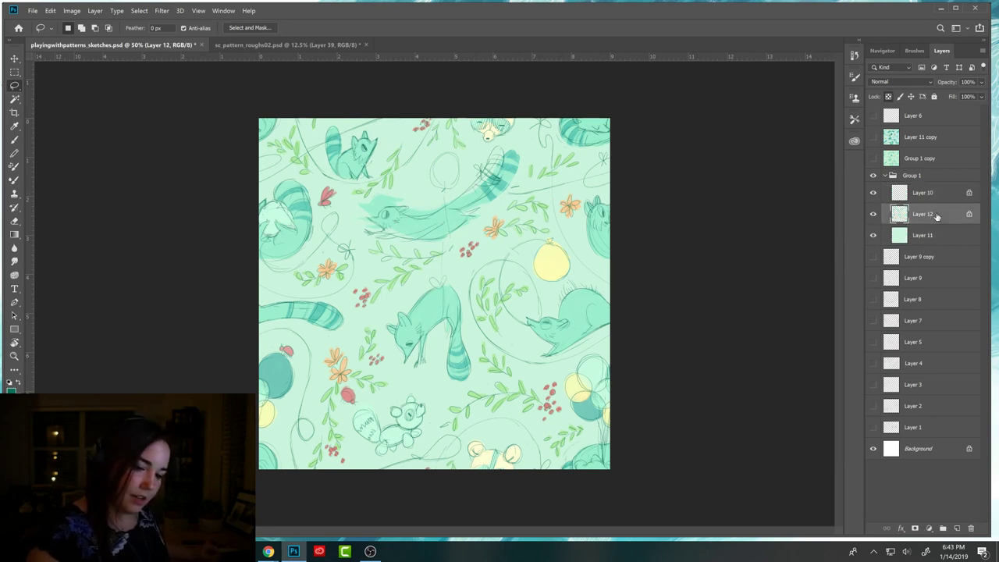
mouse_move(500, 226)
mouse_down()
mouse_move(523, 164)
mouse_move(517, 143)
mouse_move(430, 193)
mouse_up()
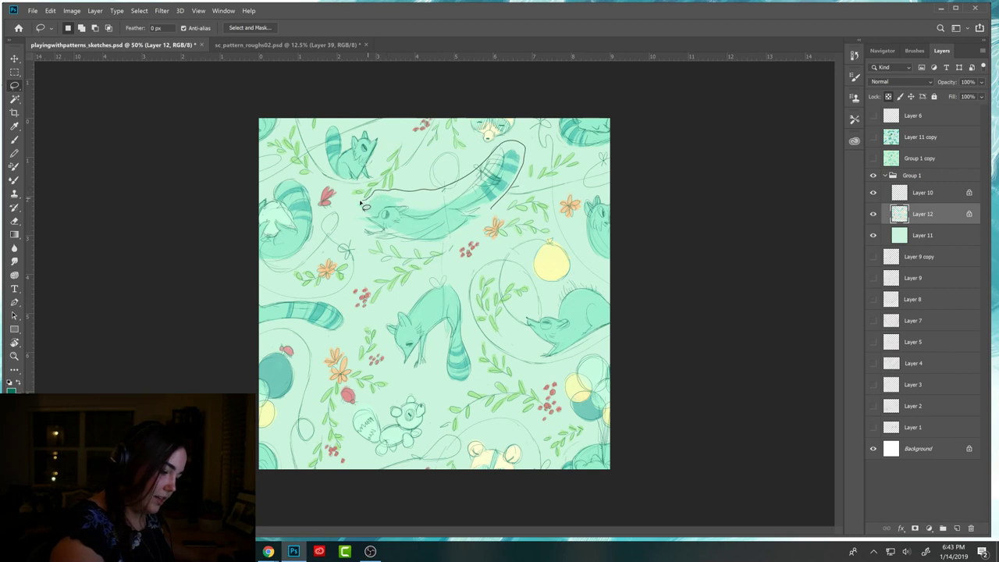
mouse_move(355, 229)
mouse_down()
mouse_move(374, 240)
mouse_move(457, 245)
mouse_move(551, 171)
mouse_move(517, 182)
mouse_move(506, 141)
mouse_move(492, 175)
mouse_move(505, 166)
mouse_move(502, 140)
mouse_up()
key(ctrl+t)
drag(467, 207, 466, 208)
drag(500, 143, 507, 137)
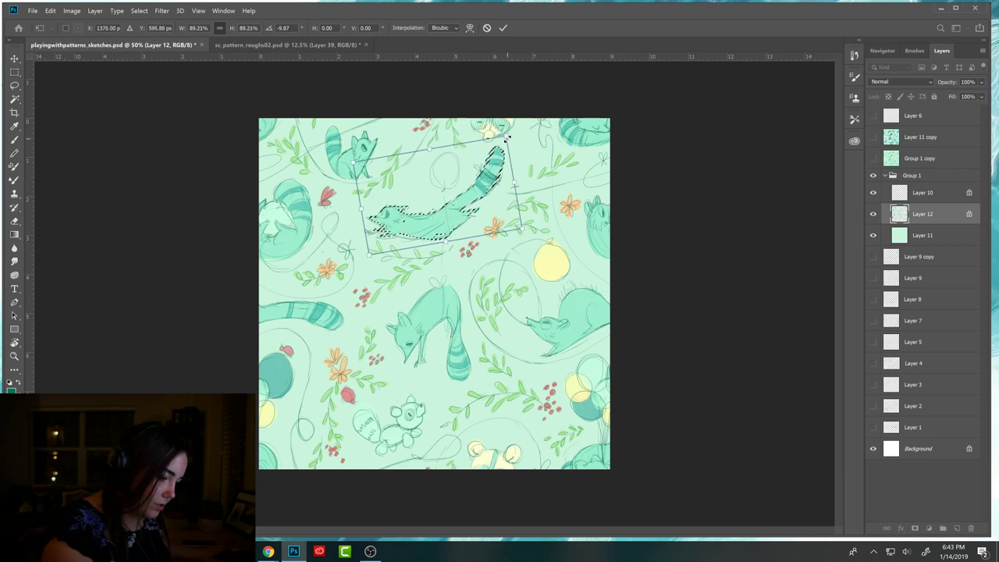
key(Return)
key(ctrl+d)
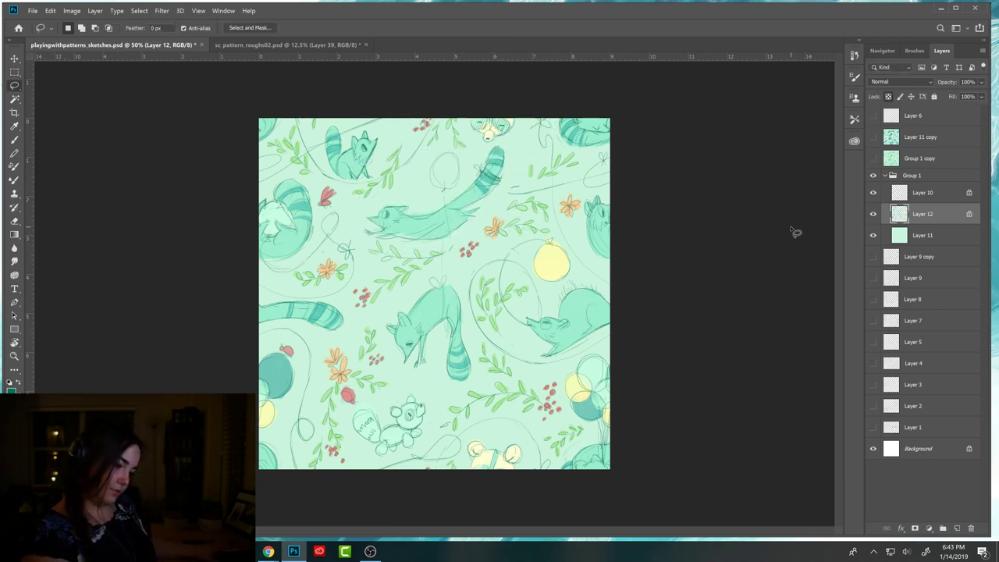
click(954, 193)
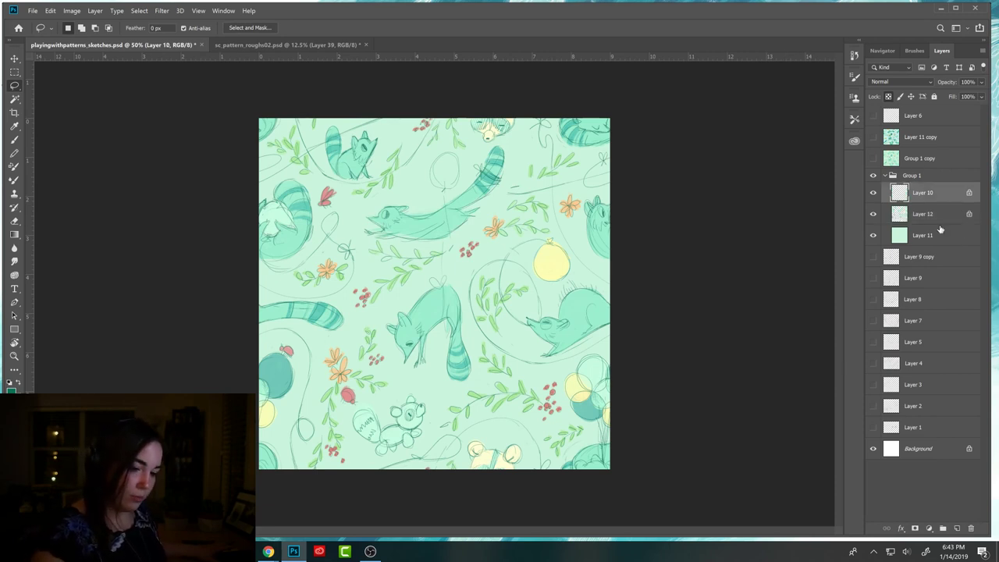
Sketch the string line extending from the leaping raccoon's tail on Layer 10 with Kyle's HB Pencil brush, cleaning it up with the Eraser.
click(915, 51)
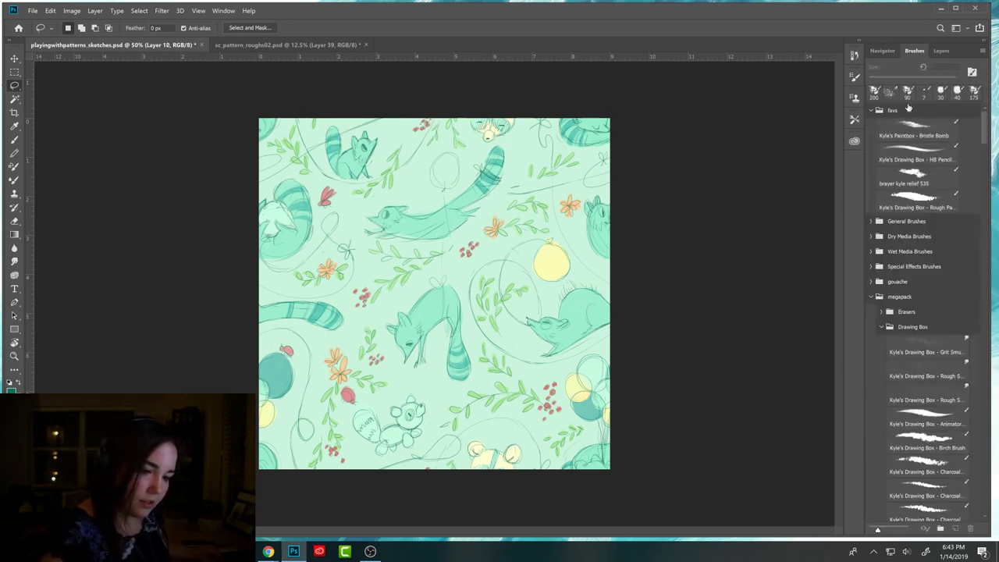
click(910, 130)
click(937, 150)
click(941, 50)
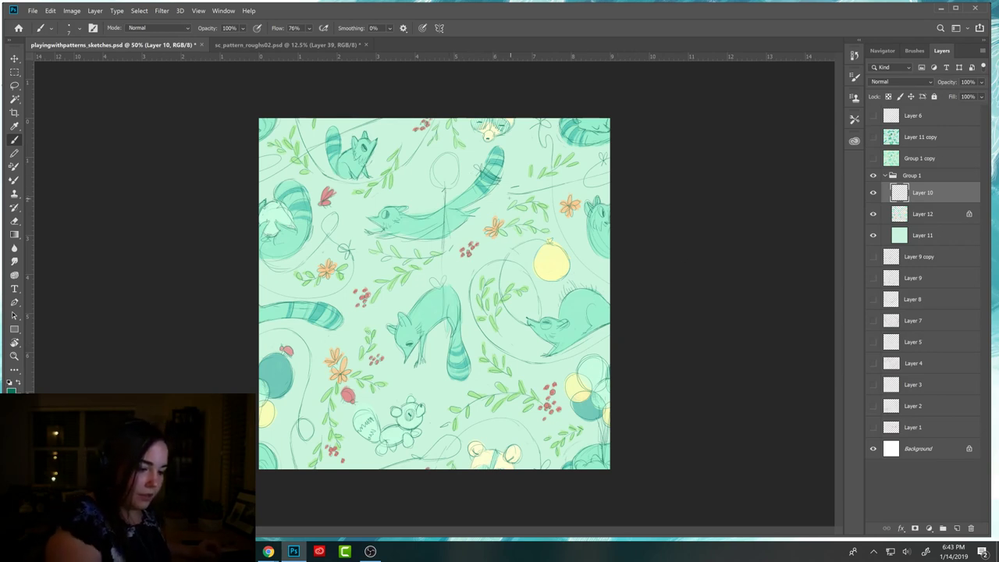
key(e)
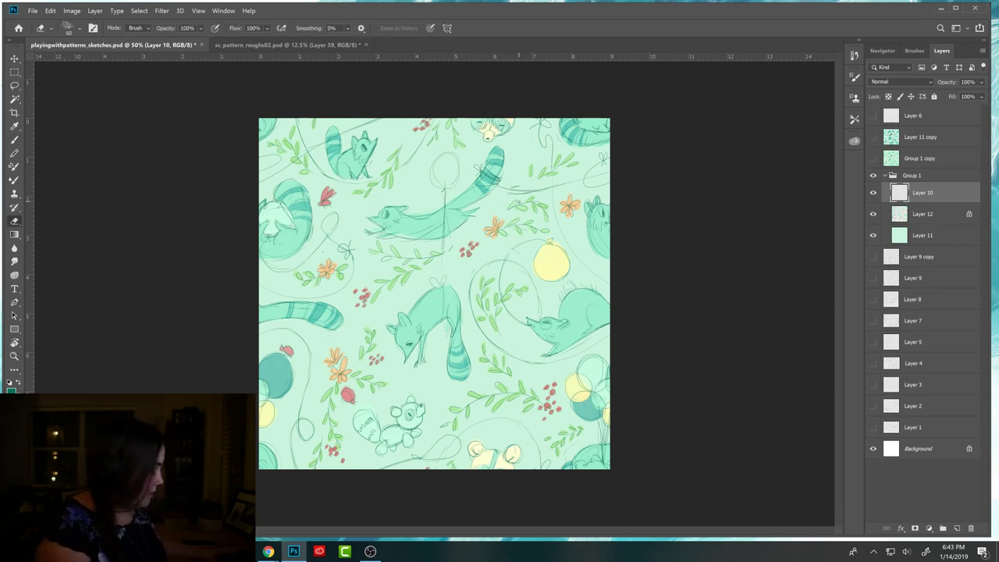
key(b)
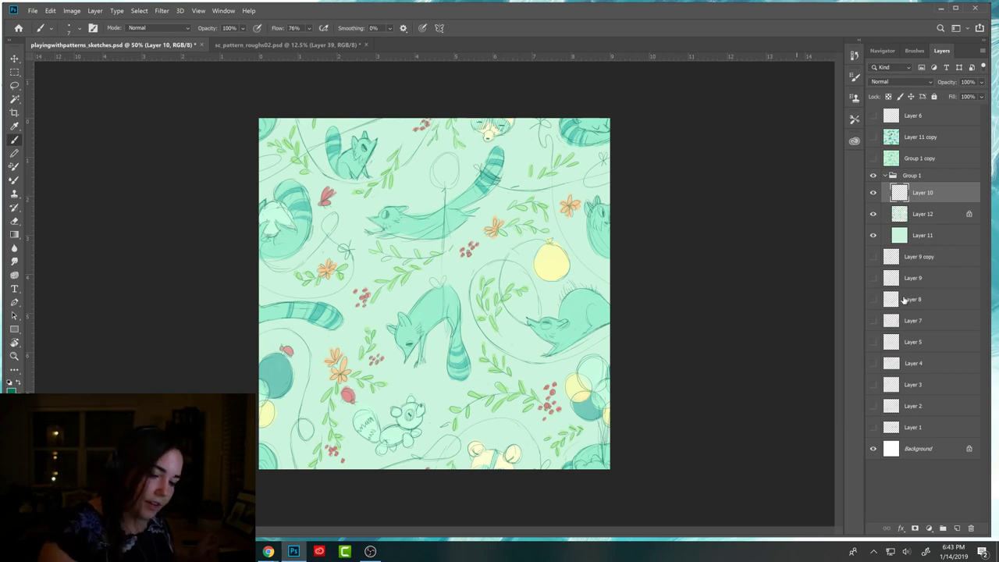
Paint the balloon above the leaping raccoon cream on Layer 12 with the Bristle Bomb brush, sampling the colour from the cream face.
click(922, 216)
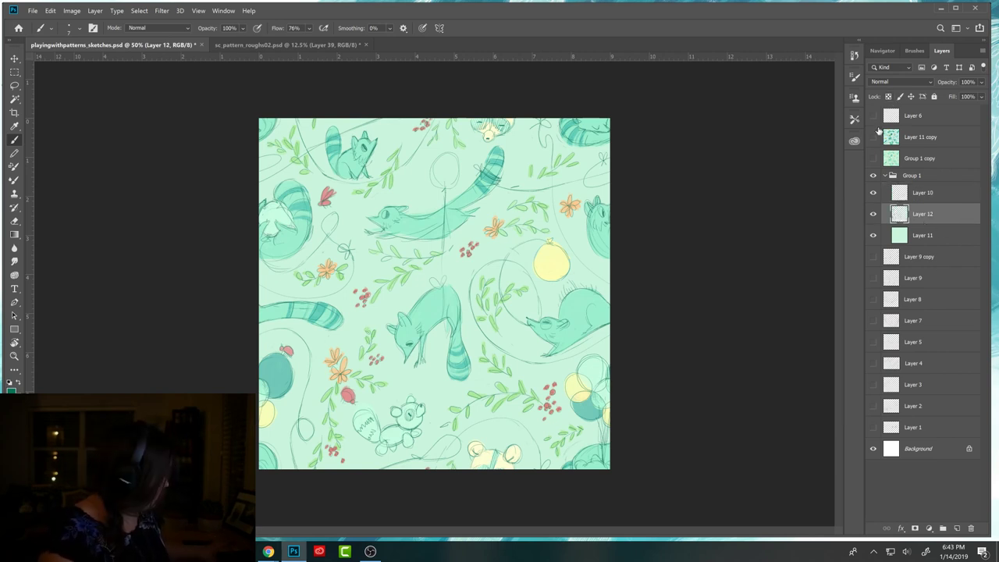
click(924, 51)
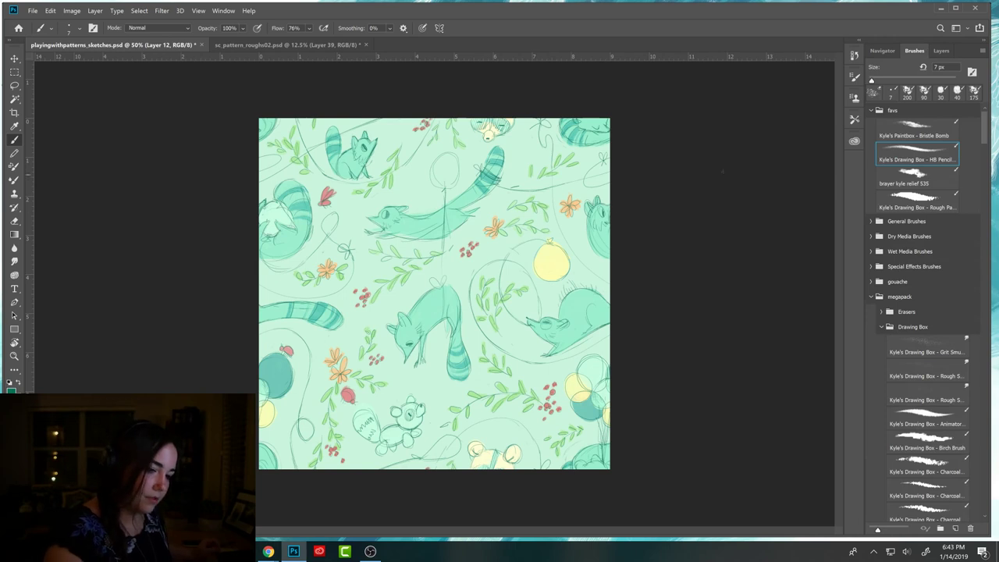
click(917, 128)
click(941, 50)
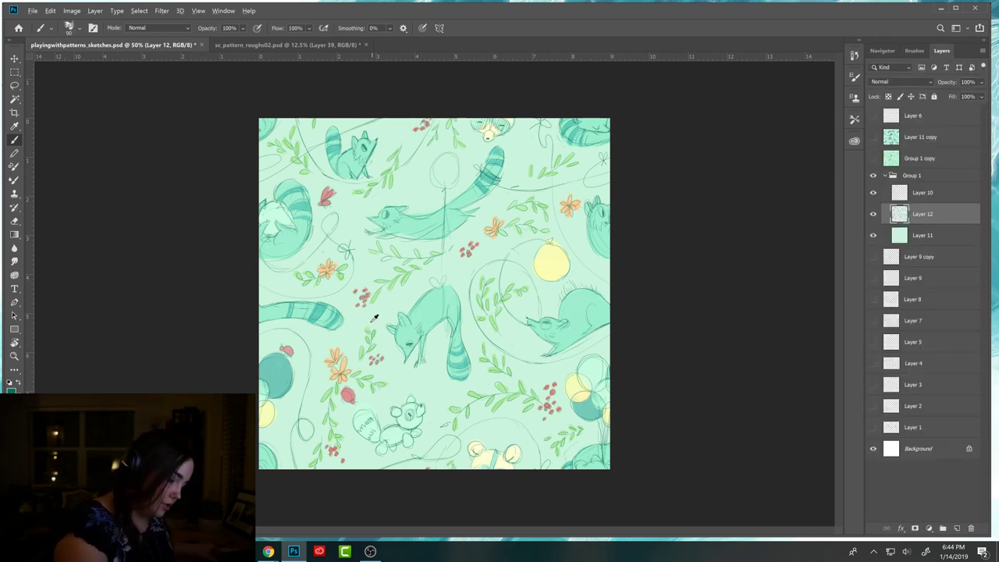
alt+click(490, 455)
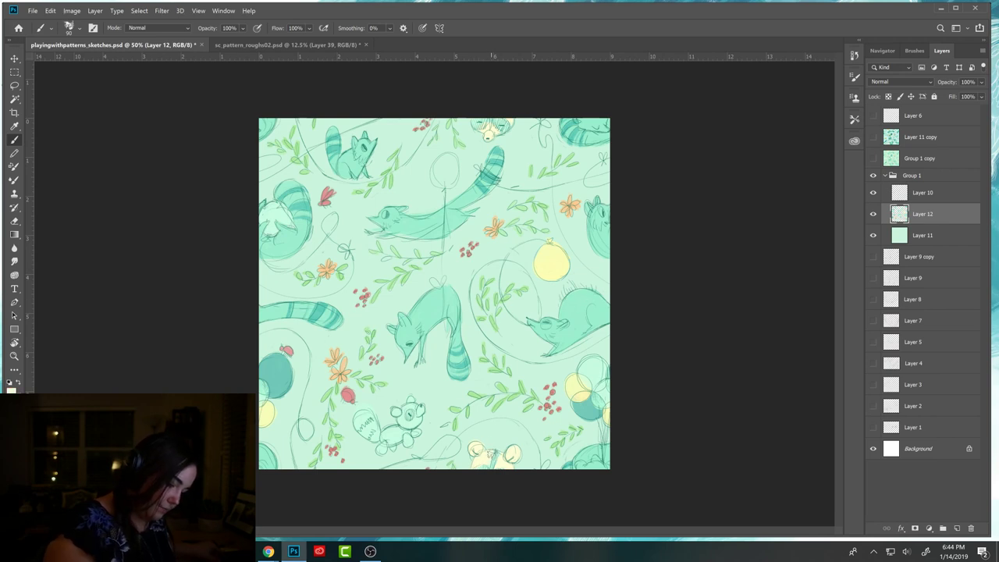
mouse_move(443, 159)
mouse_down()
mouse_move(451, 180)
mouse_move(446, 158)
mouse_move(440, 180)
mouse_move(443, 165)
mouse_move(457, 166)
mouse_up()
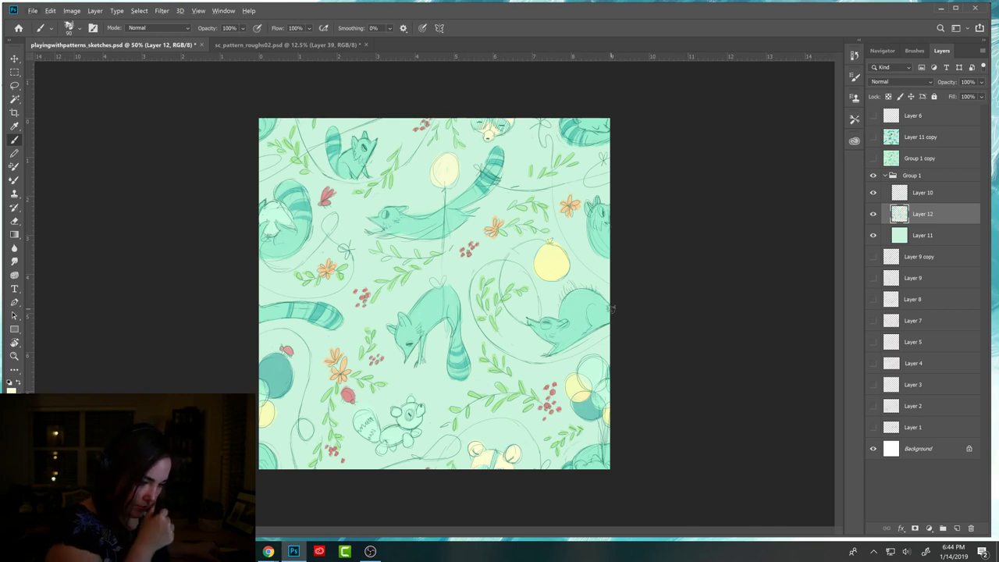
Check the tiled repeat in sc_pattern_roughs02.psd, and paint the balloon beside the lower cream face teal on Layer 12 of playingwithpatterns_sketches.psd.
click(322, 45)
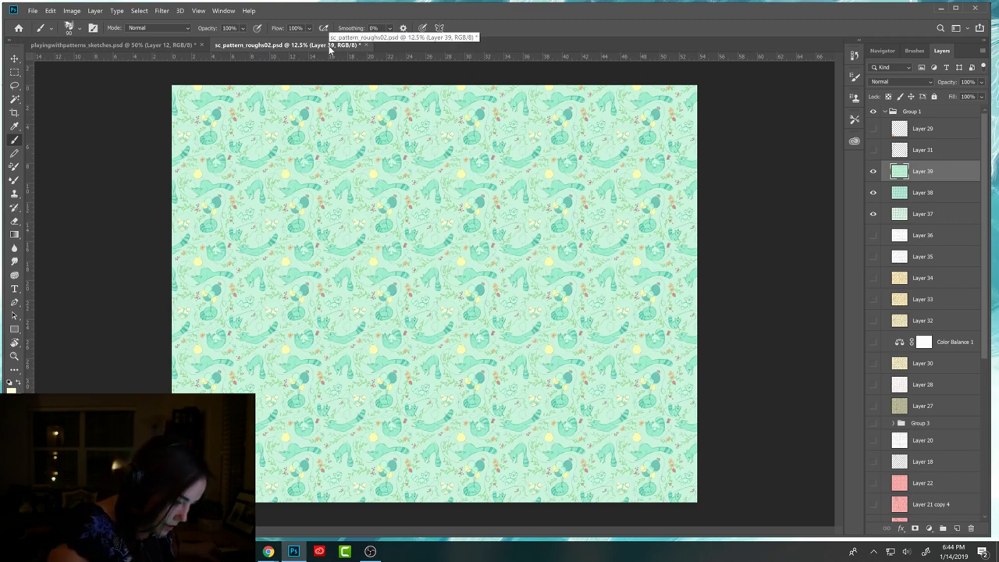
key(ctrl+plus)
key(ctrl+plus)
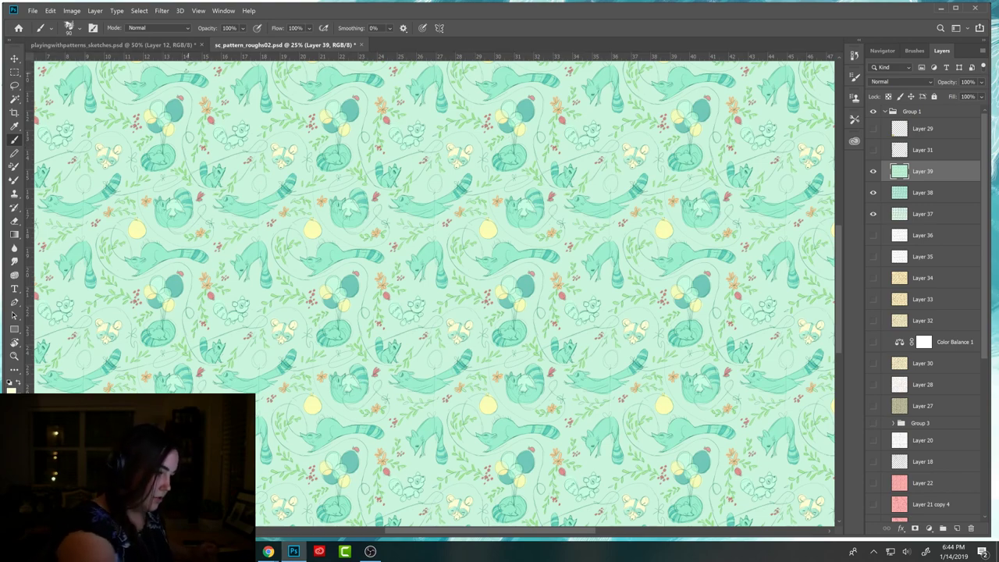
click(184, 45)
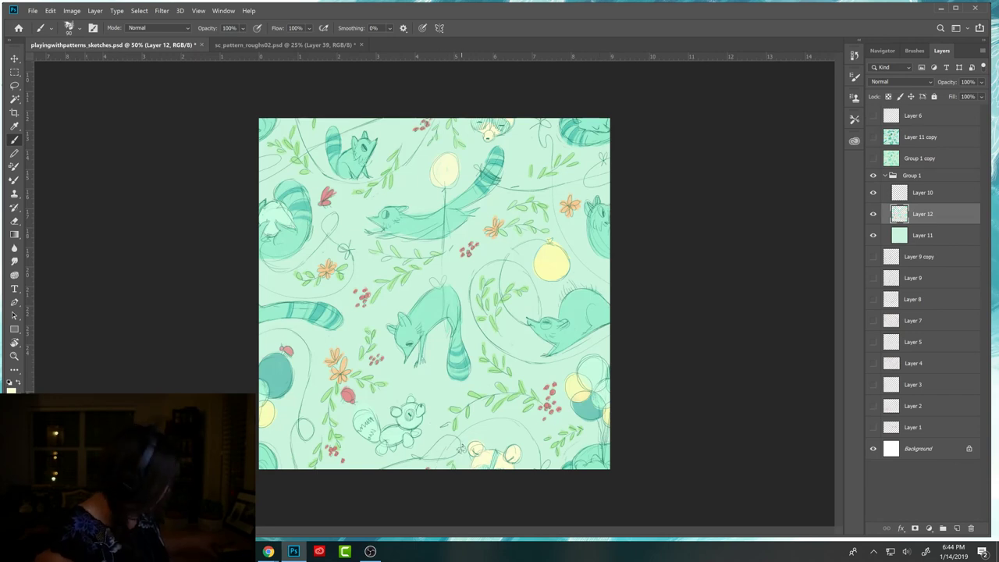
alt+click(291, 368)
mouse_move(439, 451)
mouse_down()
mouse_move(459, 444)
mouse_move(437, 451)
mouse_up()
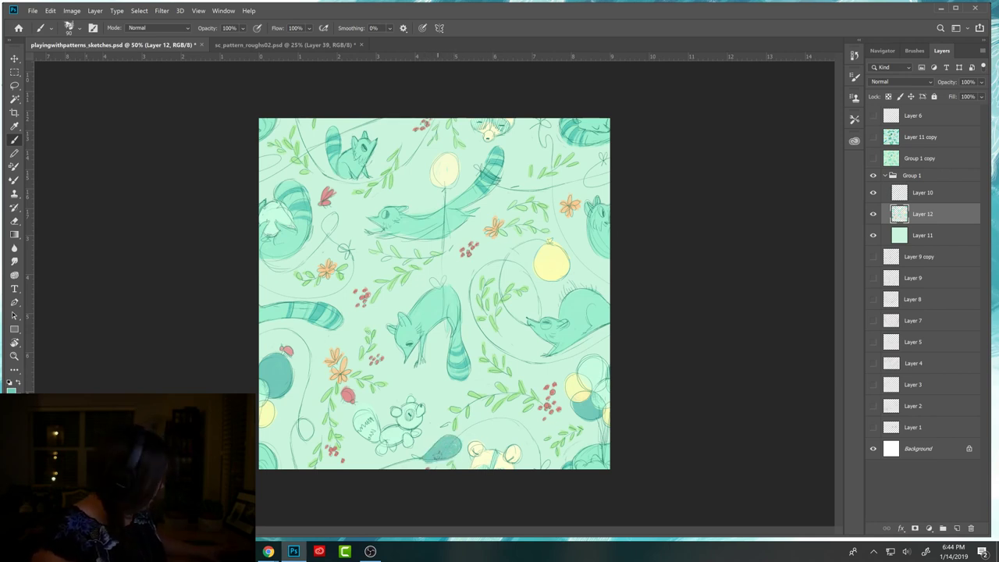
key(e)
key(b)
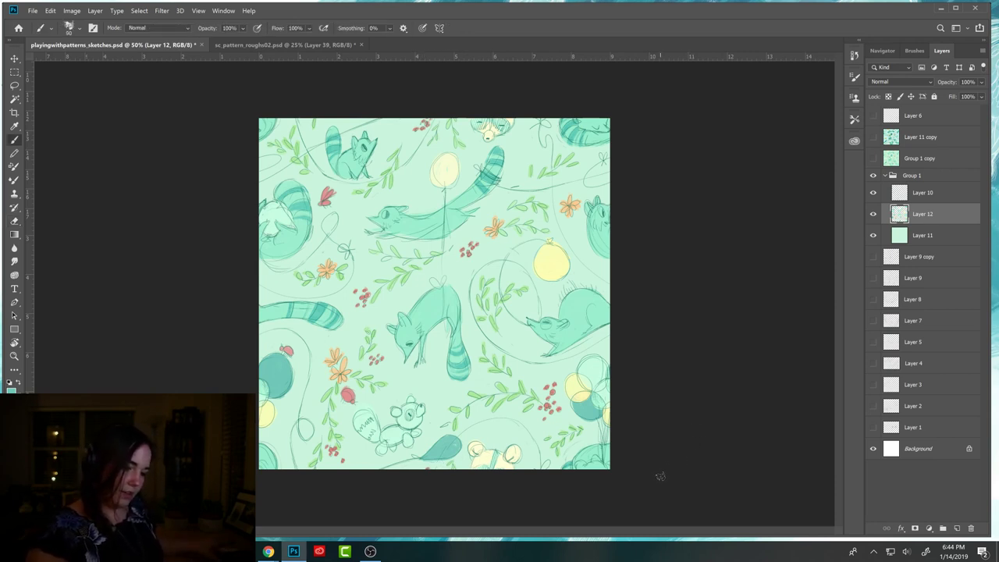
Sample the orange of the flowers as the brush colour and save the document.
alt+click(345, 362)
alt+click(346, 360)
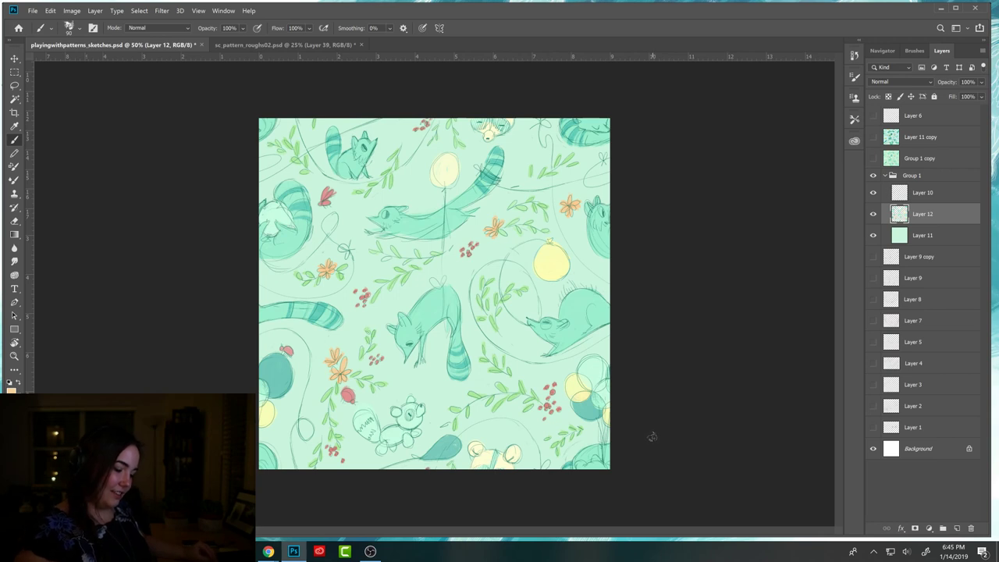
key(ctrl+s)
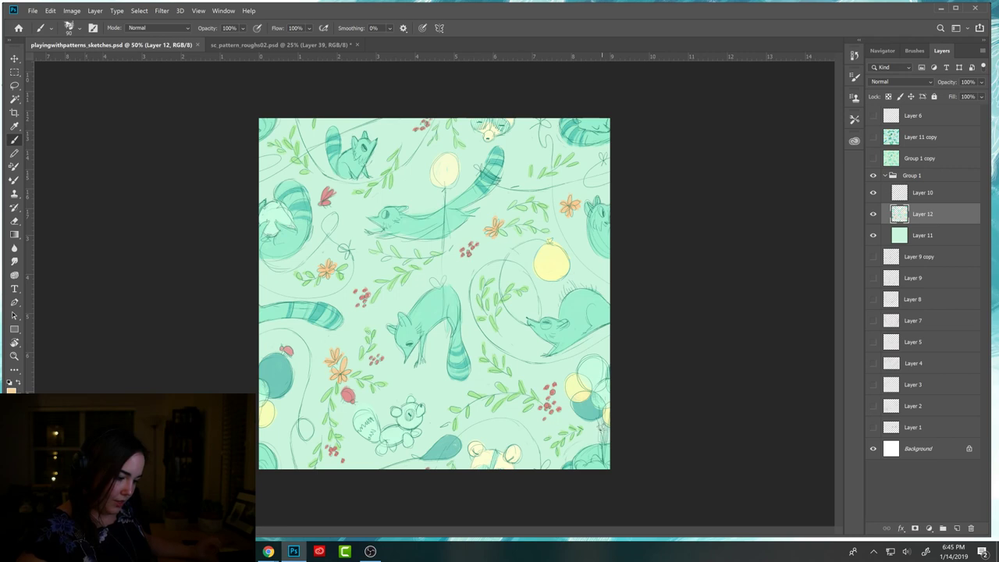
Sample the pale mint background colour and toggle Layer 12 off and on to check the painted colours.
alt+click(452, 429)
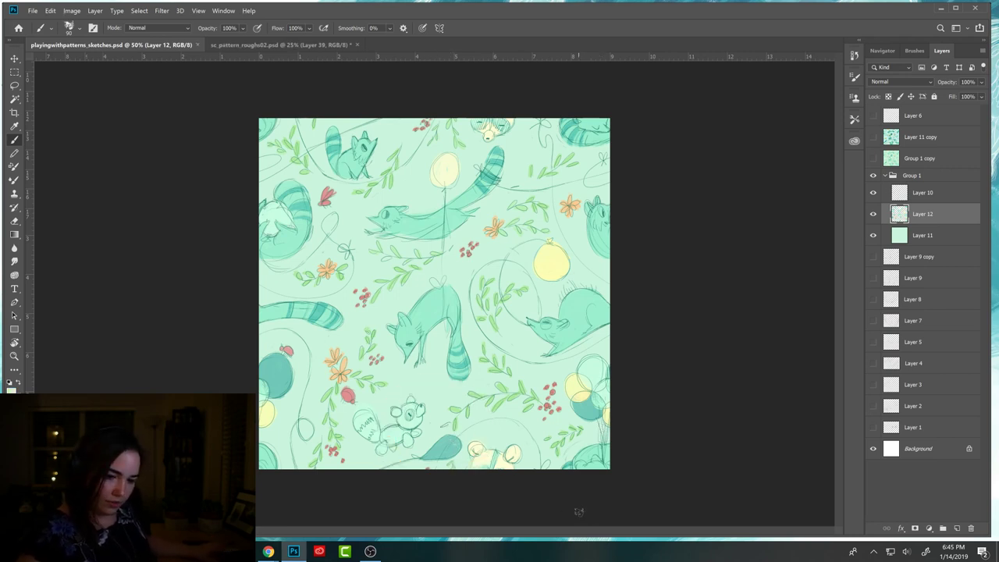
click(873, 214)
click(874, 215)
click(874, 215)
click(874, 214)
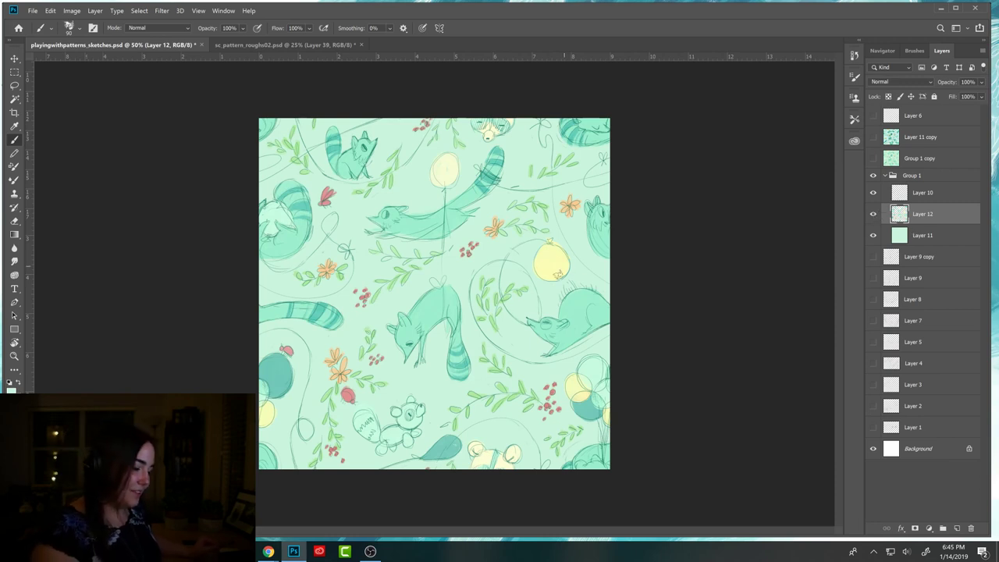
Duplicate Group 1 and merge the duplicate into a single layer.
click(888, 176)
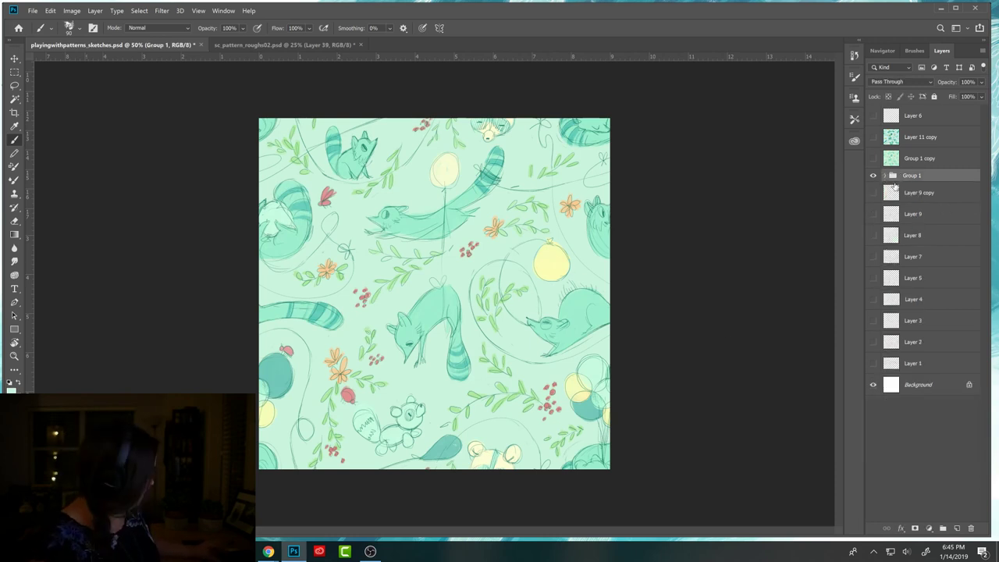
key(ctrl+j)
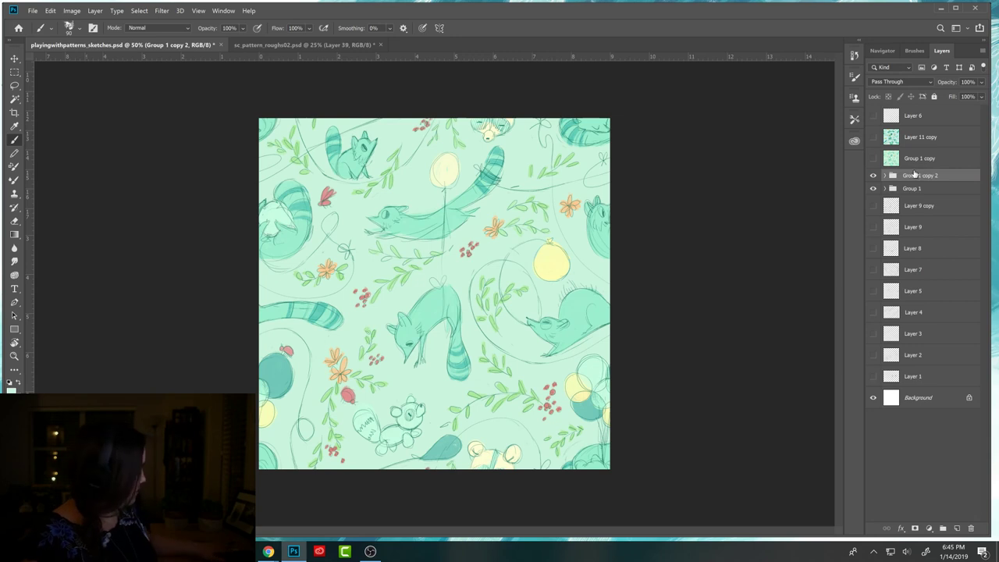
key(ctrl+e)
Select the whole canvas and define it as a pattern named "sgf".
key(m)
drag(259, 119, 511, 347)
key(ctrl+a)
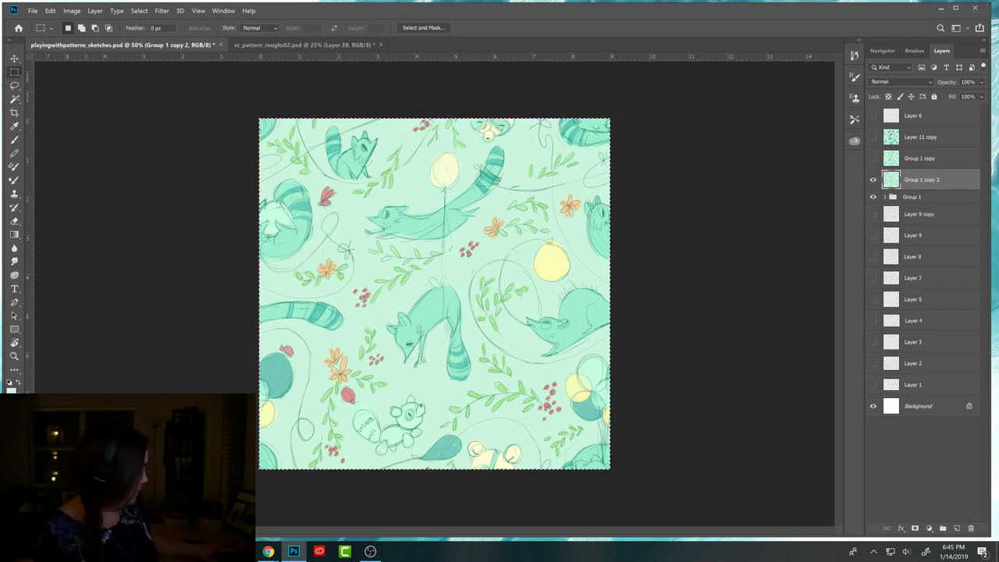
click(50, 10)
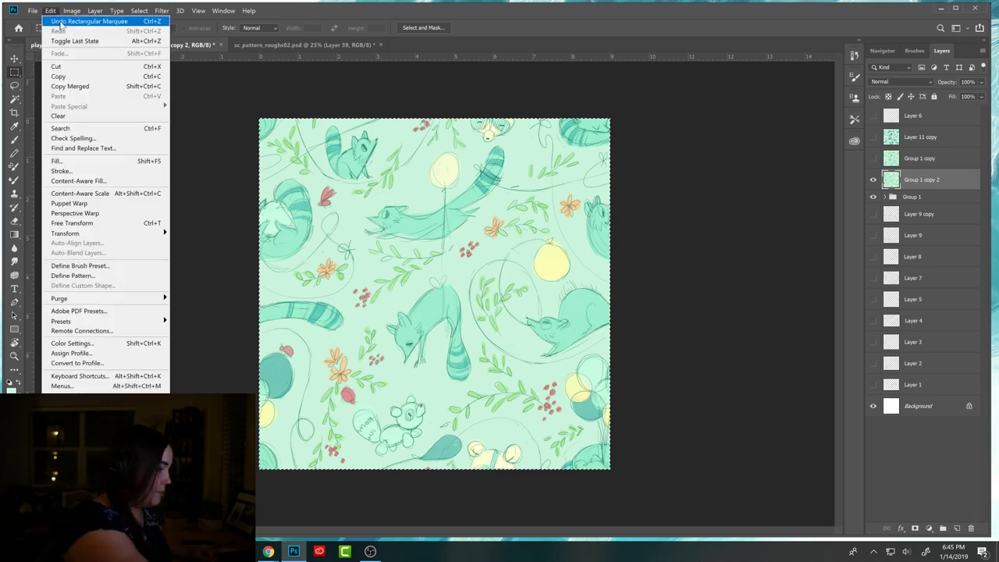
click(106, 278)
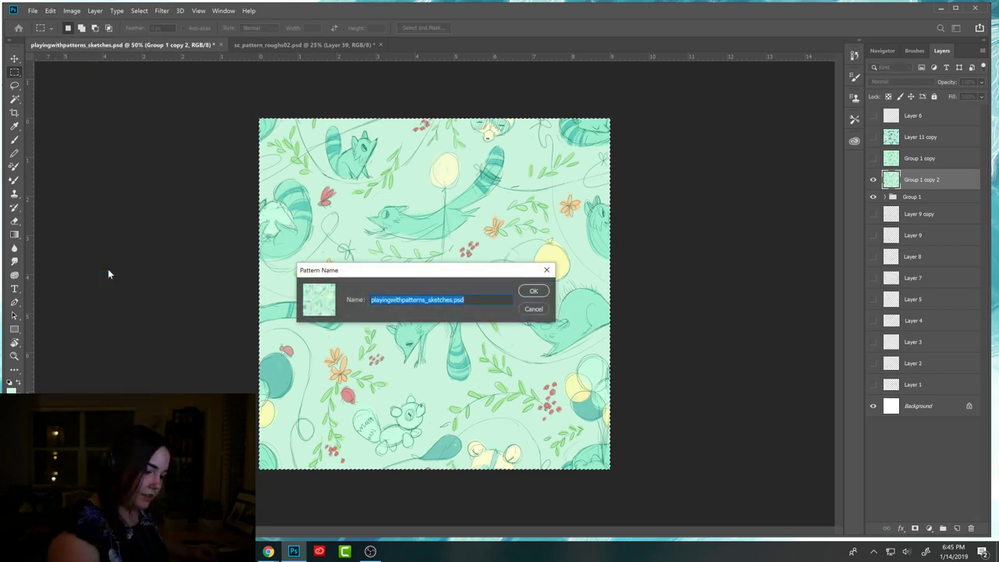
text(sgf)
key(Return)
Add a new layer above Layer 39 in sc_pattern_roughs02.psd and fill it with the newly defined custom pattern.
click(308, 45)
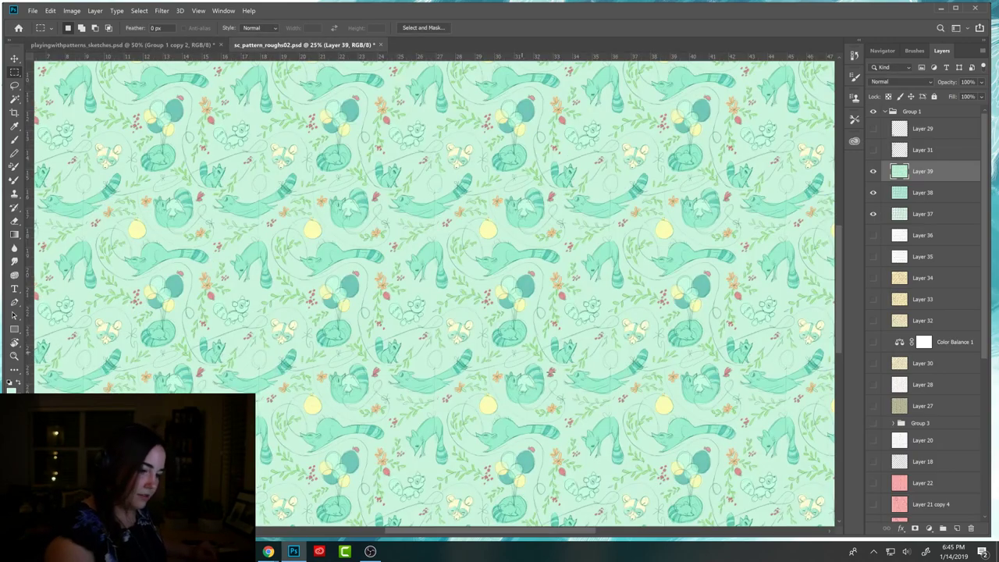
click(957, 529)
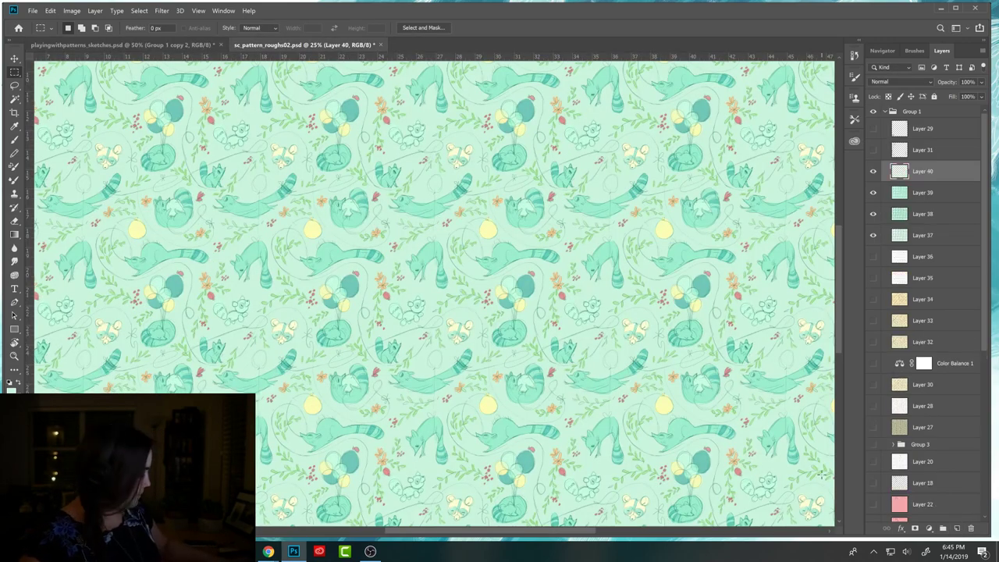
key(ctrl+equal)
key(ctrl+minus)
key(ctrl+minus)
key(ctrl+minus)
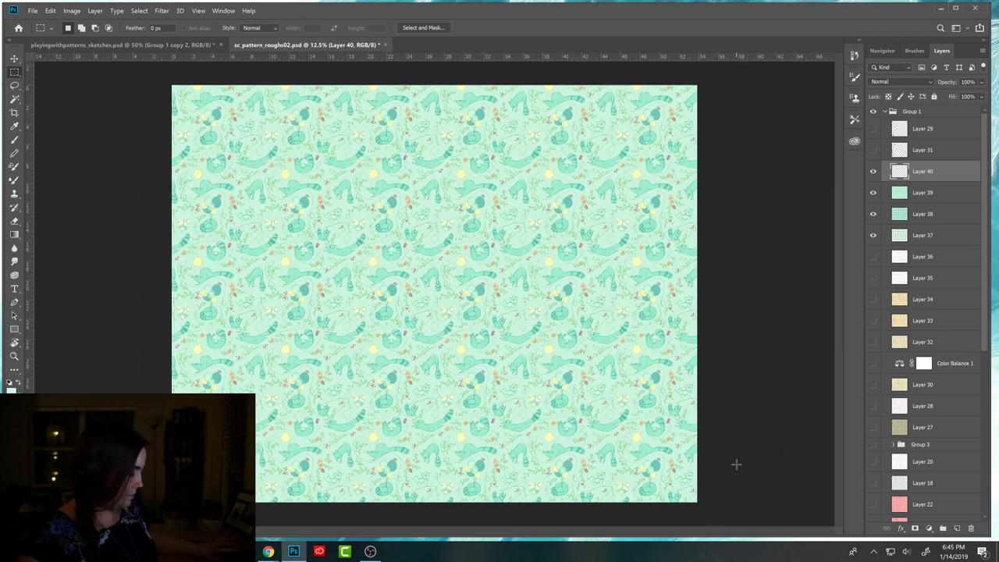
click(71, 10)
click(77, 161)
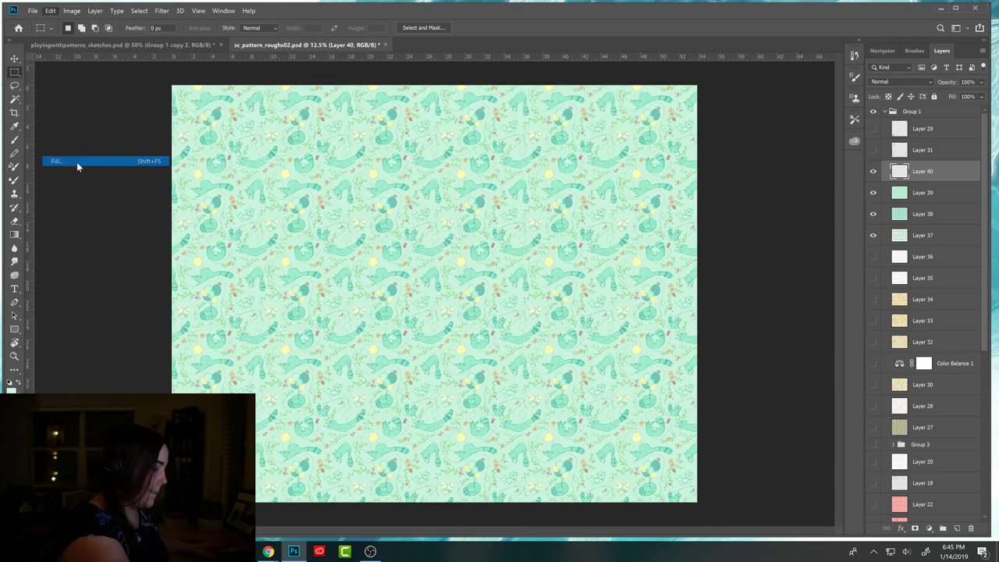
click(175, 245)
click(165, 316)
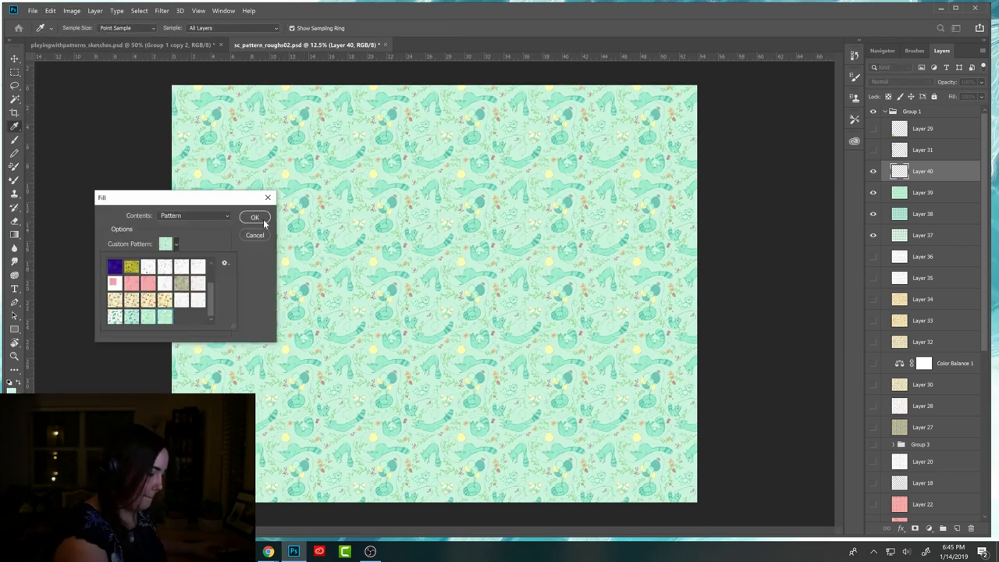
click(254, 217)
key(m)
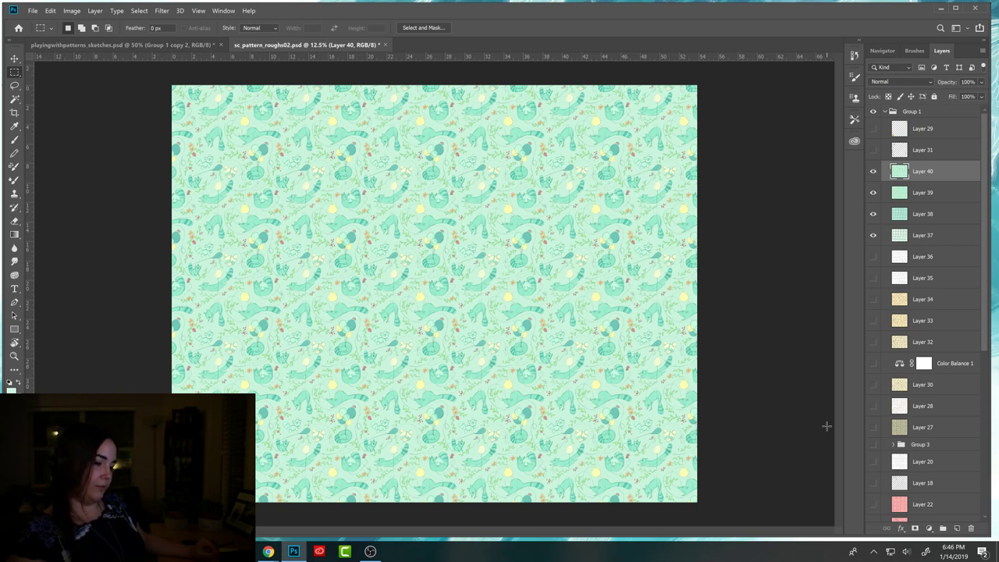
Add a black-filled layer in Color blend mode above the pattern layer, toggling its visibility to compare the pattern's values with its colours.
click(957, 528)
click(906, 81)
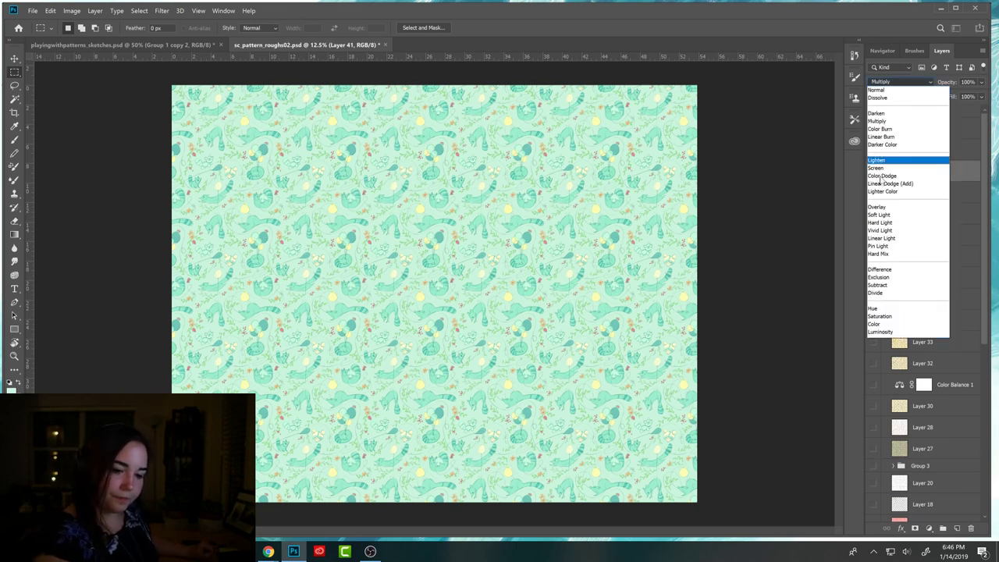
click(897, 322)
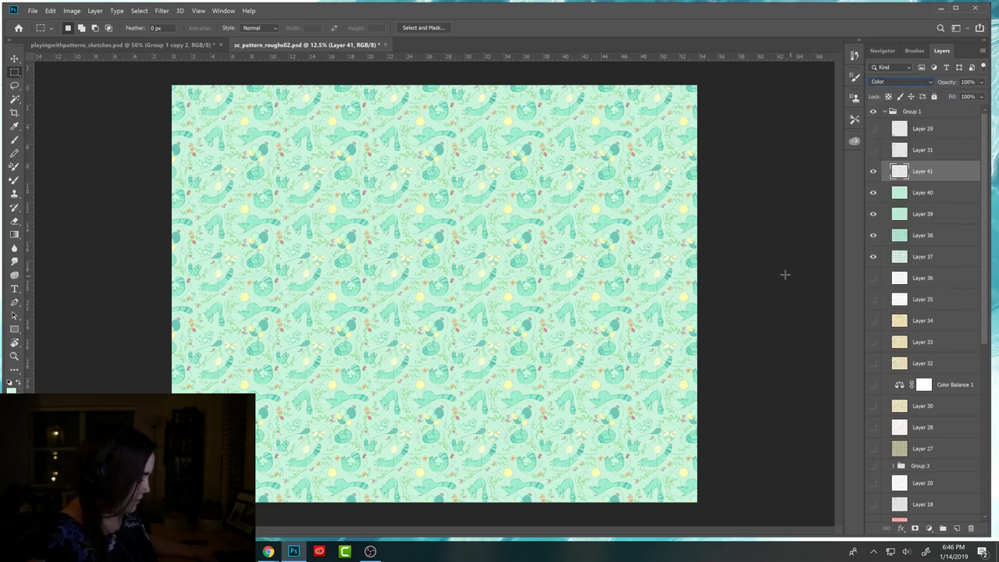
click(14, 139)
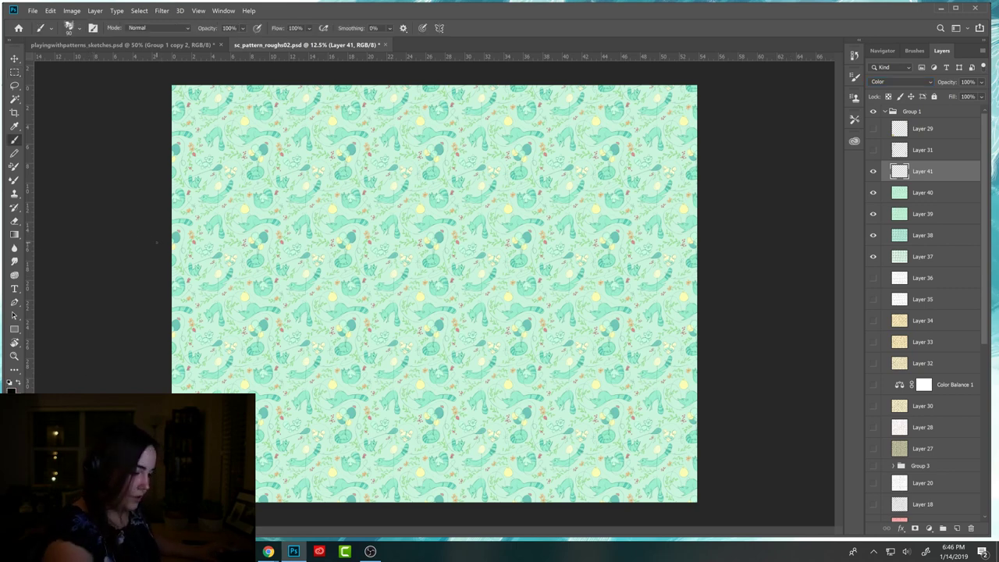
key(alt+BackSpace)
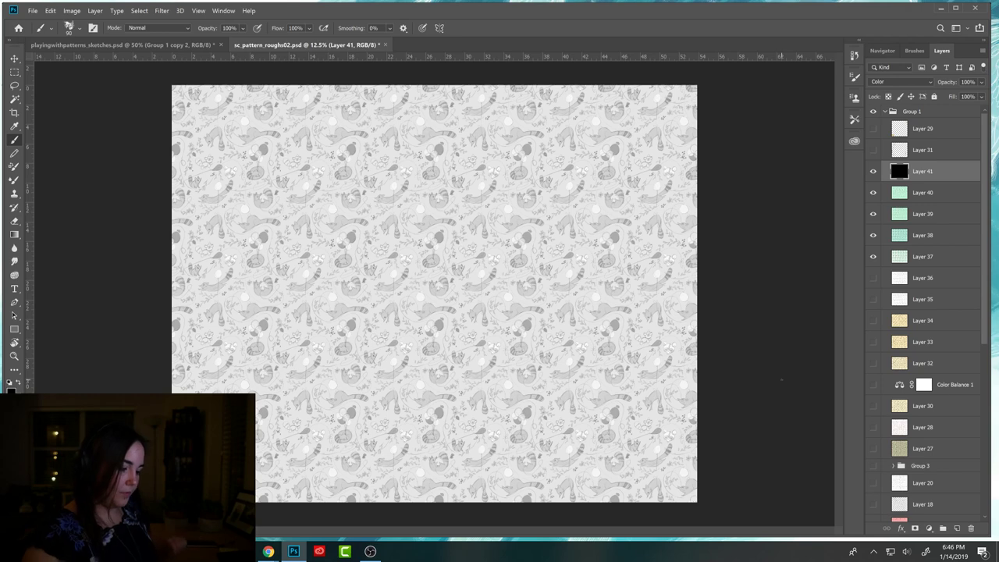
click(873, 171)
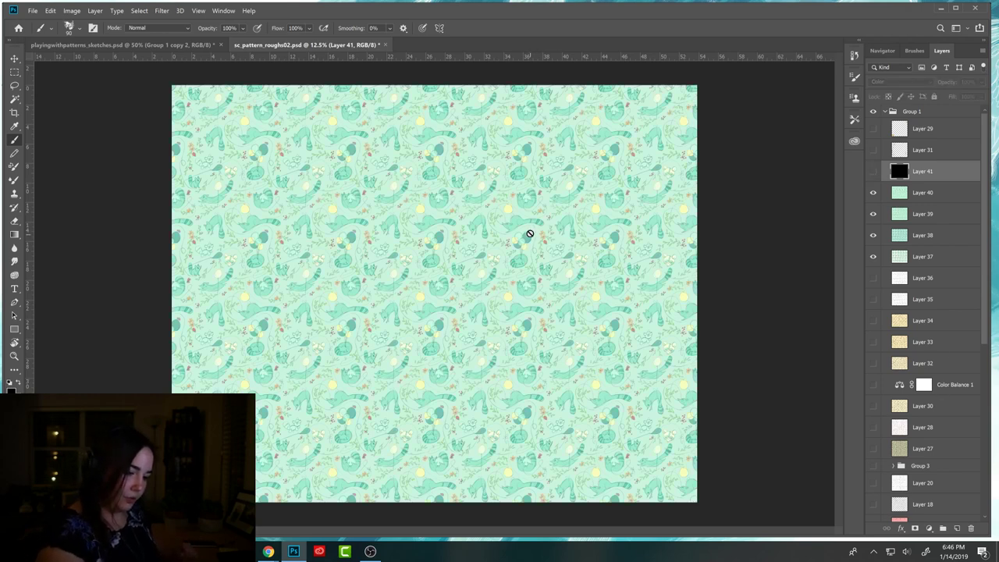
click(873, 171)
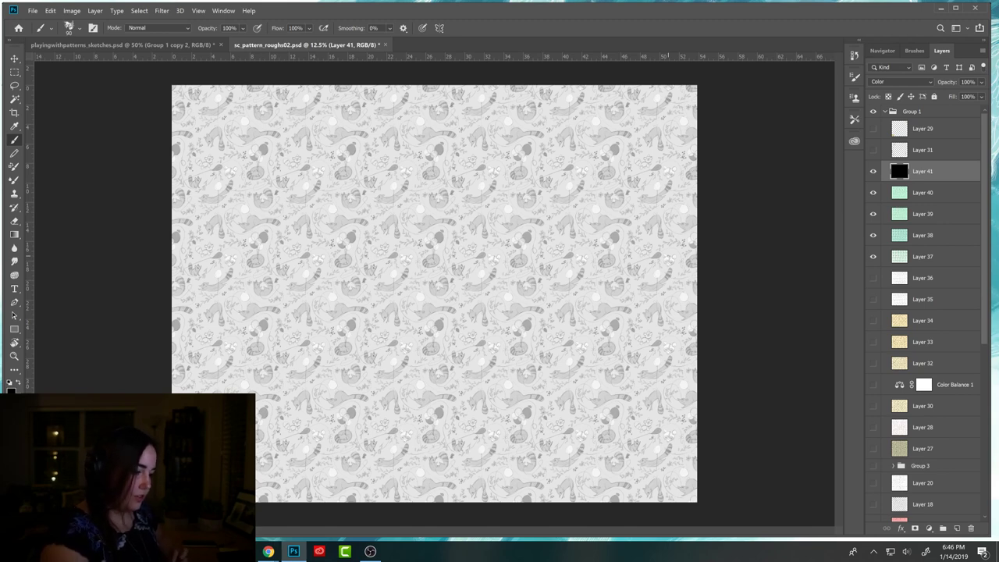
Switch to playingwithpatterns_sketches.psd, hide Group 1 copy 2, and lock the transparent pixels of Layer 12 inside Group 1.
key(ctrl+Tab)
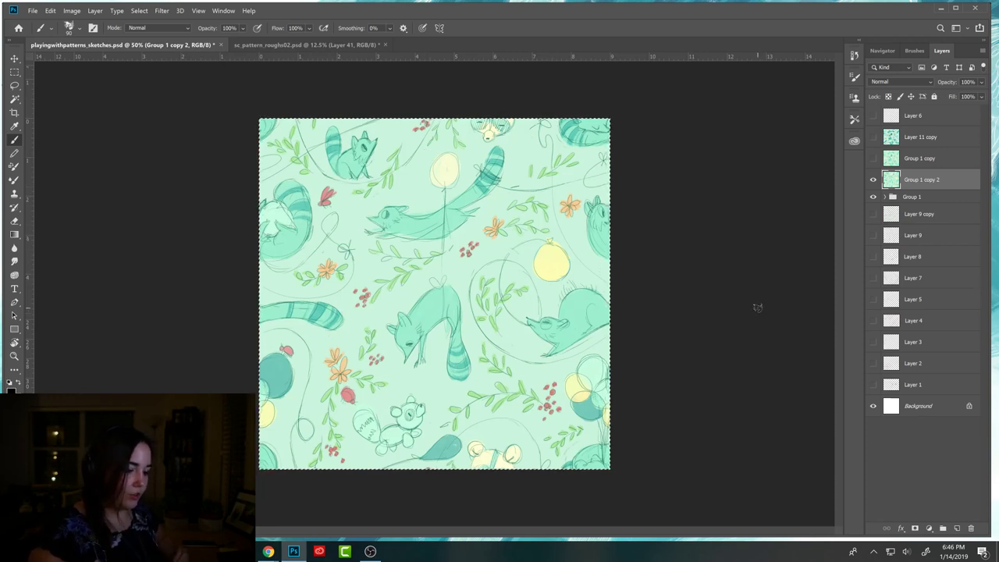
click(875, 180)
click(874, 180)
click(875, 181)
click(874, 197)
click(874, 196)
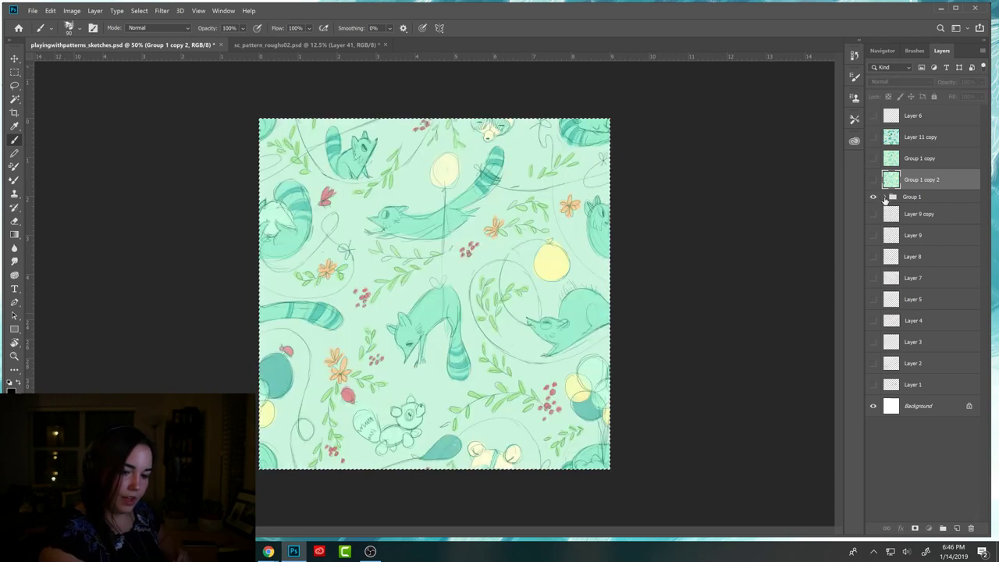
click(884, 197)
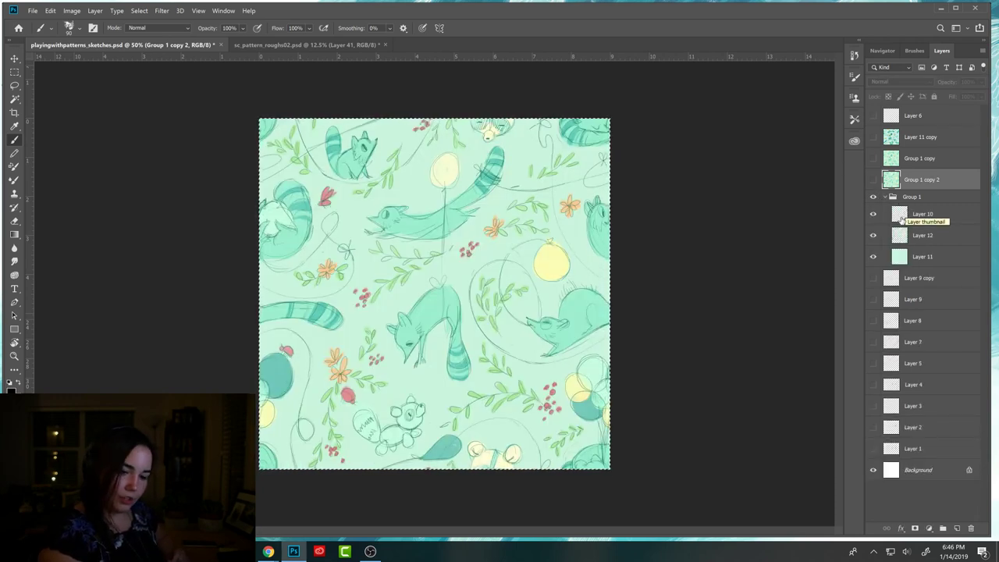
click(956, 237)
click(887, 96)
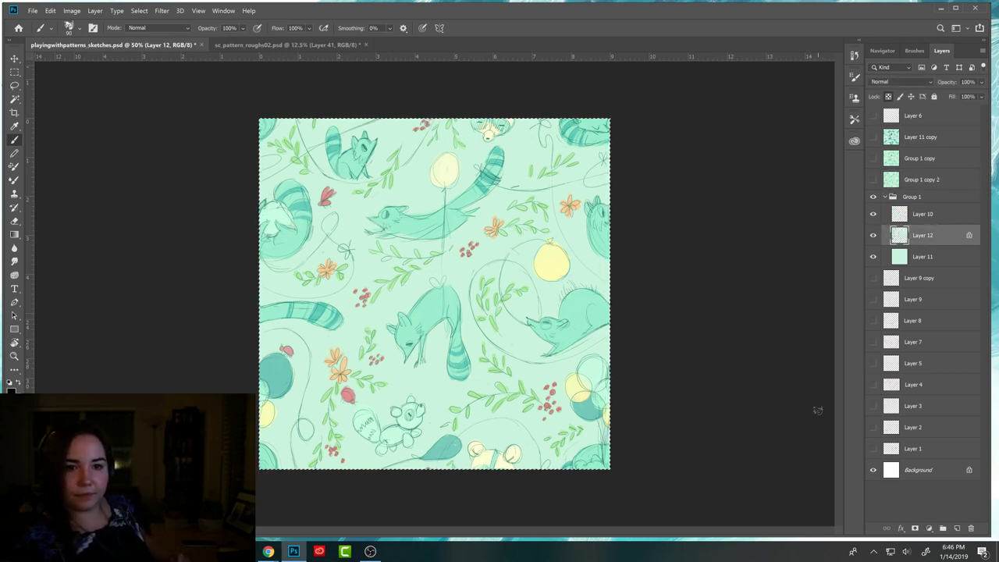
Mix a darker green (#7cca82) from the sampled leaf colour and repaint leaves of the central and upper sprigs on Layer 12.
alt+click(365, 347)
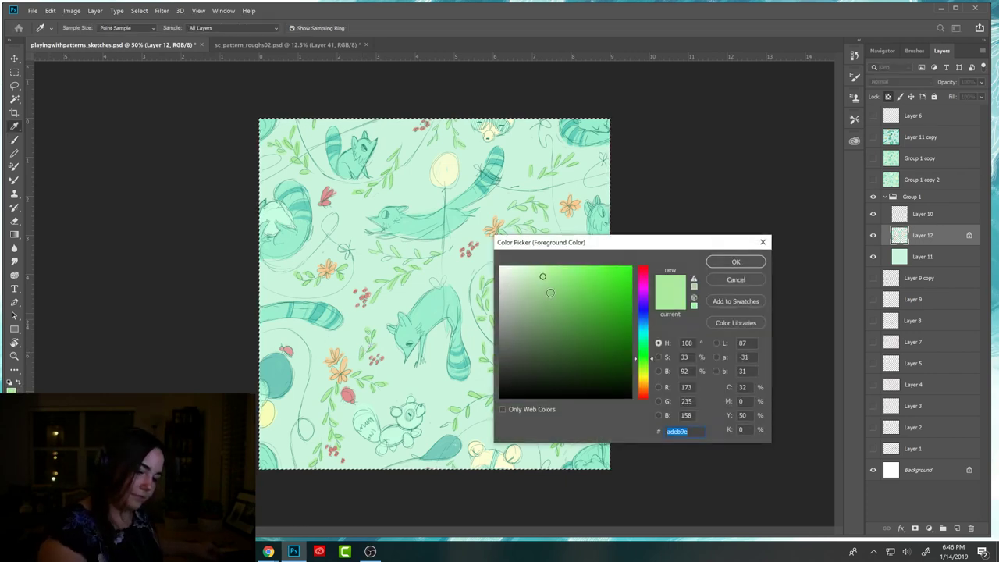
click(550, 293)
click(653, 353)
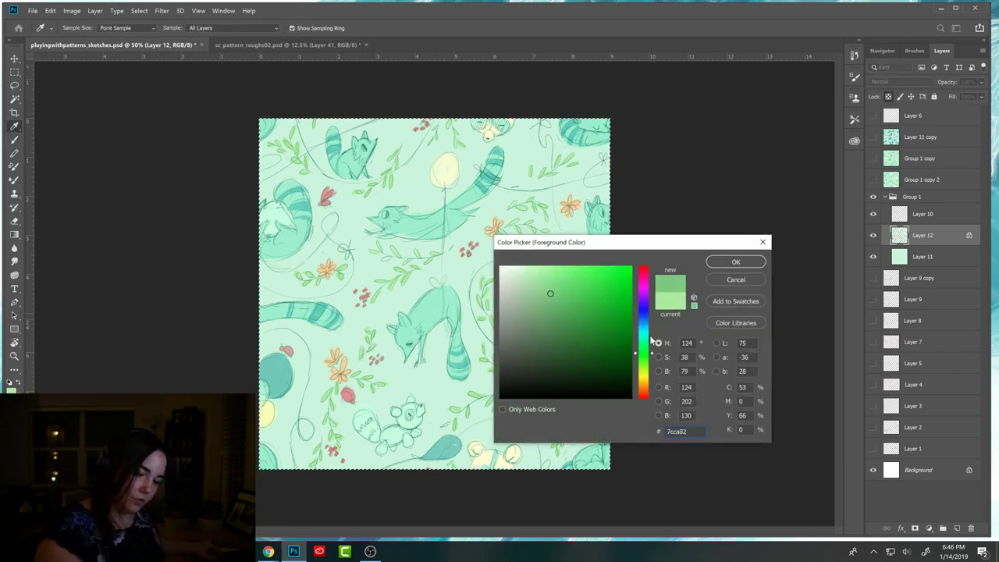
click(735, 262)
key(b)
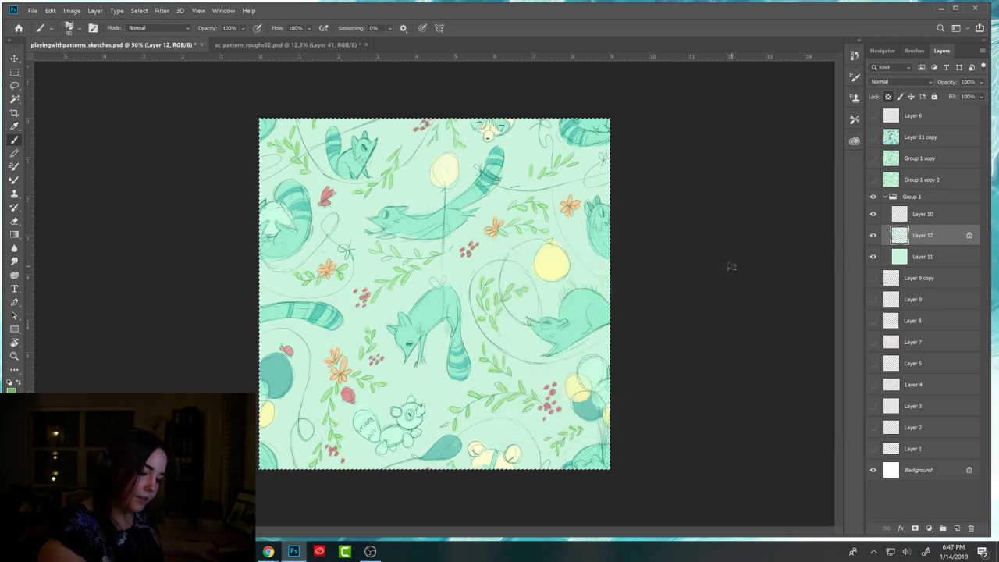
mouse_move(405, 295)
mouse_down()
mouse_move(384, 282)
mouse_move(399, 283)
mouse_up()
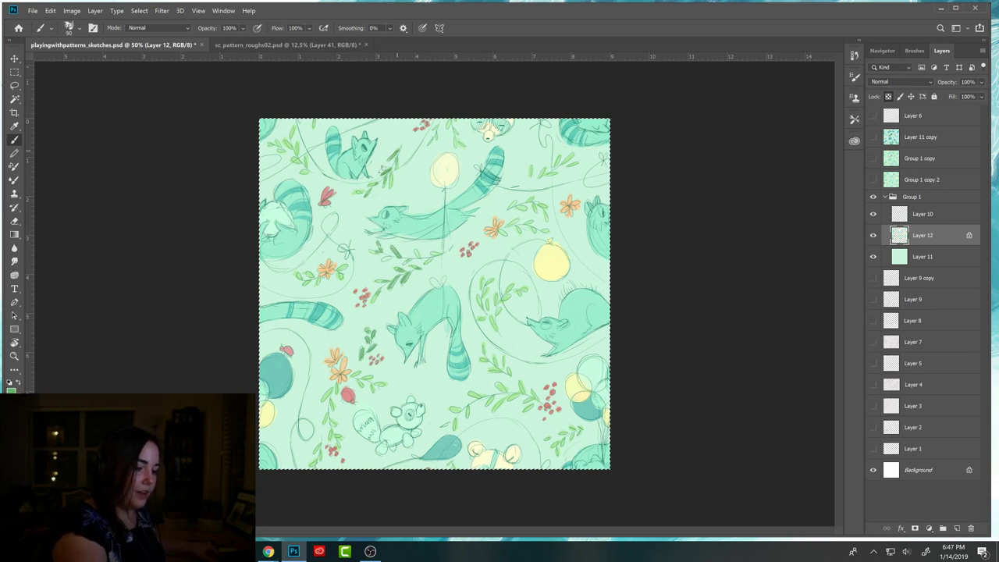
drag(305, 165, 292, 146)
mouse_move(292, 149)
mouse_down()
mouse_move(289, 117)
mouse_move(270, 142)
mouse_up()
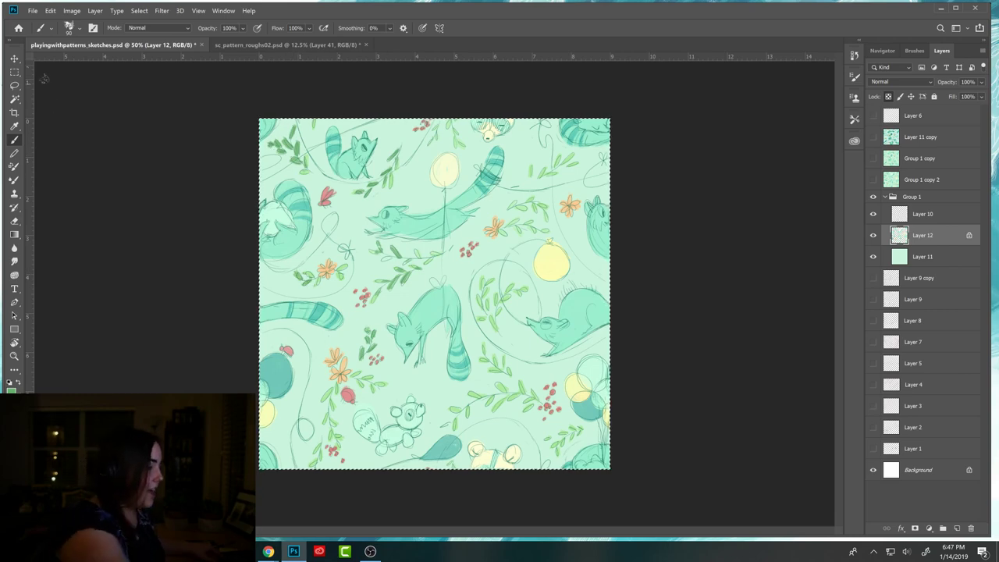
click(32, 11)
click(51, 33)
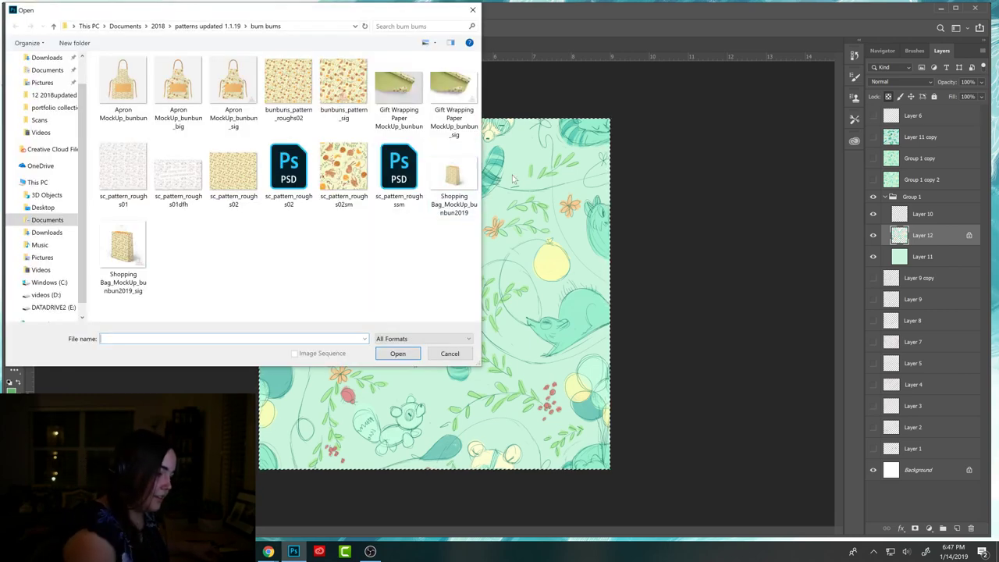
click(59, 70)
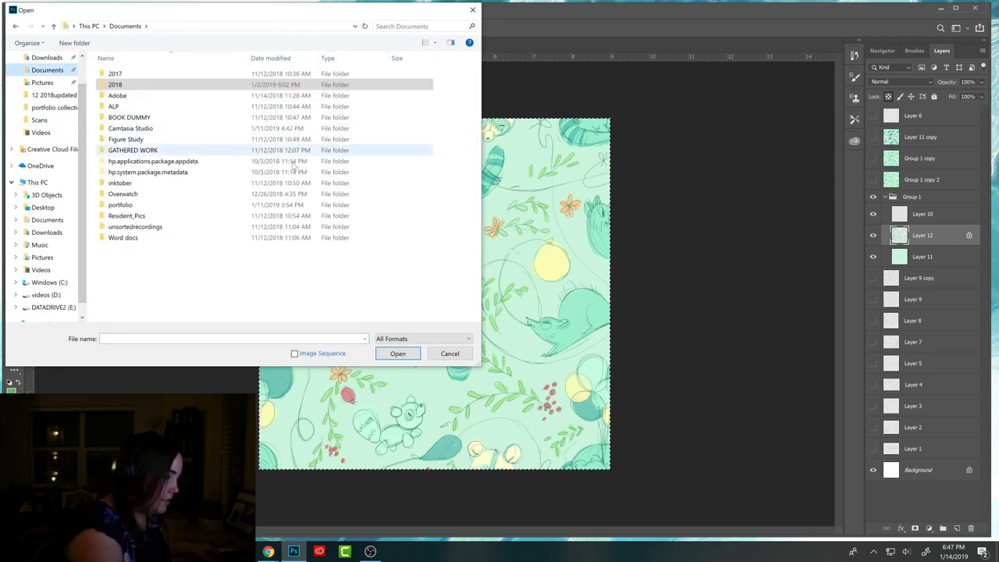
double_click(138, 86)
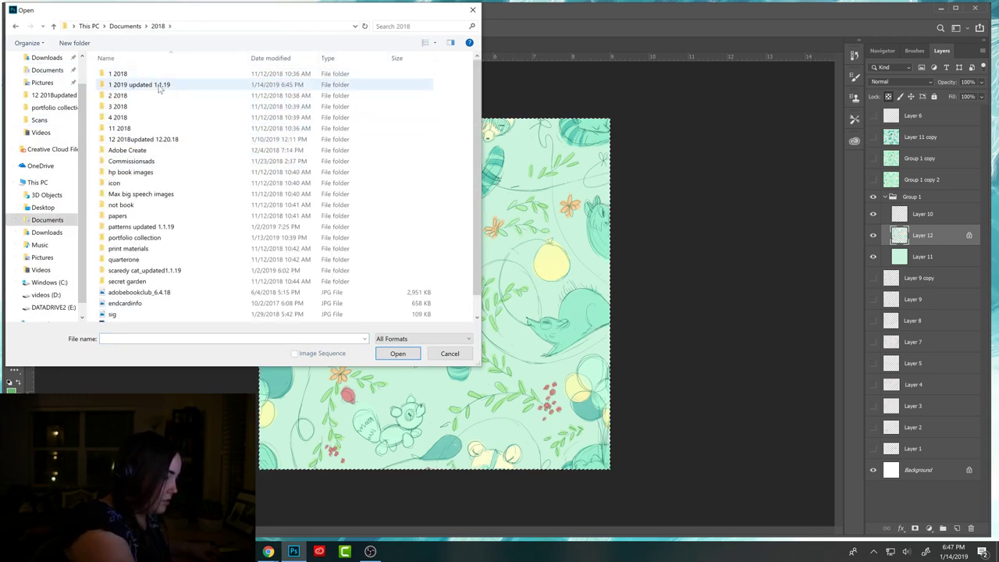
double_click(160, 86)
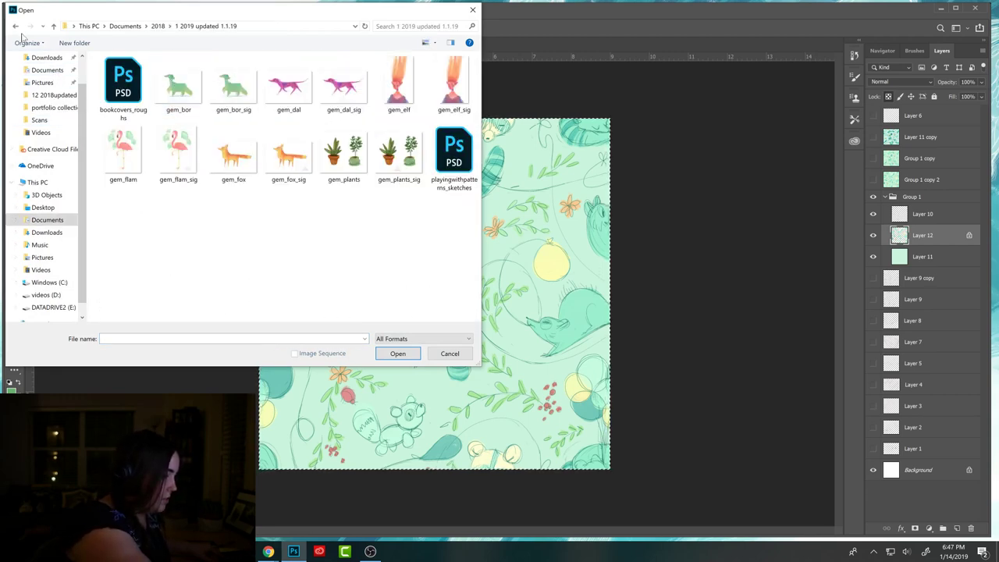
click(16, 27)
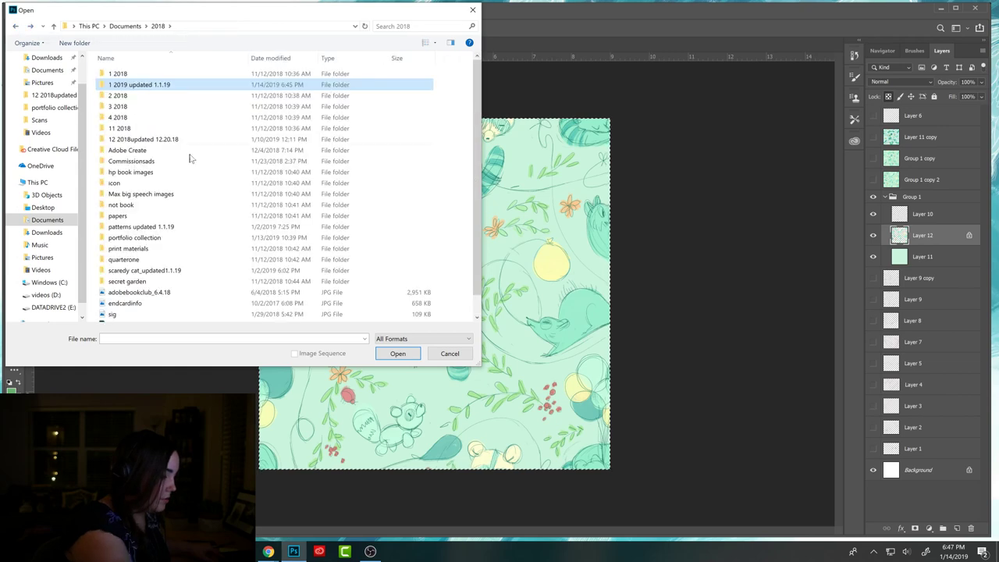
double_click(170, 249)
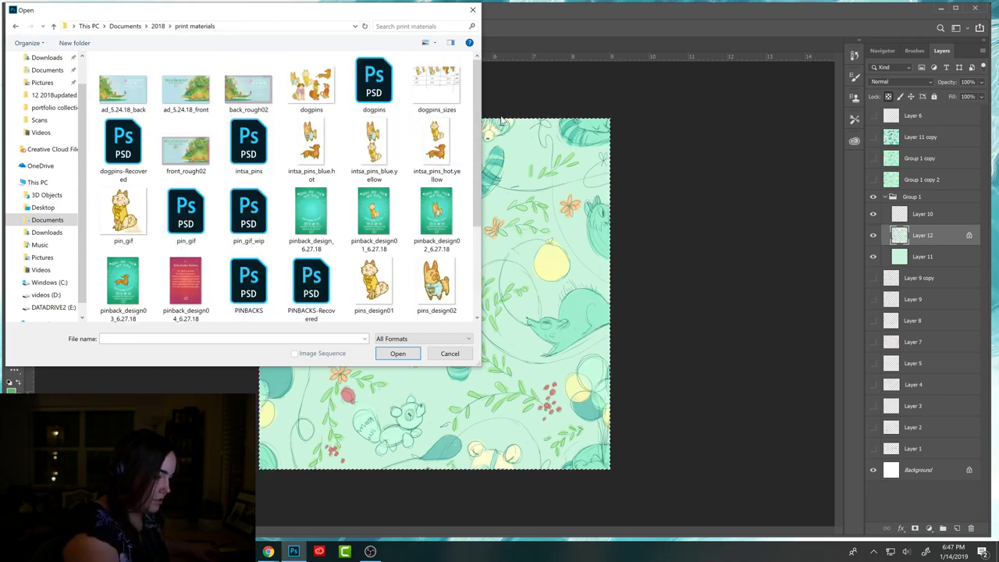
click(15, 27)
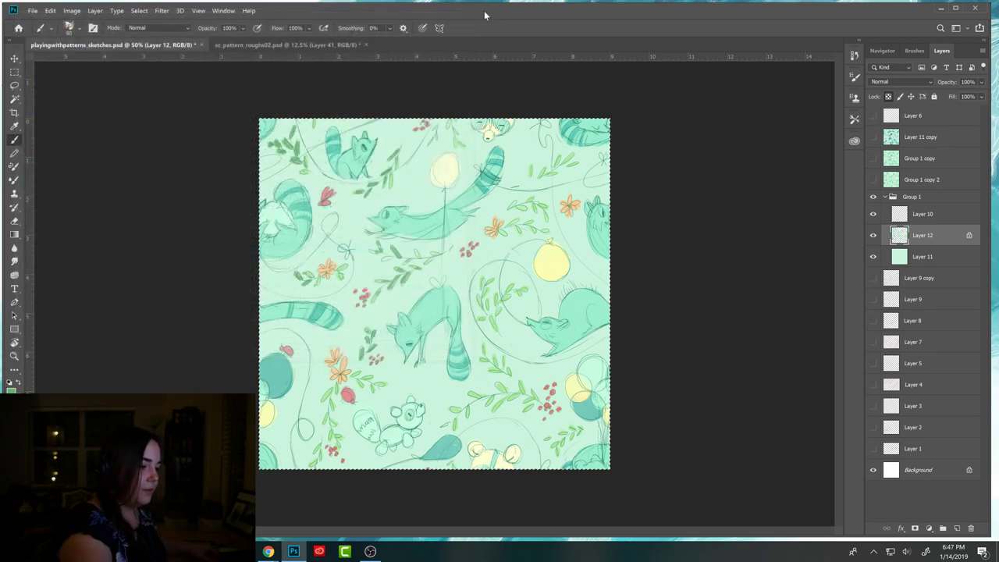
click(472, 9)
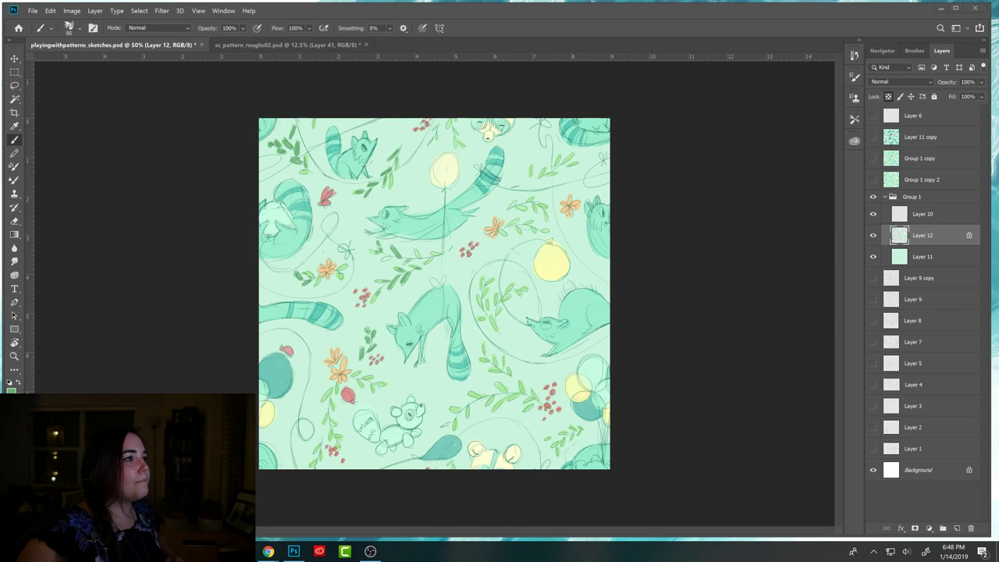
Open the recent file 5x7_postcard.psd, examine its leaf border and the Layer 4 artwork as colour reference, and close it without saving.
key(ctrl+a)
click(32, 10)
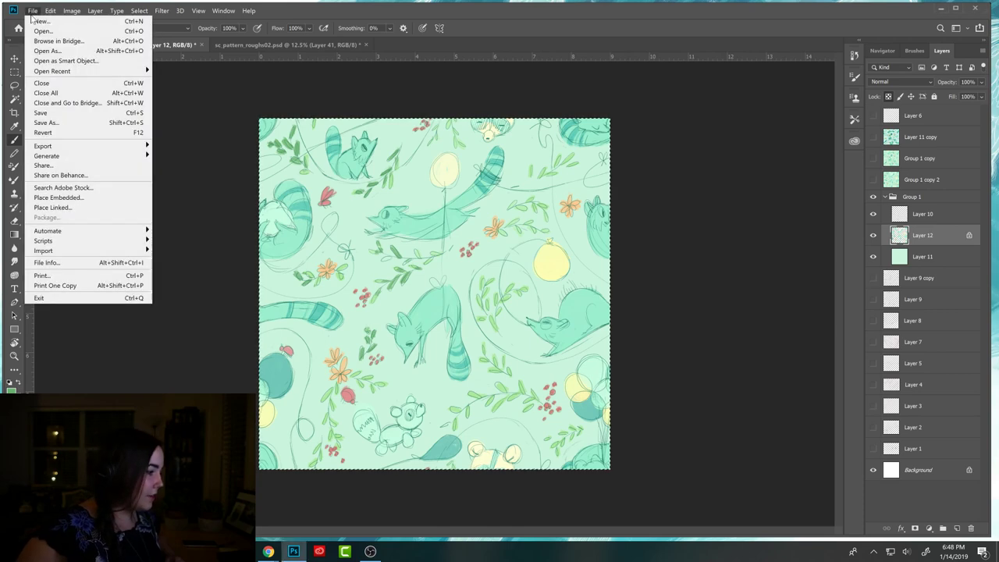
mouse_move(50, 71)
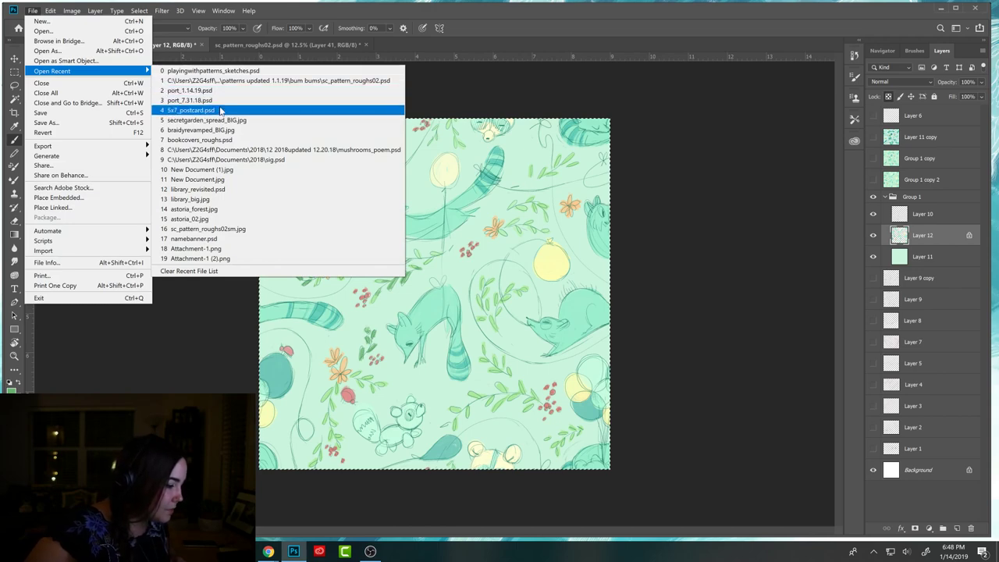
click(221, 110)
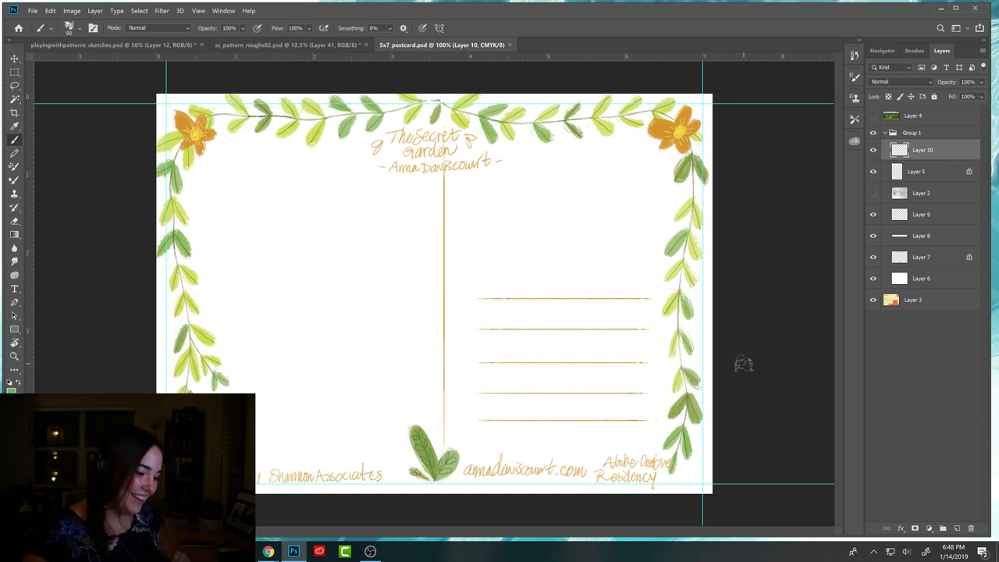
click(874, 115)
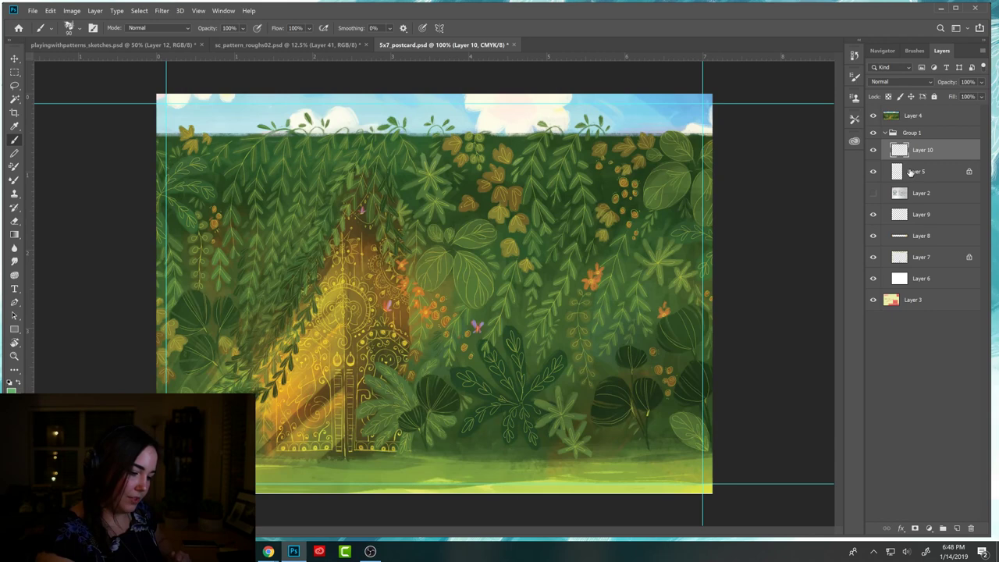
click(874, 115)
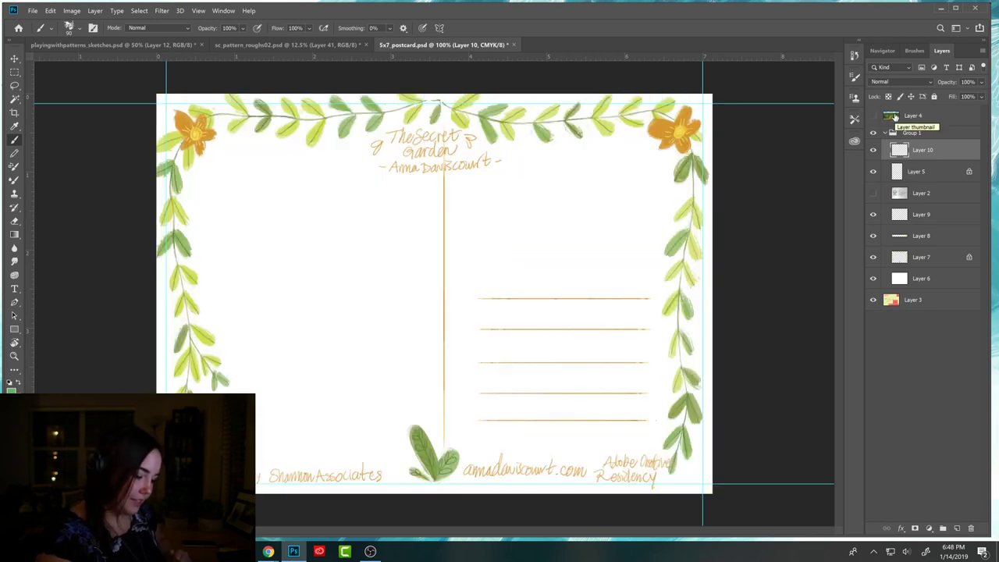
click(512, 45)
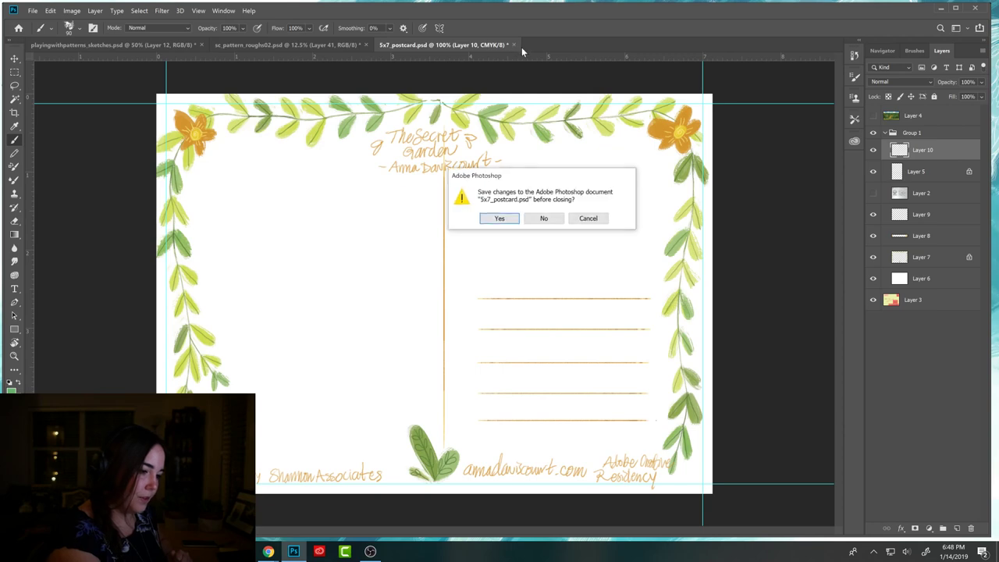
click(544, 218)
Toggle the visibility of Layer 12 and the Layer 10 sketch lines to examine the recoloured leaves with and without linework.
click(874, 235)
click(873, 235)
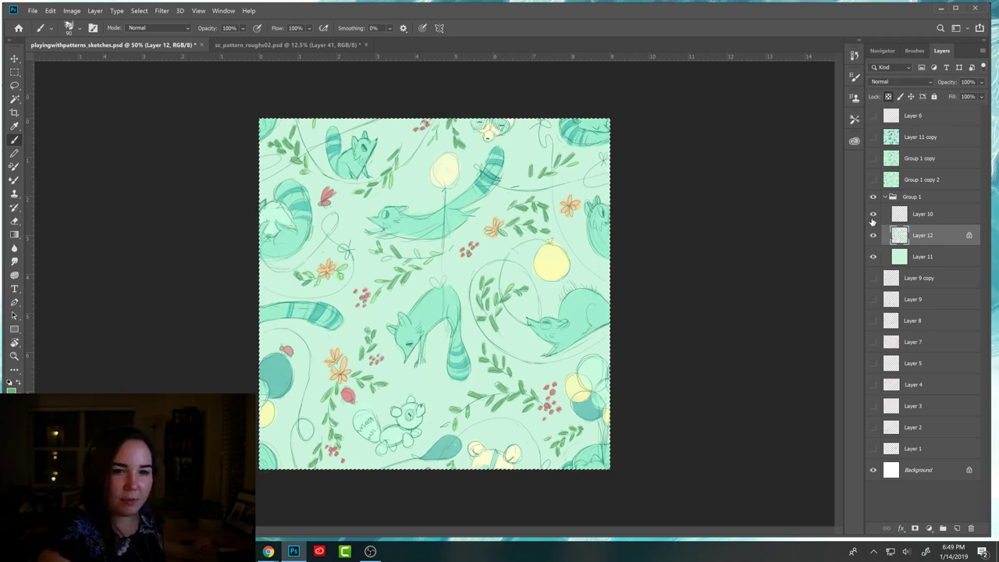
click(874, 214)
click(874, 215)
click(874, 216)
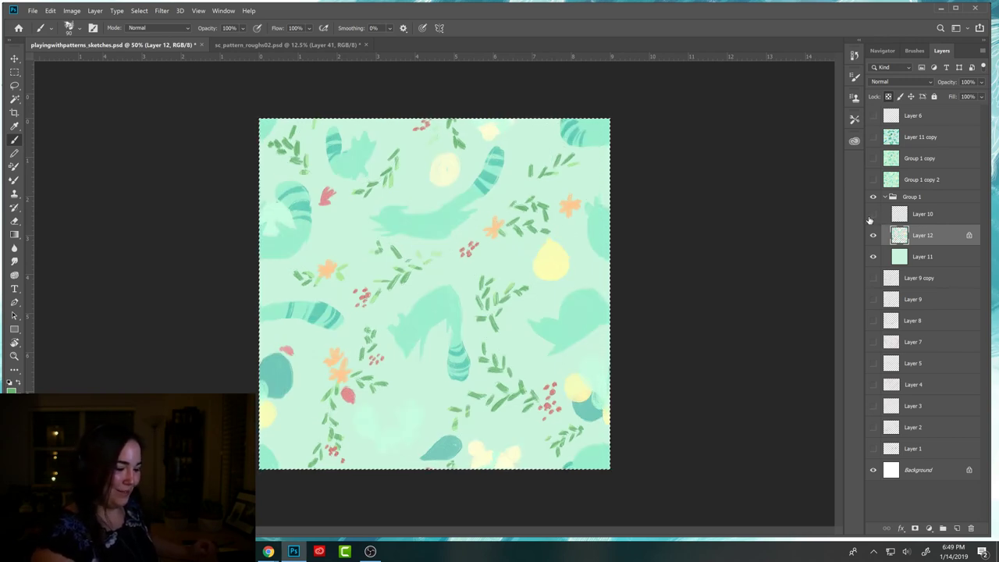
click(874, 214)
On Layer 12, repaint the pale balloon and cream motifs in brighter yellow, adding stripes to the balloon animal's tail and yellow raccoon eyes.
click(910, 216)
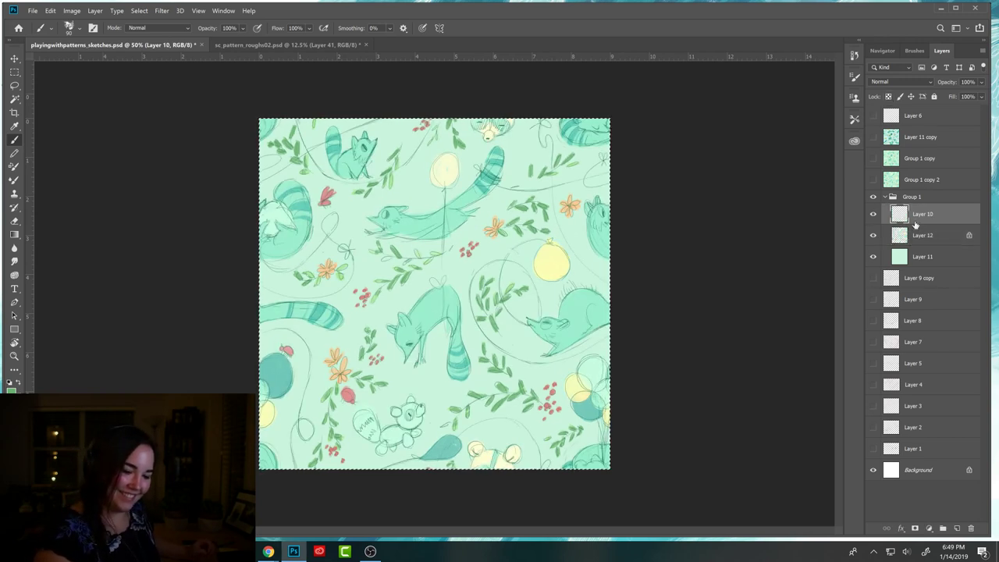
click(972, 228)
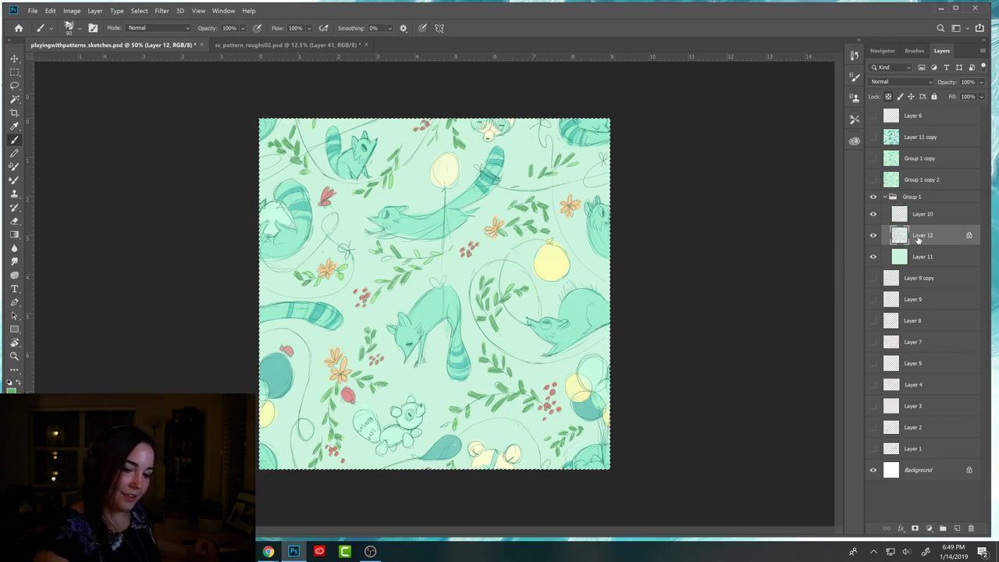
alt+click(450, 160)
drag(450, 159, 433, 180)
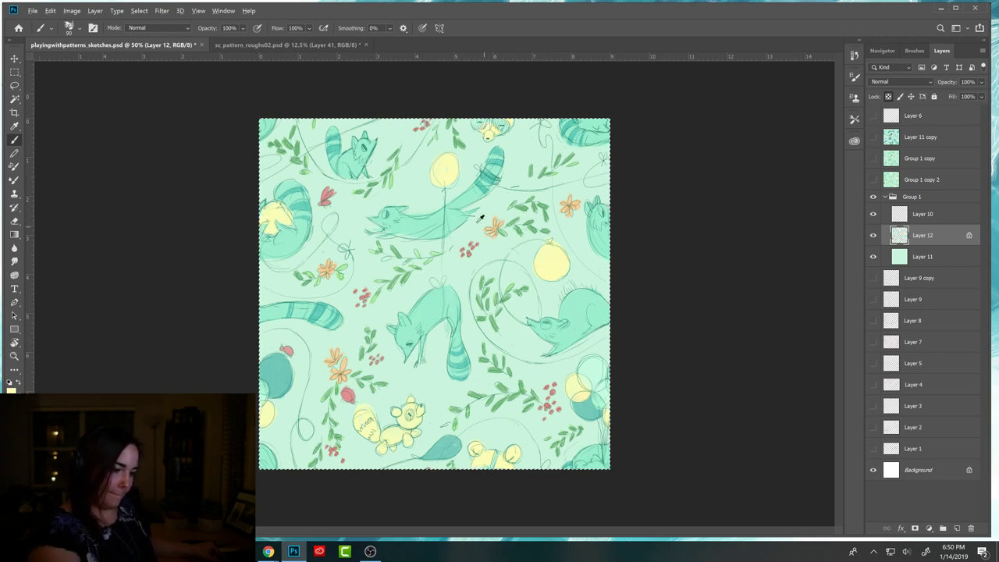
alt+click(270, 378)
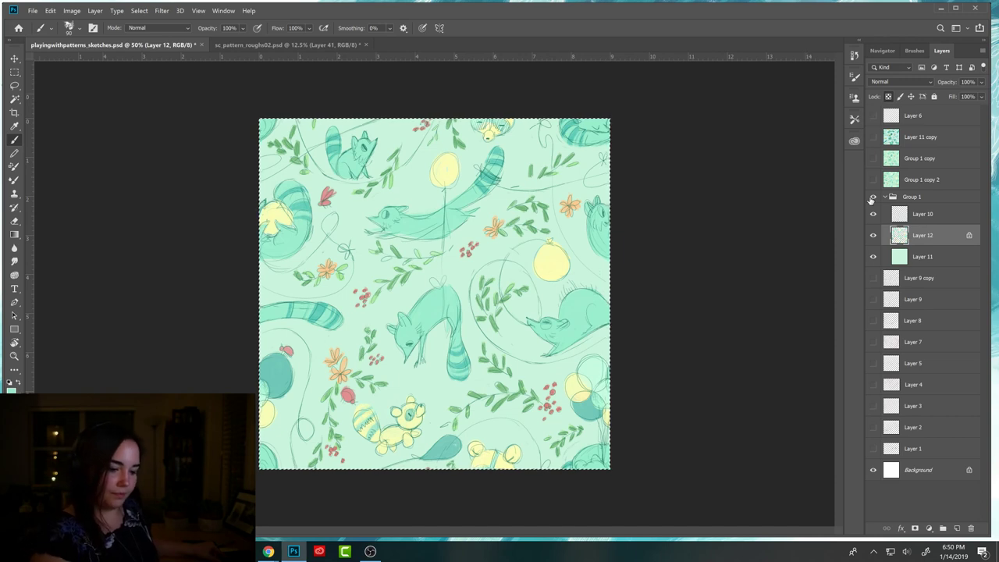
alt+click(577, 375)
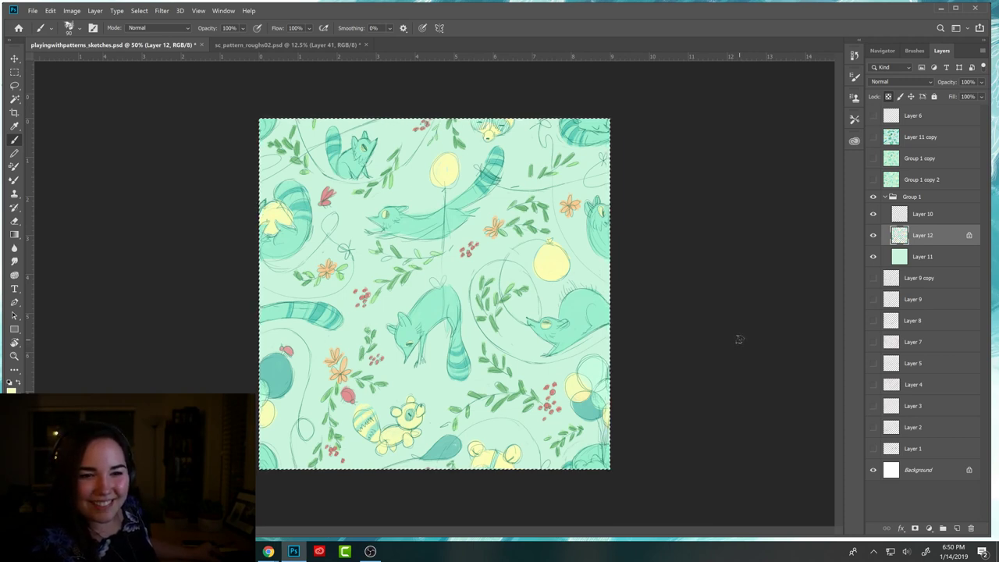
Compare the pattern with the Layer 10 linework shown and hidden to check the new yellow accents.
click(873, 235)
click(879, 214)
click(879, 215)
click(879, 214)
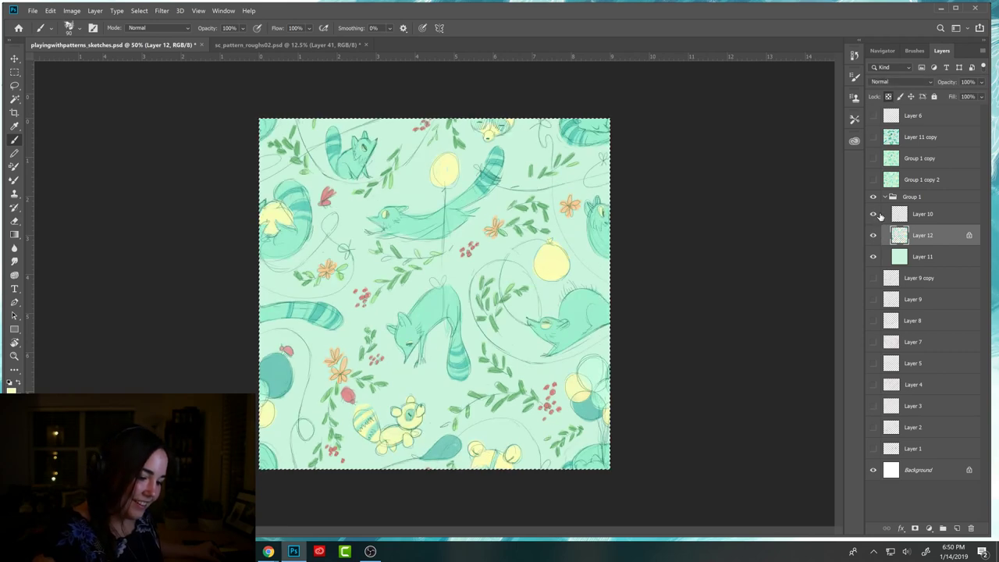
Collapse Group 1, duplicate it, and merge the duplicate into a single layer for the updated pattern tile.
click(921, 215)
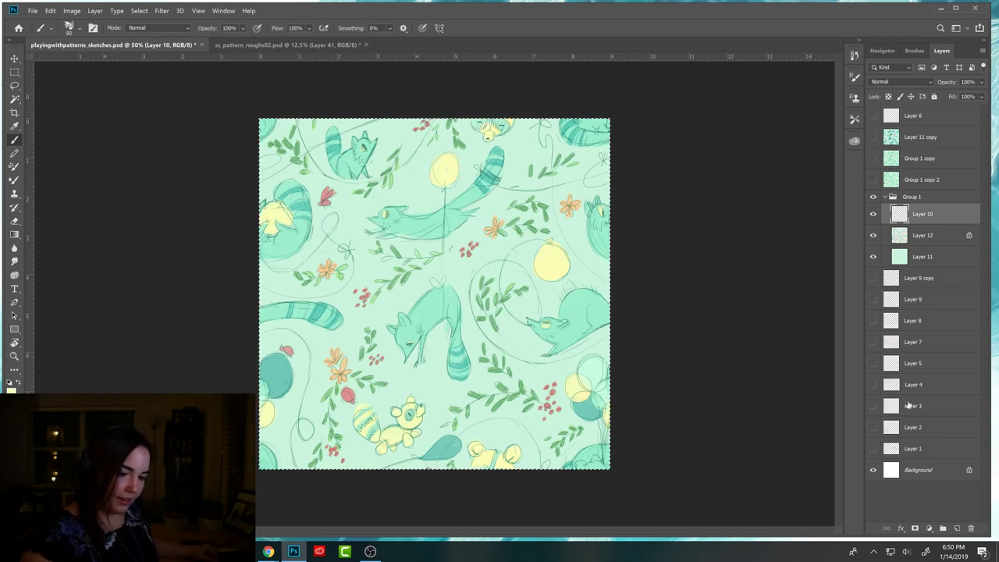
click(890, 198)
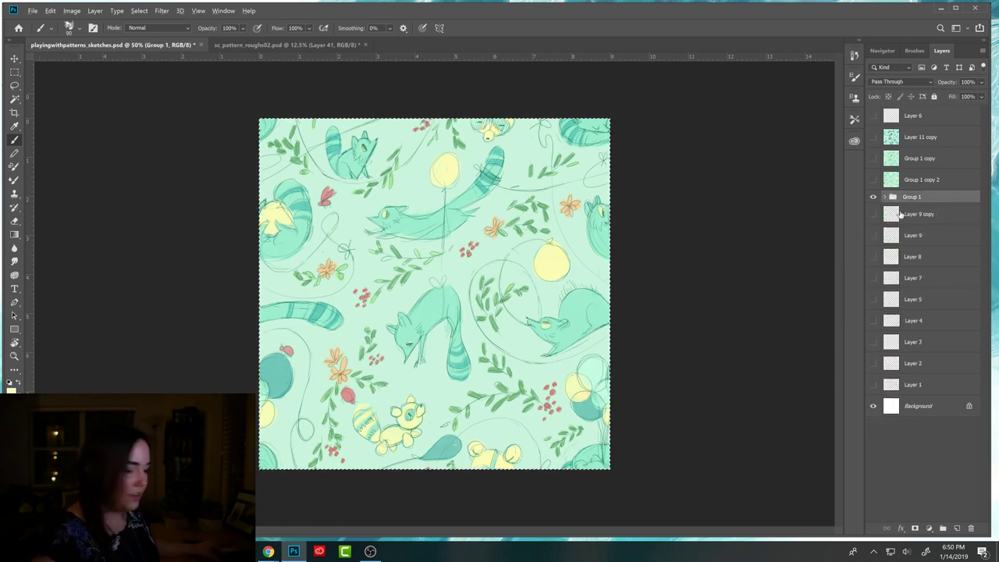
key(ctrl+j)
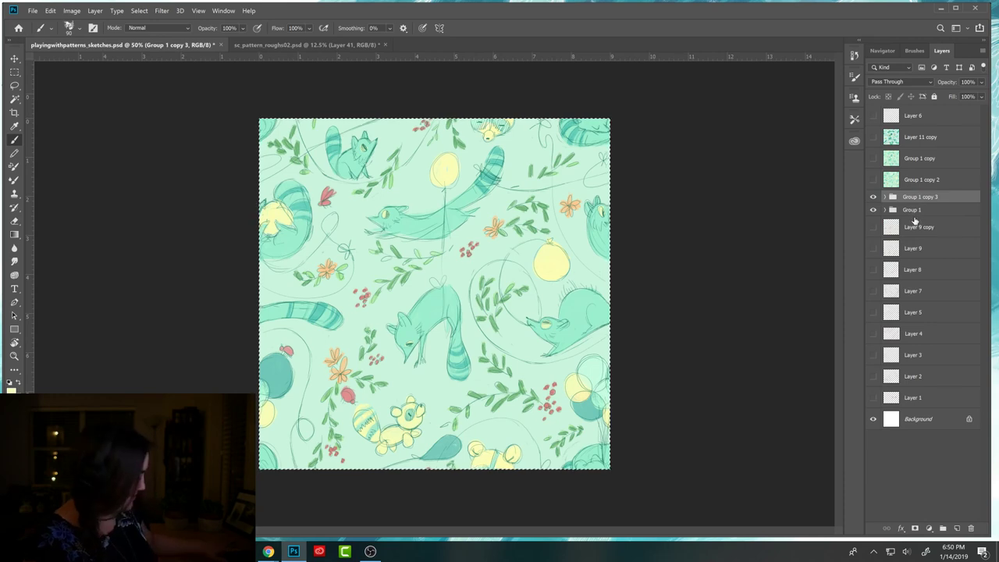
key(ctrl+e)
key(m)
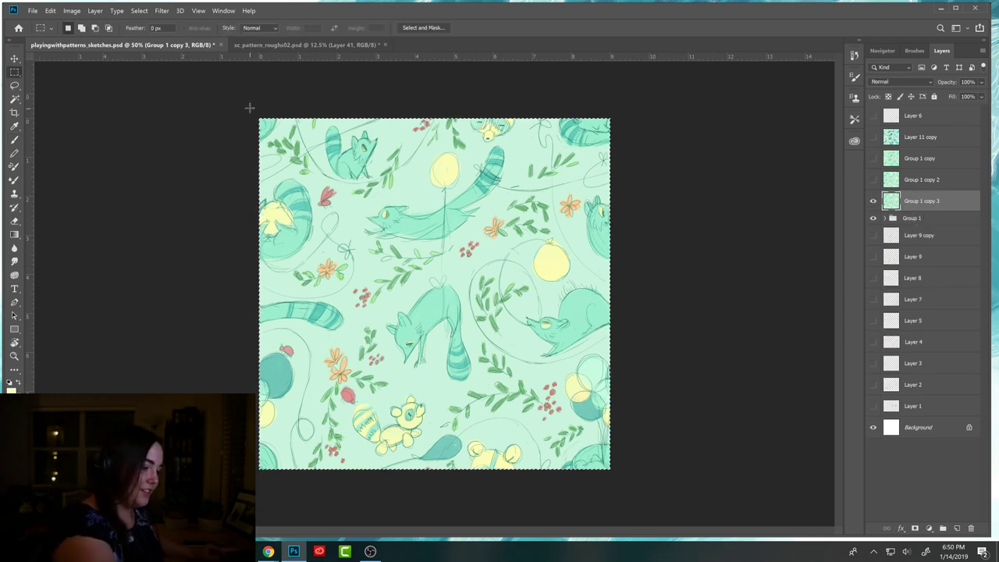
Define the merged Group 1 copy 3 tile as a new pattern named egpattern.
click(50, 10)
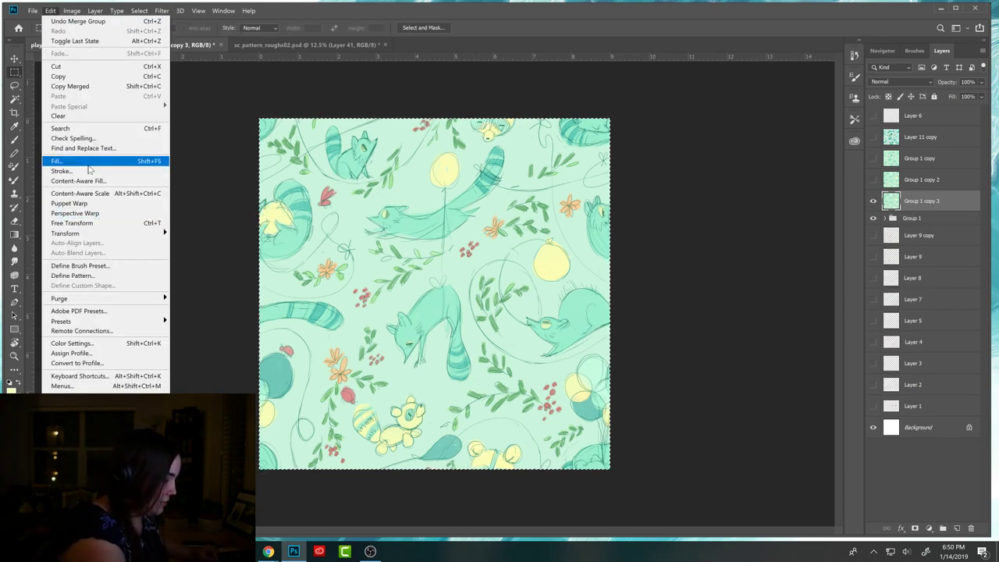
click(73, 276)
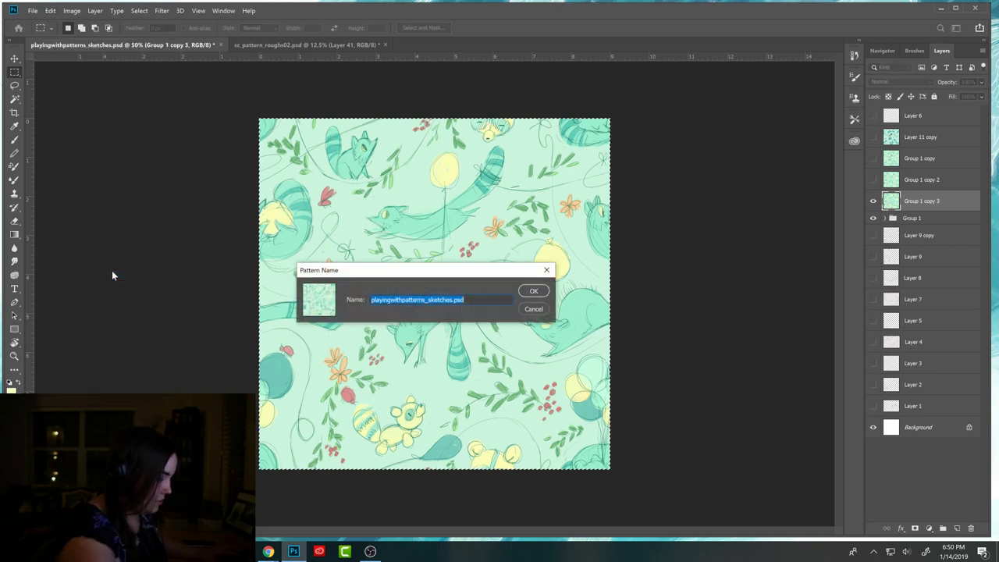
text(egpattern)
click(534, 290)
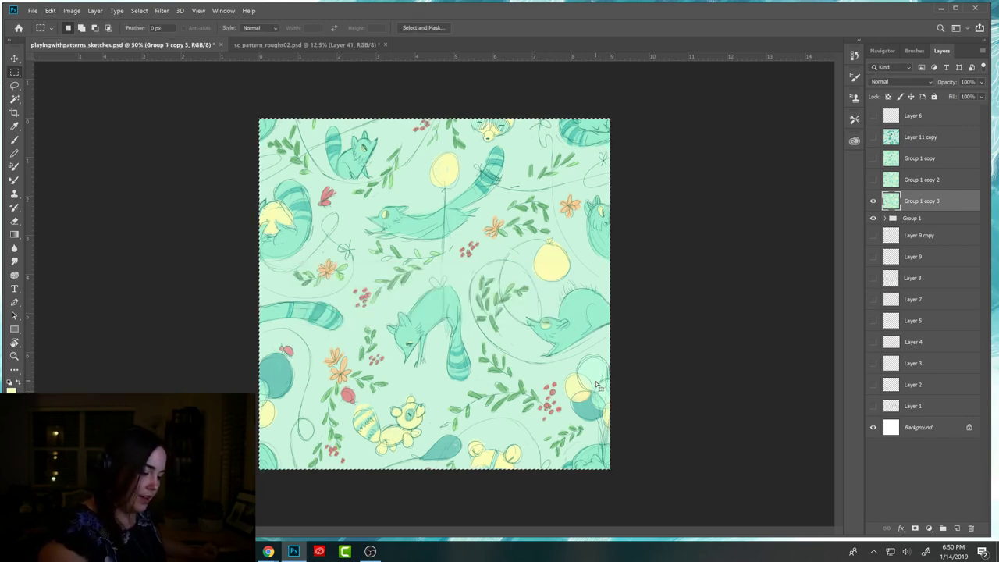
Switch to sc_pattern_roughs02.psd and hide Layer 41 and Layer 40.
click(71, 10)
mouse_move(50, 11)
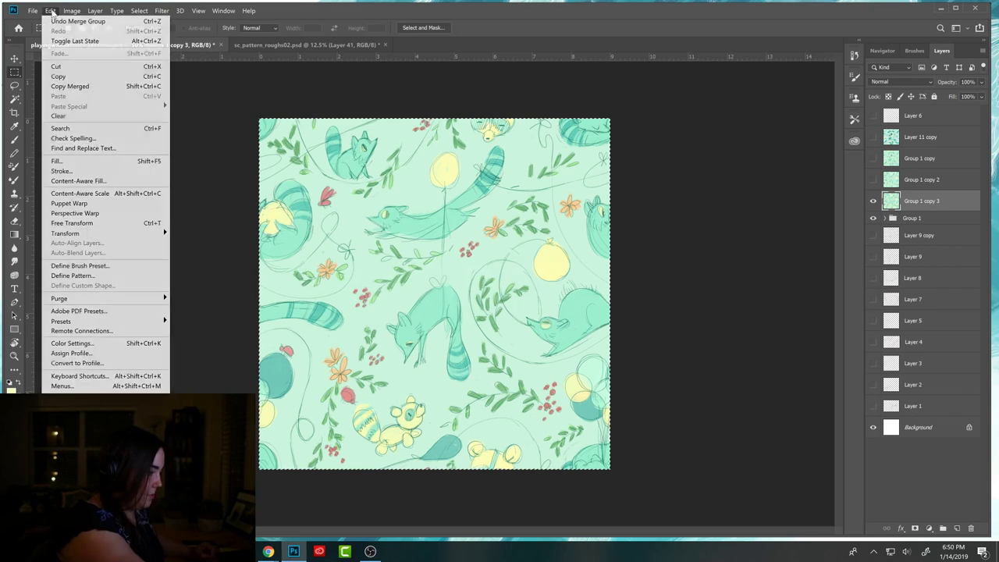
click(269, 45)
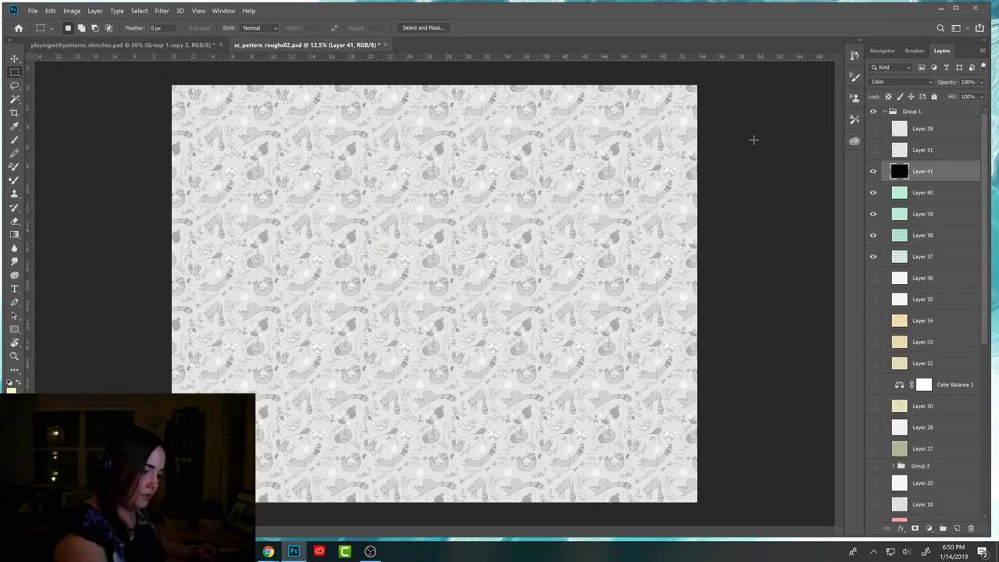
drag(873, 171, 872, 192)
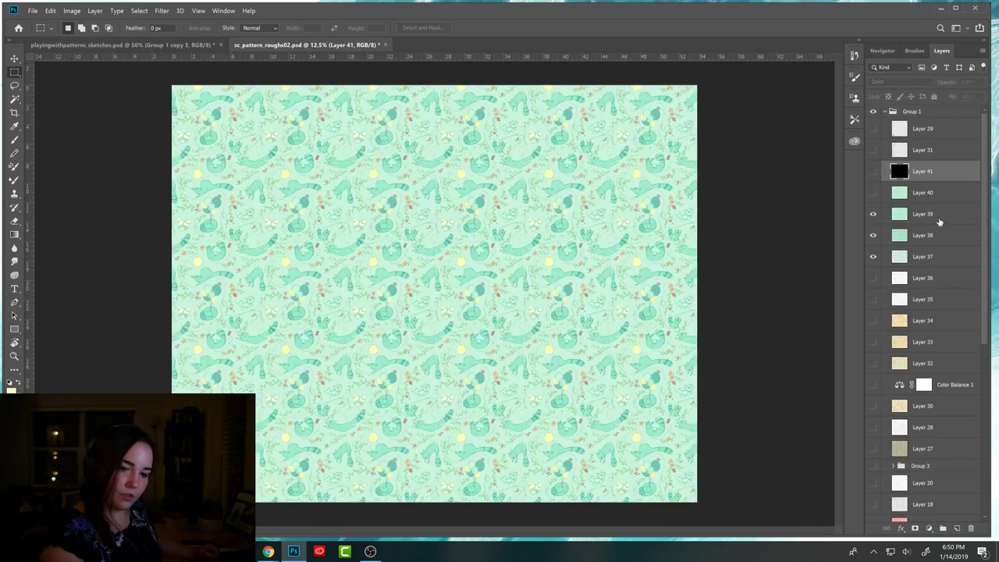
Add a new layer above Layer 41 and fill it with the newly defined raccoon pattern.
click(958, 529)
click(51, 12)
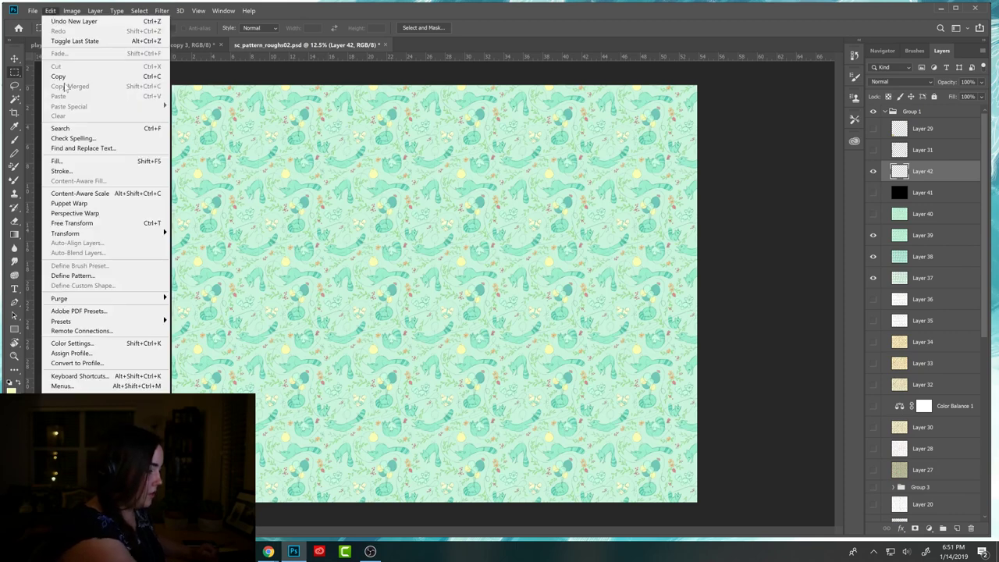
click(75, 162)
click(175, 243)
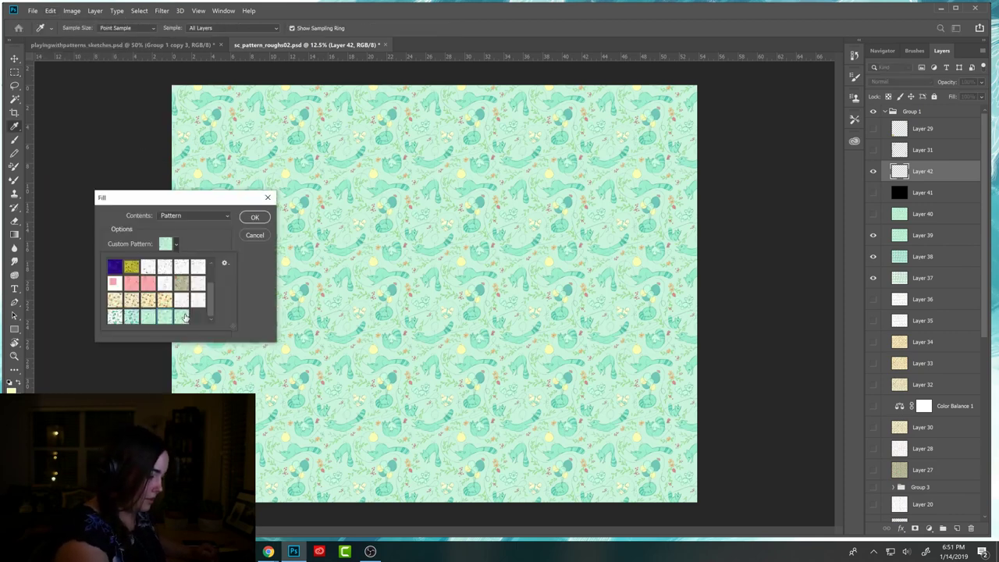
click(267, 218)
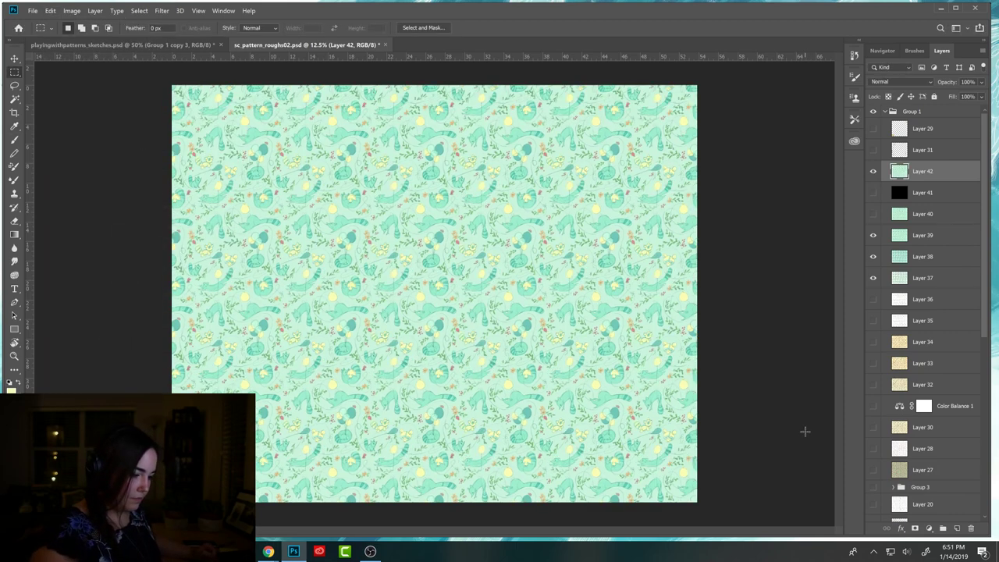
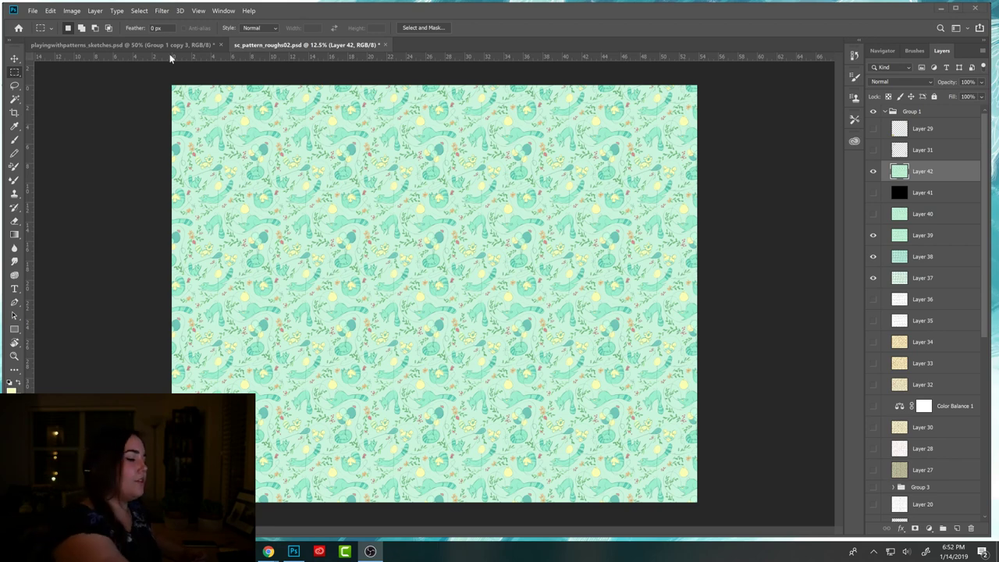
Return to playingwithpatterns_sketches.psd, hide Group 1 copy 3, and expand Group 1 to select Layer 12.
click(124, 44)
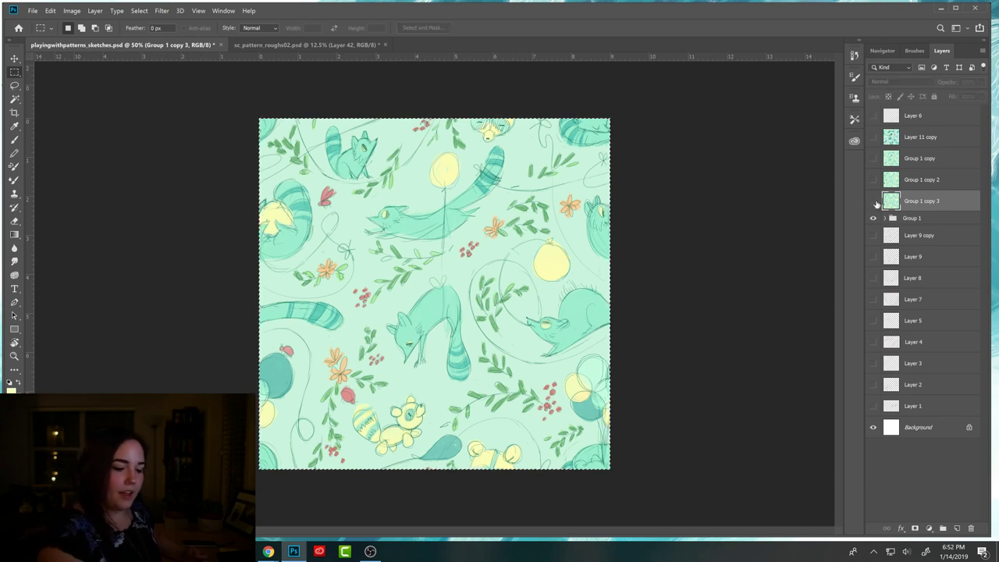
click(873, 218)
click(873, 219)
click(886, 218)
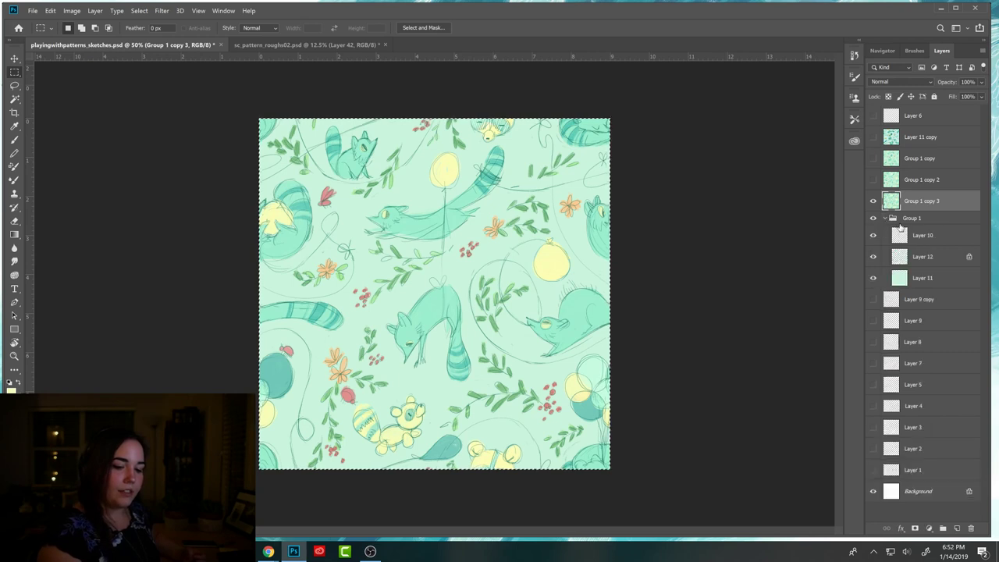
click(873, 201)
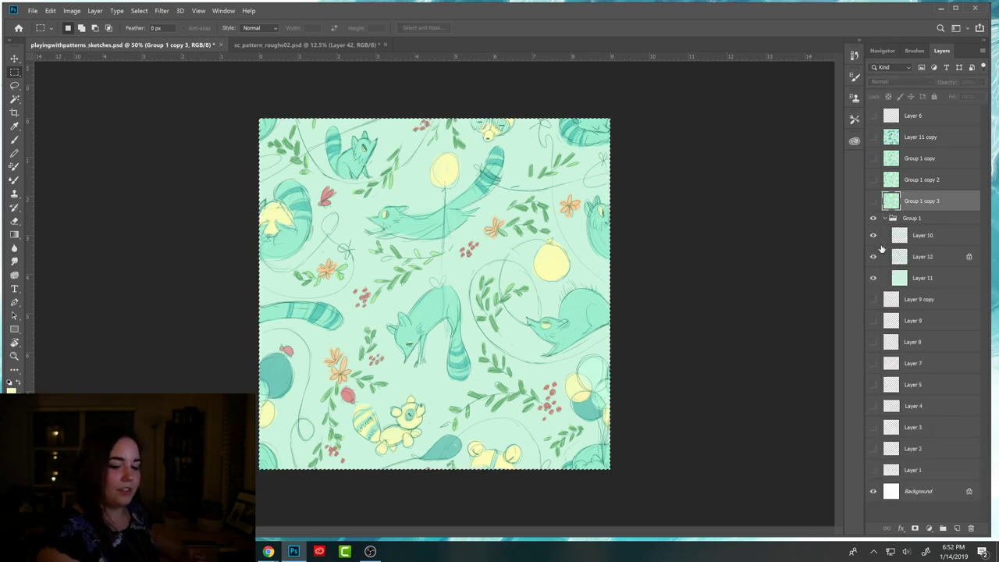
click(873, 236)
click(874, 236)
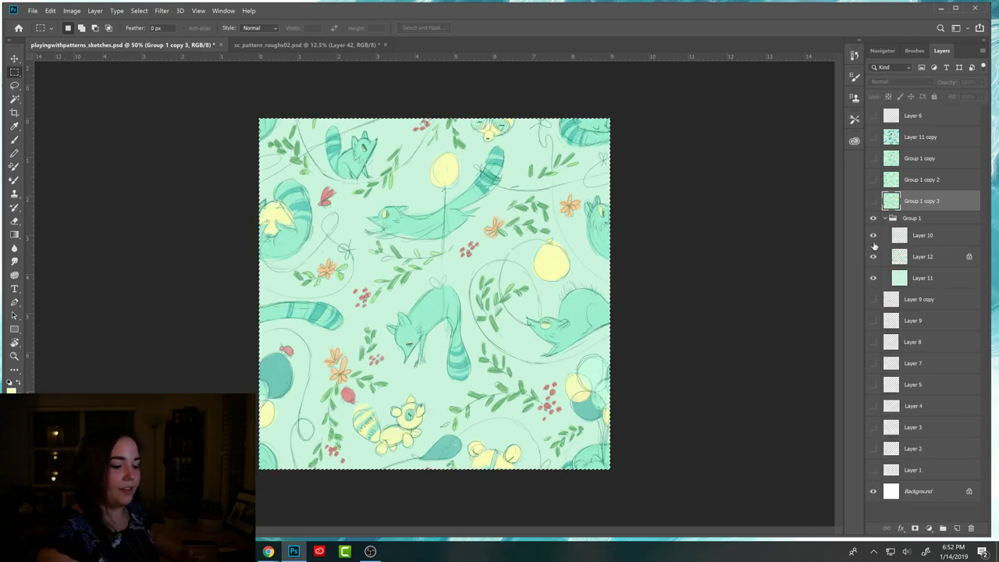
click(907, 258)
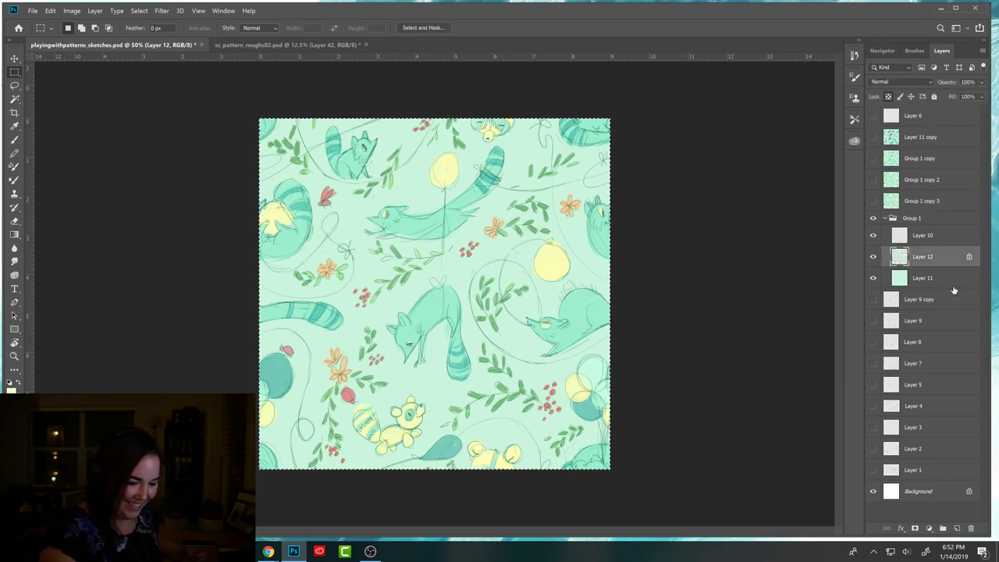
With the Brush on Layer 12, sample the leaf green and dab it near the looped string above the orange flower.
key(b)
alt+click(435, 251)
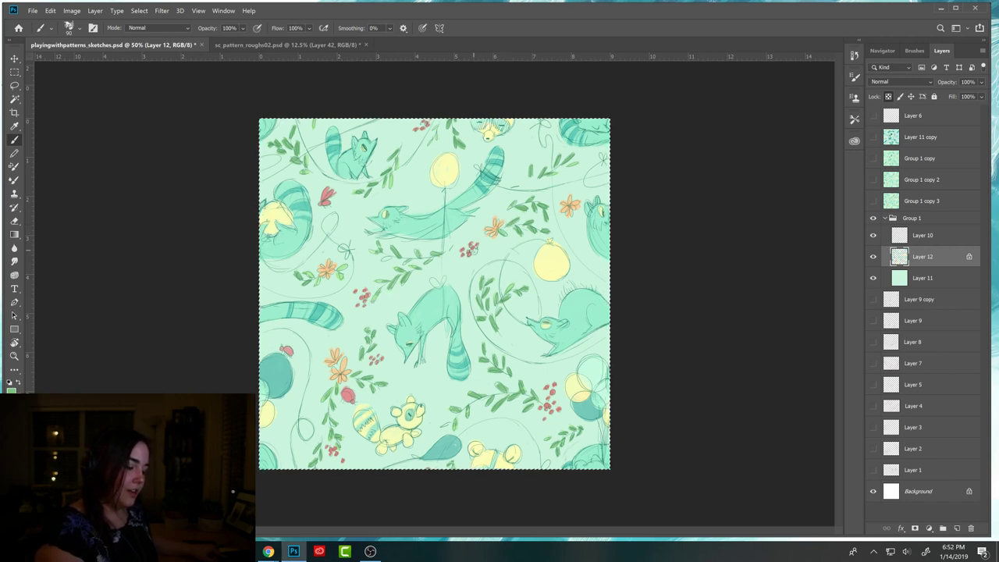
drag(340, 255, 345, 247)
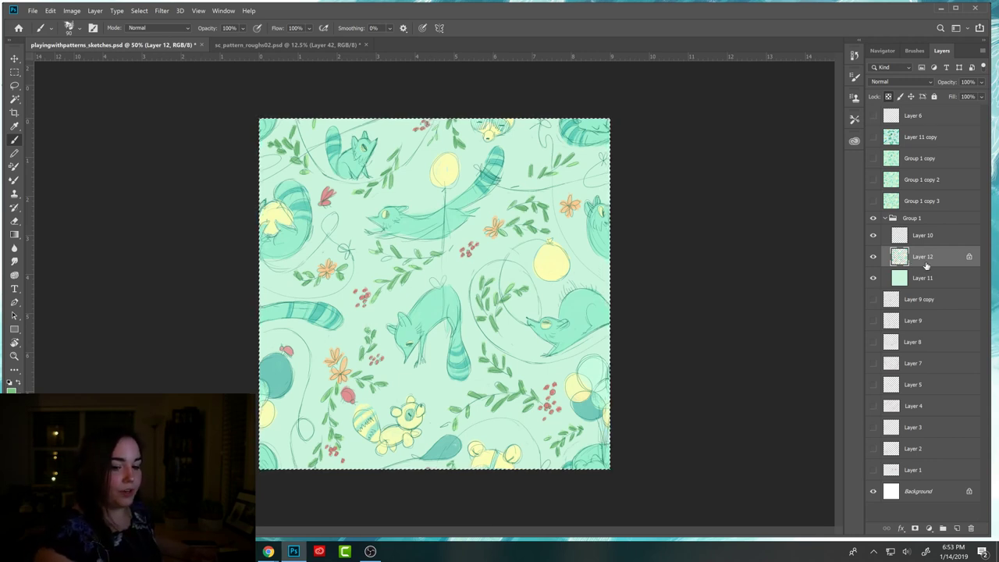
key(super)
key(super)
Try pale mint #cefff3 stripes on the bending raccoon's tail.
click(11, 381)
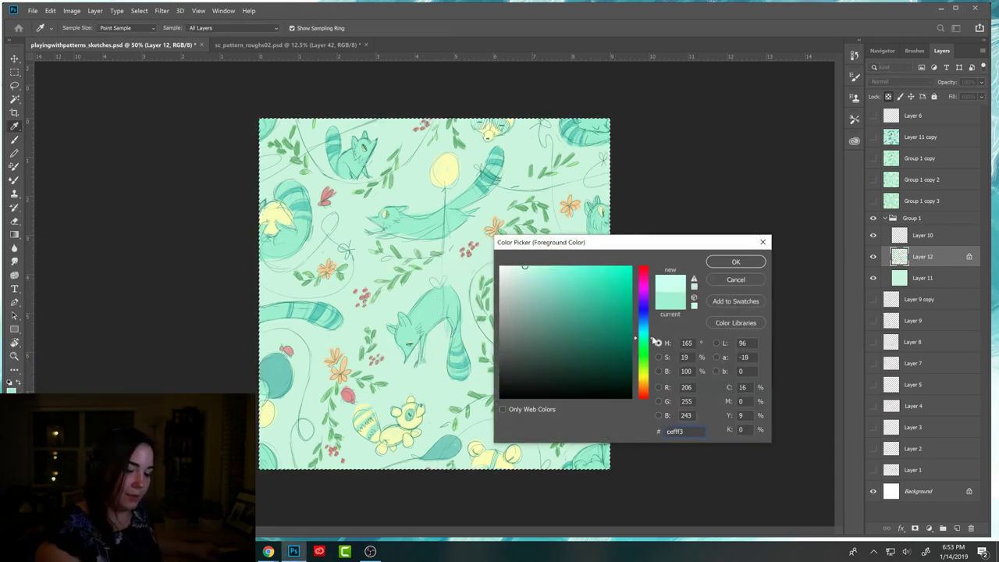
click(735, 262)
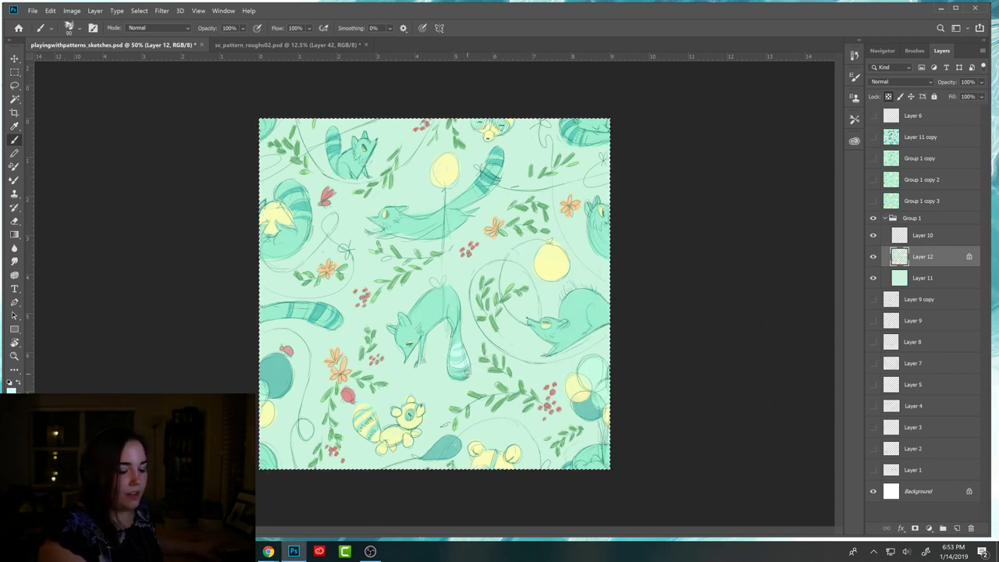
alt+click(464, 373)
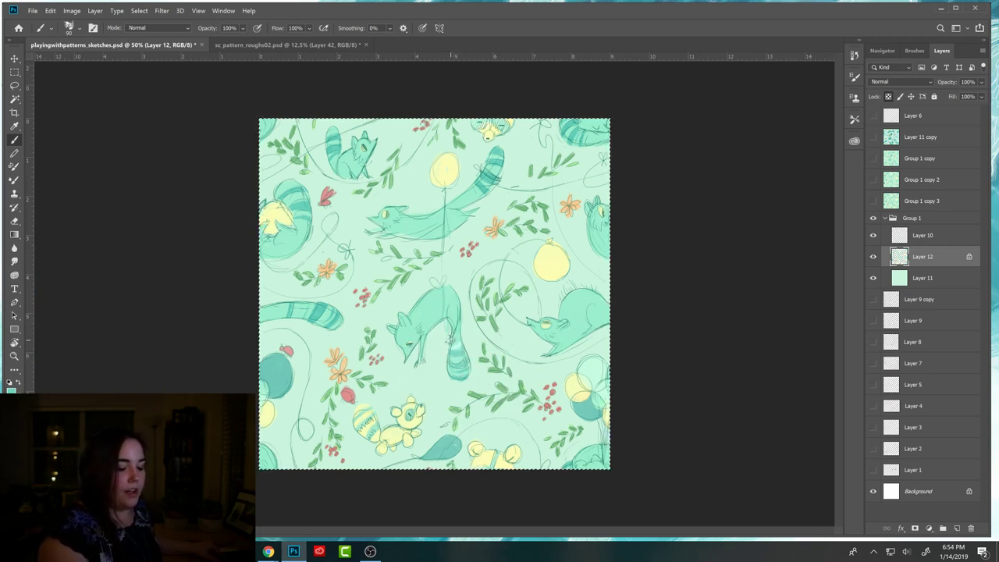
On Layer 12, paint darker teal masks around the eyes of the leaping and bending raccoons, and sample yellow for the eye accent.
alt+click(464, 331)
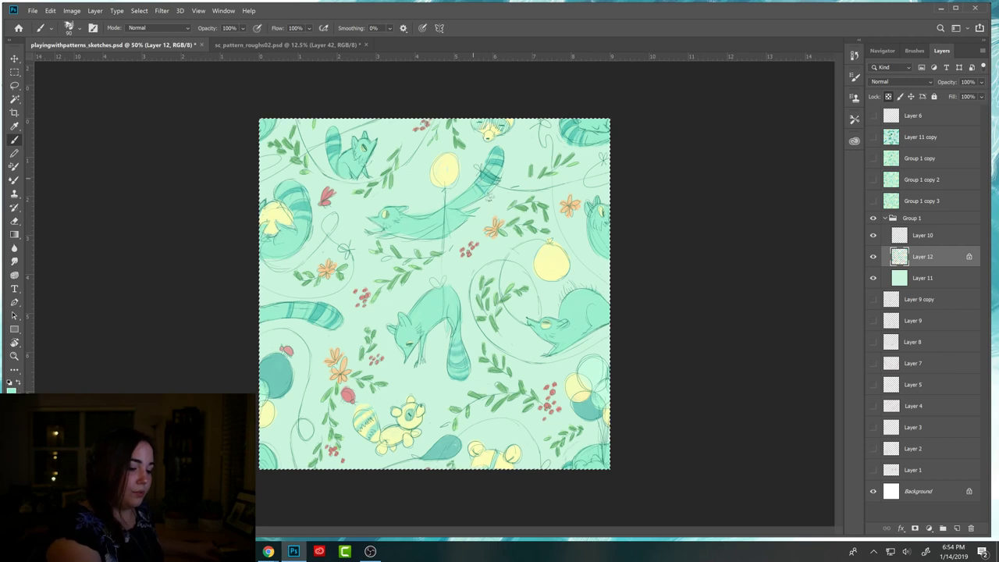
drag(488, 187, 475, 180)
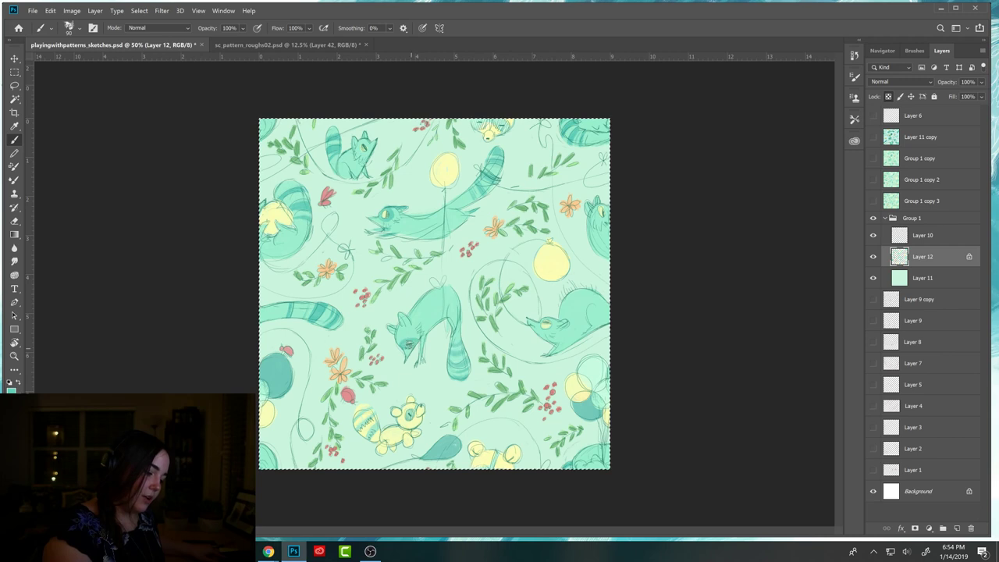
alt+click(421, 415)
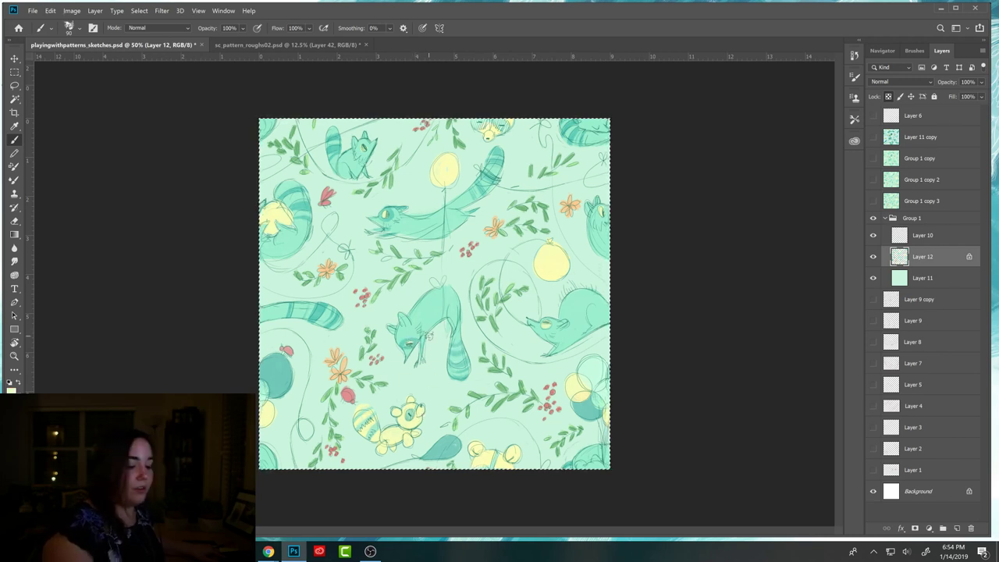
Add a darker teal mask and yellow eye to the small sitting raccoon, and fill the outlined balloon in the cluster with teal.
alt+click(405, 336)
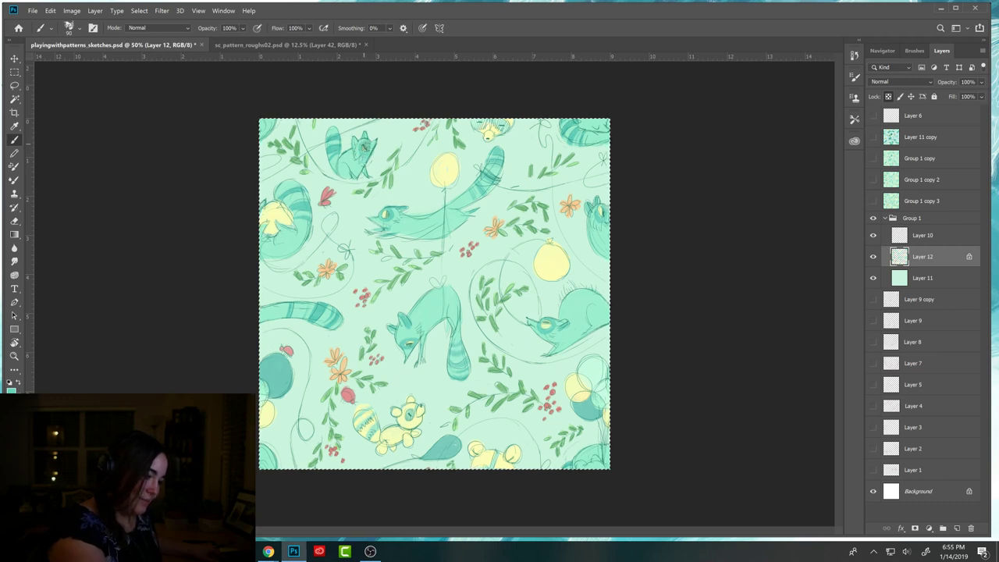
alt+click(447, 166)
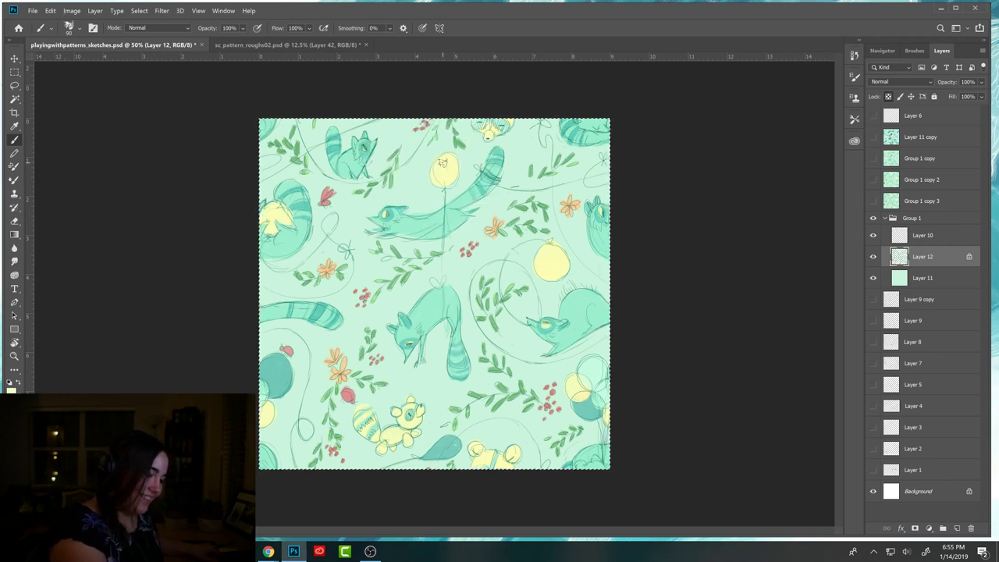
alt+click(367, 148)
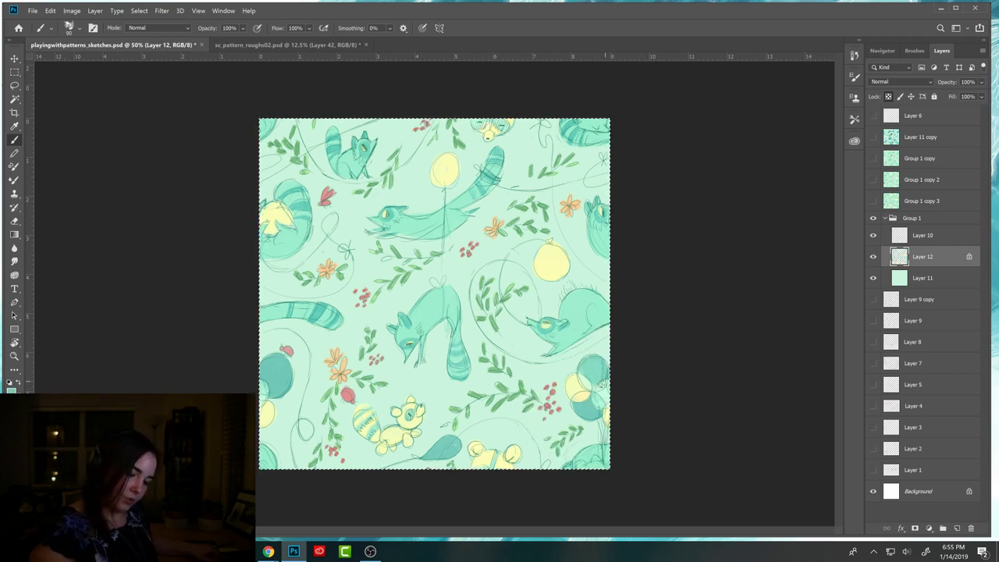
alt+click(609, 381)
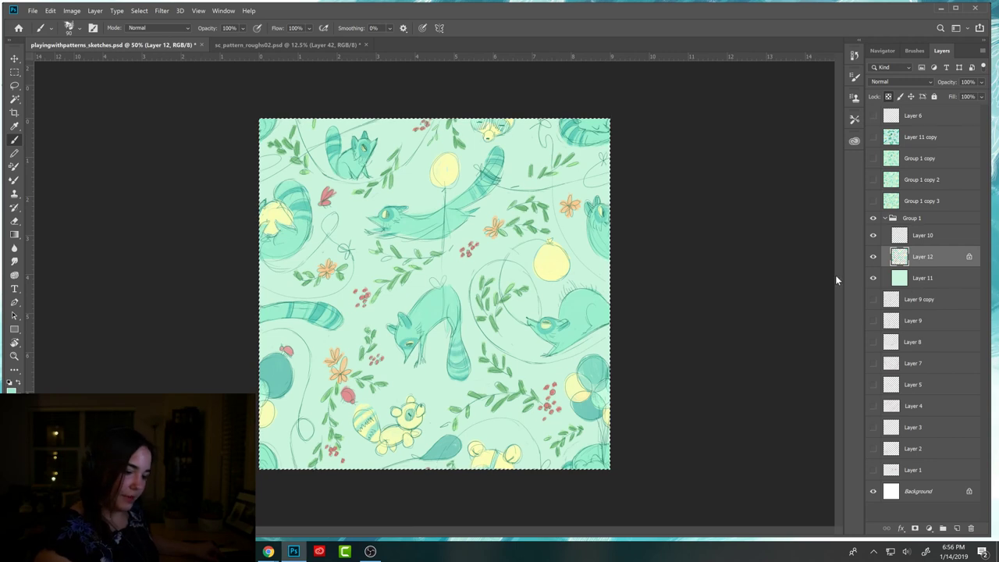
Paint the orange flowers on Layer 12 with pale yellow sampled from the artwork.
alt+click(337, 361)
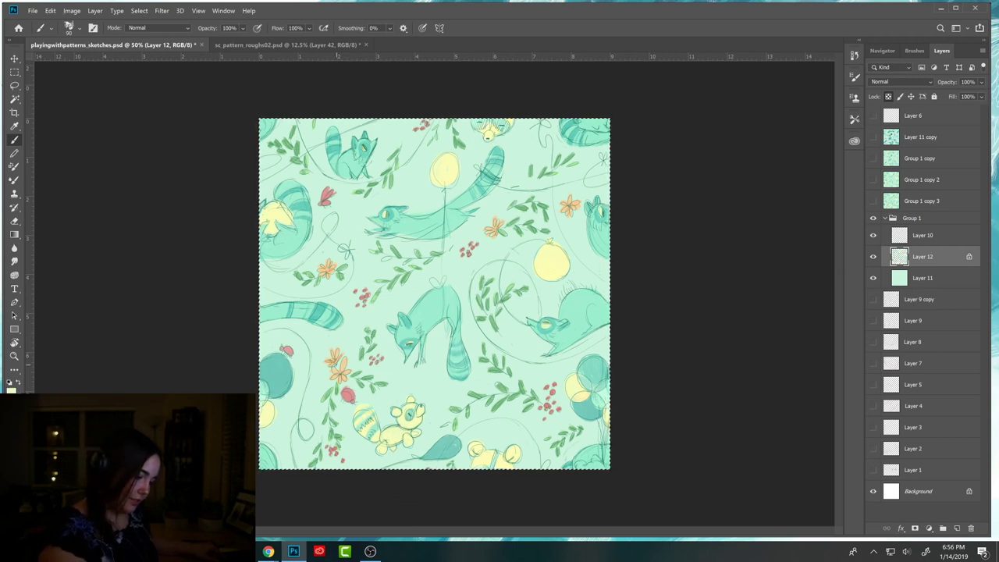
click(343, 382)
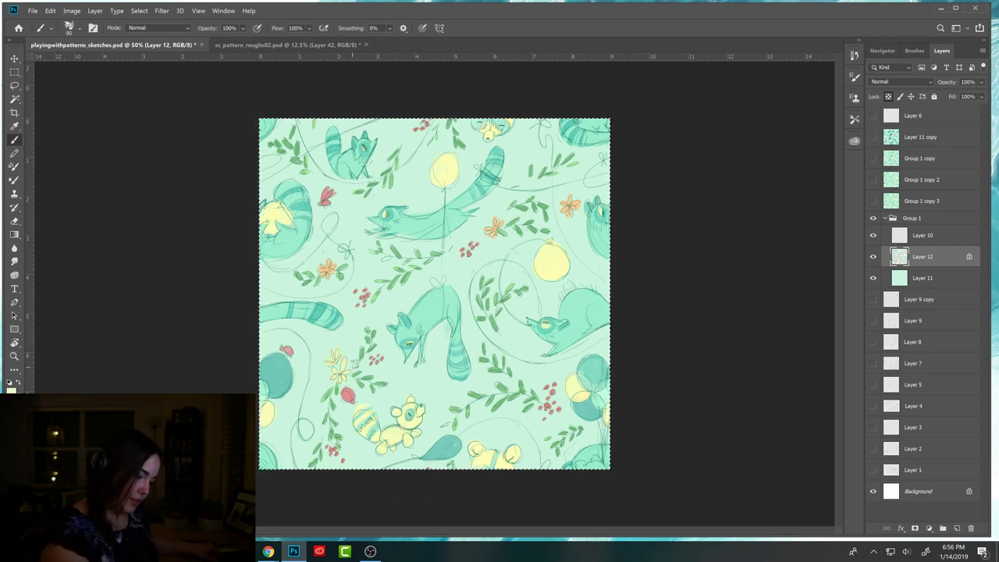
drag(326, 267, 330, 271)
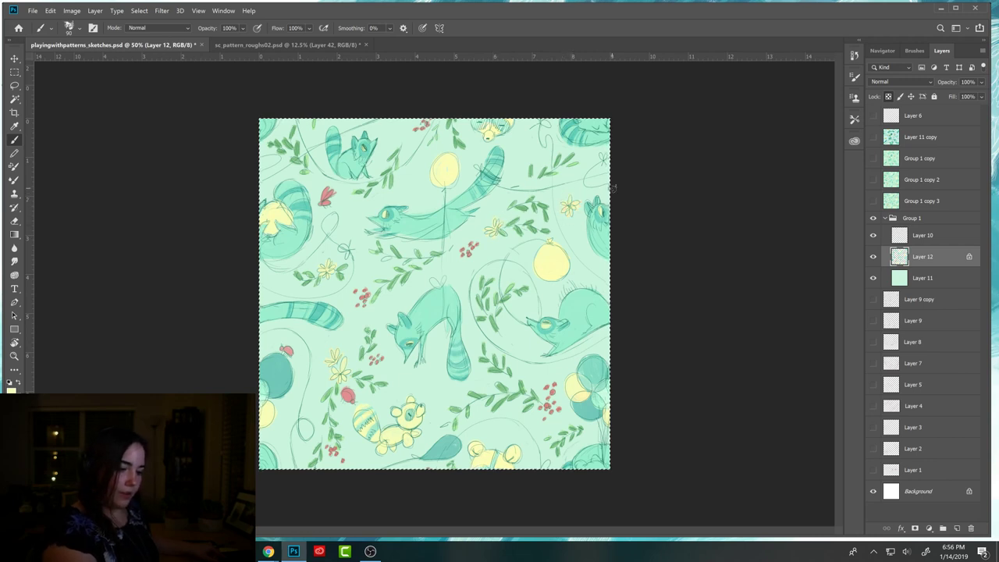
Duplicate Group 1 and merge the copy into a single layer above it.
click(886, 218)
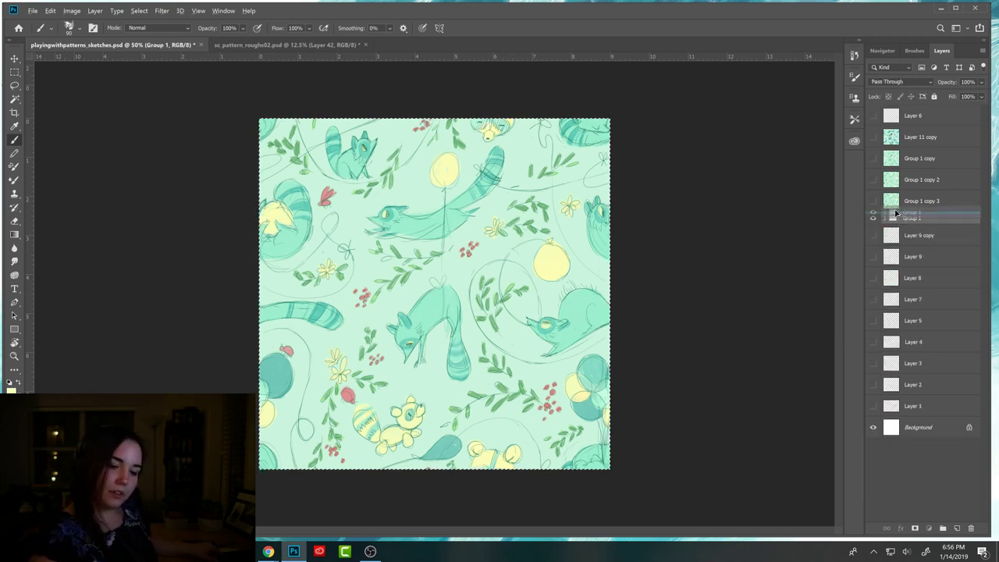
key(ctrl+j)
key(ctrl+e)
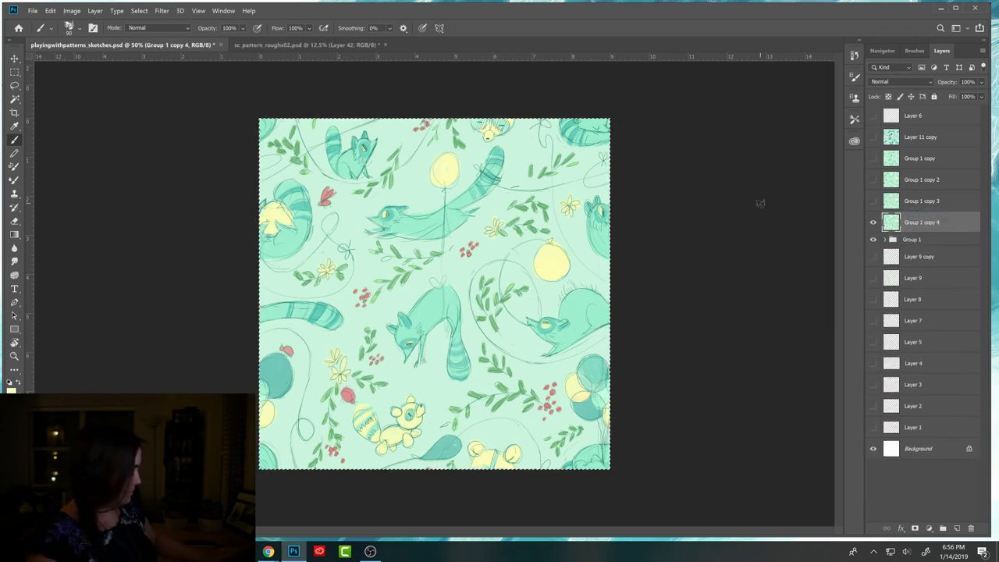
Define a named pattern from the merged raccoon artwork with the yellow flowers.
click(51, 11)
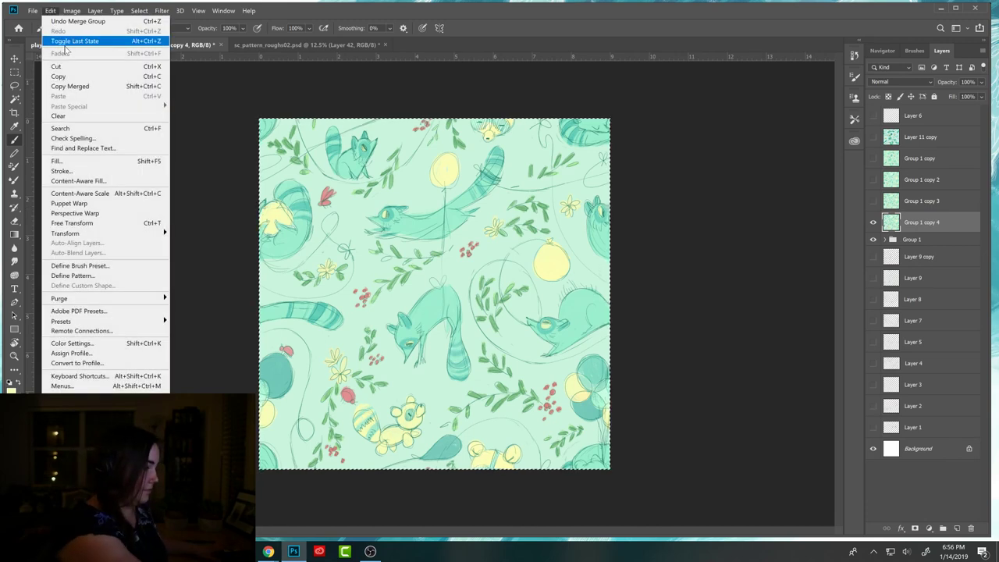
click(89, 277)
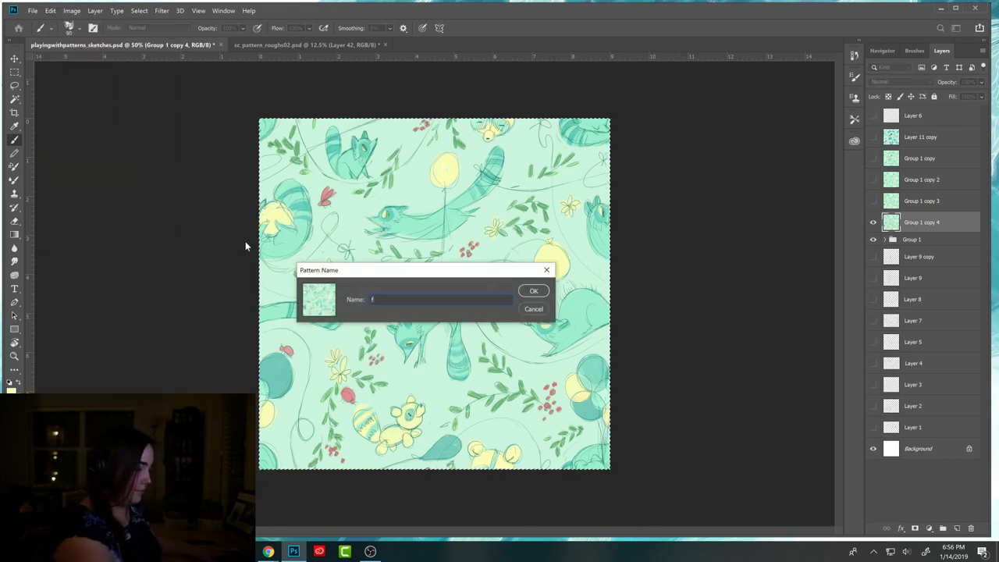
text(test)
click(535, 291)
Fill Layer 43 in sc_pattern_roughs02.psd with the newly defined custom pattern.
click(309, 45)
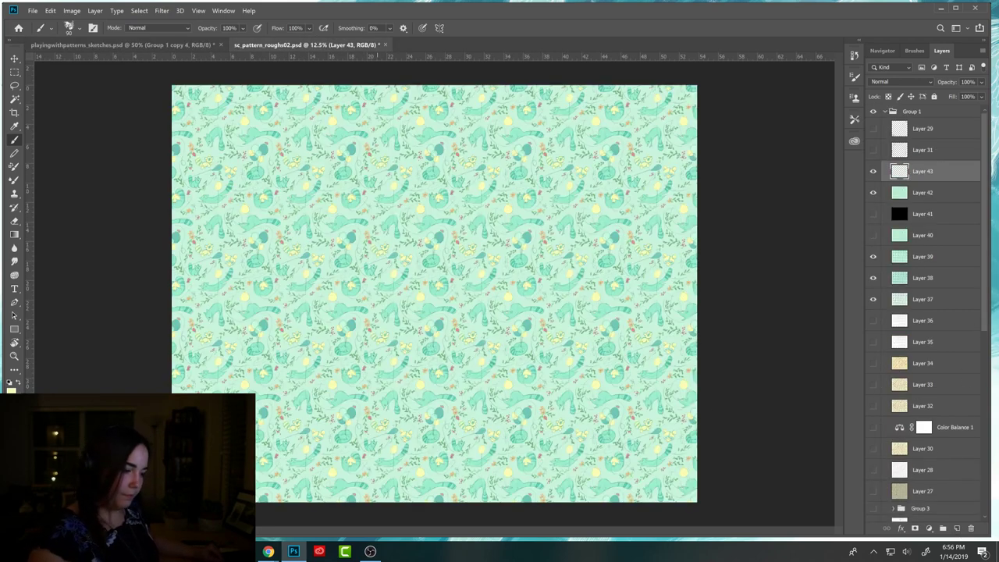
click(50, 10)
click(72, 161)
click(194, 215)
click(178, 263)
click(177, 245)
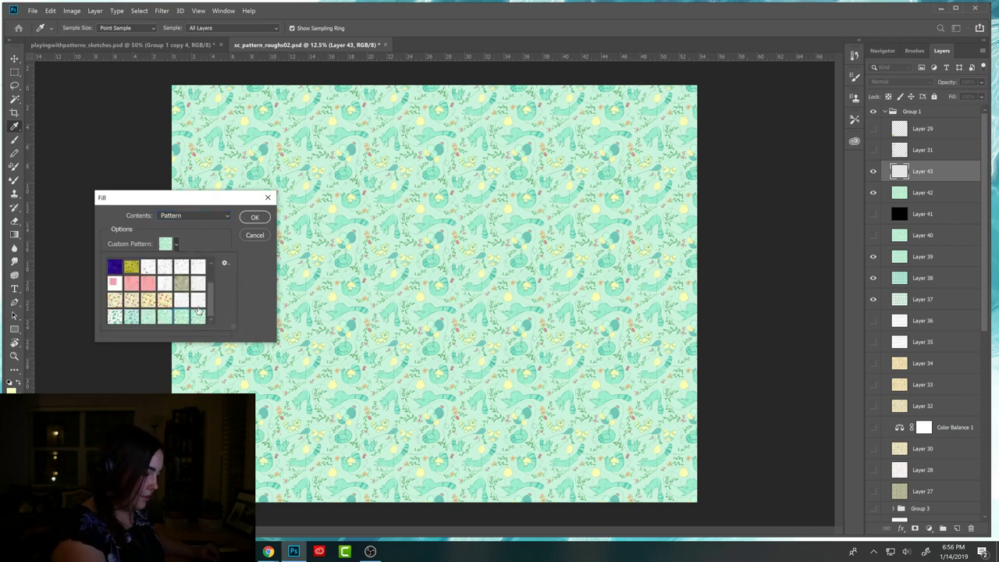
click(264, 217)
key(b)
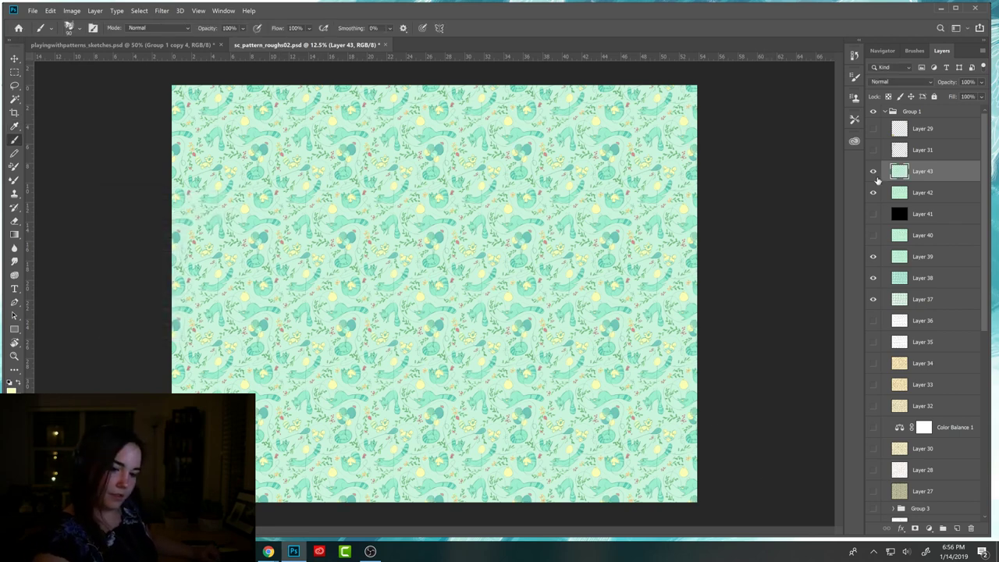
Toggle Layer 43's visibility repeatedly to compare the new flower colour with the previous pattern on Layer 42.
click(874, 175)
click(874, 176)
click(874, 178)
click(874, 178)
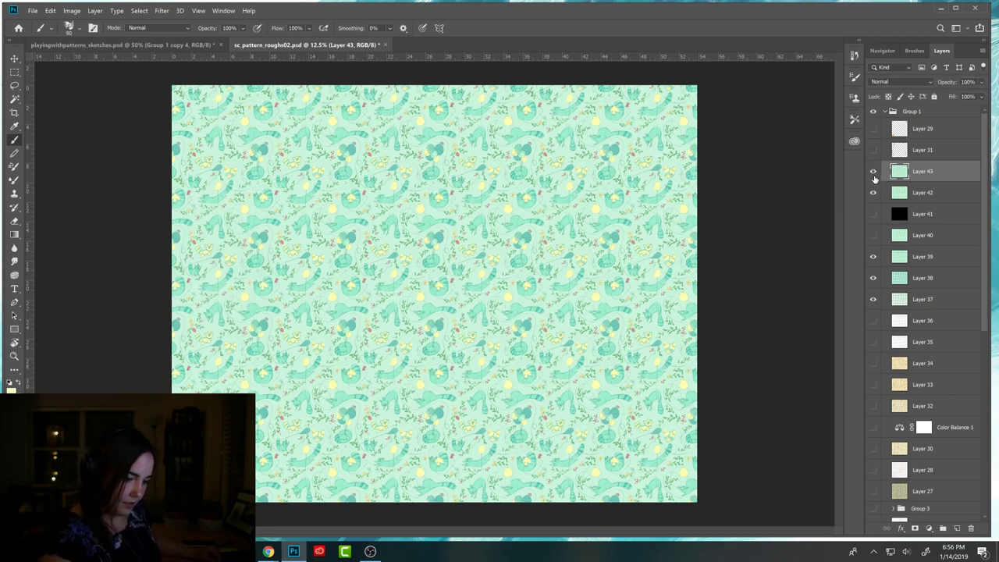
click(874, 178)
click(874, 178)
click(874, 178)
click(875, 179)
click(875, 179)
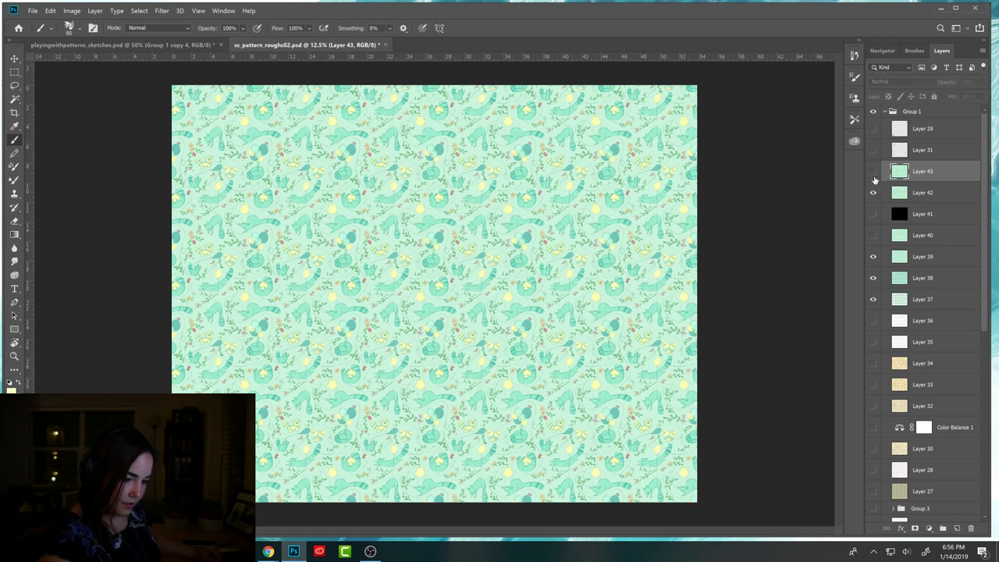
click(874, 178)
click(874, 179)
click(876, 180)
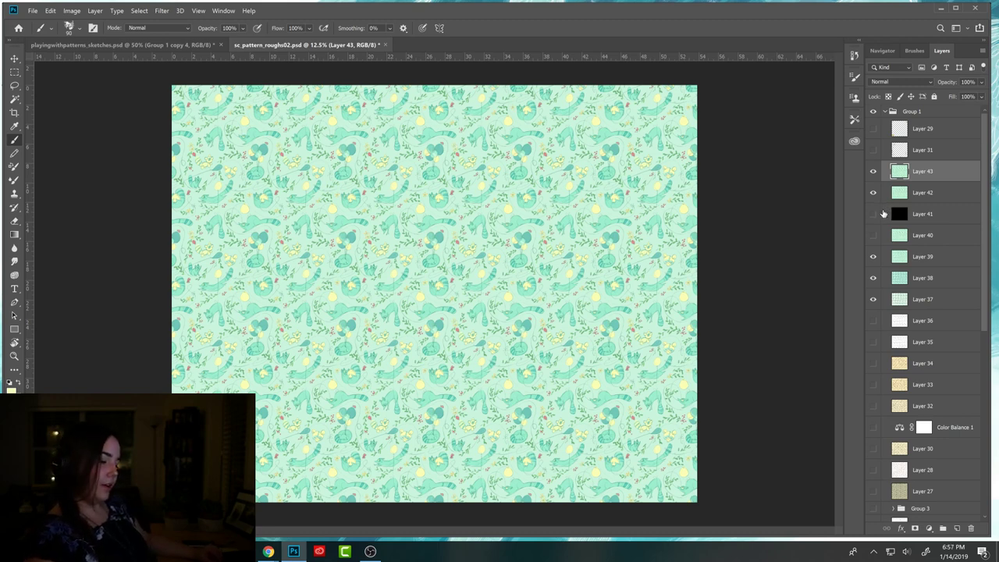
In playingwithpatterns_sketches.psd, hide Group 1 copy 4 and reveal the layers inside Group 1.
click(125, 44)
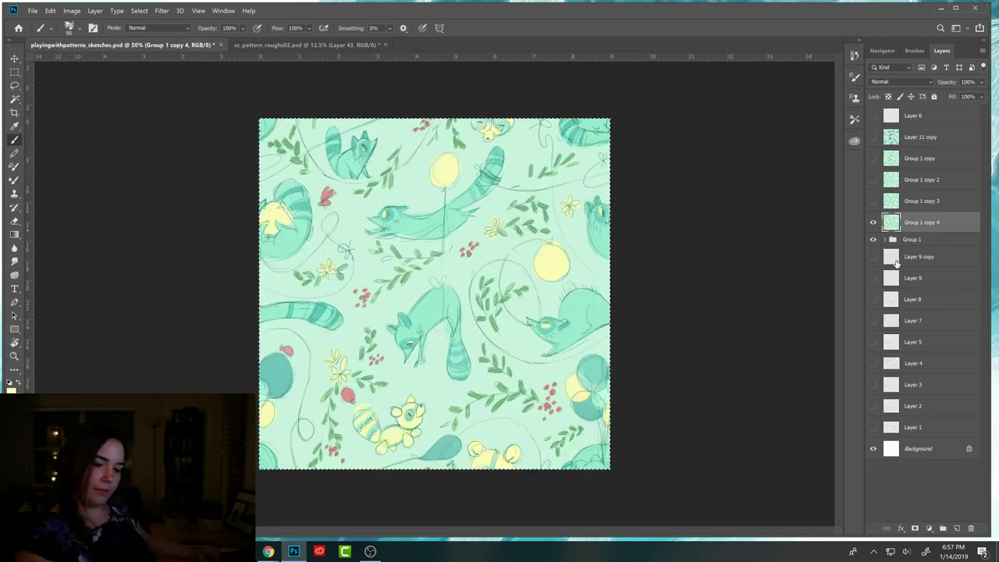
click(874, 222)
click(884, 238)
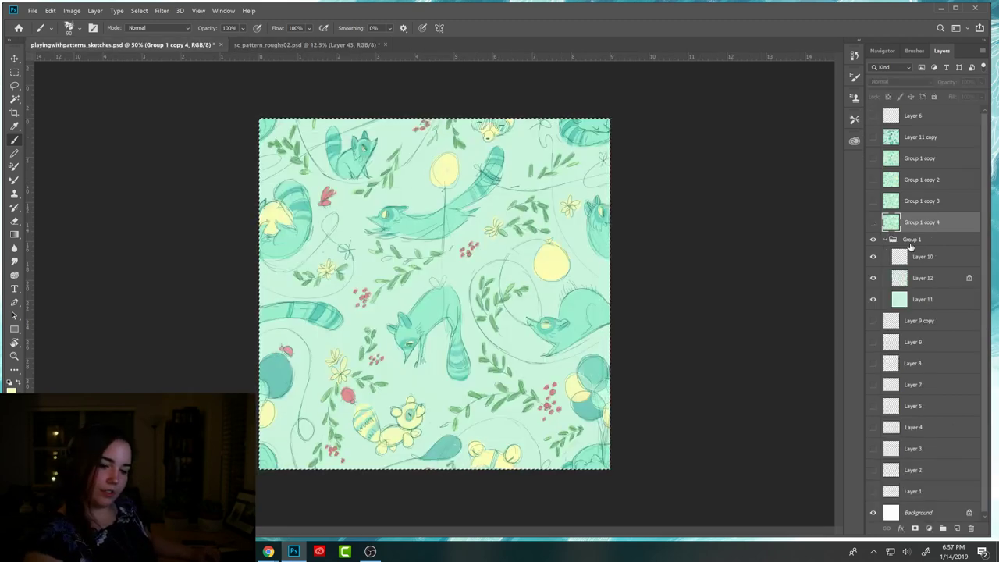
Add a Hue/Saturation adjustment above Layer 11 and shift the mint background to a pale yellow.
click(915, 297)
click(929, 528)
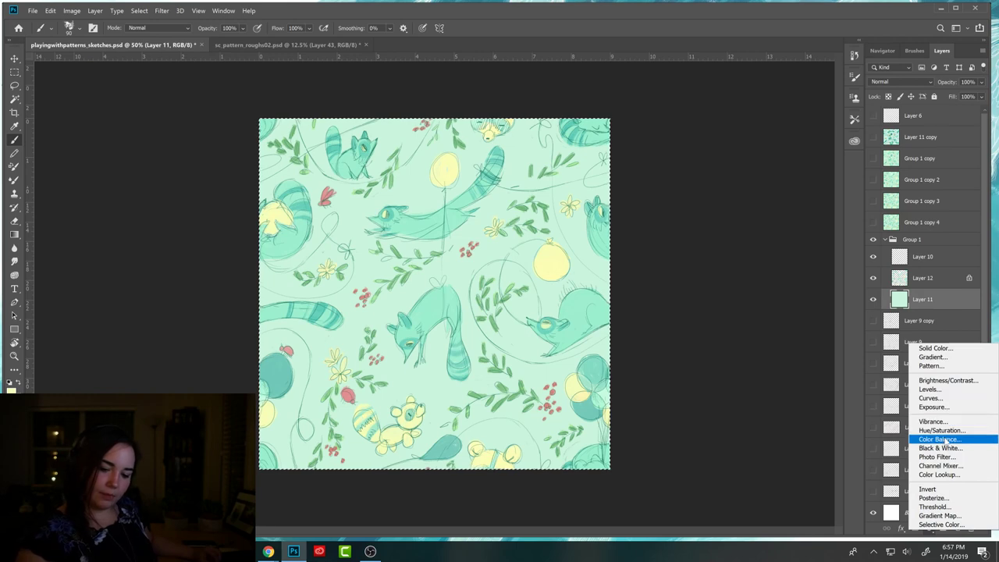
click(942, 431)
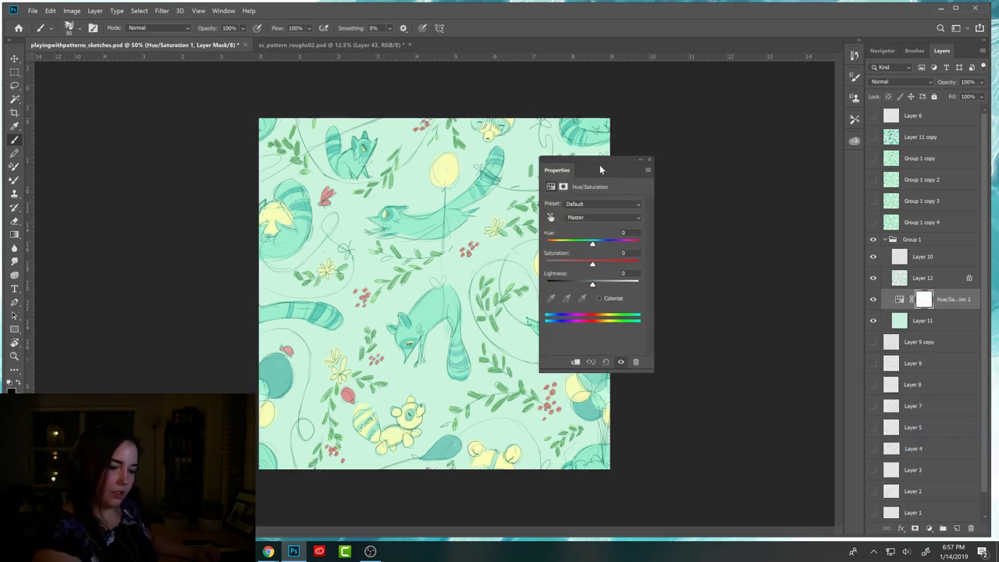
drag(600, 168, 707, 164)
drag(699, 241, 700, 286)
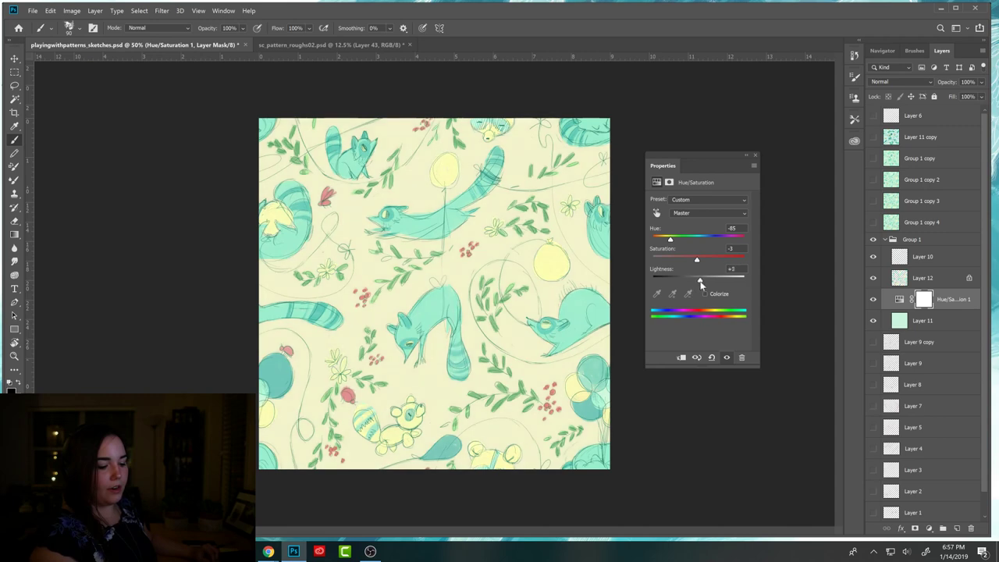
drag(697, 283, 699, 281)
click(755, 155)
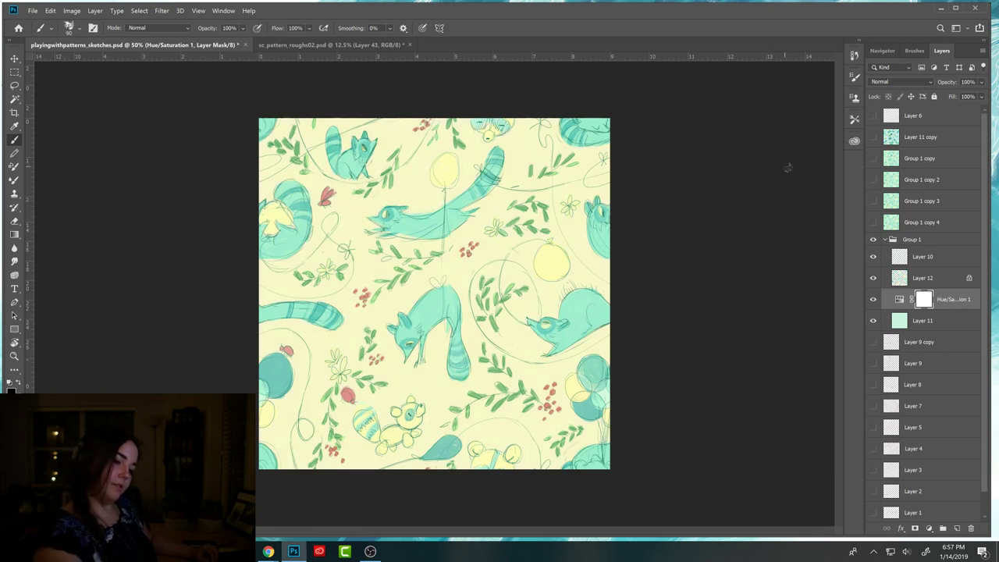
Add a Levels adjustment clipped to Layer 12 with the midtones at 1.18 and the white input level at 223.
click(902, 279)
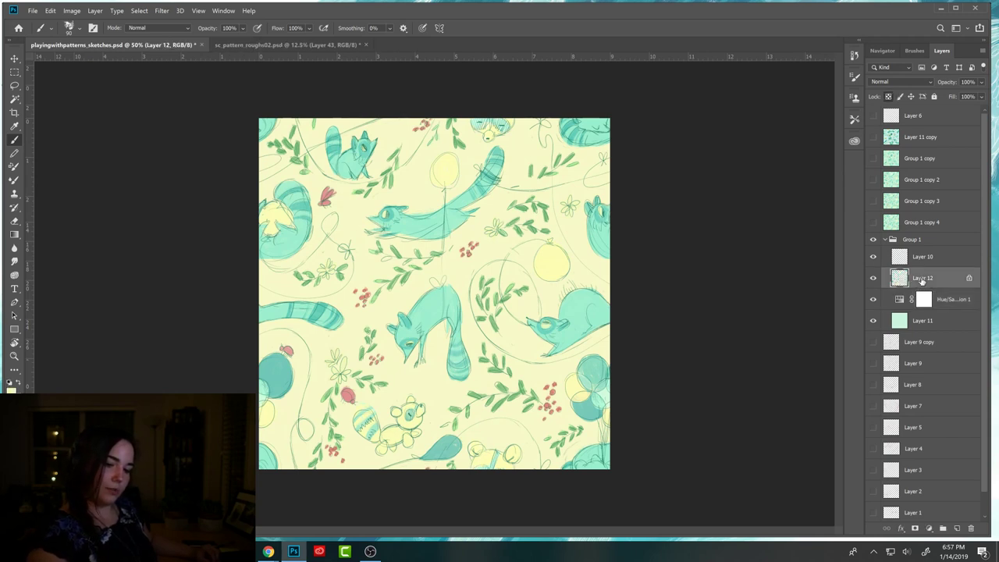
click(931, 527)
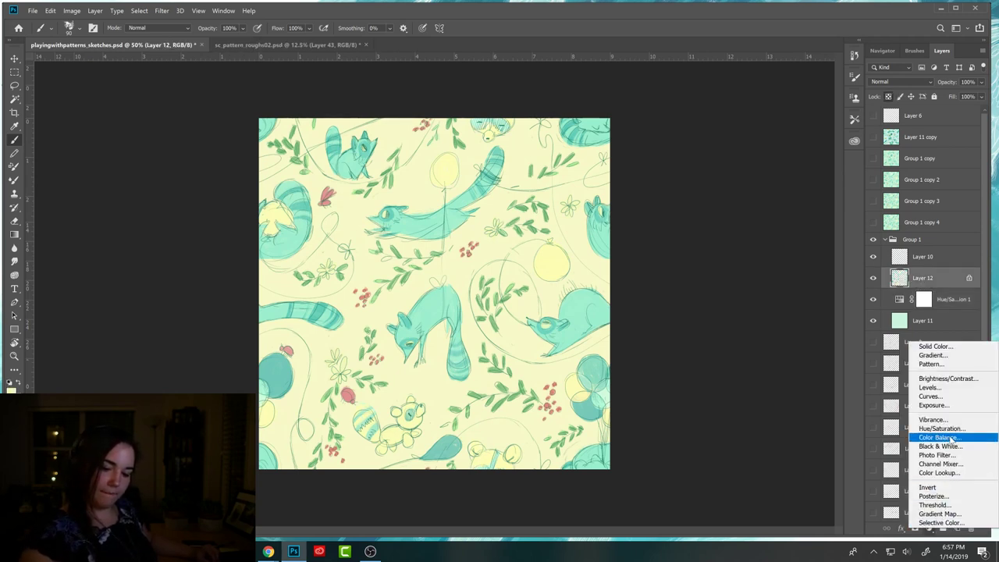
click(933, 387)
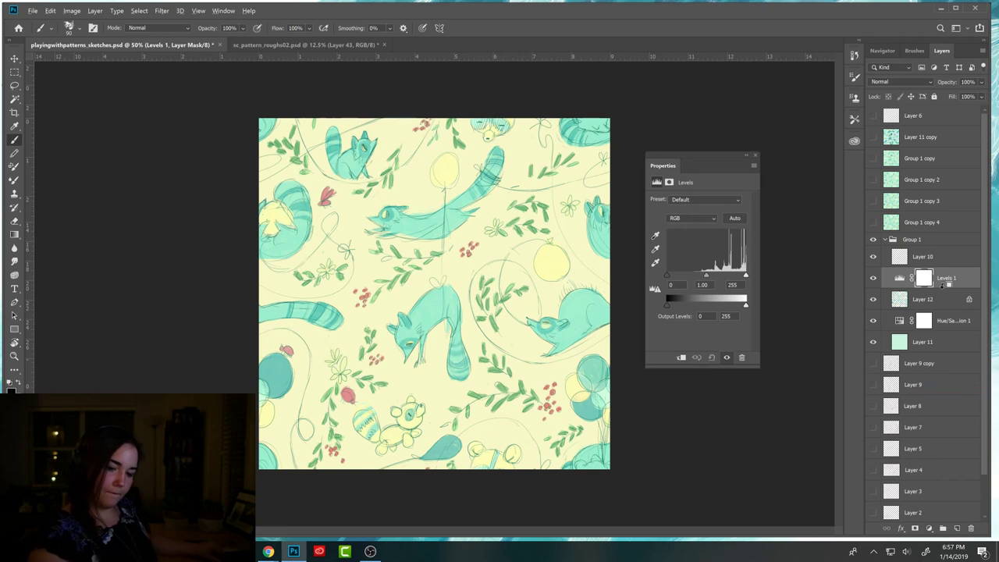
mouse_move(706, 276)
mouse_down()
mouse_move(694, 277)
mouse_move(737, 279)
mouse_up()
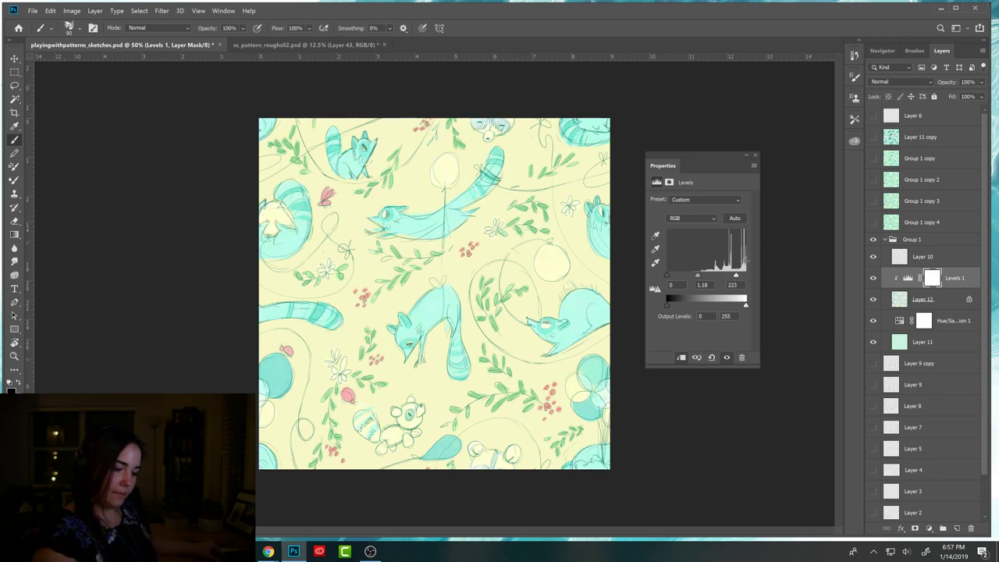
click(755, 155)
Add a Selective Color adjustment clipped to Layer 12, setting the Yellows to +14% cyan and -15% yellow.
click(929, 529)
click(909, 528)
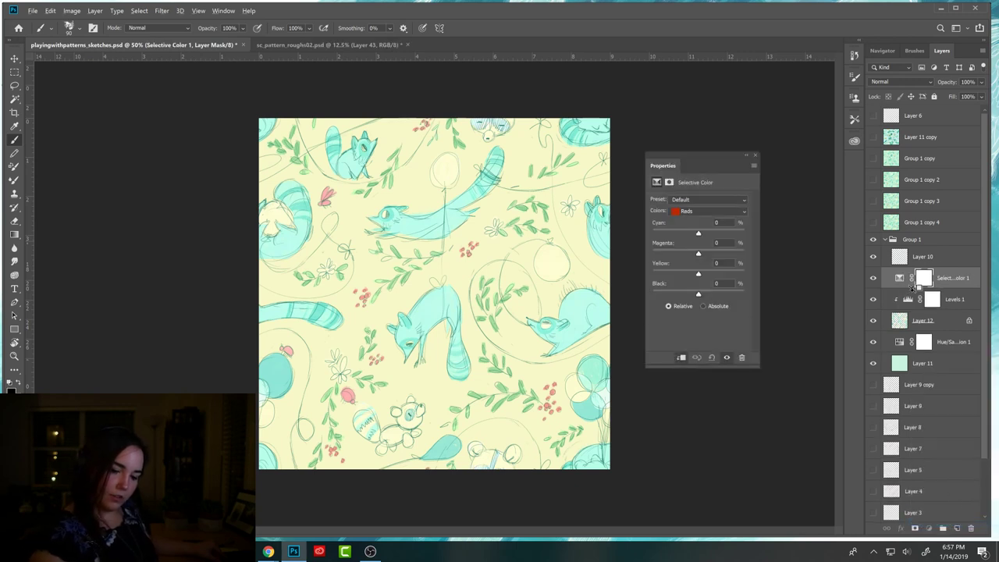
click(706, 211)
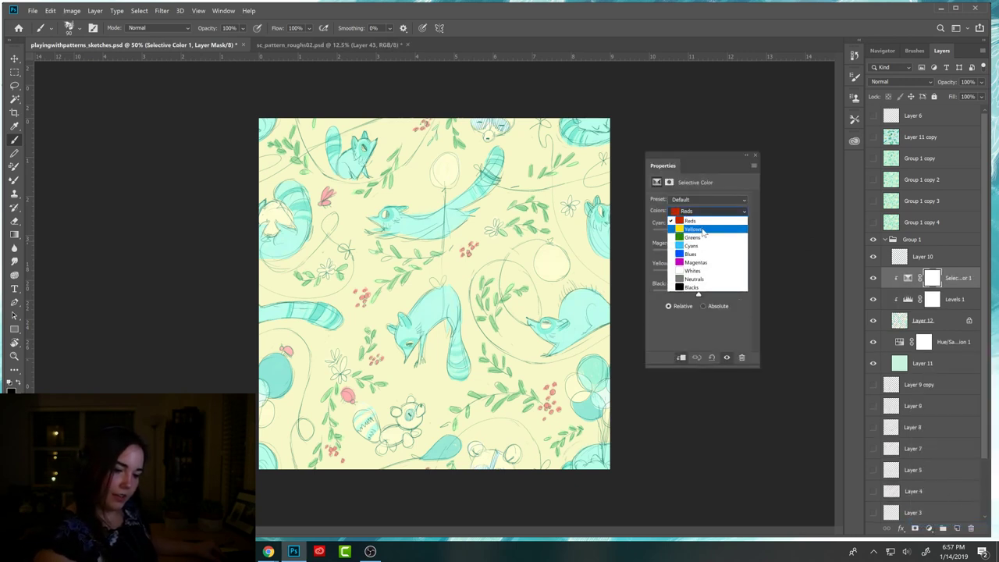
click(703, 229)
drag(713, 232, 691, 276)
In the Selective Color adjustment, set the Whites' yellow to -100% and adjust their magenta.
click(709, 211)
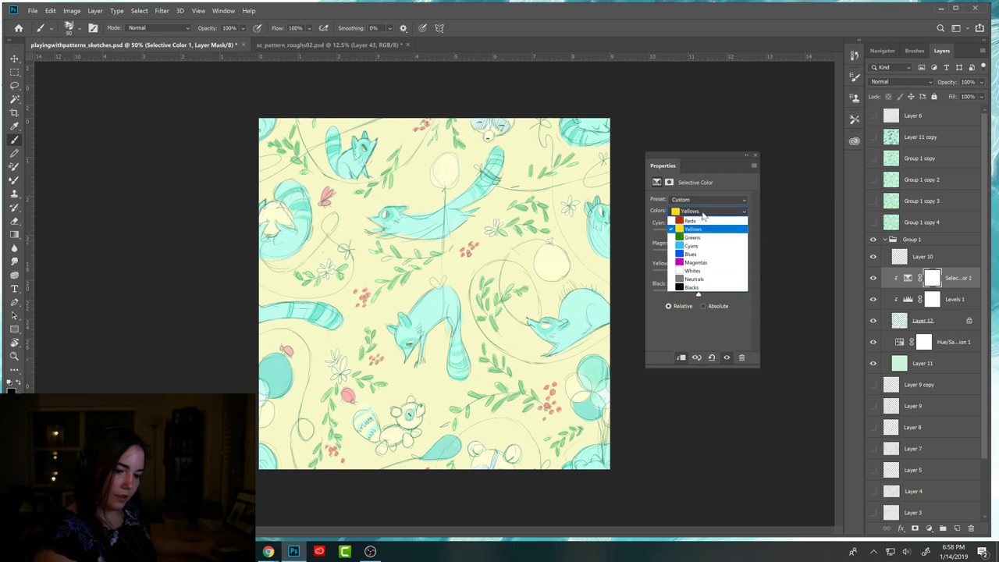
click(706, 275)
mouse_move(699, 253)
mouse_down()
mouse_move(716, 256)
mouse_move(690, 237)
mouse_move(699, 234)
mouse_up()
drag(698, 273, 648, 281)
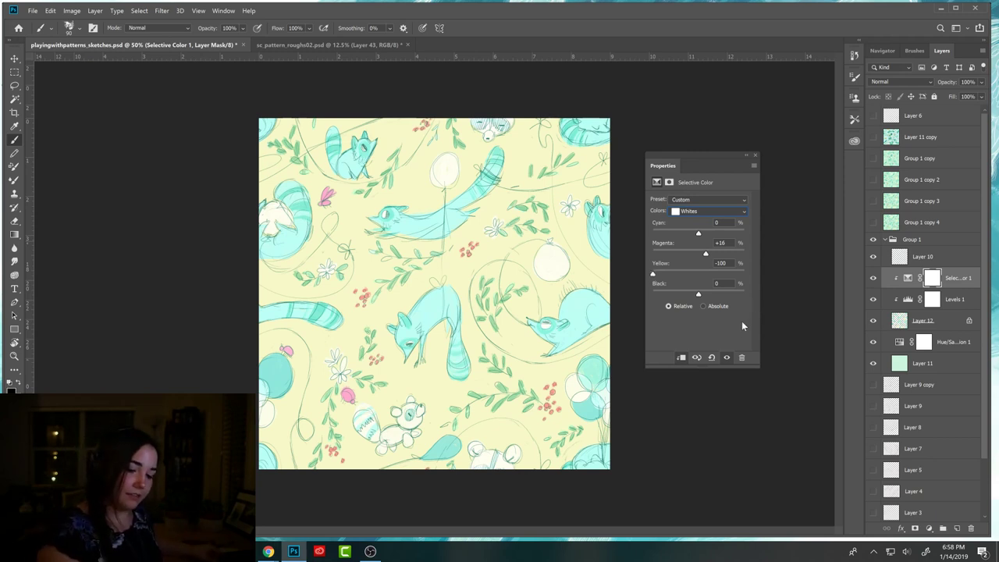
mouse_move(706, 254)
mouse_down()
mouse_move(714, 256)
mouse_move(714, 234)
mouse_move(705, 233)
mouse_move(722, 244)
mouse_move(689, 243)
mouse_up()
Set the Selective Color Yellows to +7% magenta, -23% yellow and -95% black.
click(706, 211)
click(699, 229)
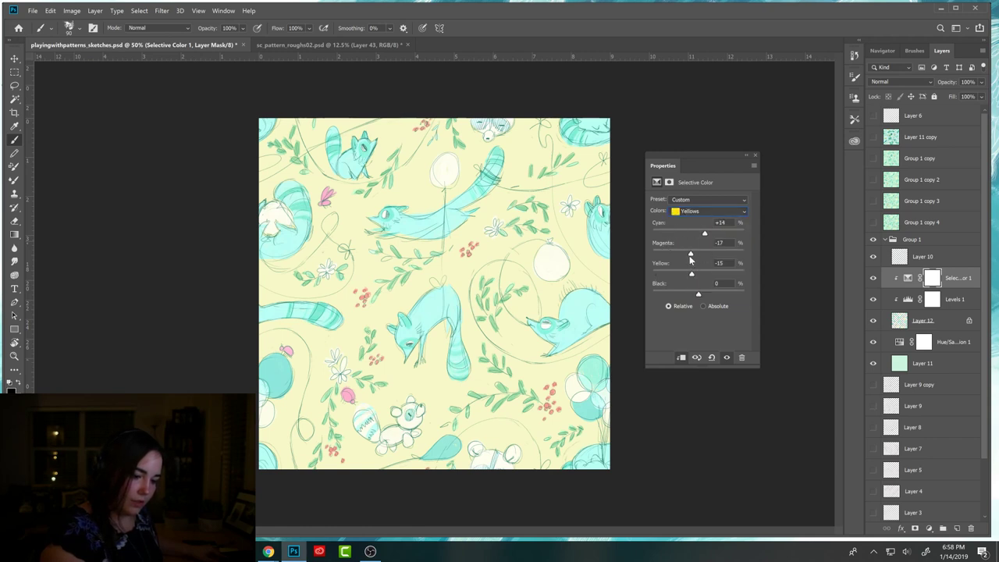
drag(662, 254, 654, 294)
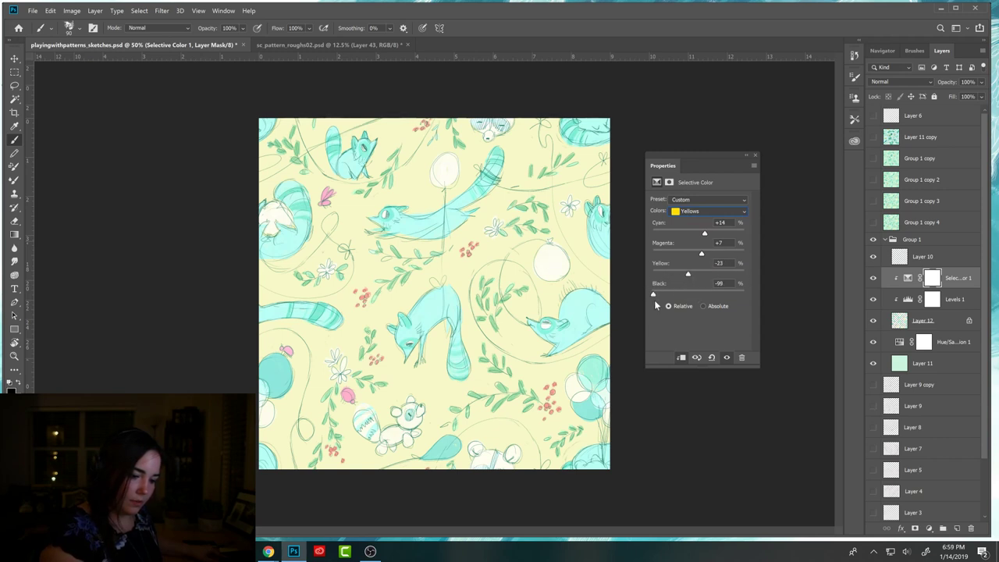
click(755, 155)
Toggle the Selective Color adjustment to compare its effect on the artwork, leaving it hidden.
click(873, 278)
click(874, 279)
click(872, 280)
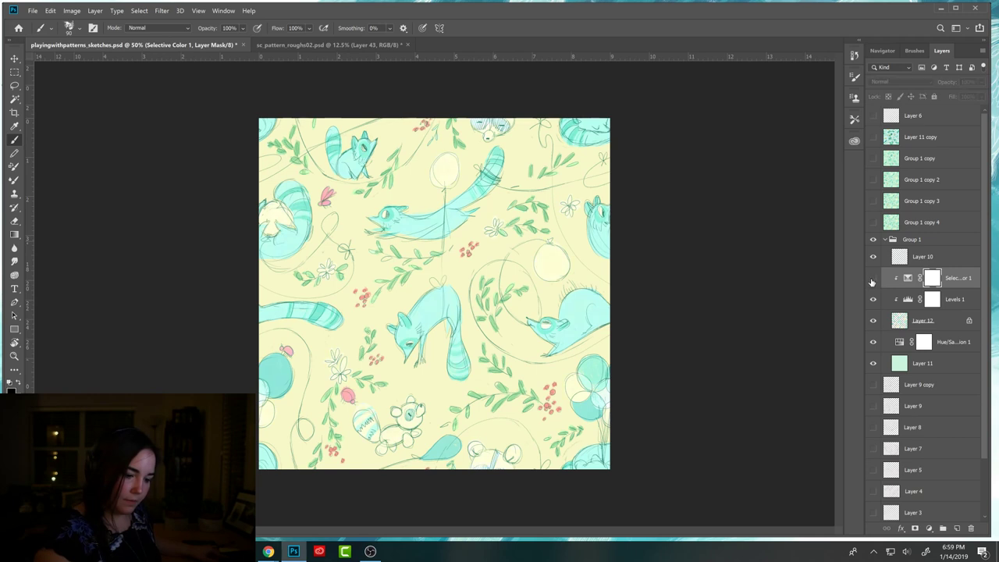
click(873, 280)
click(873, 280)
Select all the pale yellow areas of Layer 12 with the Magic Wand and add a clipped layer above it.
click(930, 321)
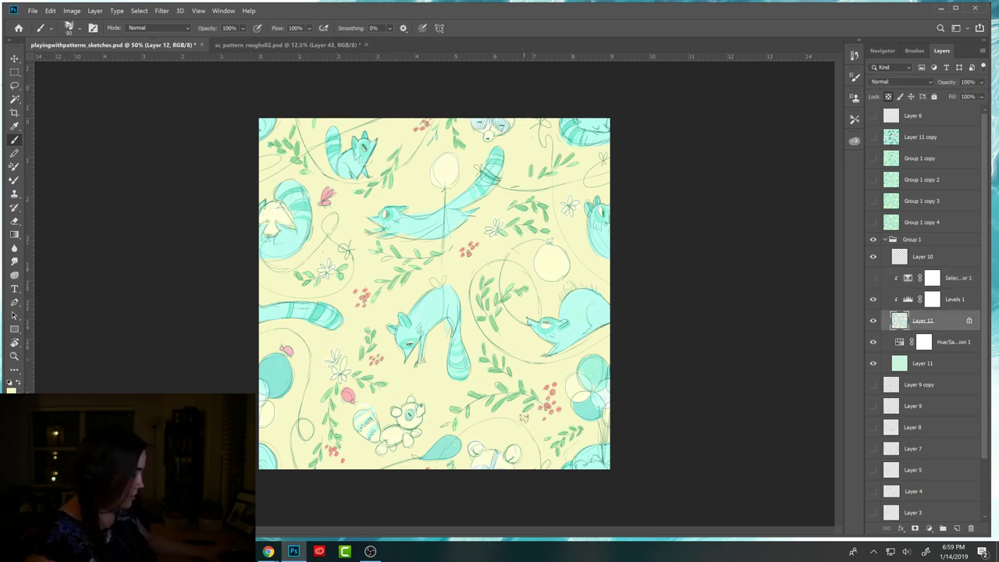
key(w)
click(412, 429)
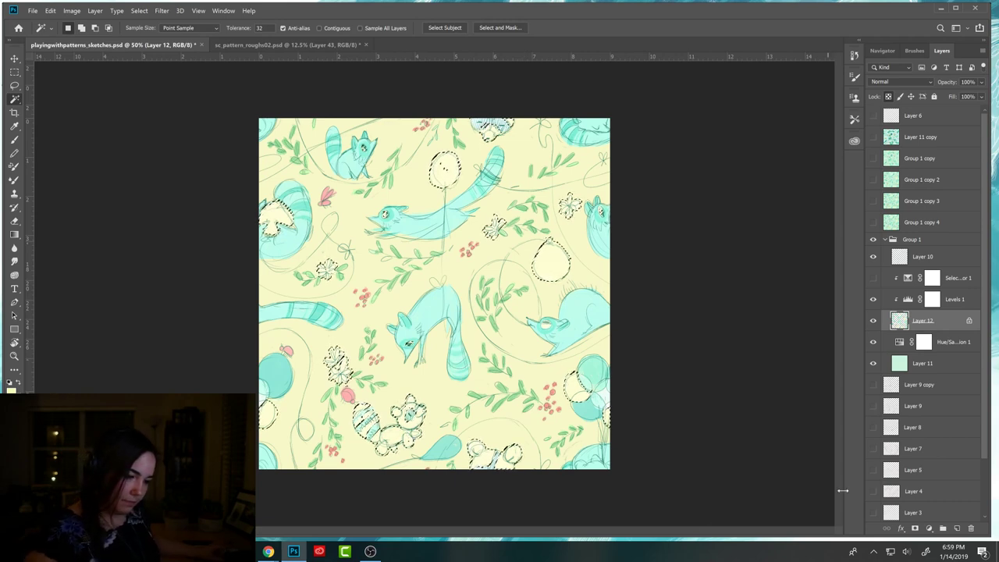
click(957, 528)
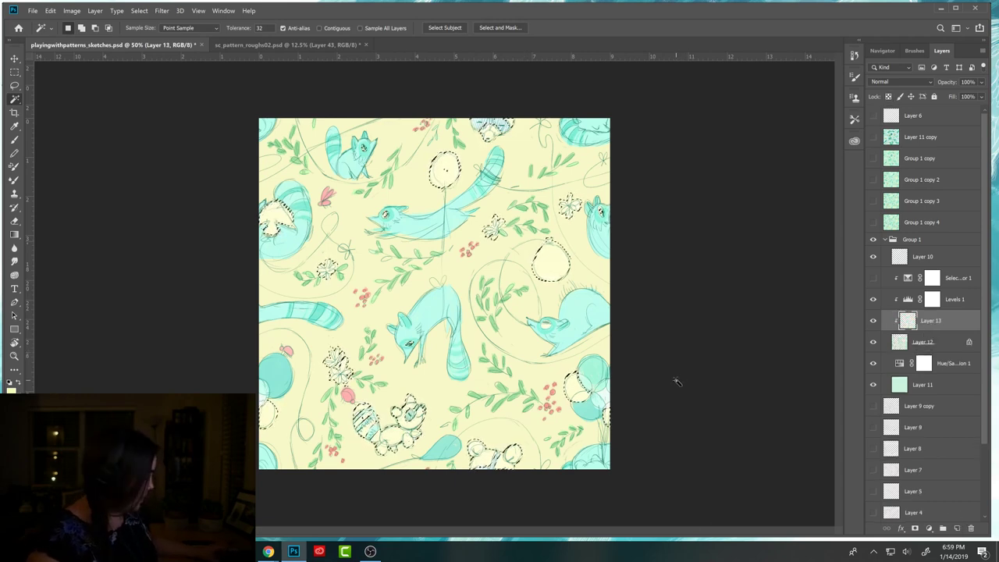
Fill the selected areas on Layer 13 with pink sampled from the red berries and clear the selection.
key(b)
alt+click(540, 391)
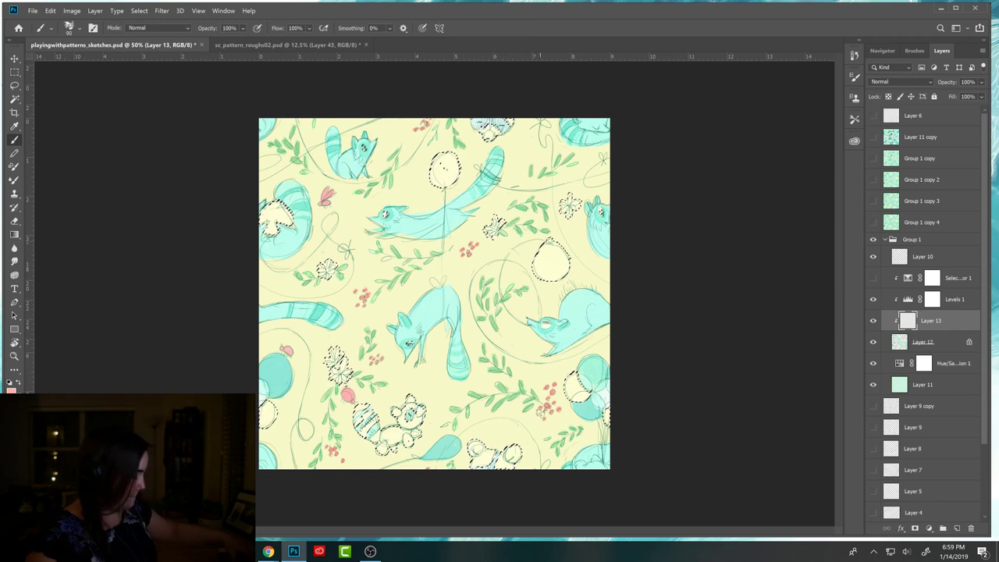
key(alt+BackSpace)
key(ctrl+d)
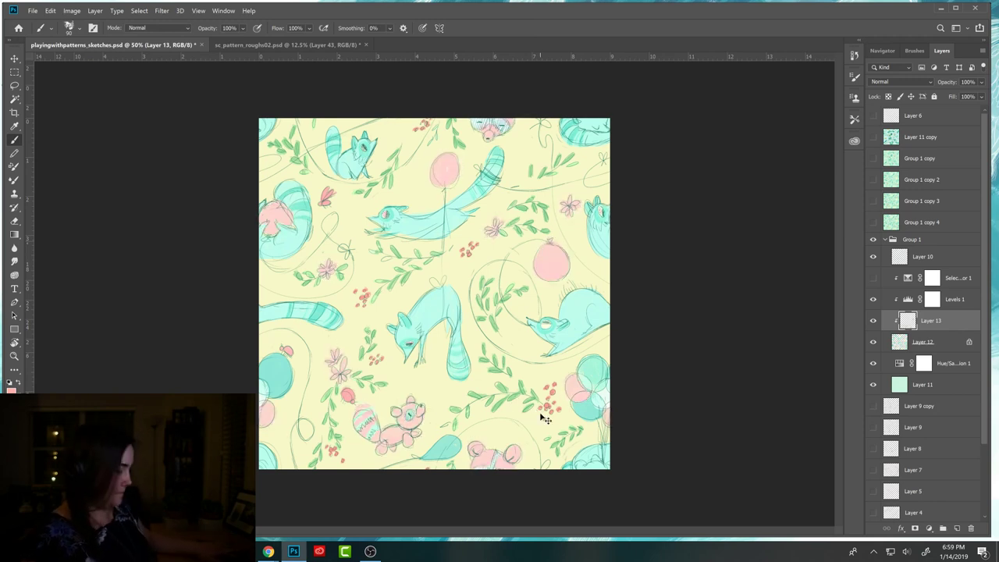
Adjust the Levels 1 adjustment of the raccoon artwork to a midtone value of 1.10 and a white input level of 226.
click(907, 299)
double_click(907, 299)
drag(698, 275, 699, 275)
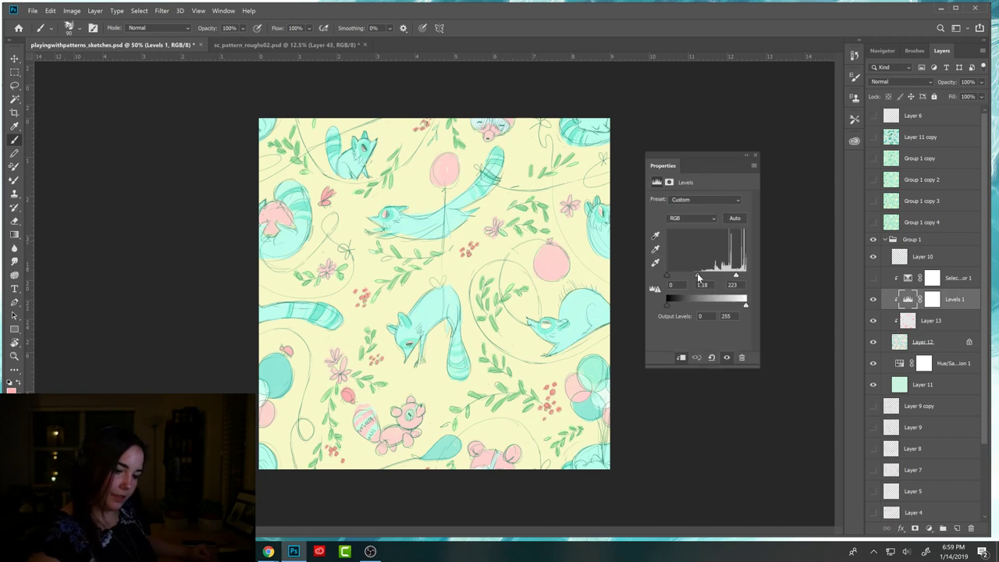
drag(735, 275, 737, 278)
Add a clipped Color Balance adjustment above Levels 1 and shift its midtones and shadows toward yellow.
click(929, 528)
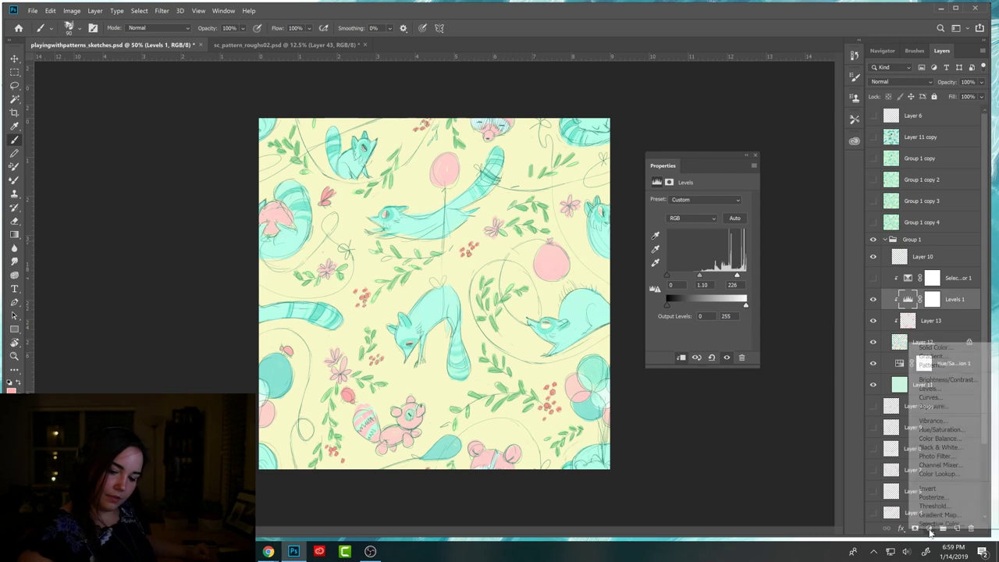
click(940, 438)
drag(683, 224, 668, 260)
click(707, 199)
click(687, 208)
drag(685, 222, 673, 256)
Set the Color Balance highlights to +12 Cyan–Red, +1 Magenta–Green and -12 Yellow–Blue, and close the adjustment settings.
click(701, 200)
click(691, 224)
mouse_move(684, 222)
mouse_down()
mouse_move(676, 238)
mouse_move(685, 239)
mouse_up()
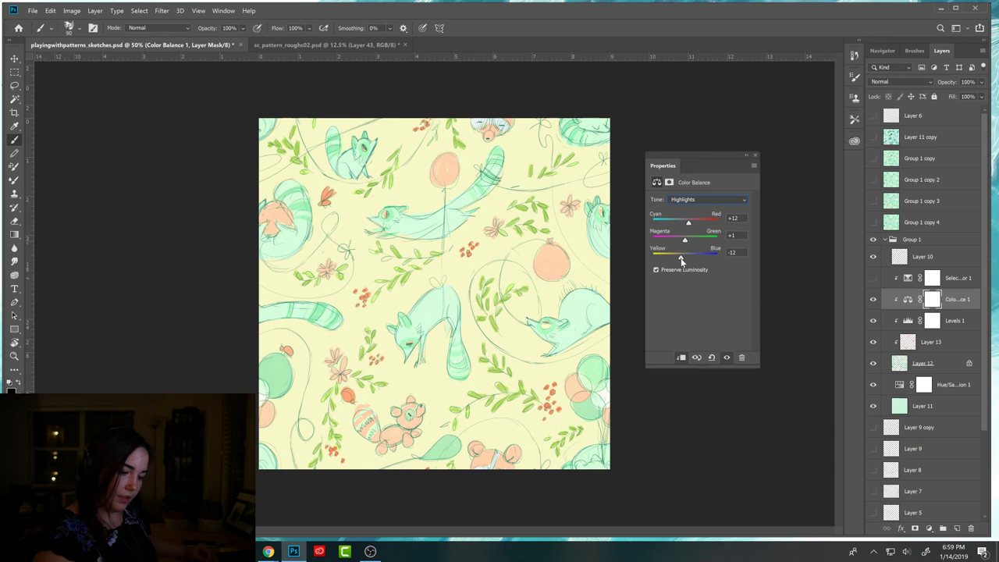
click(755, 156)
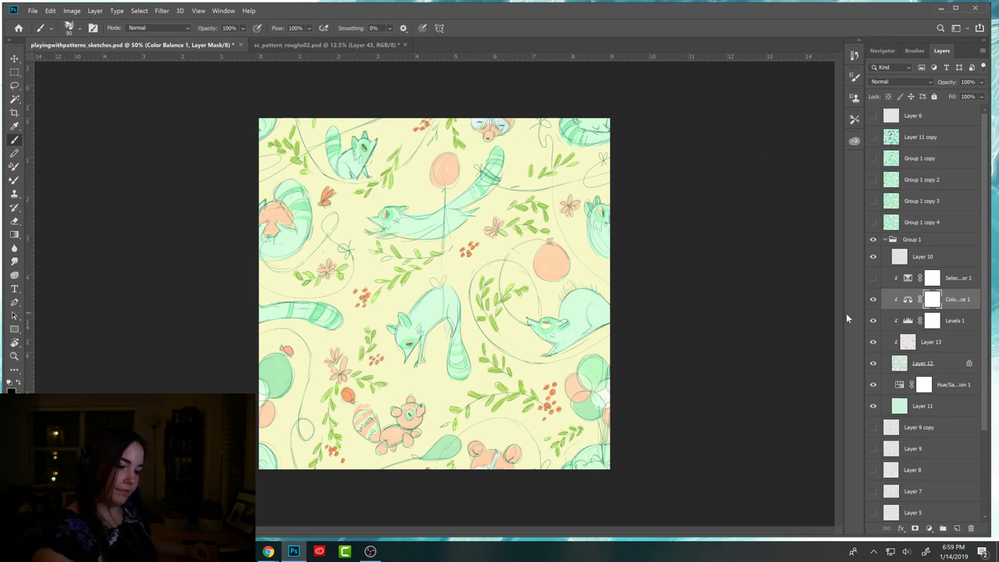
Collapse Group 1, duplicate it and merge the duplicate into a single flattened layer.
click(886, 240)
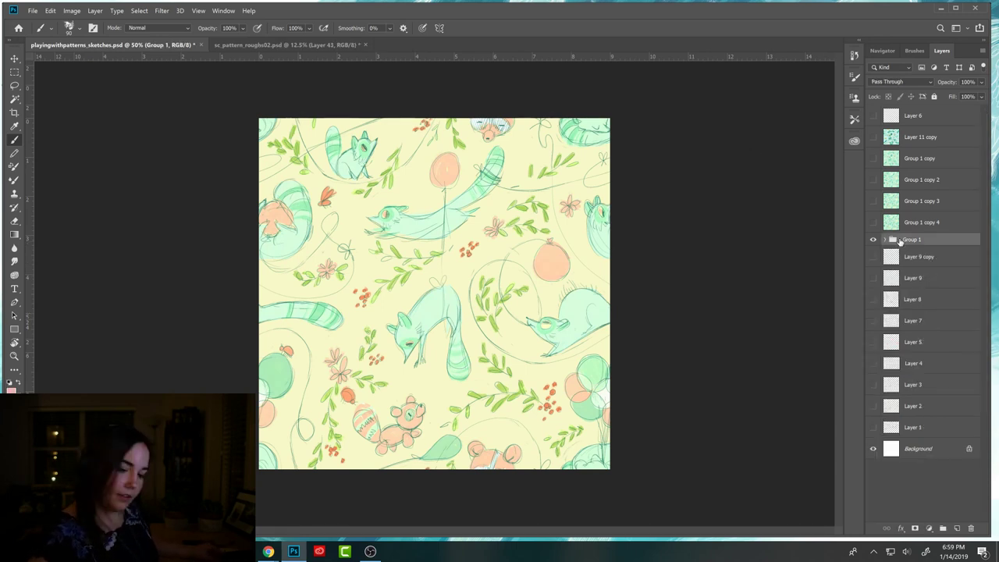
key(ctrl+j)
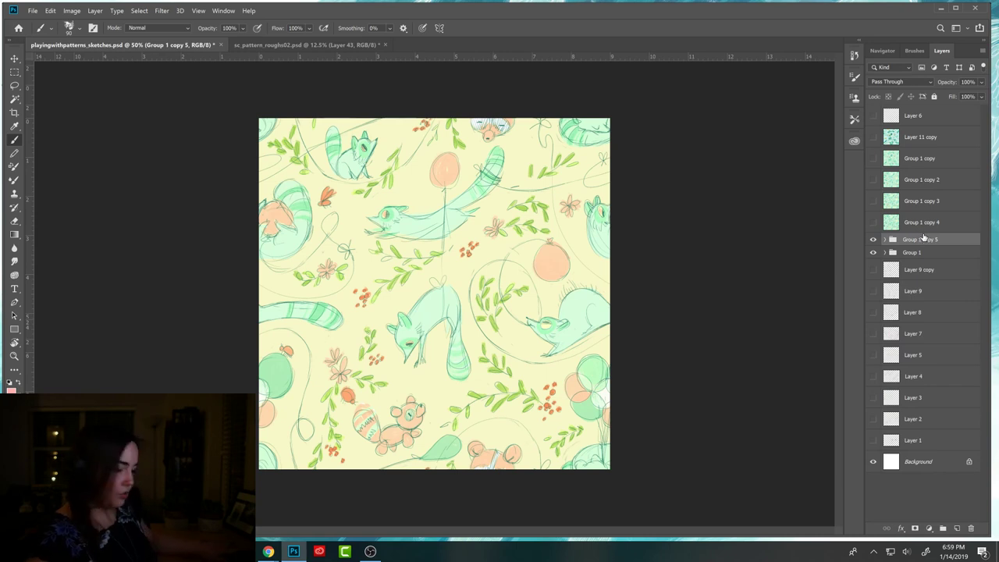
key(ctrl+e)
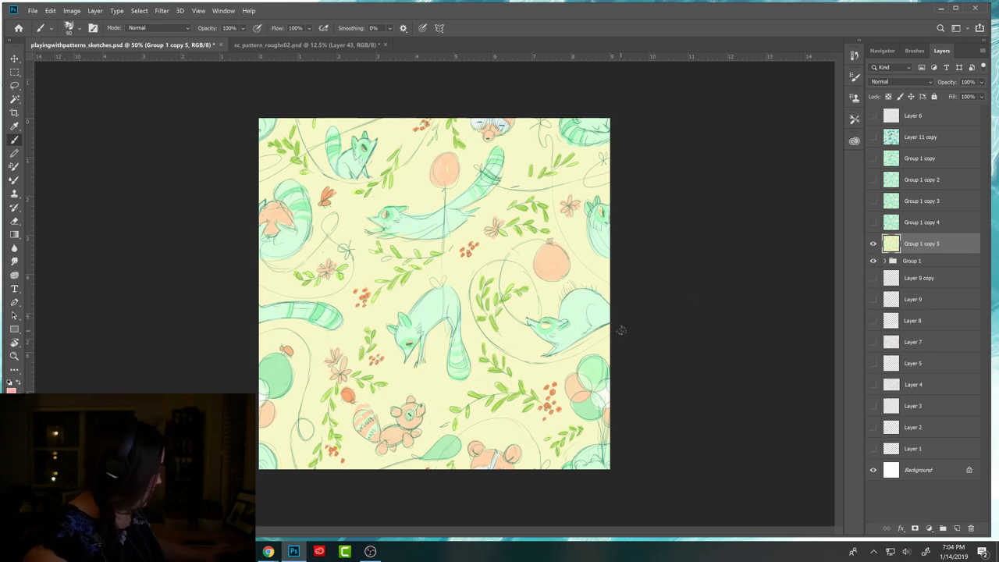
Select the whole canvas with the Rectangular Marquee and define the merged artwork as a new pattern with a placeholder name.
key(m)
drag(259, 118, 611, 470)
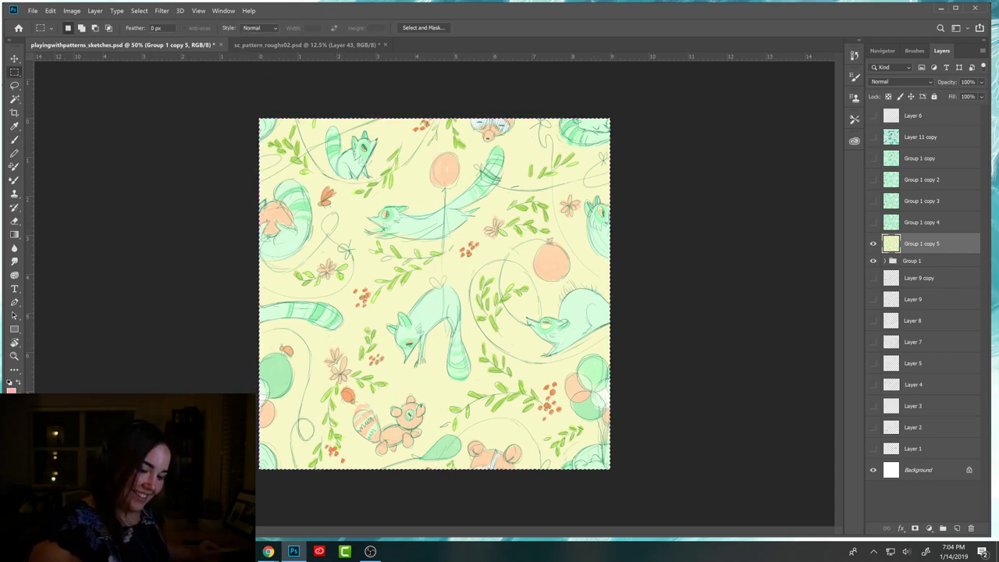
click(50, 11)
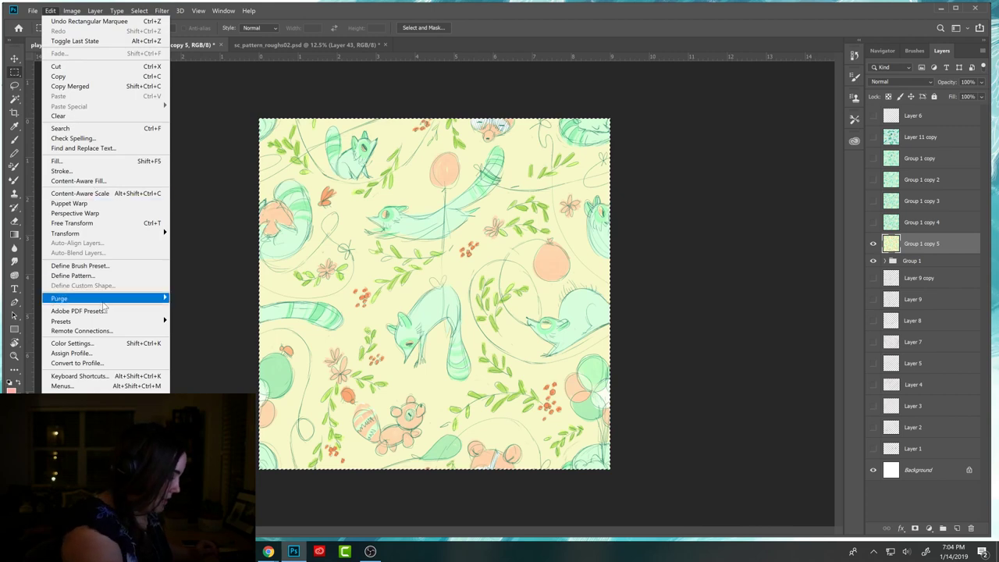
click(104, 276)
text(cats)
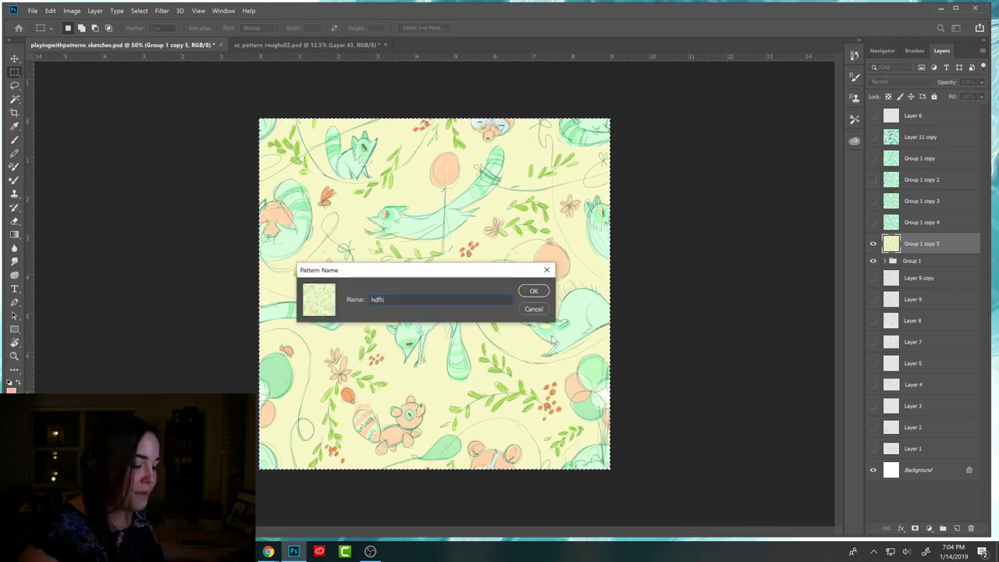
click(533, 290)
In sc_pattern_roughs02.psd, add a layer above Layer 43 and fill it with the newly defined yellow raccoon pattern.
click(322, 46)
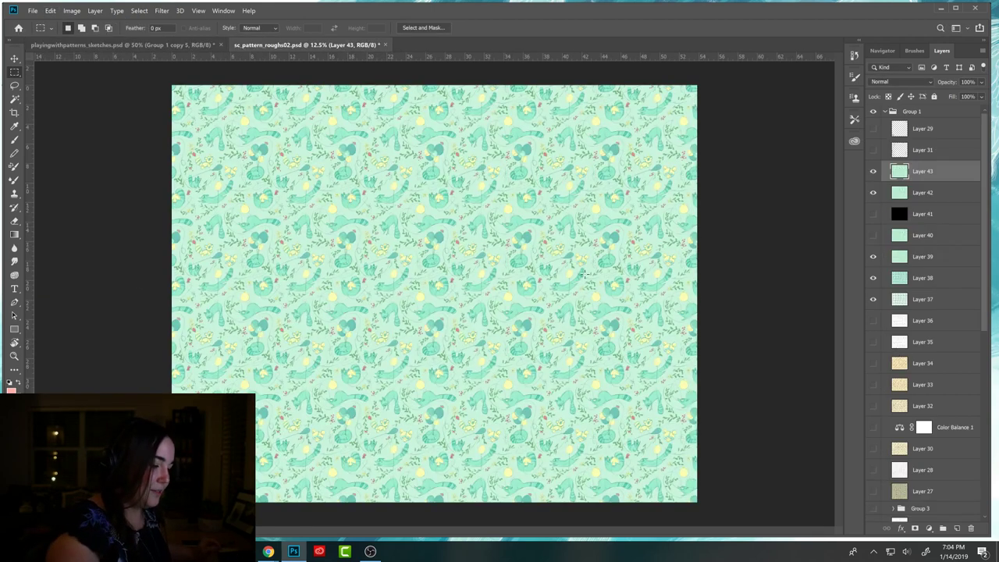
click(957, 529)
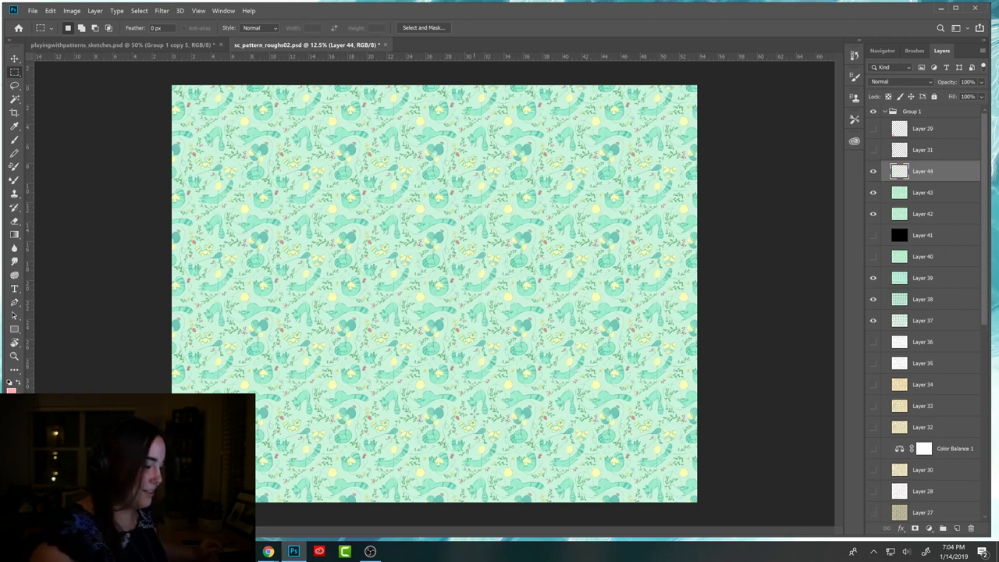
click(50, 11)
click(87, 162)
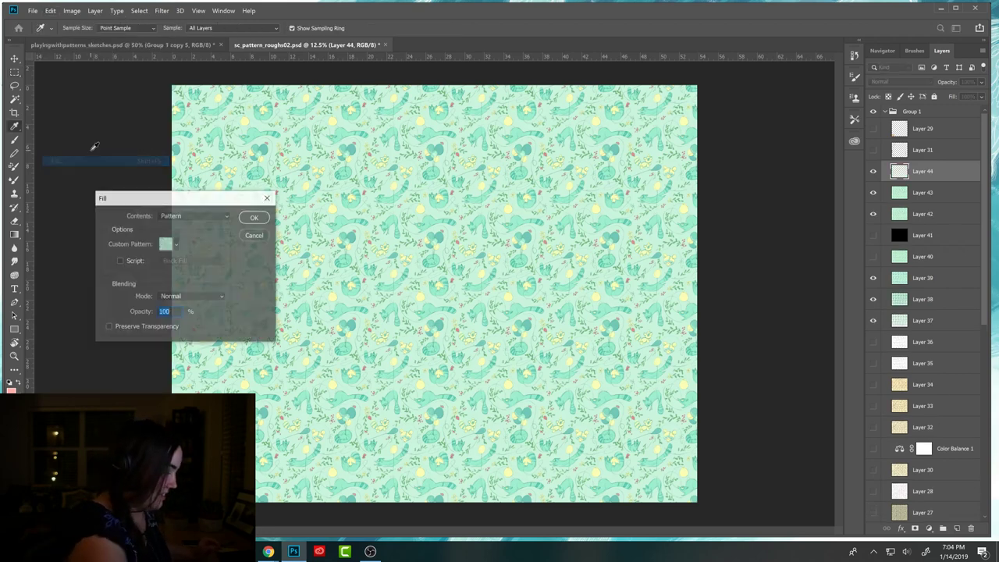
click(175, 244)
scroll(200, 326, down, 3)
click(115, 319)
click(254, 217)
click(254, 217)
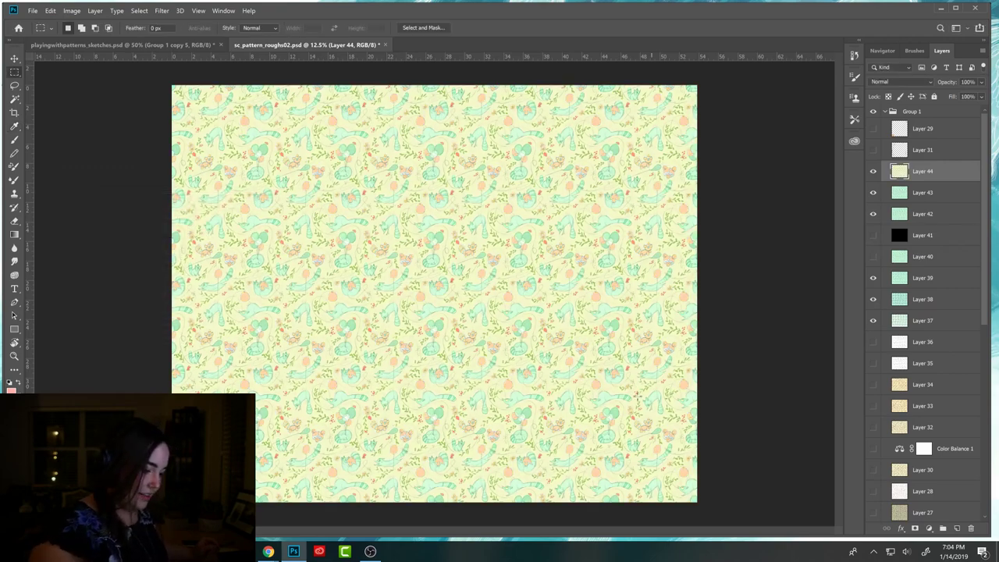
Toggle Layer 44 to compare the yellow pattern with the mint version, leaving it visible.
click(874, 171)
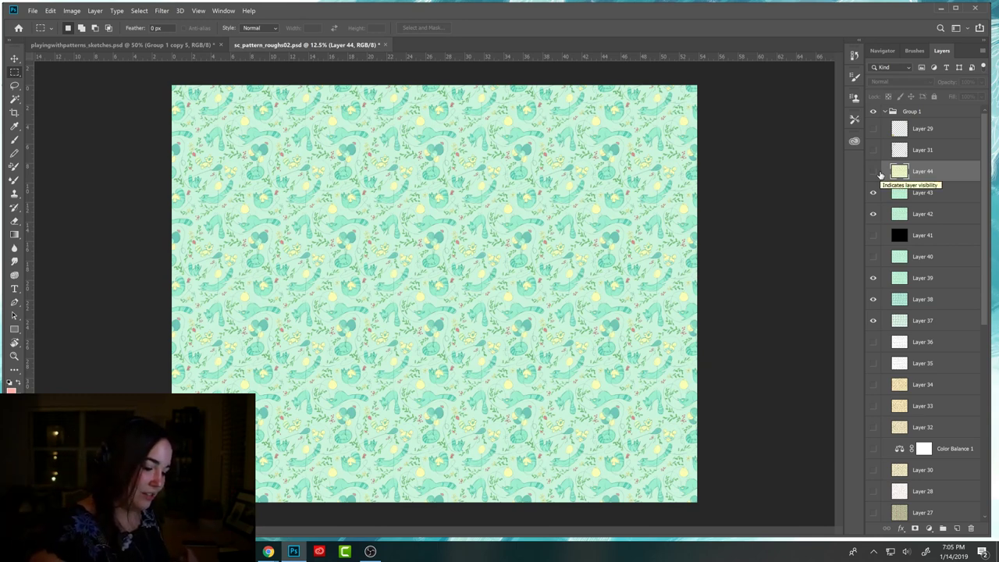
click(875, 173)
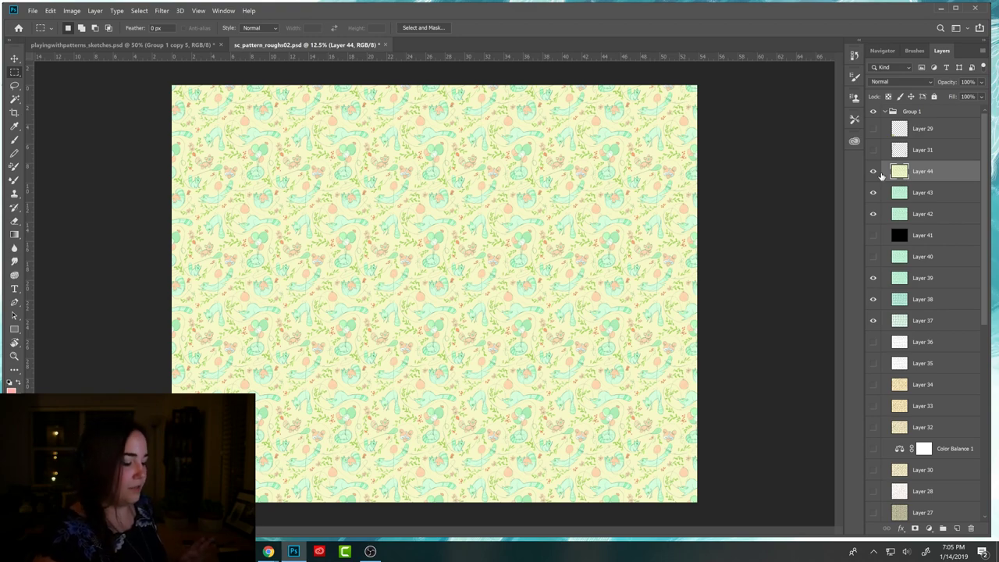
click(874, 173)
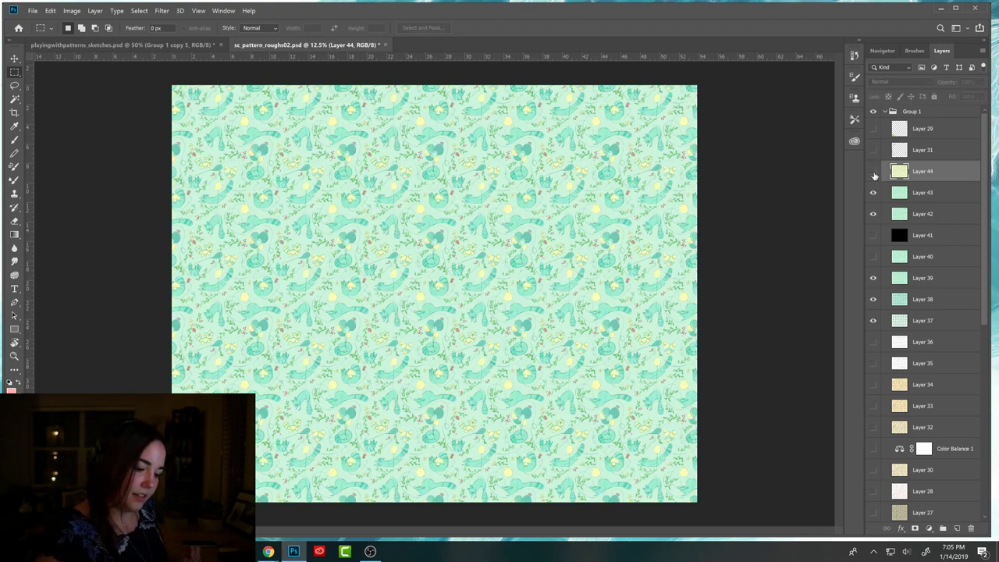
click(873, 173)
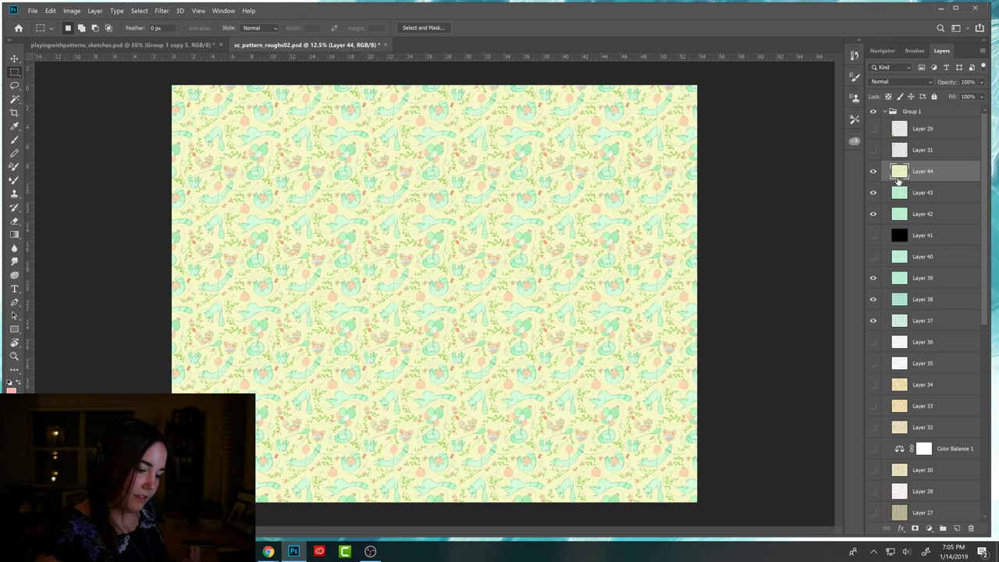
Add a Color Balance adjustment above Layer 44 with midtones at +76 Cyan–Red, -43 Magenta–Green and +15 Yellow–Blue.
click(929, 529)
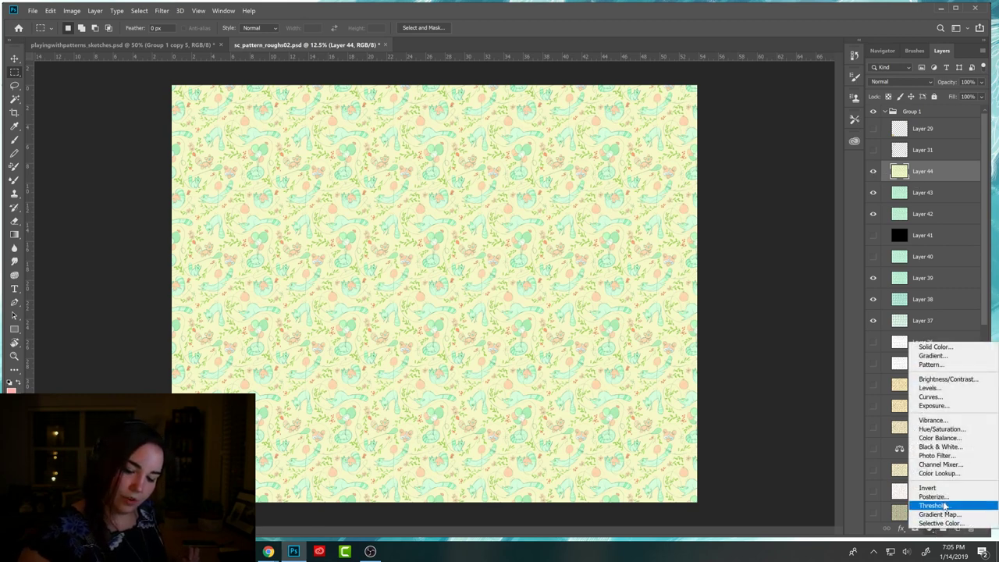
click(949, 440)
drag(714, 156, 772, 137)
drag(742, 207, 748, 238)
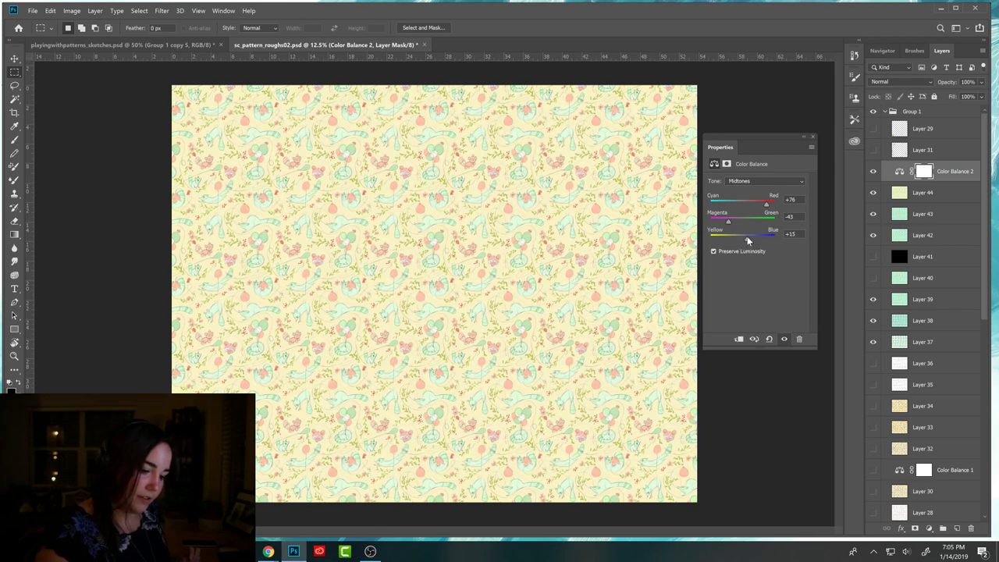
Adjust the shadows of Color Balance 2 to warm the yellow pattern, and close its settings.
click(761, 181)
click(742, 189)
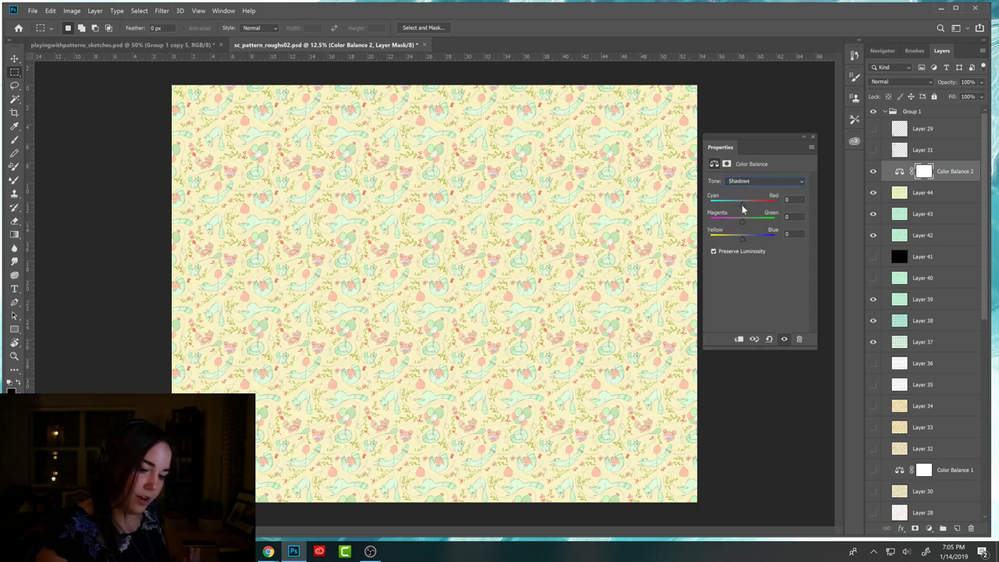
drag(731, 208, 740, 238)
click(812, 138)
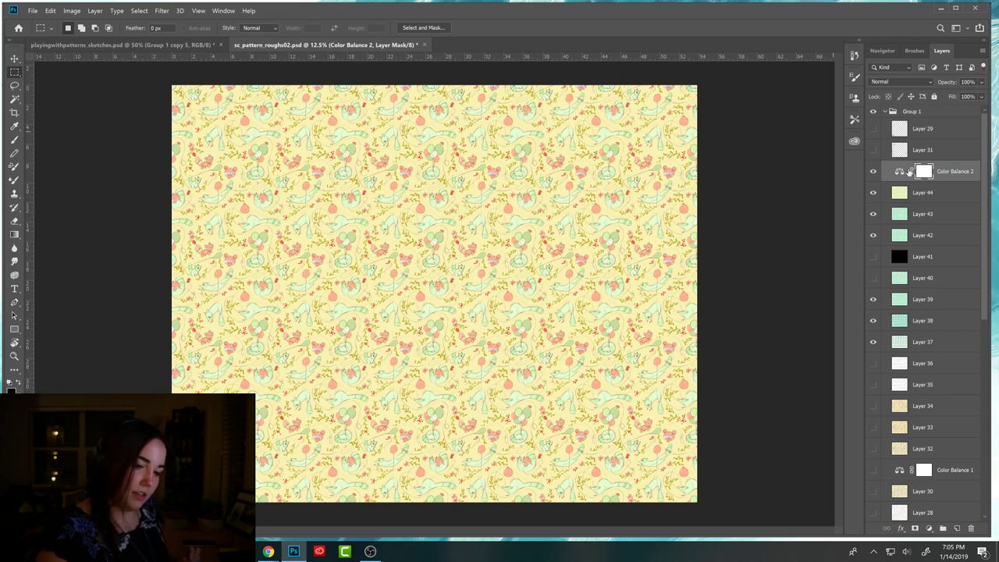
Toggle Color Balance 2 and Layer 44 to compare the pattern's colours, leaving both visible and Layer 43 selected.
click(874, 173)
click(873, 173)
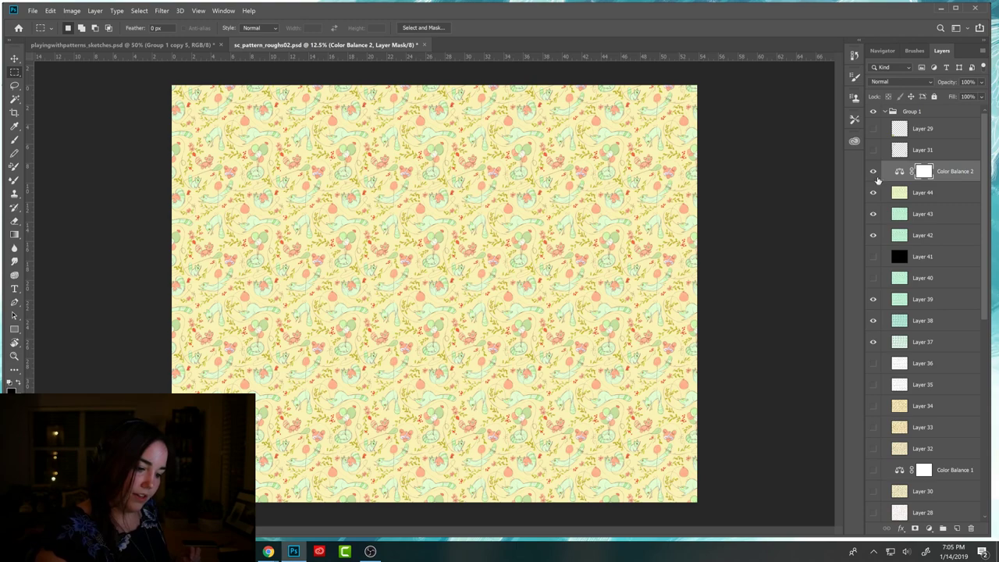
click(899, 173)
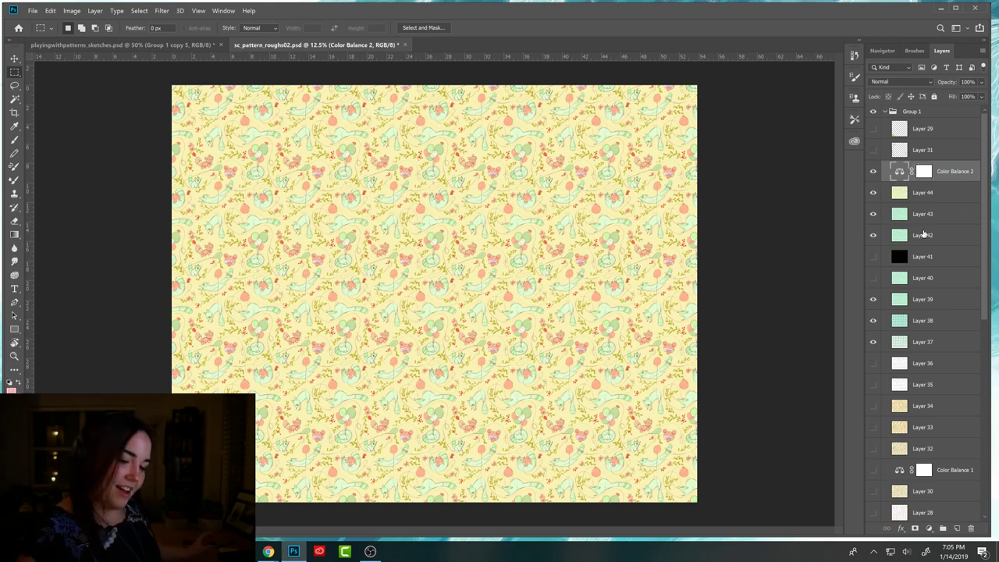
click(896, 213)
click(874, 193)
click(874, 193)
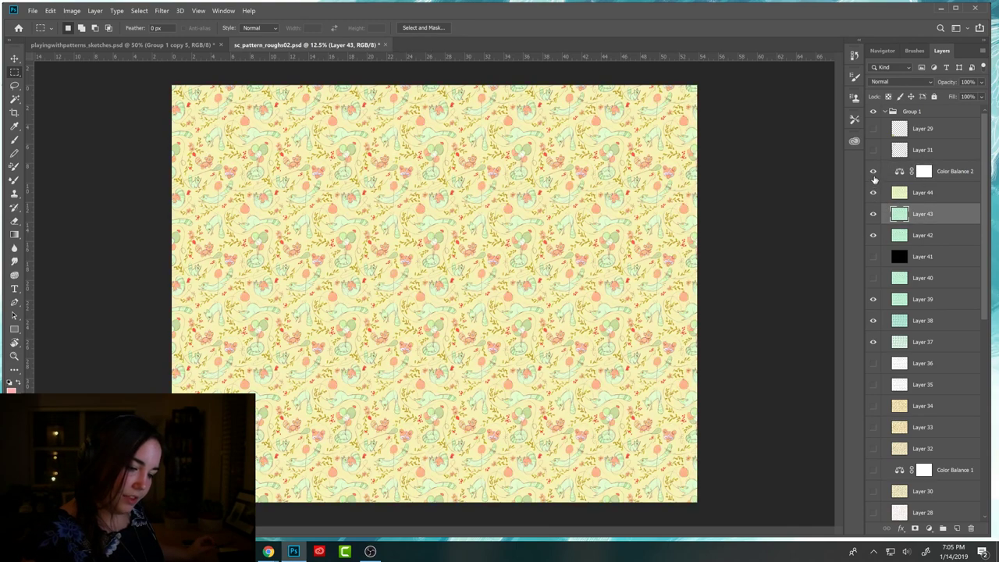
click(873, 173)
click(875, 175)
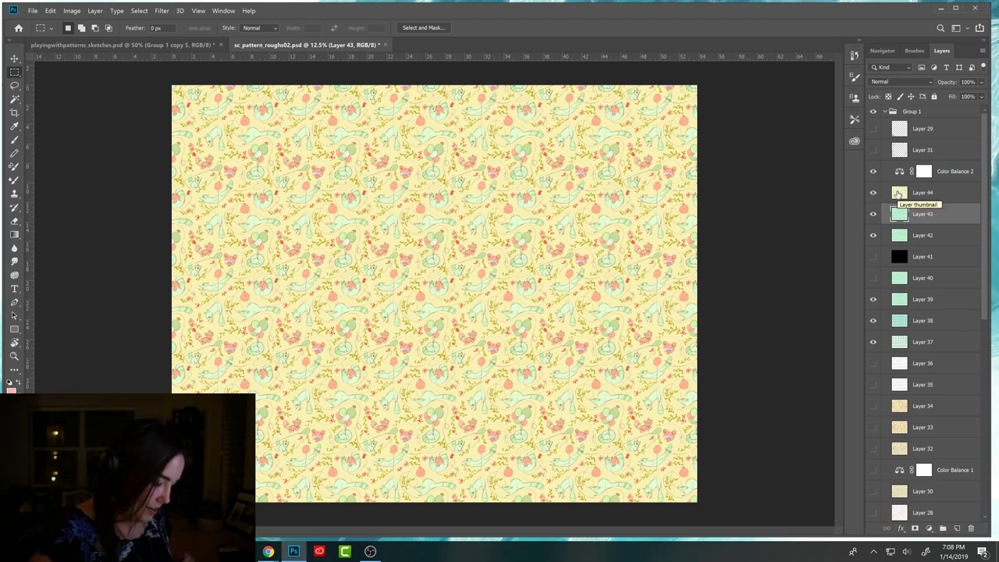
Hide Color Balance 2 and Layer 44, and add a Color Balance above Layer 43 with midtones at +14, -9 and -4.
drag(873, 171, 873, 192)
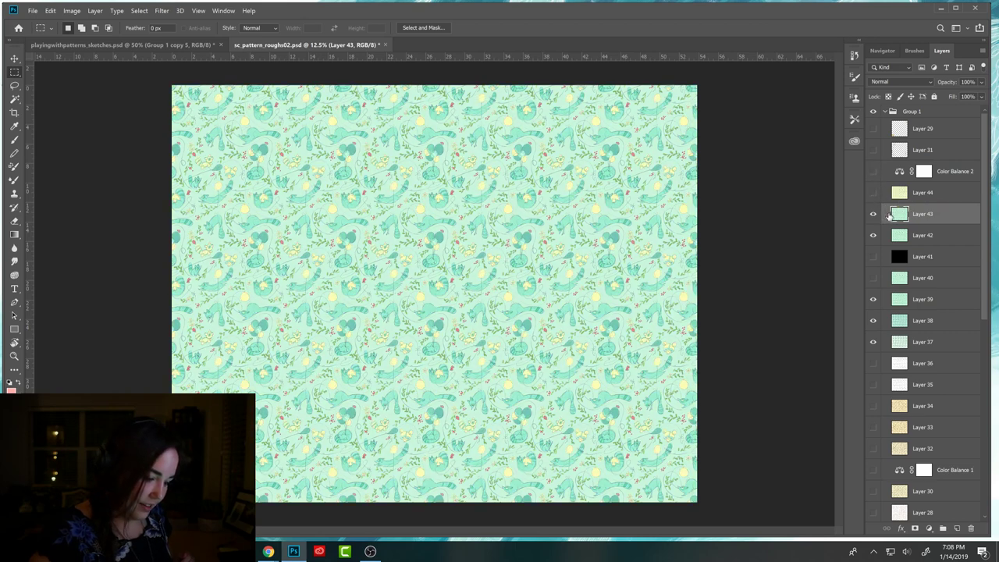
click(929, 529)
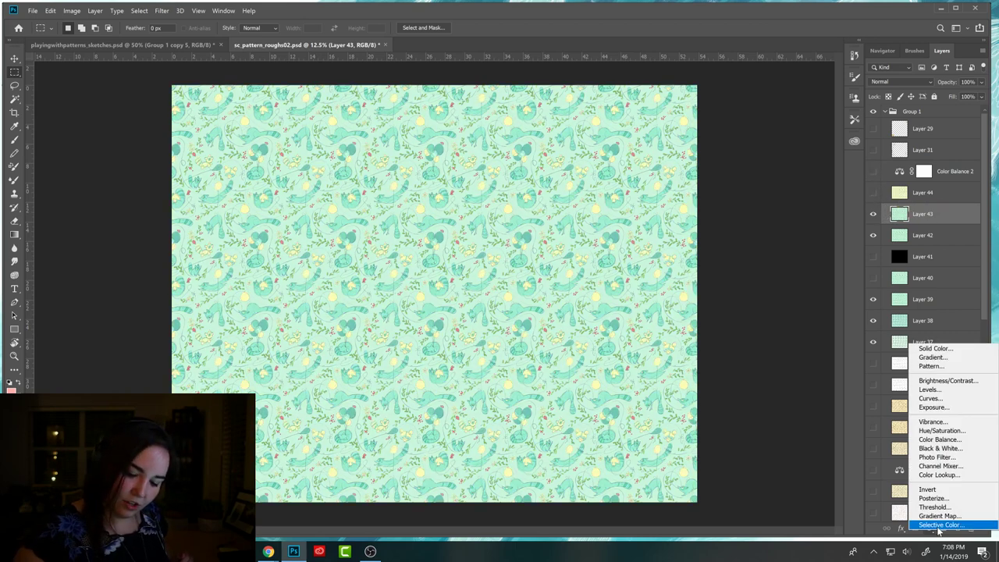
click(954, 441)
drag(743, 207, 741, 242)
click(769, 181)
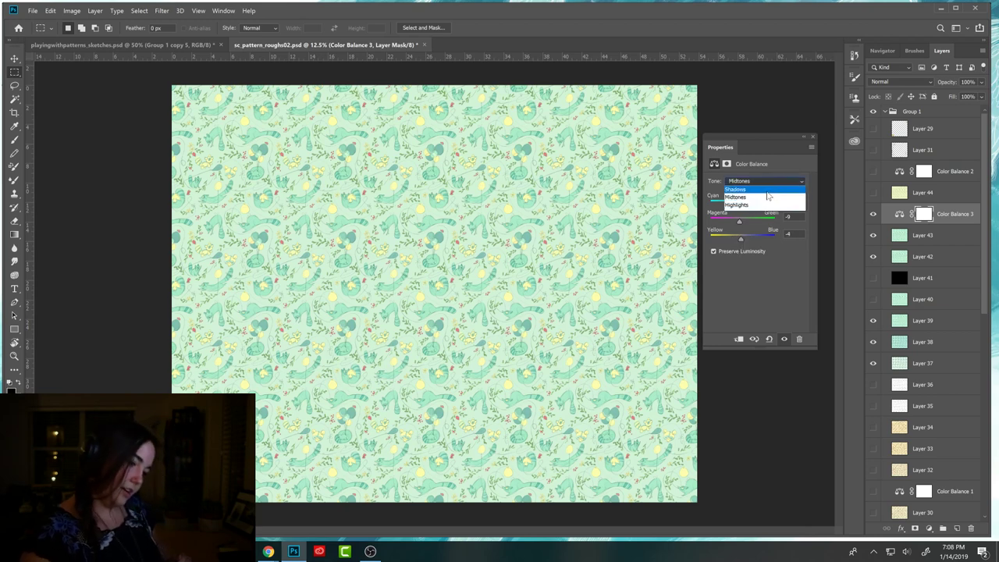
click(756, 197)
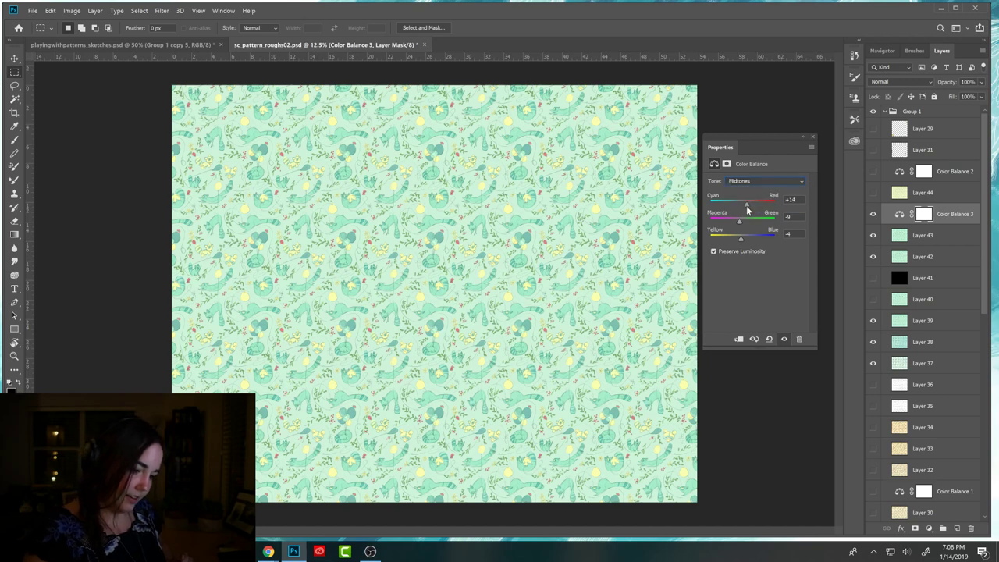
Adjust the Color Balance 3 highlights, with Magenta–Green at +1 and Yellow–Blue at -4.
click(772, 182)
click(762, 205)
drag(747, 207, 742, 242)
Set the Color Balance 3 shadows to +7 Cyan–Red, -6 Magenta–Green and +12 Yellow–Blue, and close its settings.
click(765, 182)
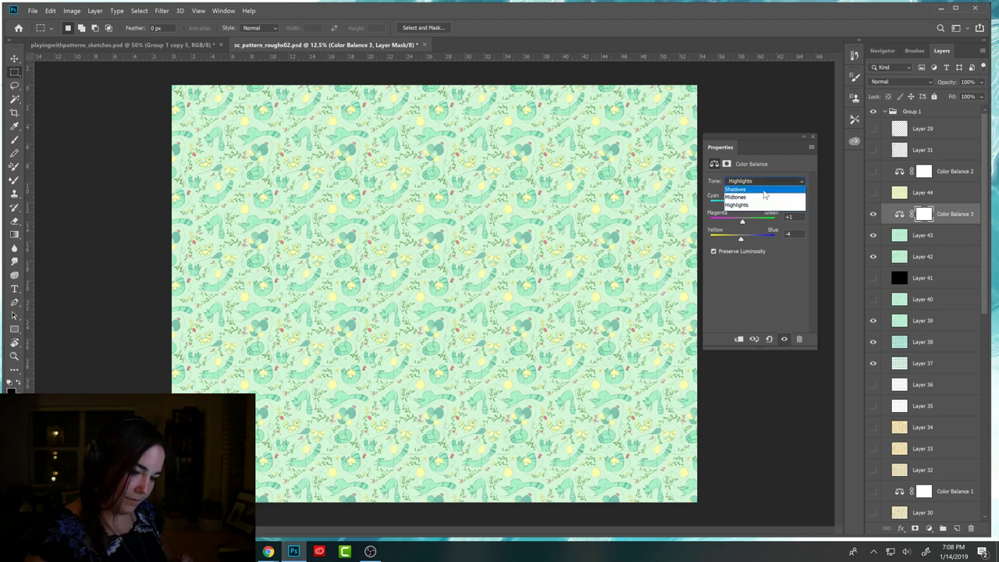
click(762, 190)
drag(741, 206, 740, 222)
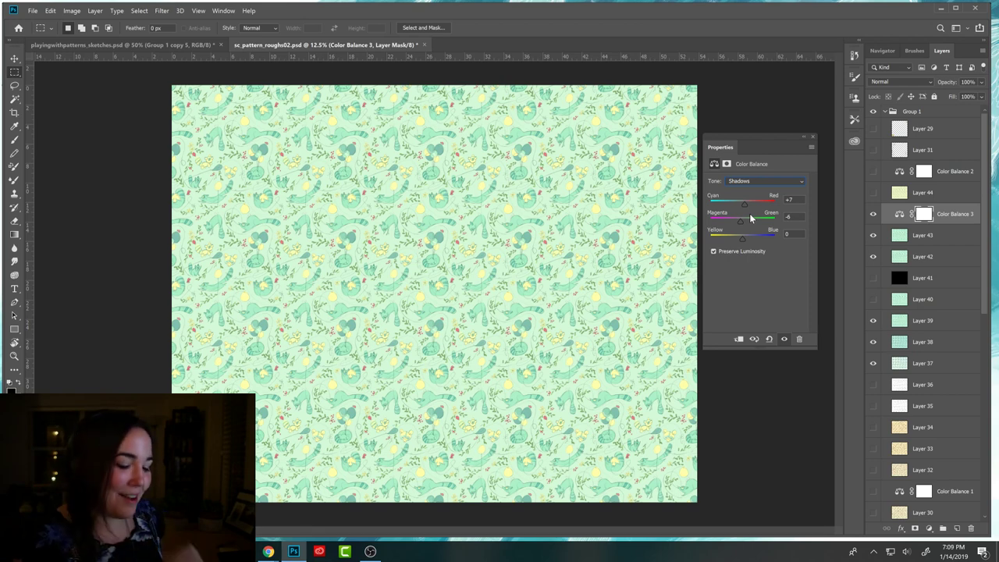
drag(741, 237, 747, 237)
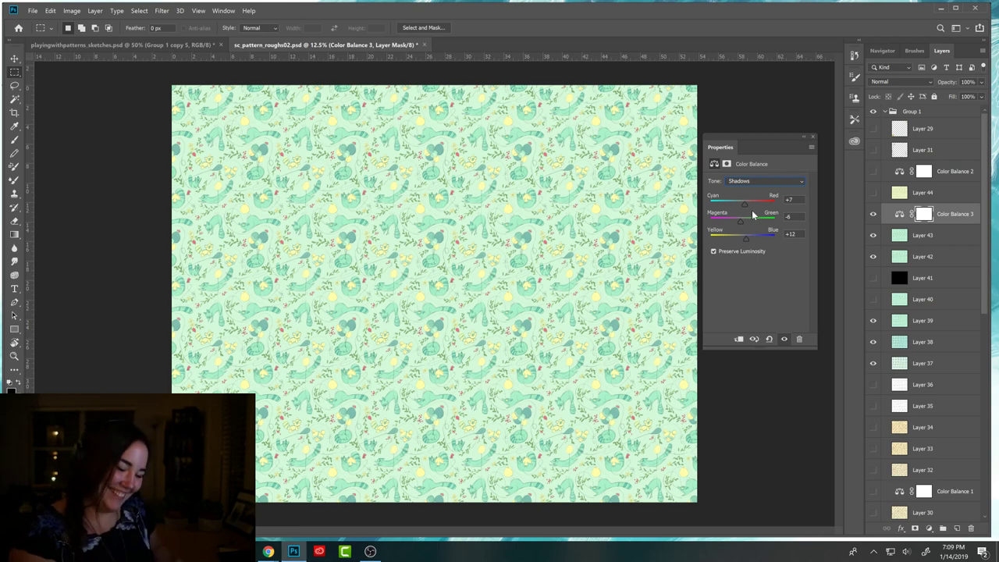
click(814, 136)
Toggle Color Balance 3 repeatedly to compare the mint pattern with and without the adjustment.
click(874, 215)
click(874, 215)
click(873, 215)
click(874, 215)
click(874, 215)
click(874, 215)
click(873, 215)
click(873, 215)
Leave Layer 43 and Color Balance 3 hidden, and show Layer 44 with Color Balance 2 again.
click(873, 235)
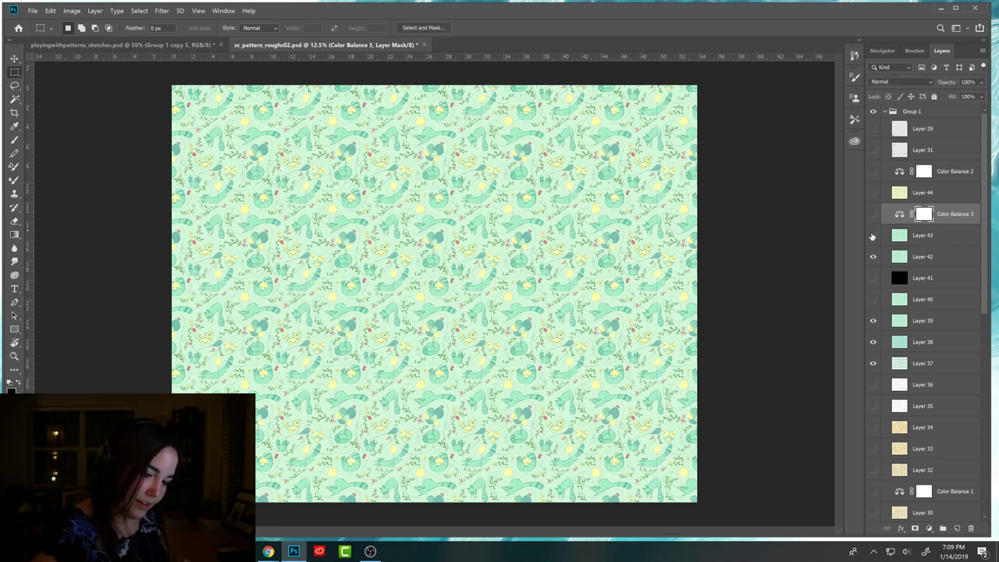
click(874, 215)
click(873, 193)
click(873, 171)
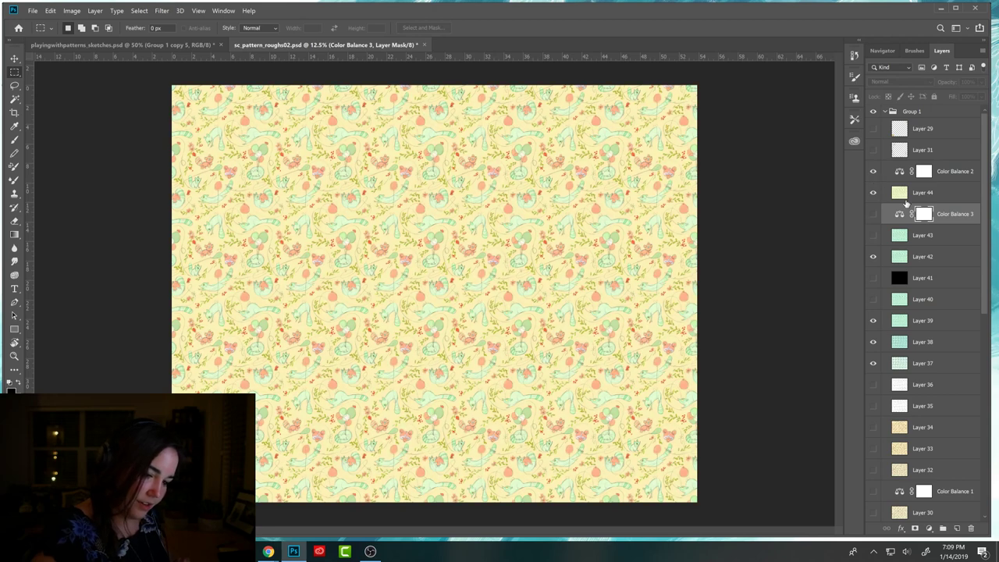
Group Color Balance 2 together with the yellow pattern on Layer 44.
click(902, 177)
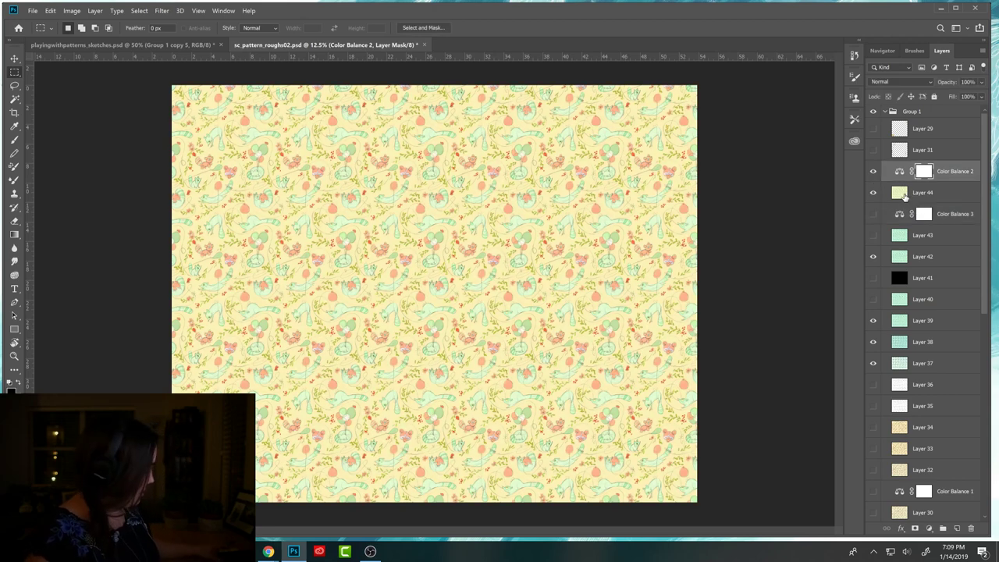
click(915, 200)
key(ctrl+g)
Group Color Balance 3 together with the mint pattern on Layer 43, and make both visible inside the group.
click(904, 187)
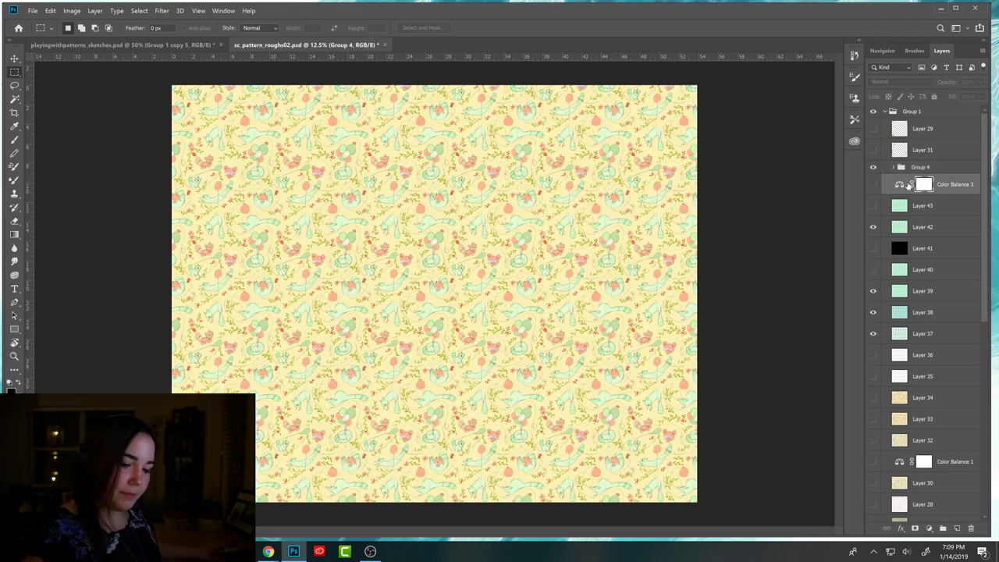
shift+click(910, 208)
key(ctrl+g)
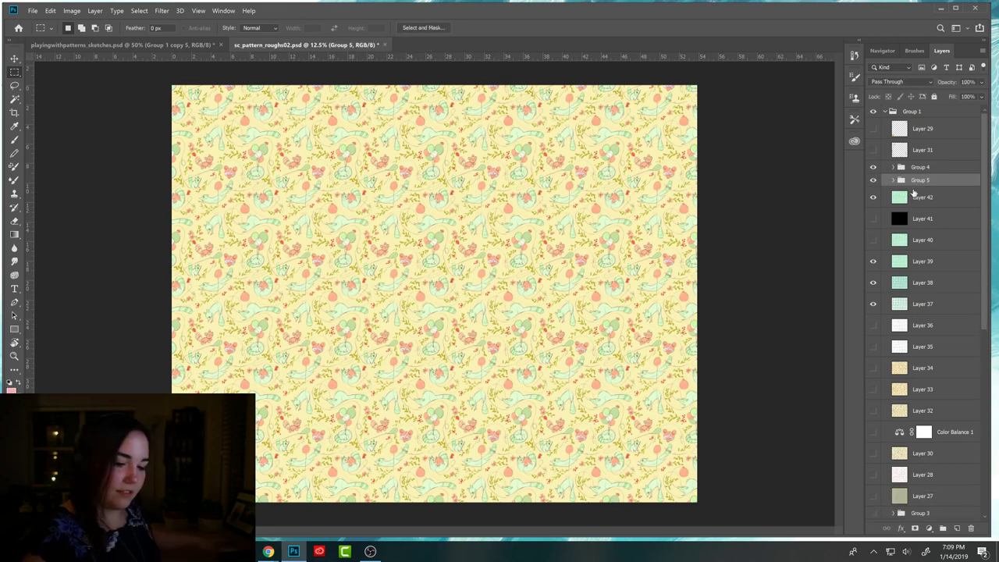
drag(874, 197, 872, 218)
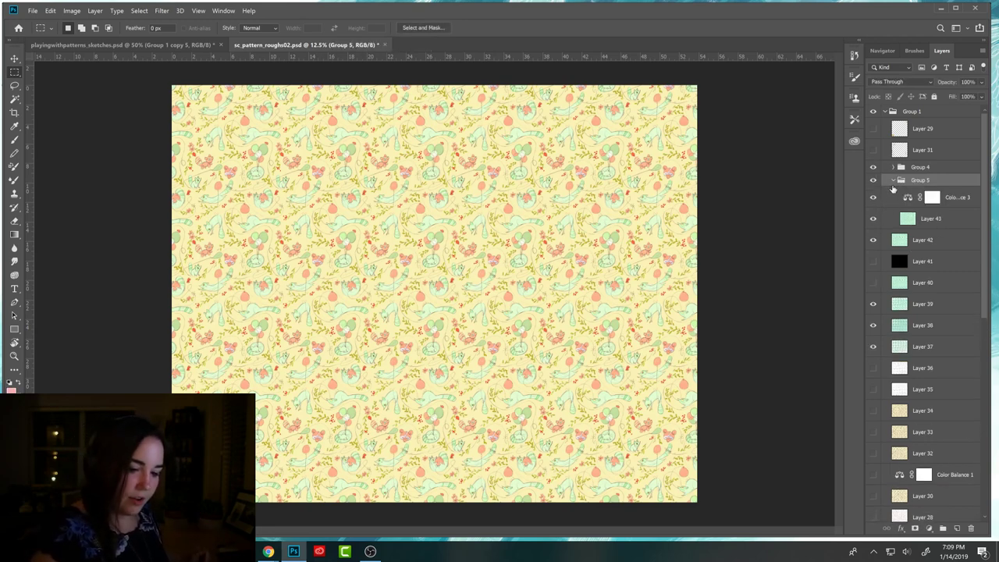
Check the tile in playingwithpatterns_sketches.psd, return to the pattern roughs, and toggle Group 4 repeatedly to compare the yellow and mint patterns.
click(195, 47)
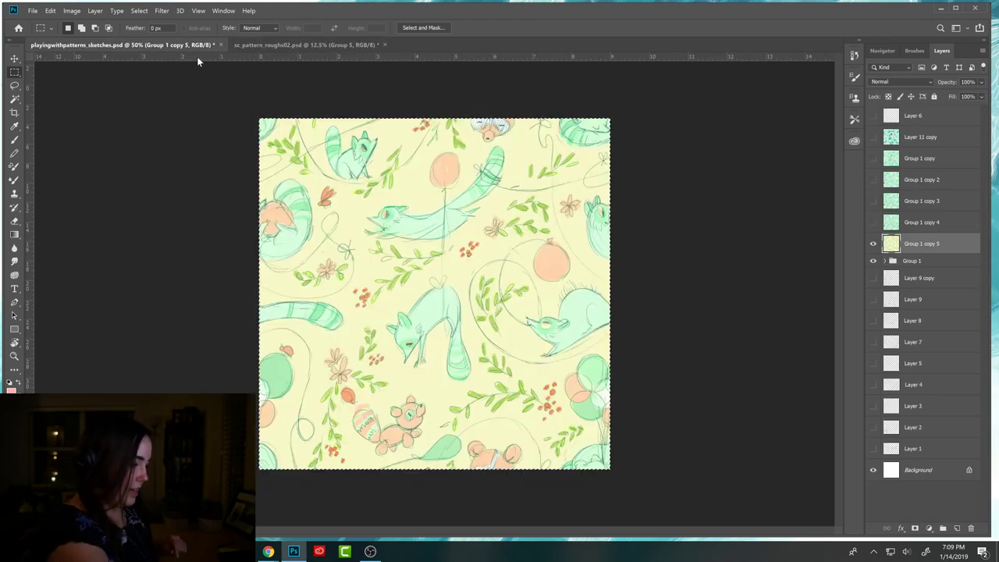
click(306, 45)
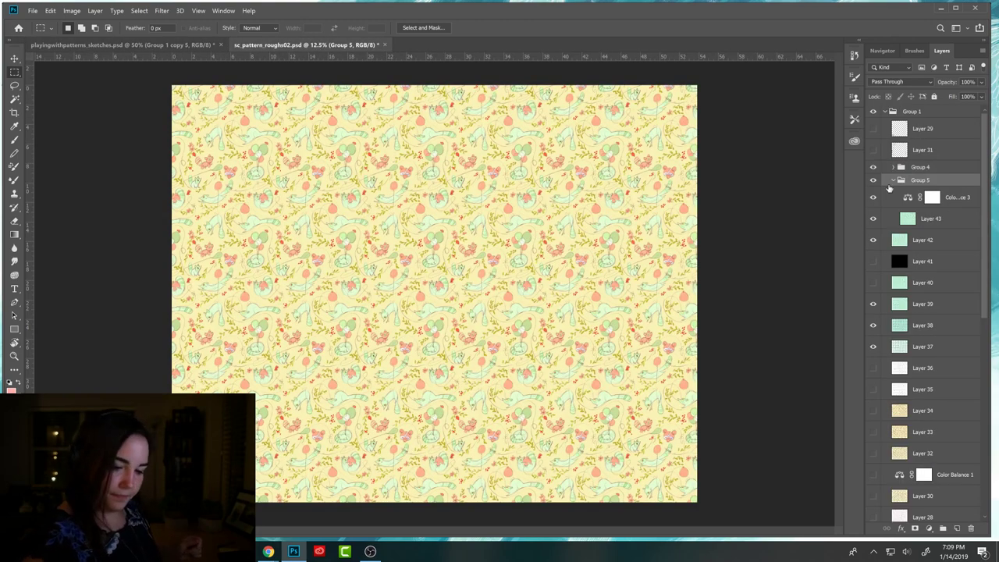
click(873, 167)
click(874, 167)
click(873, 168)
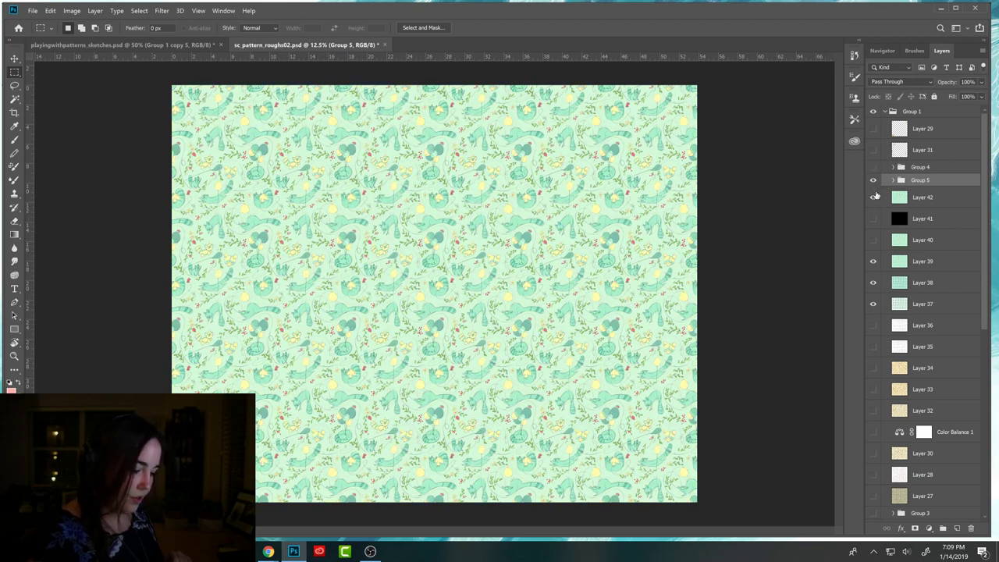
click(874, 167)
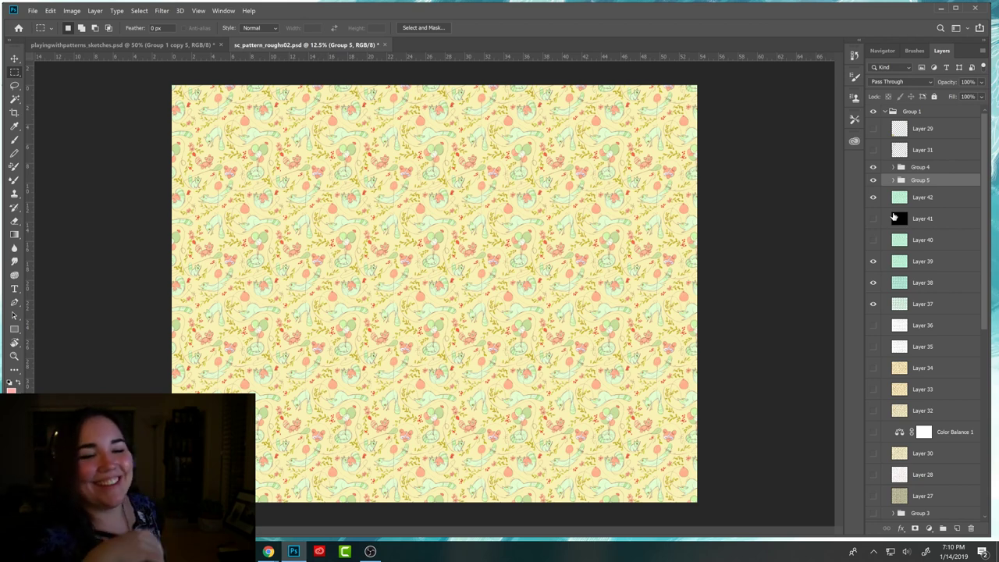
click(873, 167)
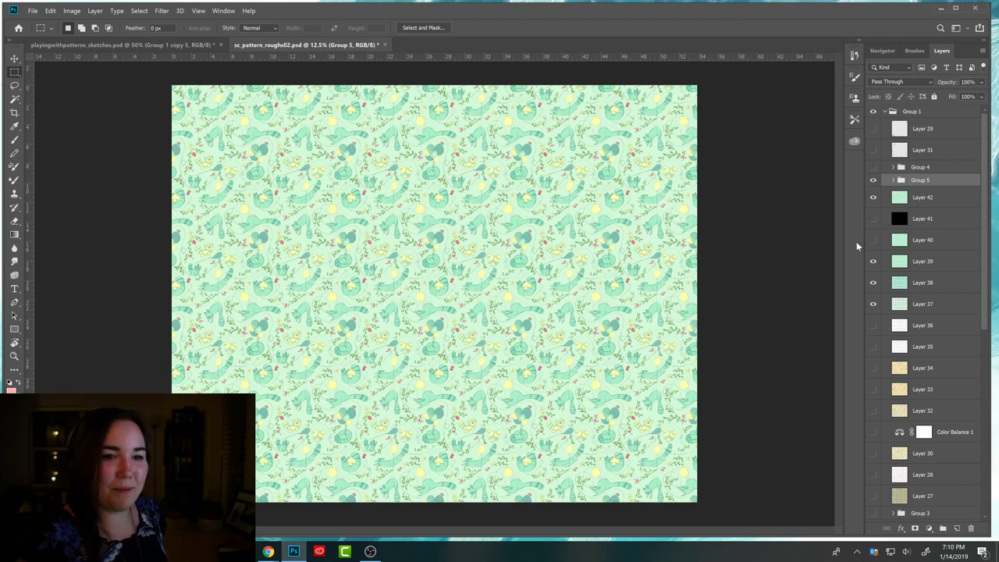
click(873, 168)
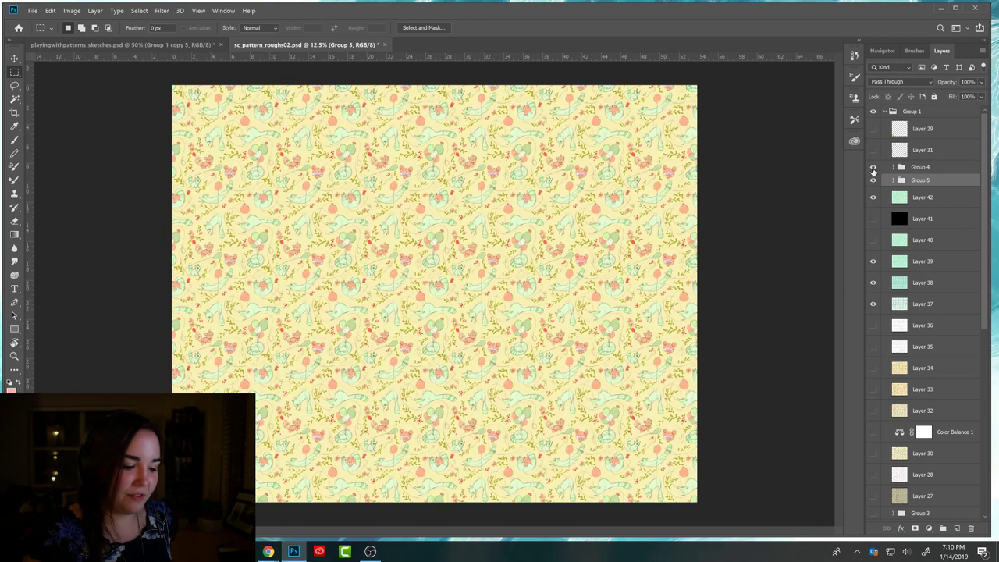
click(873, 169)
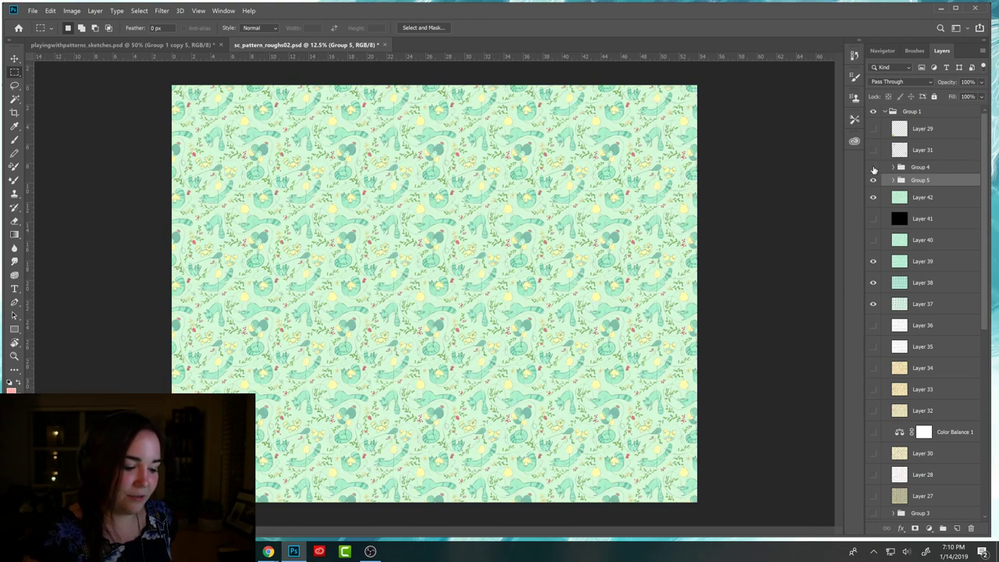
click(873, 168)
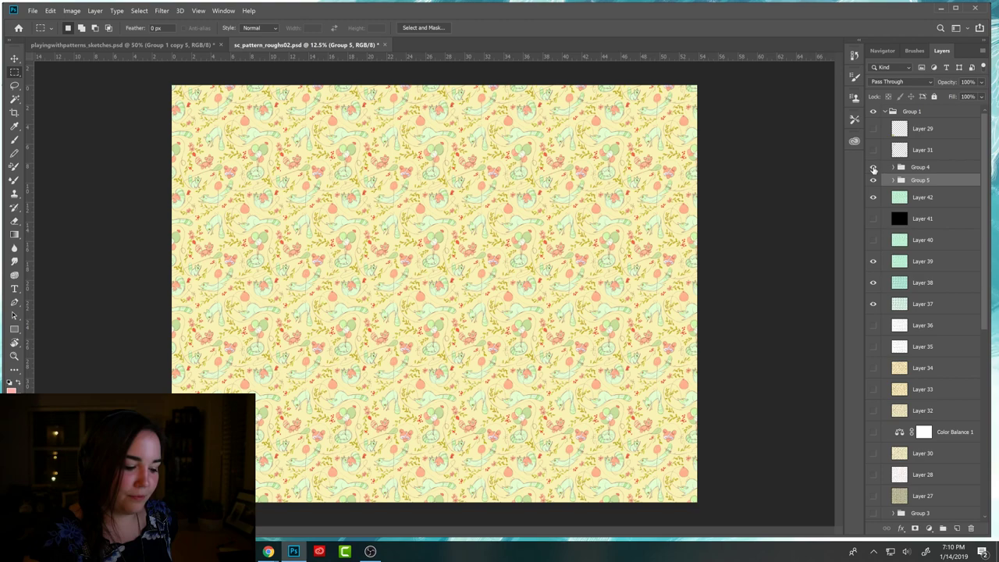
click(873, 169)
click(874, 168)
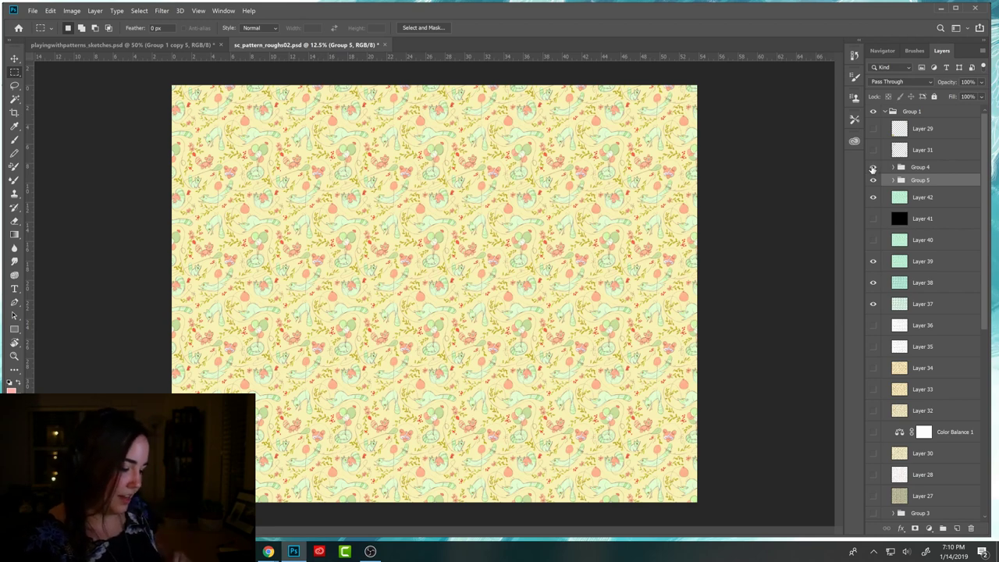
click(874, 167)
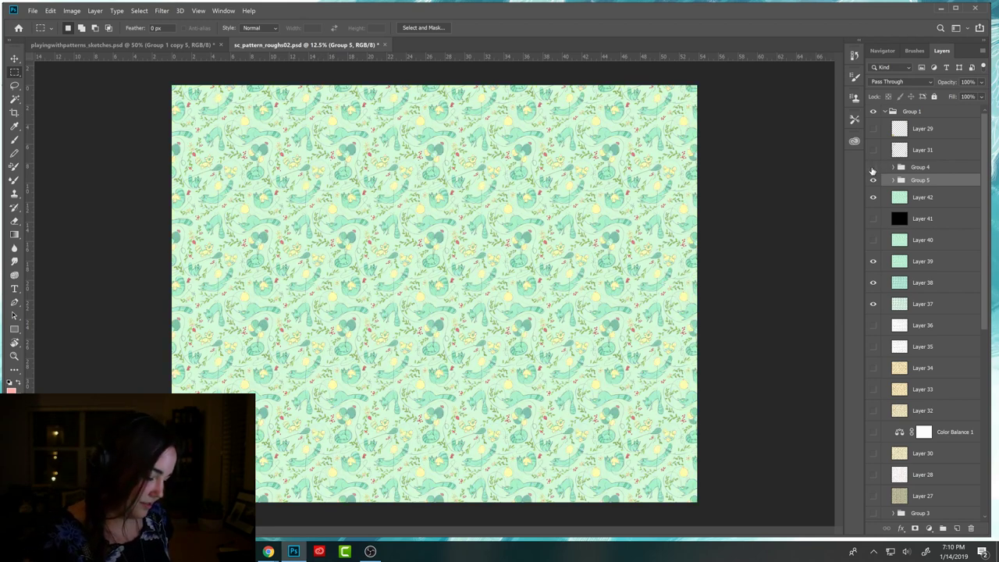
click(873, 167)
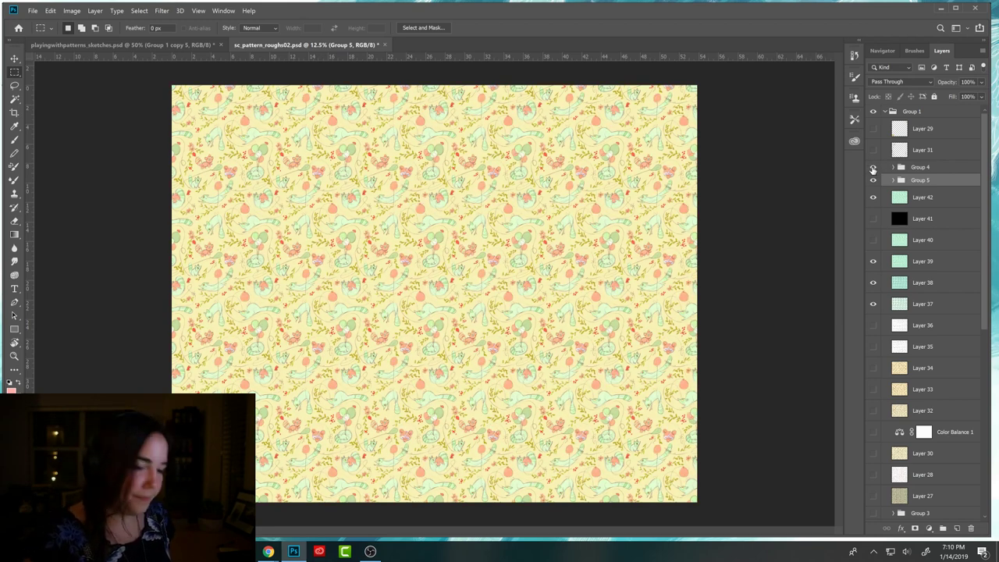
click(873, 167)
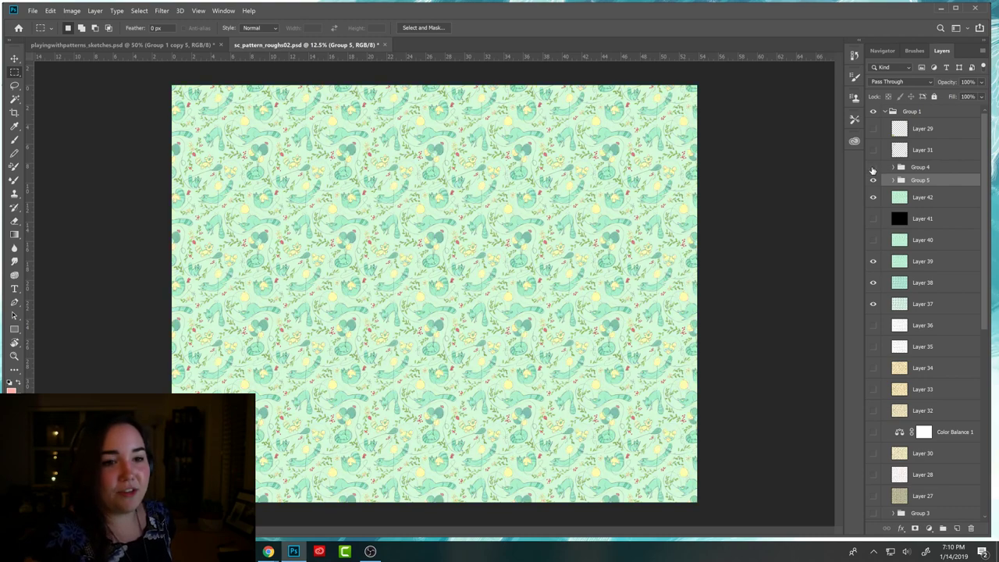
click(874, 167)
click(874, 167)
click(873, 167)
click(874, 167)
click(874, 167)
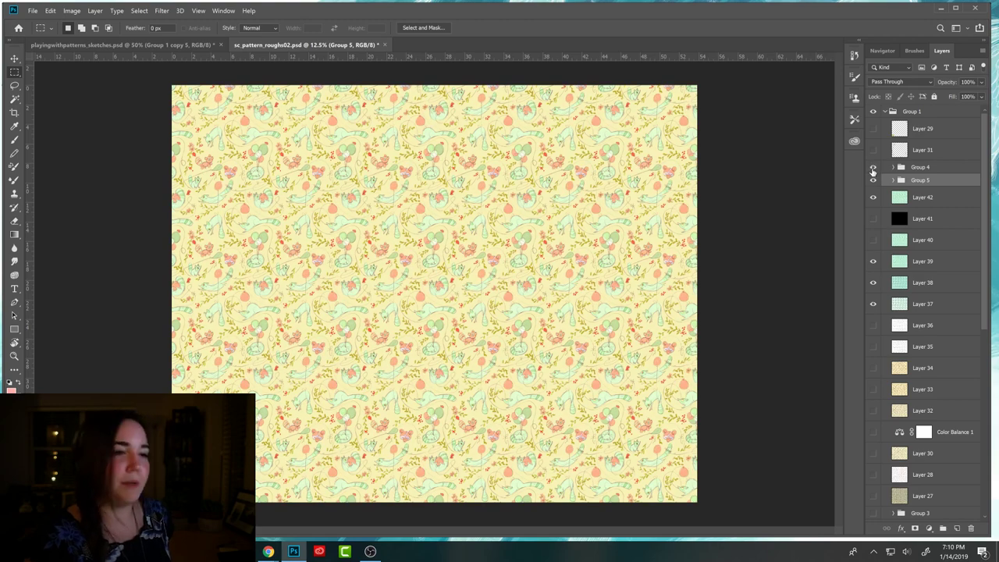
click(873, 167)
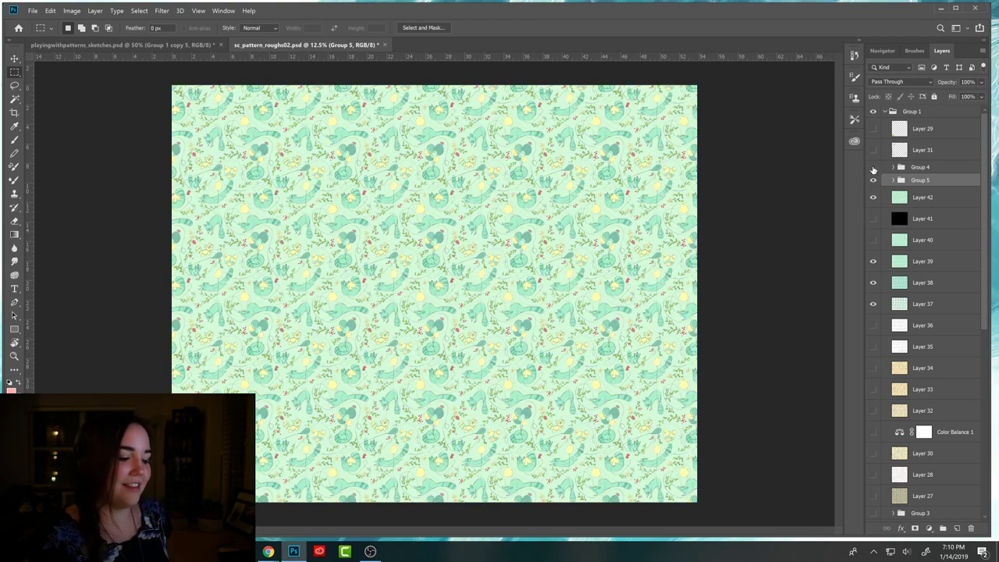
click(873, 168)
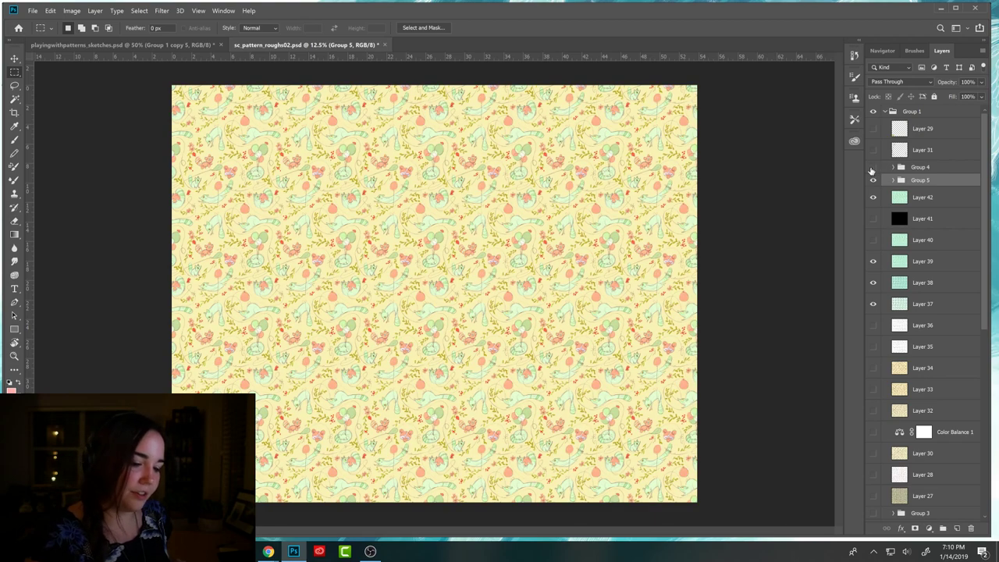
click(873, 167)
click(874, 167)
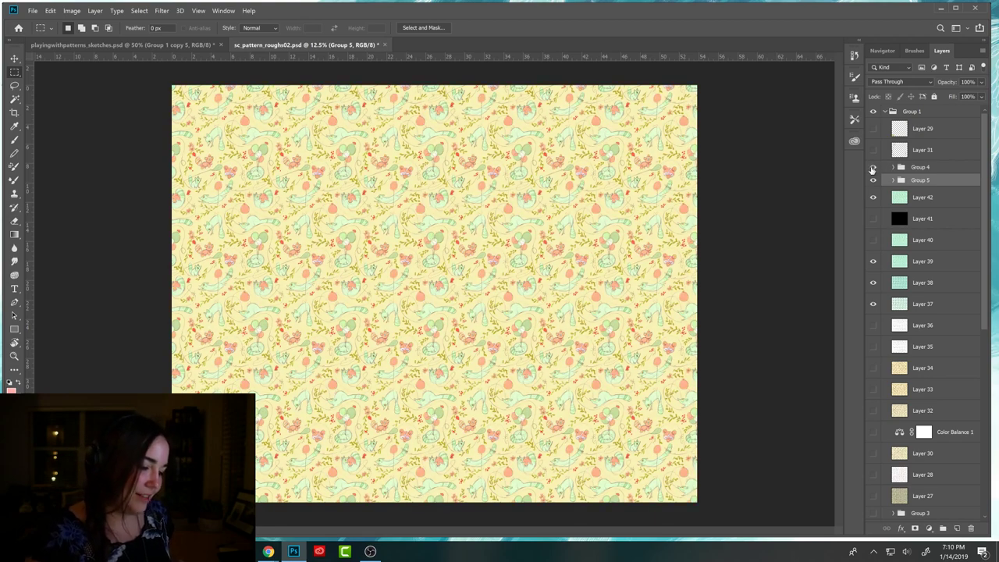
click(874, 167)
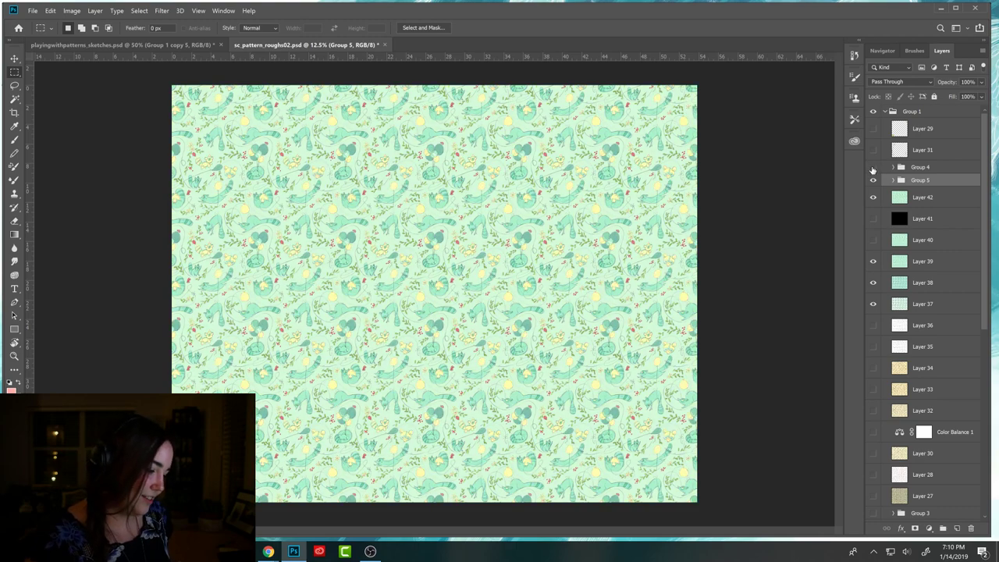
click(874, 167)
click(873, 168)
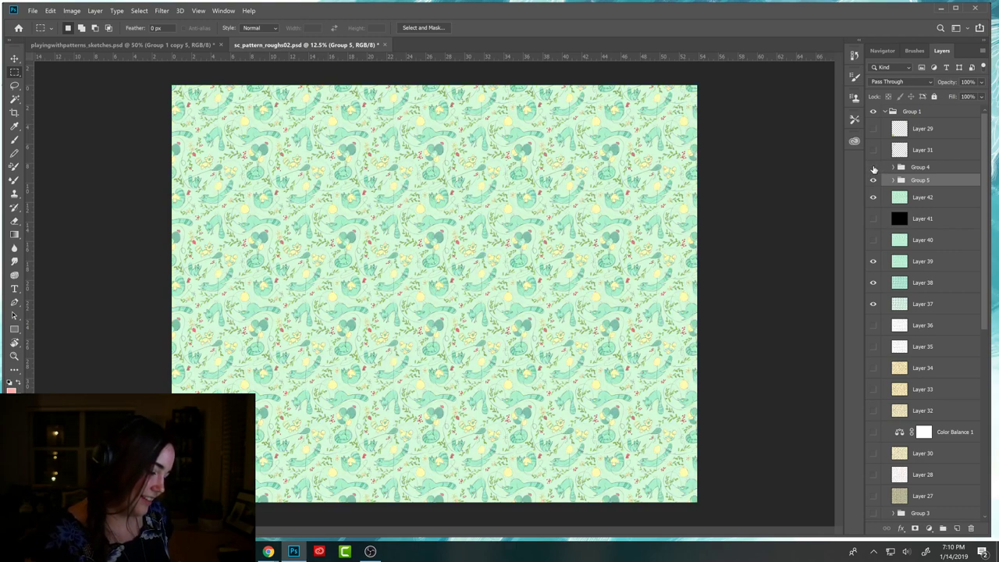
click(874, 167)
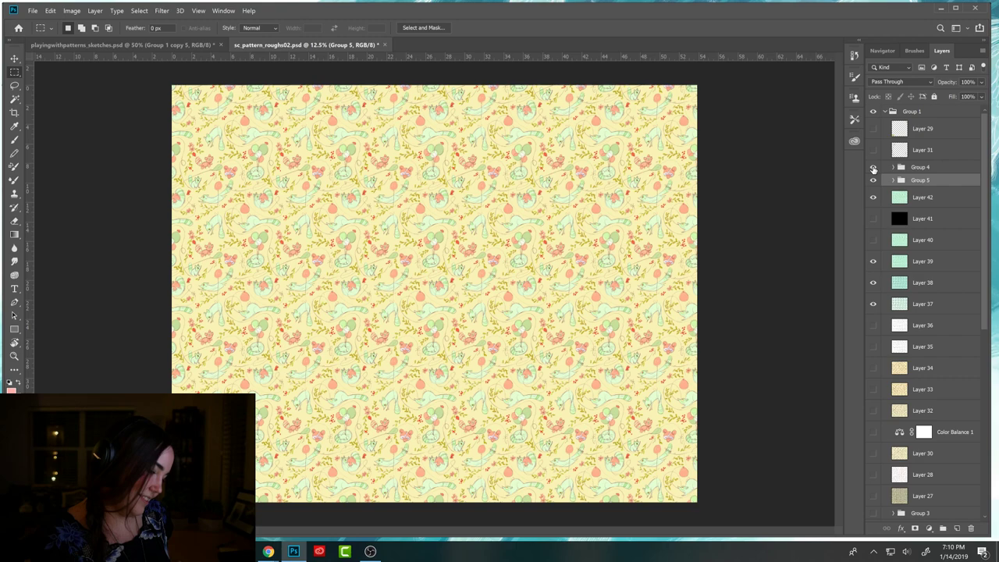
click(874, 168)
click(874, 168)
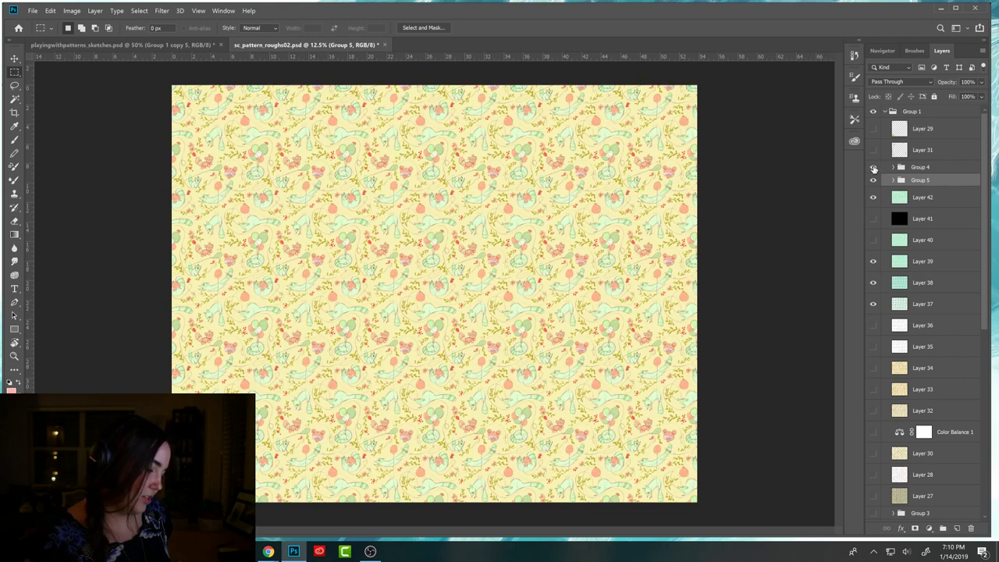
click(874, 168)
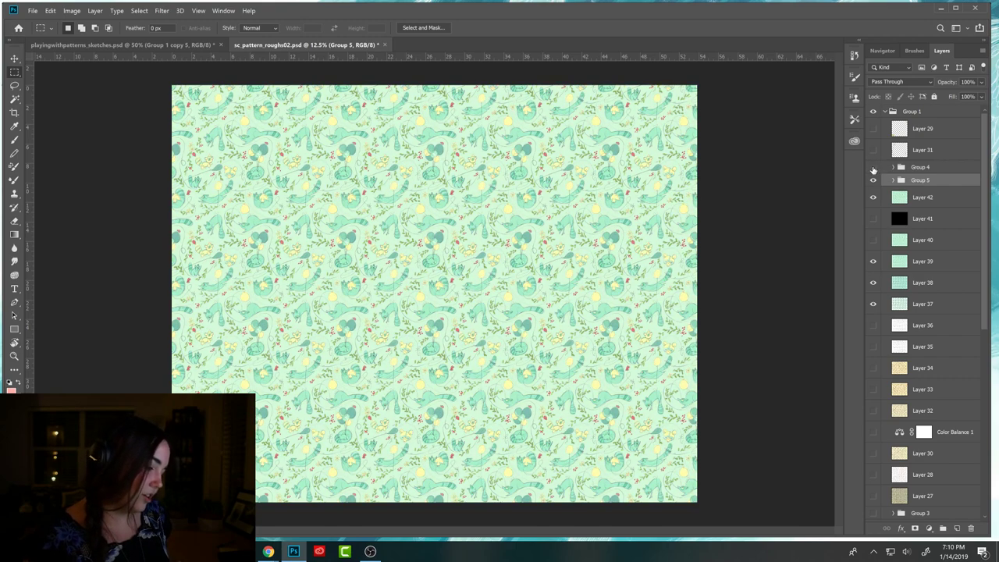
click(873, 168)
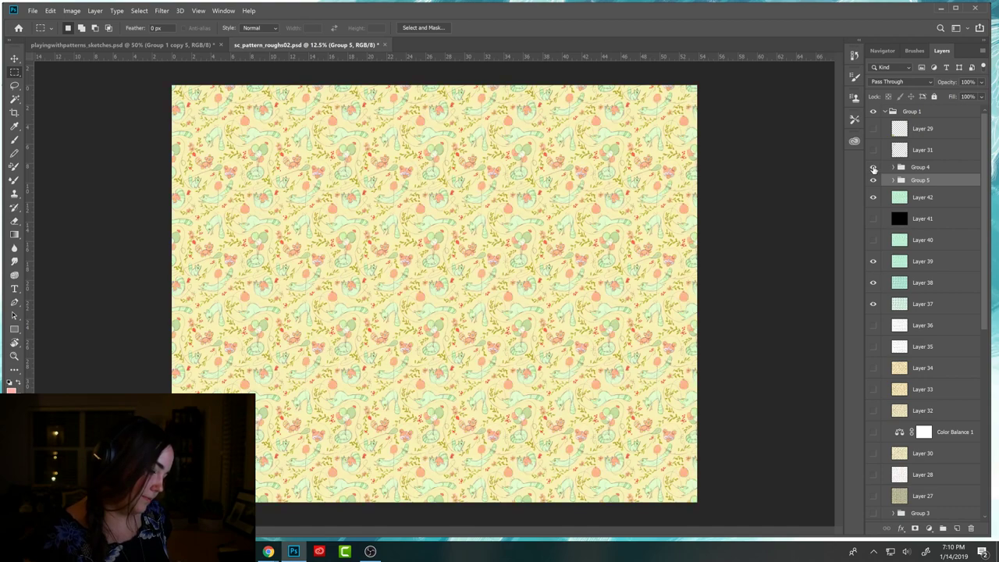
click(874, 168)
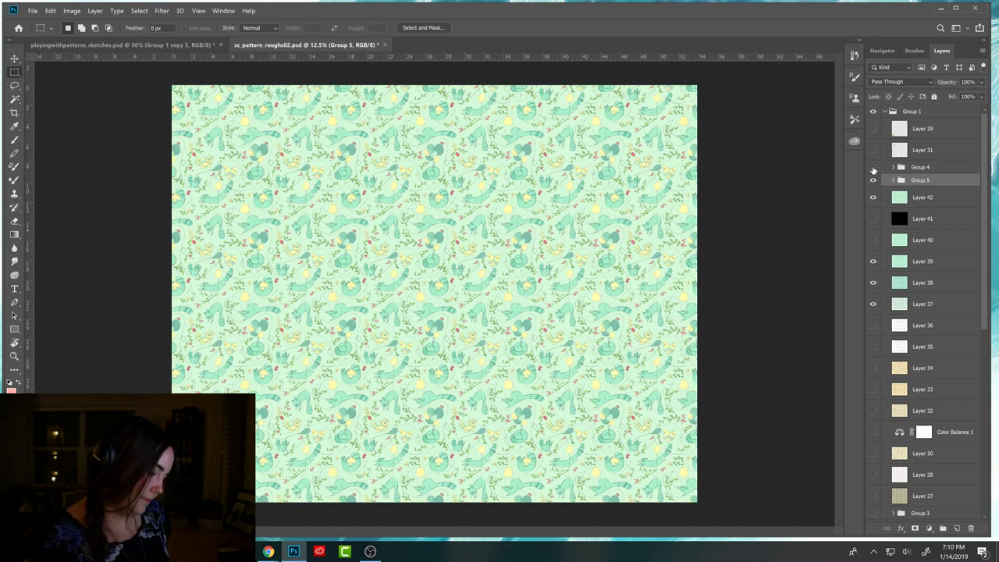
click(873, 167)
click(874, 168)
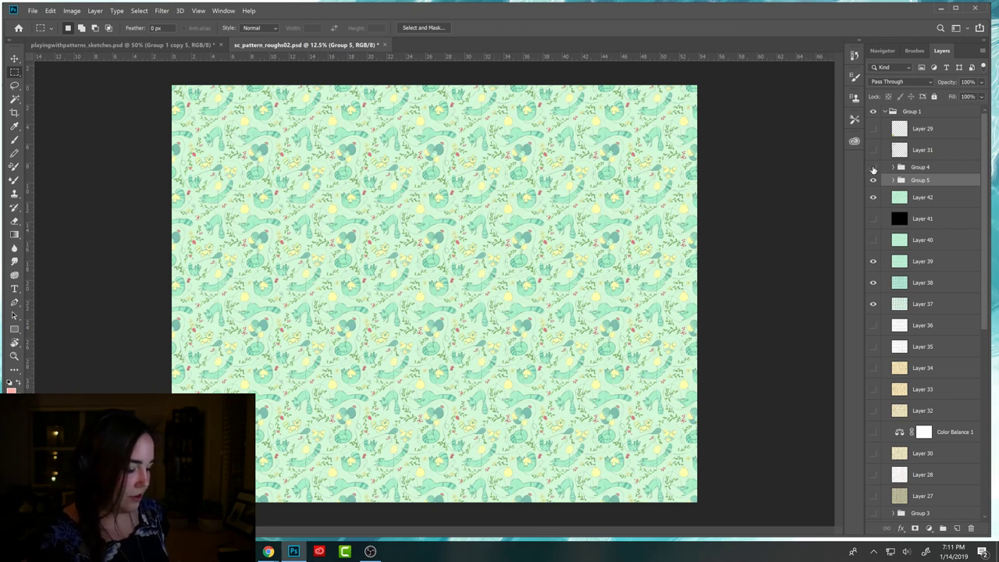
click(874, 168)
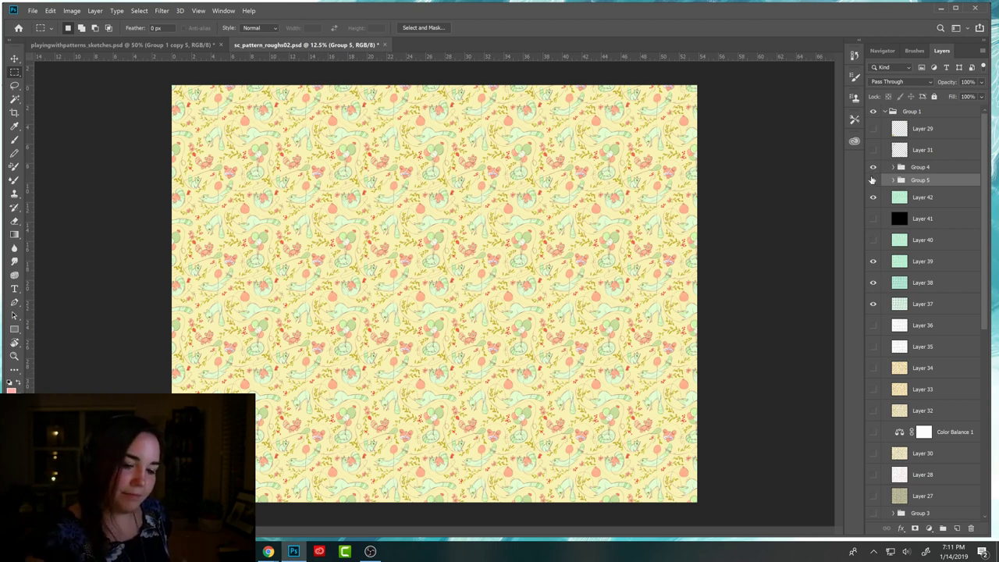
click(872, 167)
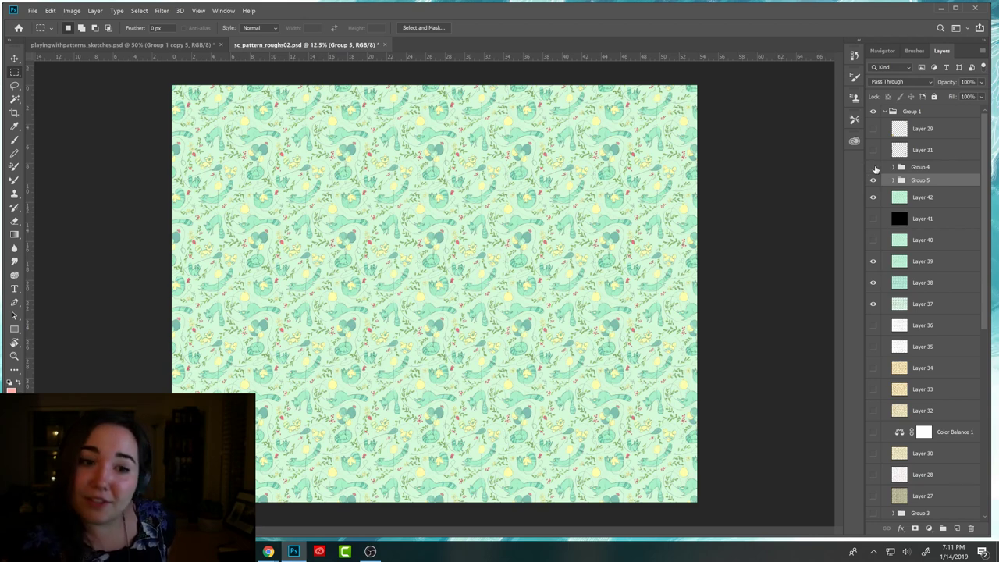
click(874, 167)
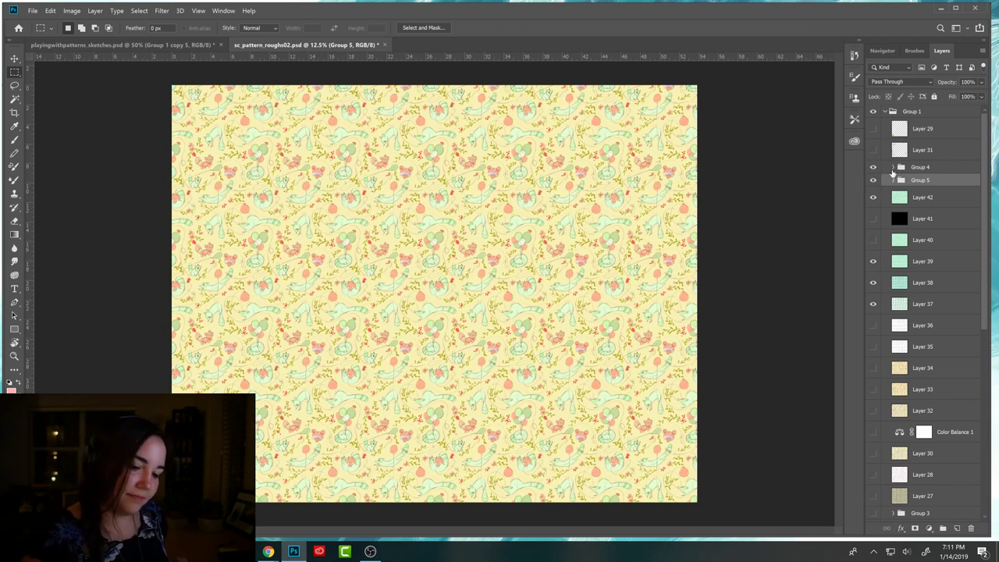
Add a Levels adjustment above Color Balance 2 in Group 4 and set its midtone input level to 0.84.
click(892, 167)
click(934, 184)
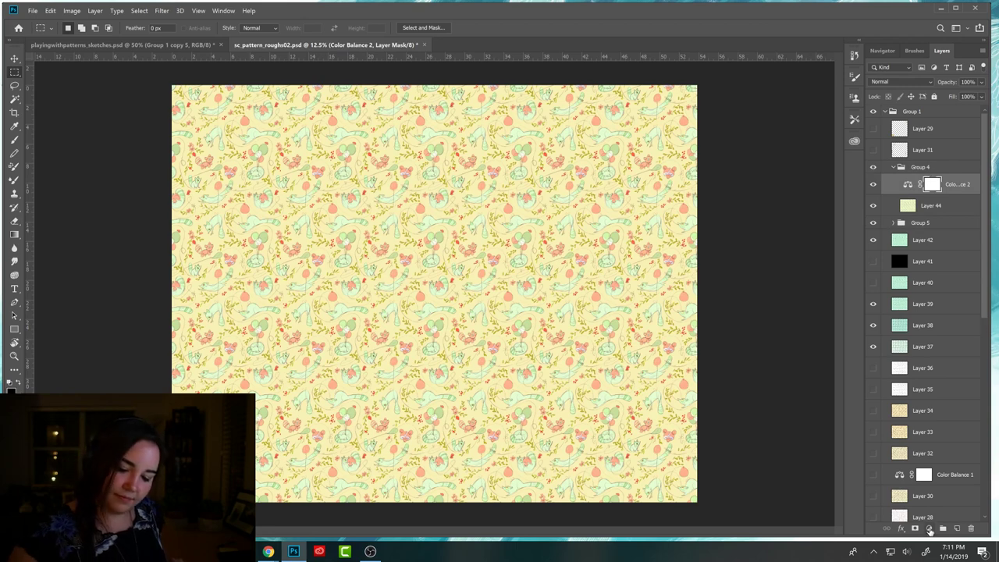
click(929, 528)
click(933, 386)
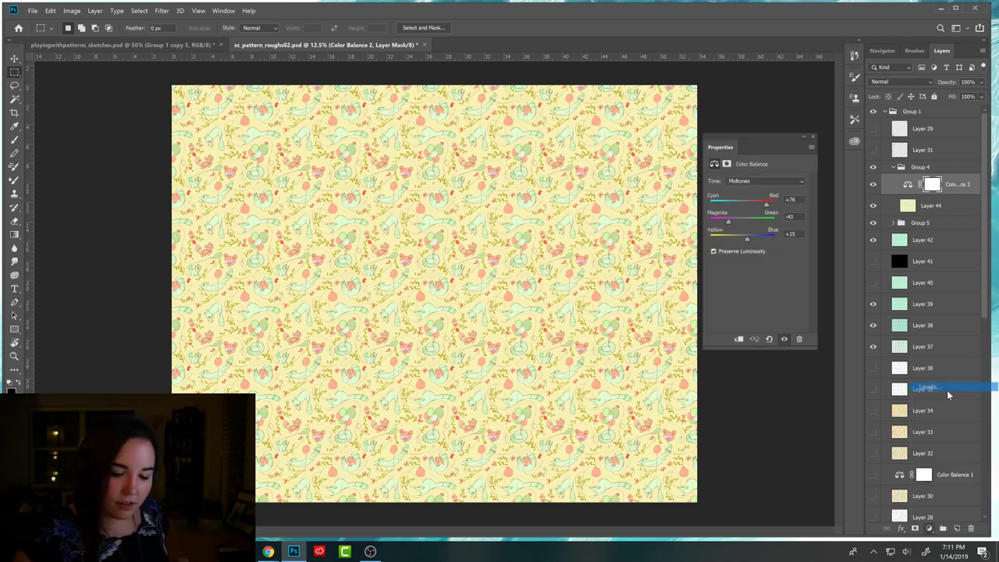
drag(766, 259, 805, 262)
drag(722, 256, 770, 263)
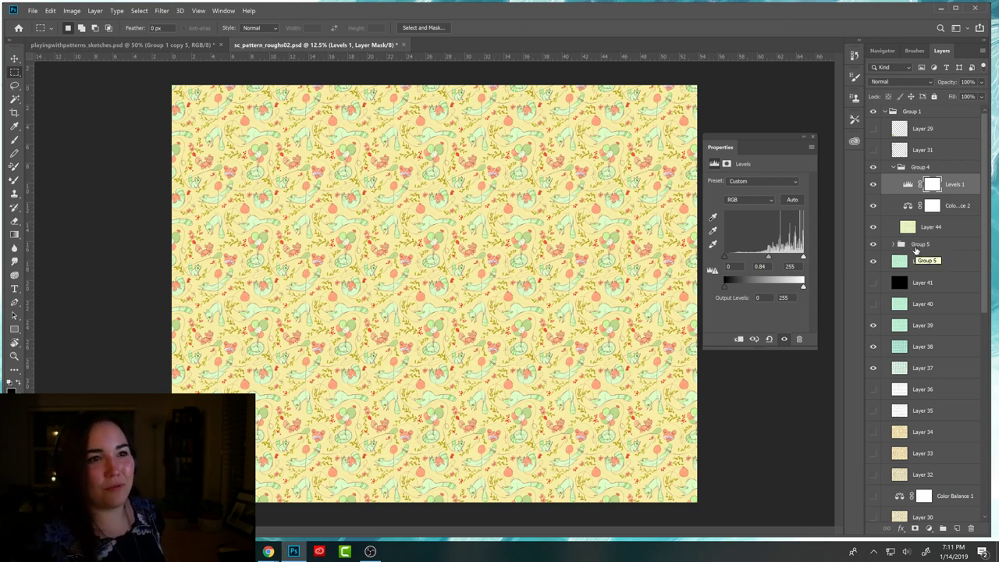
drag(784, 137, 791, 105)
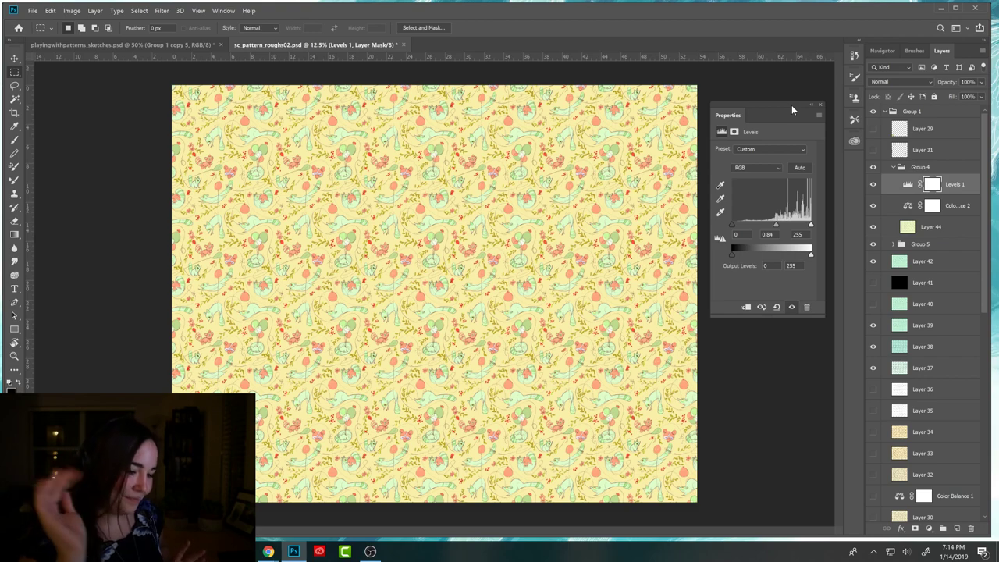
Collapse Group 4 and toggle its visibility to compare the yellow and mint tiled patterns.
click(894, 167)
click(873, 168)
click(873, 167)
click(873, 167)
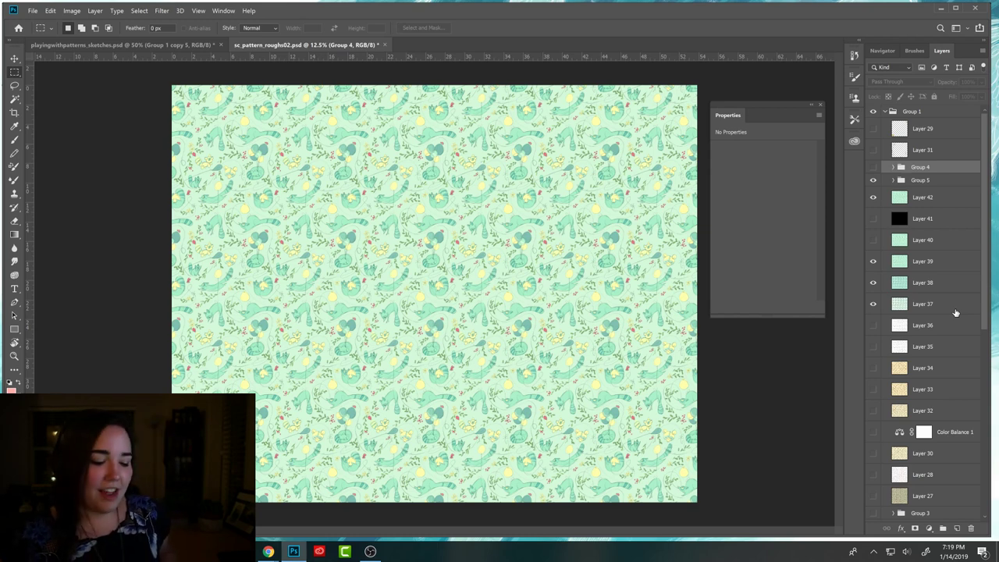
click(874, 168)
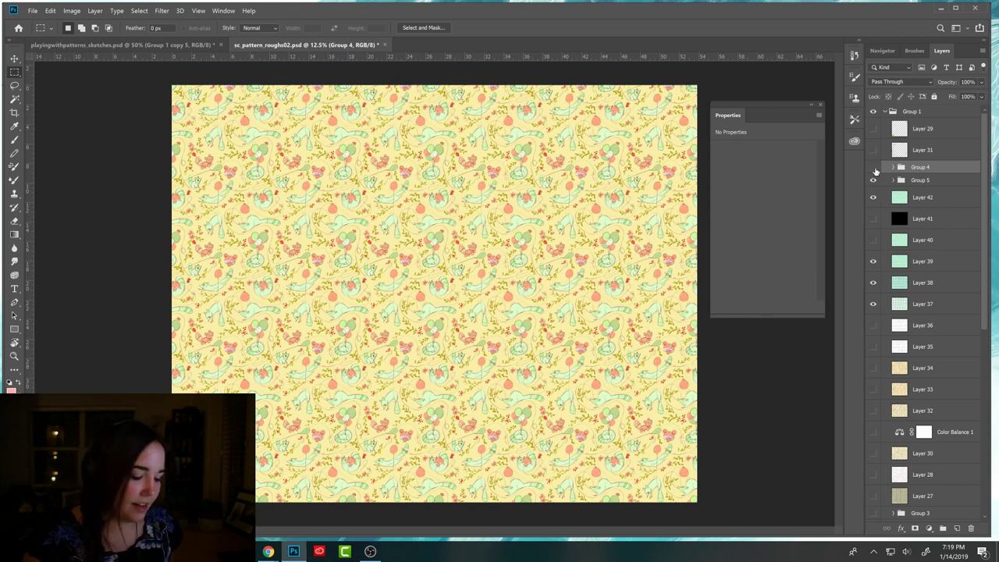
click(874, 167)
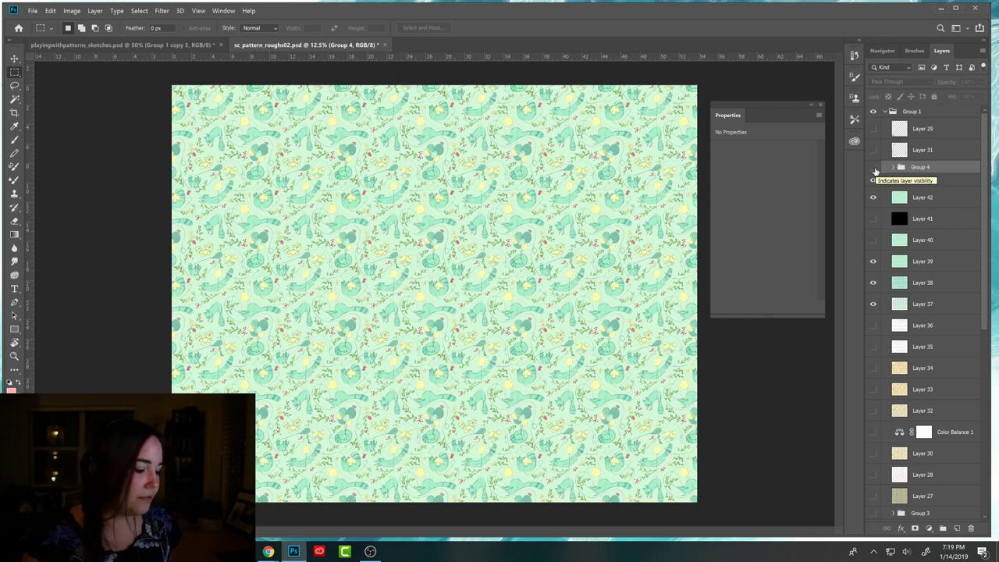
Float the pattern roughs window, show Group 4, and copy its Color Balance 2 adjustment into playingwithpatterns_sketches.psd.
mouse_move(328, 48)
mouse_down()
mouse_move(448, 139)
mouse_move(546, 107)
mouse_move(538, 83)
mouse_up()
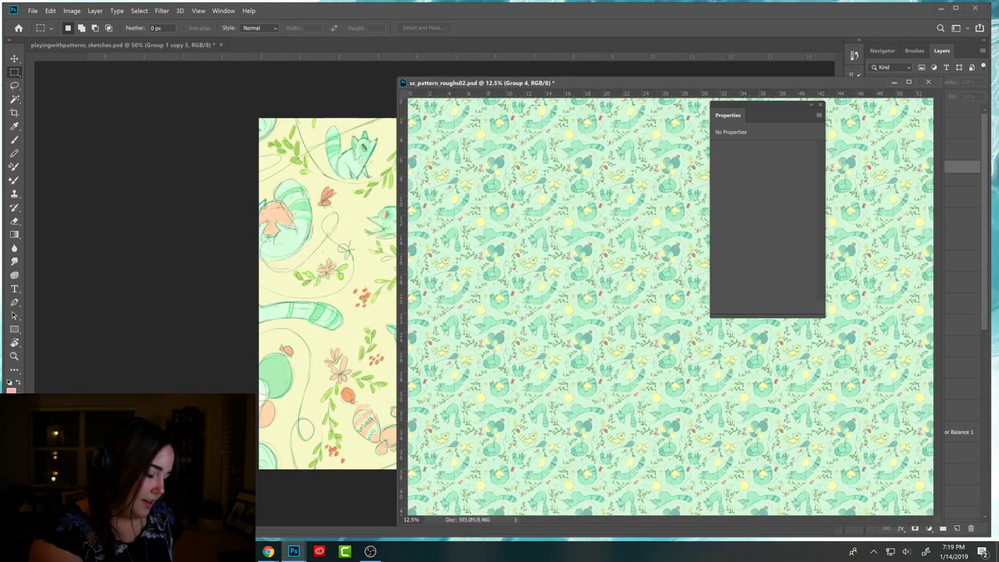
drag(814, 84, 676, 272)
click(873, 167)
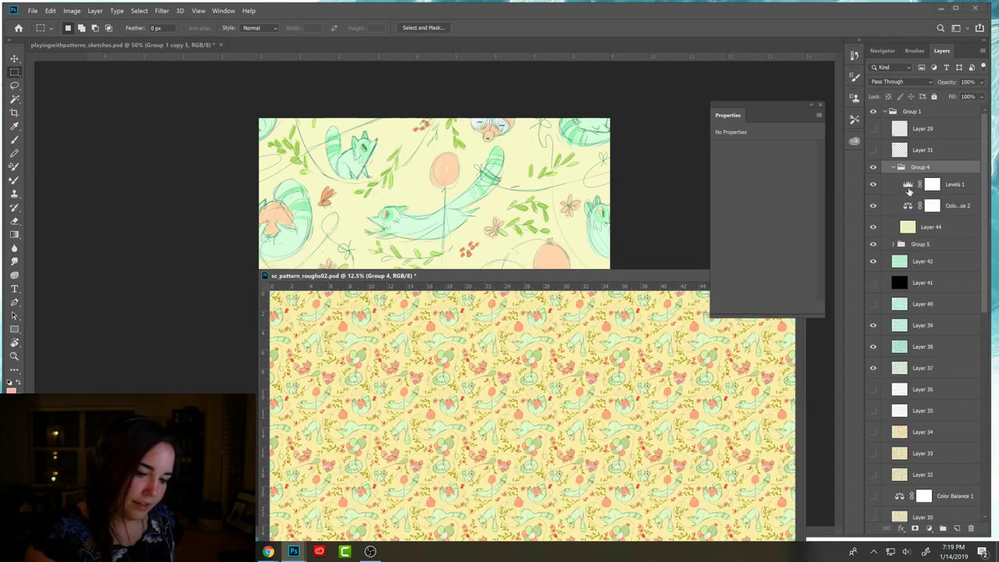
drag(904, 207, 561, 200)
drag(790, 278, 685, 251)
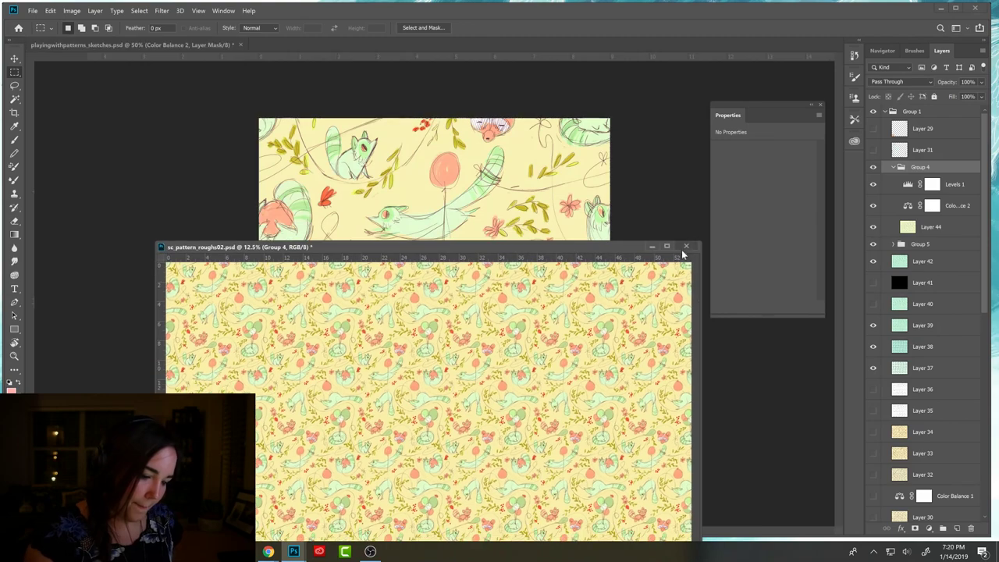
Copy the Color Balance 3 adjustment from the pattern roughs into playingwithpatterns_sketches.psd and put the roughs window away.
click(687, 247)
click(589, 224)
drag(619, 247, 875, 216)
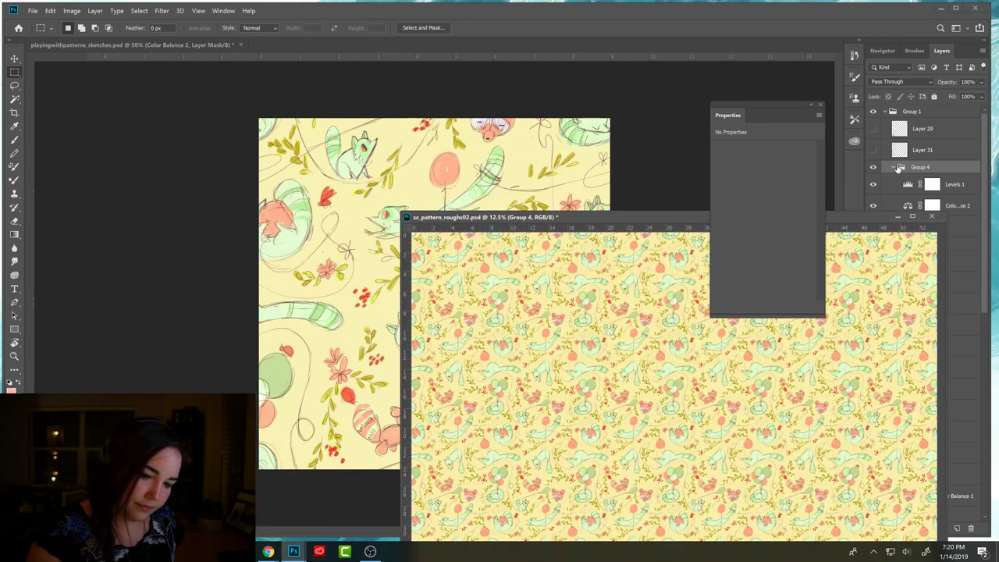
click(900, 168)
drag(885, 219, 550, 195)
click(893, 181)
click(888, 221)
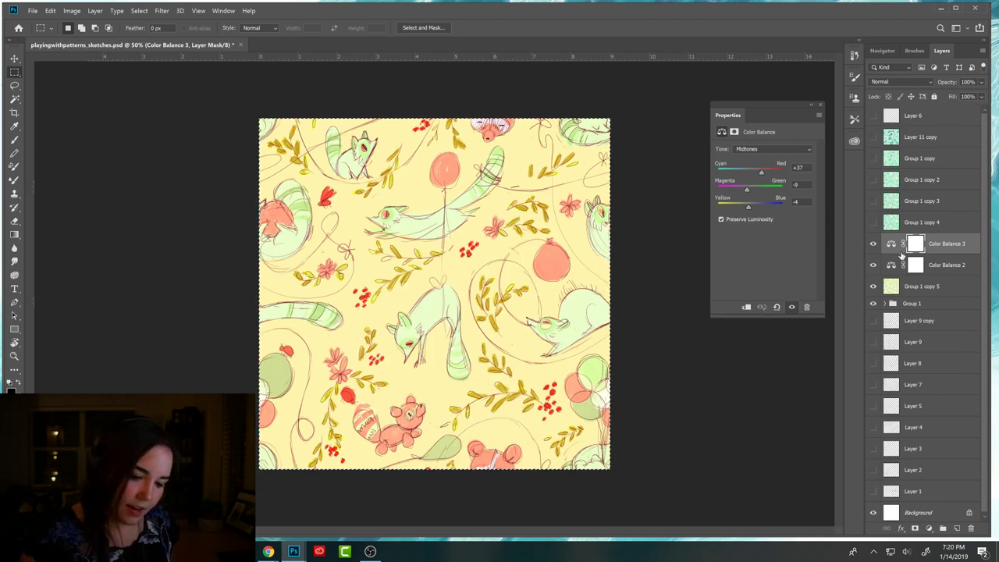
Move Color Balance 3 directly above Group 1, hide Color Balance 2 and Group 1 copy 5, and expand Group 1.
drag(900, 253, 897, 296)
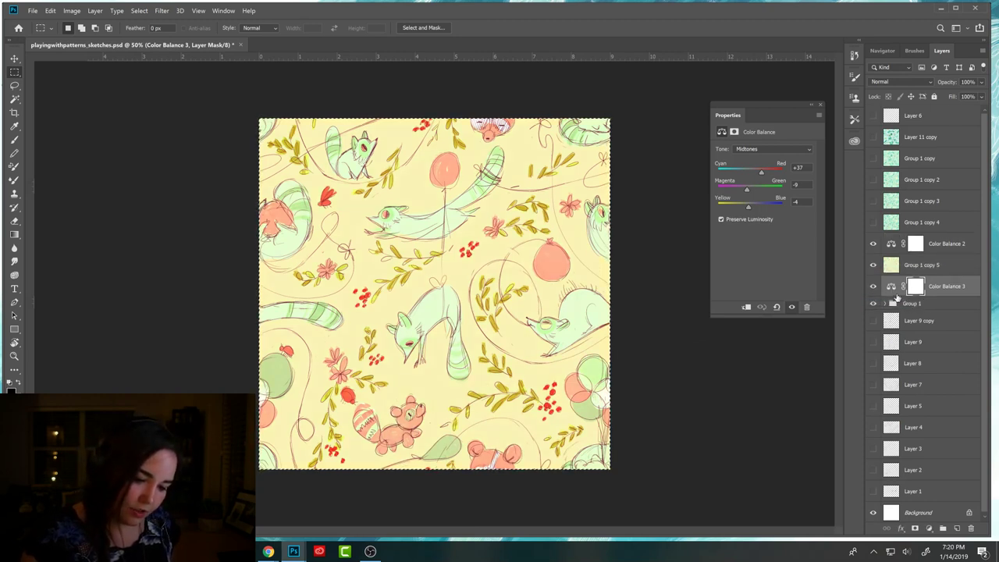
click(872, 265)
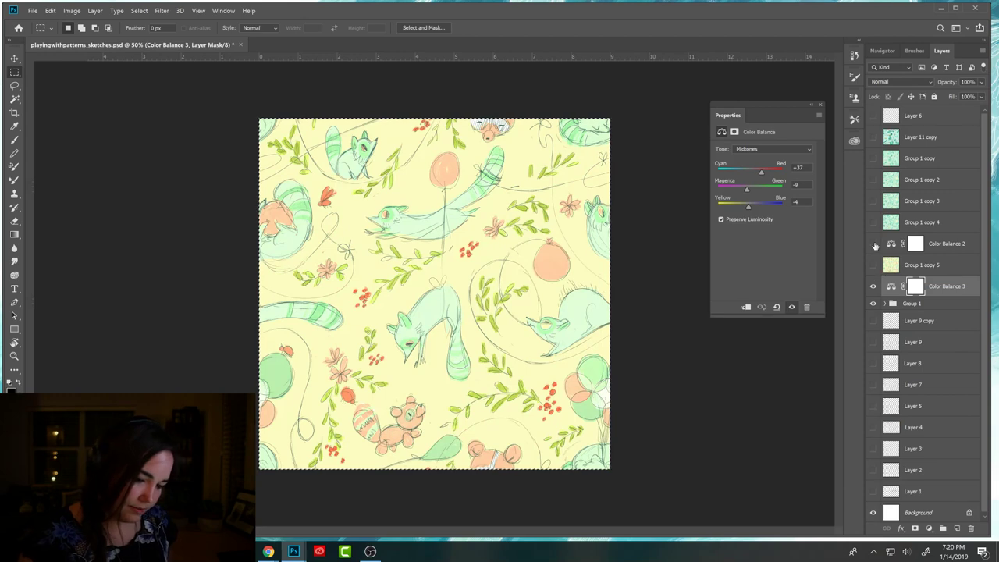
click(872, 264)
click(872, 264)
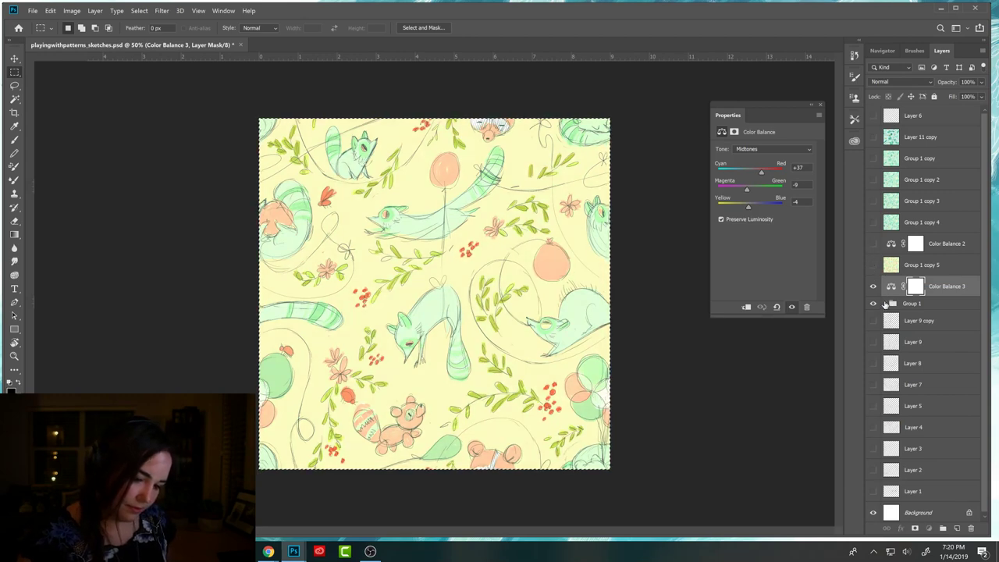
click(885, 304)
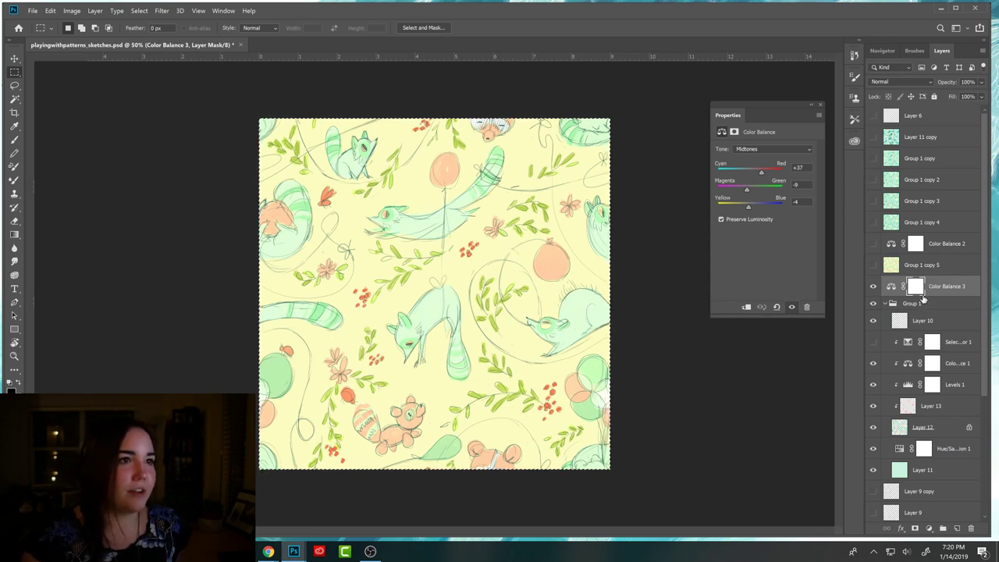
Show Group 1 copy 5 and Color Balance 2, hide Color Balance 3 and Group 1, and save the sketches file.
click(874, 264)
click(874, 243)
click(873, 286)
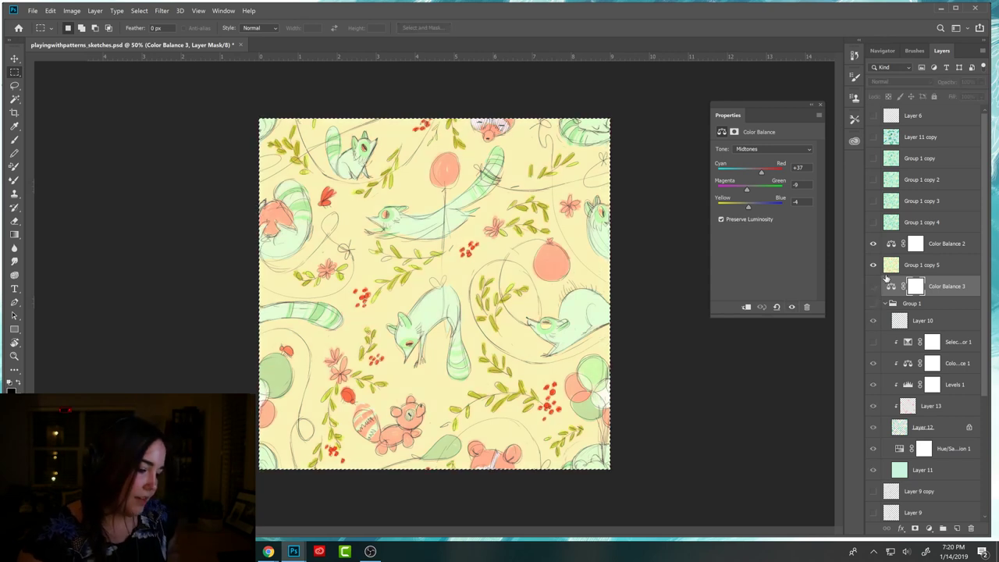
key(ctrl+s)
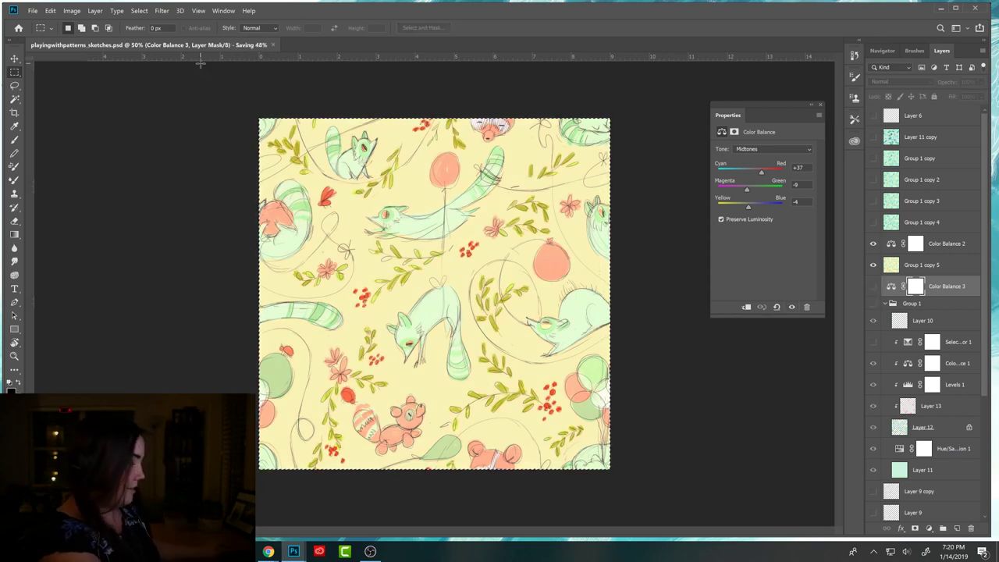
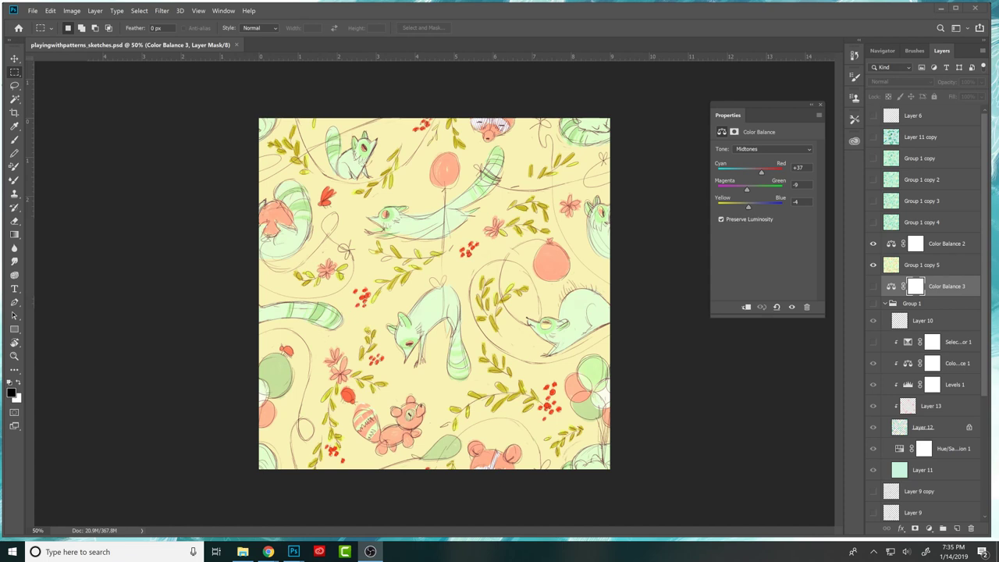
Display Group 1 with Color Balance 3 instead of the yellow version, and turn off Group 1's Color Balance, Levels and Hue/Saturation adjustments.
click(872, 244)
click(872, 266)
click(873, 286)
click(874, 287)
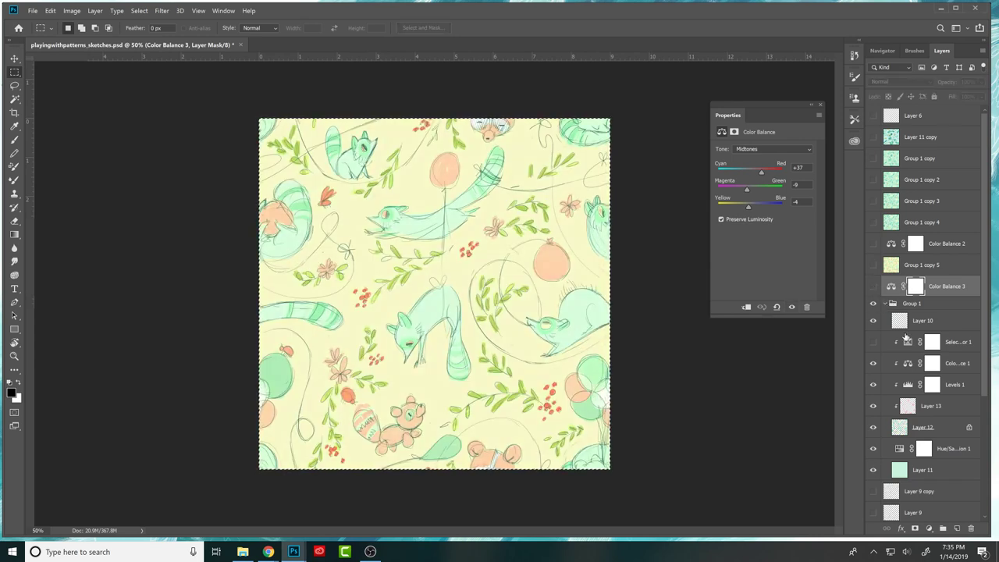
click(873, 286)
click(874, 364)
click(873, 384)
click(873, 449)
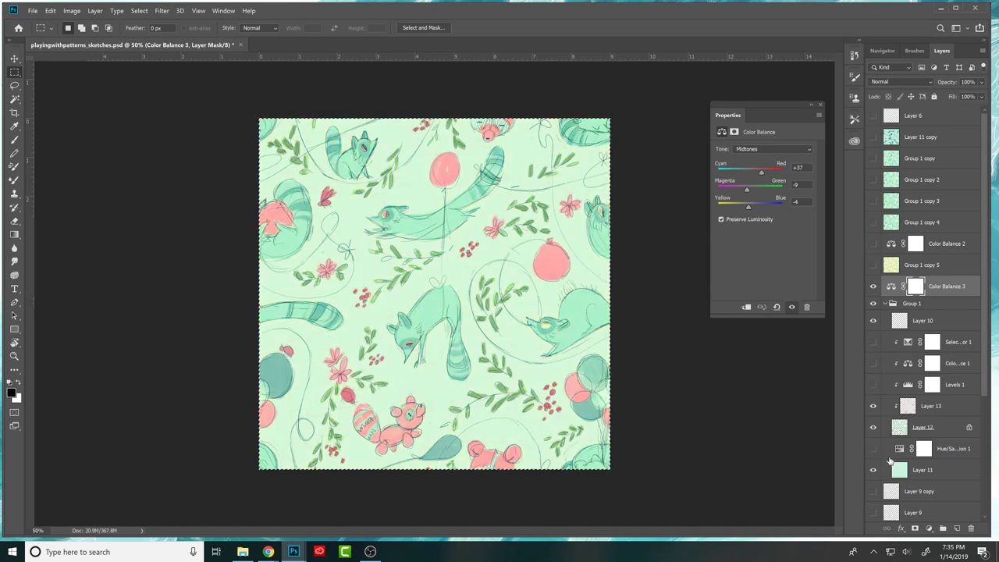
Show Group 1 copy 5 and Color Balance 2 again, move Color Balance 3 into Group 1, and hide that group.
click(886, 304)
click(874, 266)
click(874, 243)
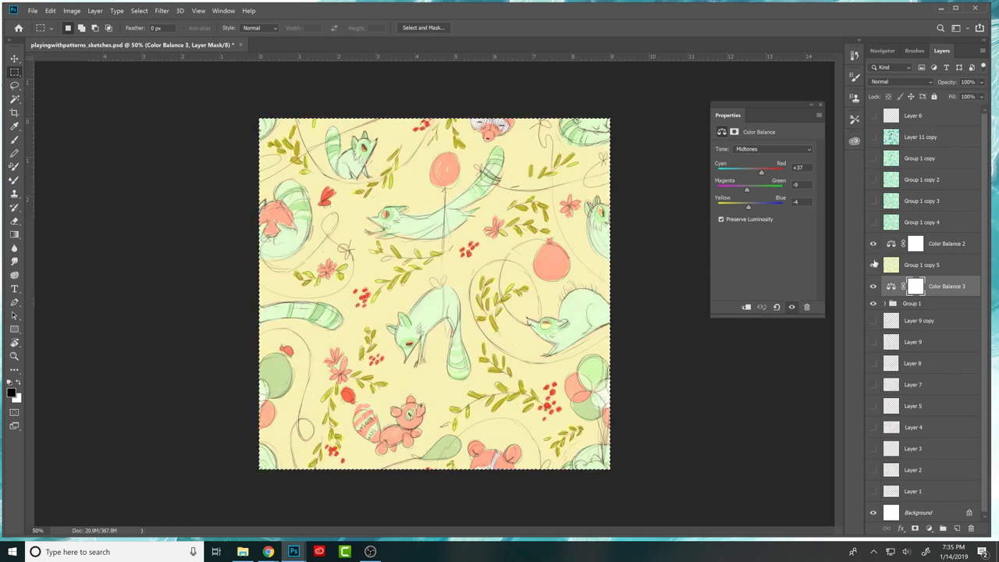
click(886, 303)
drag(892, 289, 893, 306)
click(889, 283)
click(888, 281)
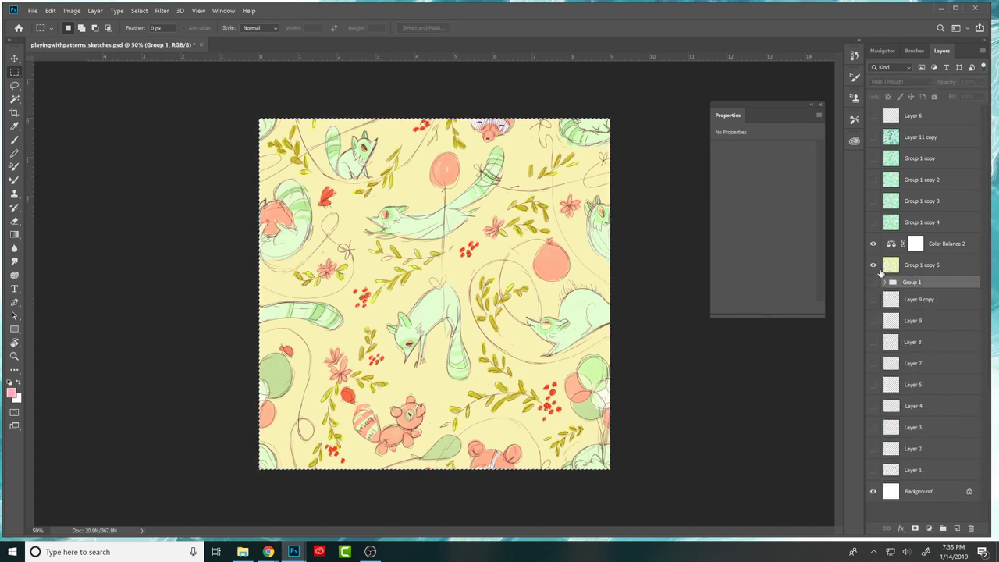
Group Color Balance 2 together with Group 1 copy 5 and check the new group by toggling its visibility.
click(894, 245)
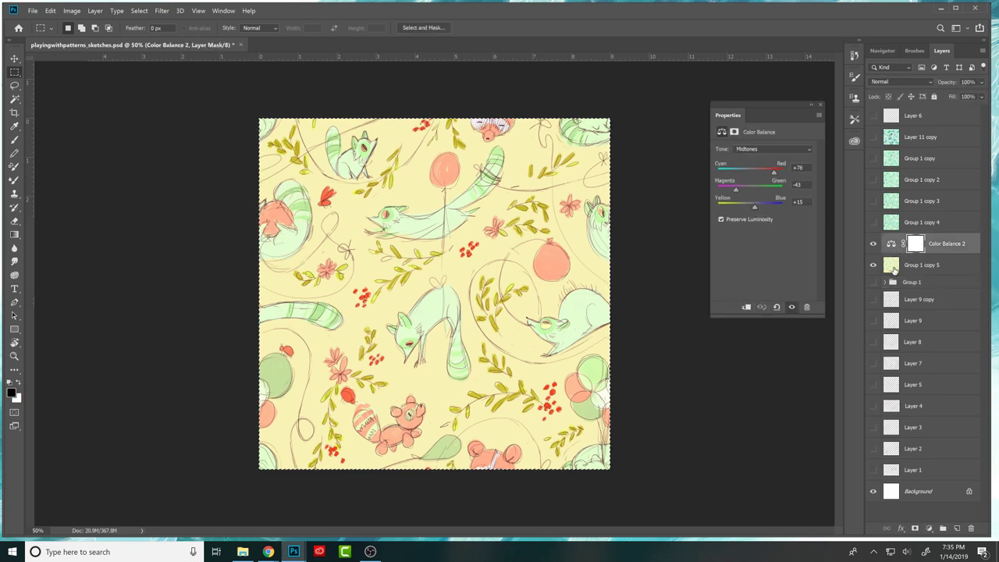
shift+click(900, 268)
key(ctrl+g)
click(874, 239)
click(874, 239)
click(875, 239)
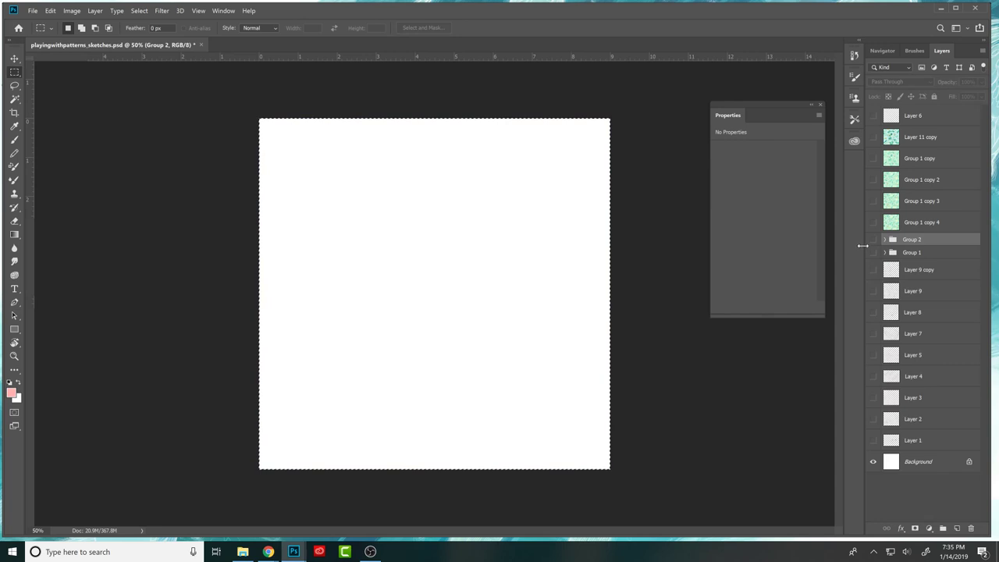
click(874, 240)
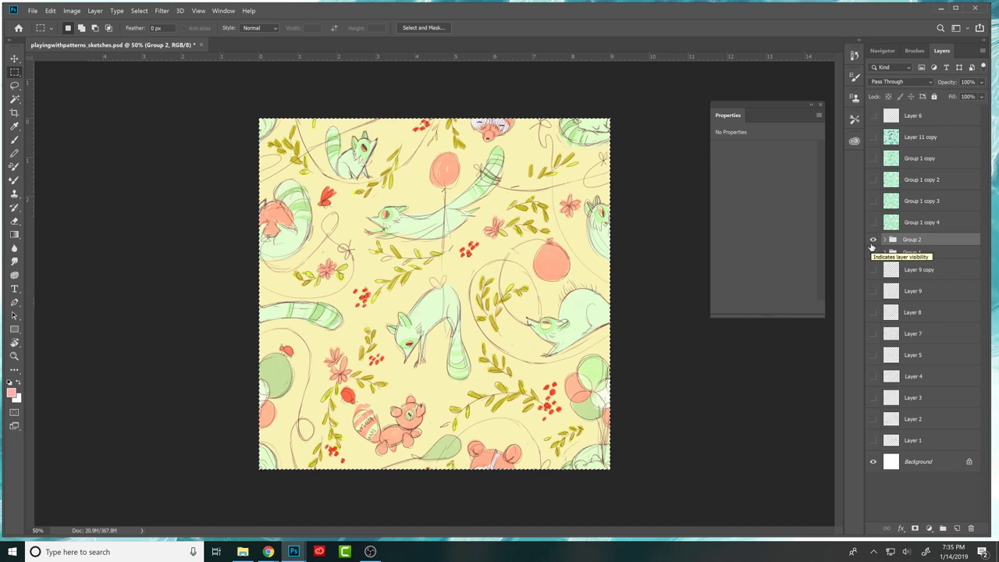
Show Group 1 and toggle Group 2 on and off to compare the mint and yellow tiles.
click(873, 251)
click(873, 249)
click(874, 249)
click(874, 249)
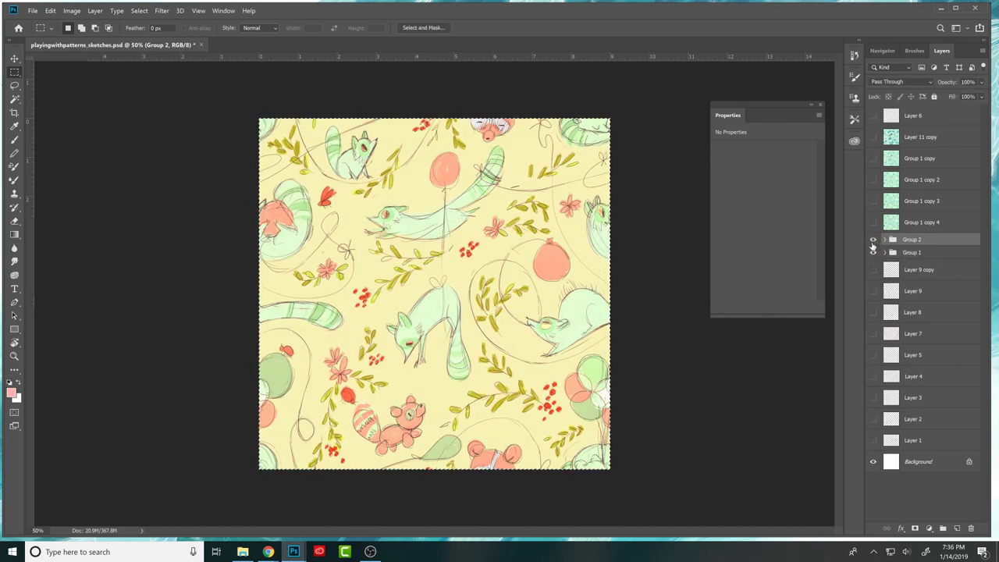
click(874, 249)
click(874, 249)
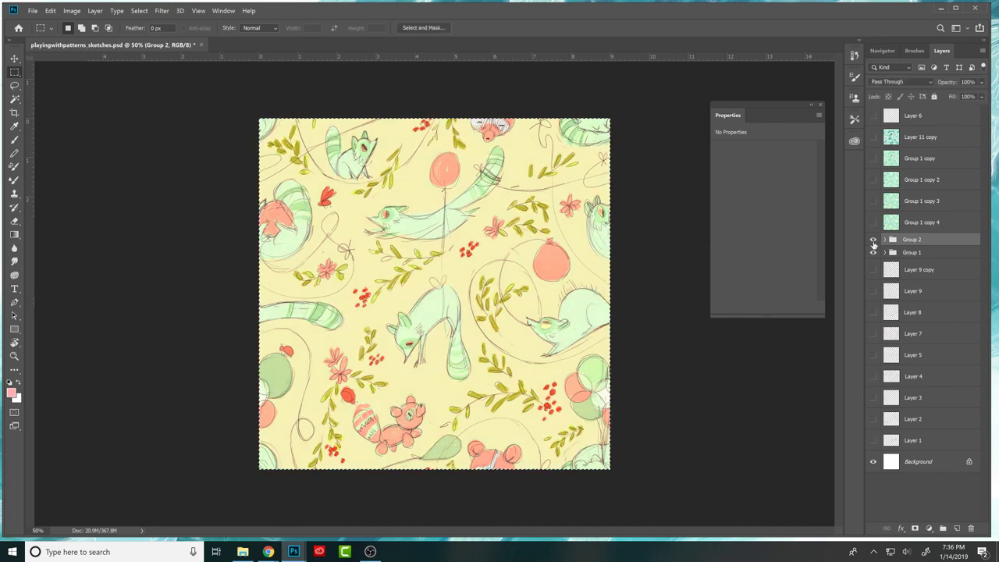
Merge Color Balance 2 down into Group 1 copy 5 inside Group 2.
click(886, 239)
click(911, 257)
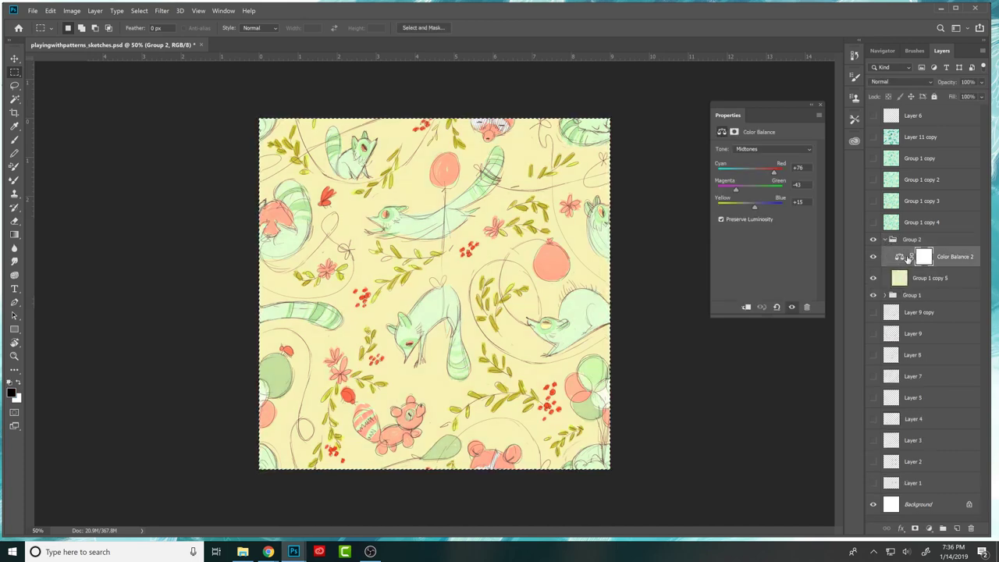
key(ctrl+e)
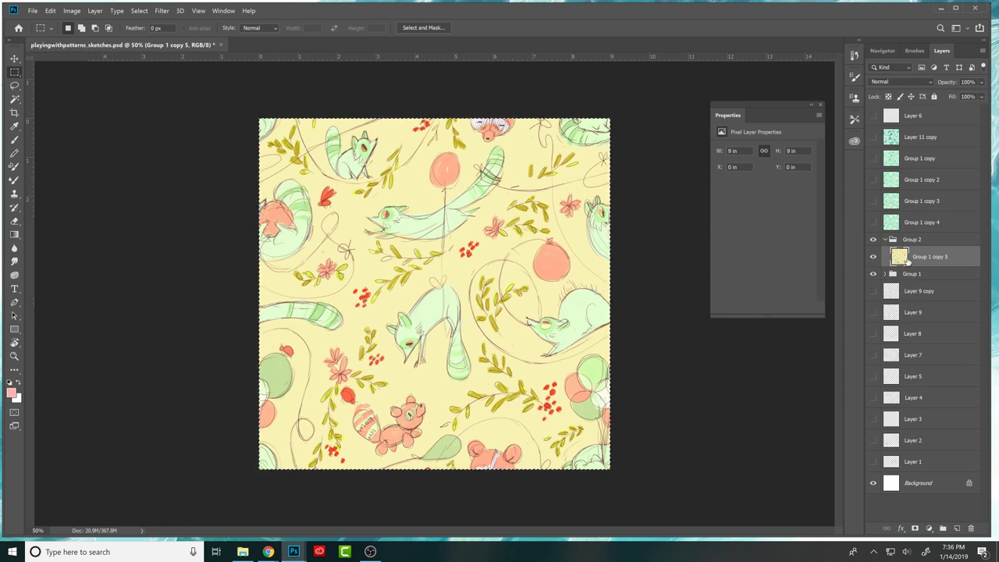
Sample a leaf colour for the Brush tool and change the foreground colour to a light orange.
key(b)
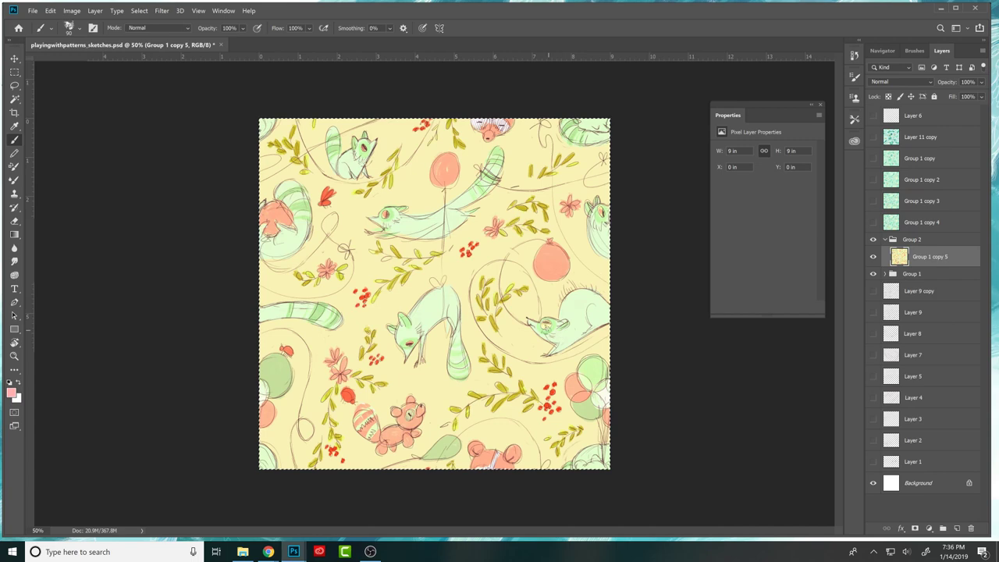
alt+click(311, 277)
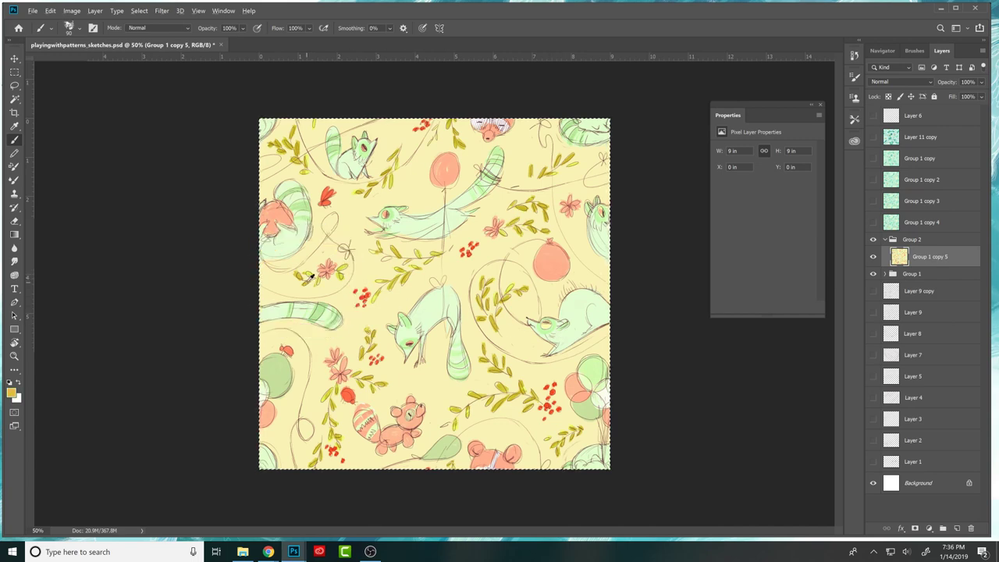
click(11, 393)
drag(605, 298, 605, 303)
drag(642, 377, 642, 383)
click(735, 262)
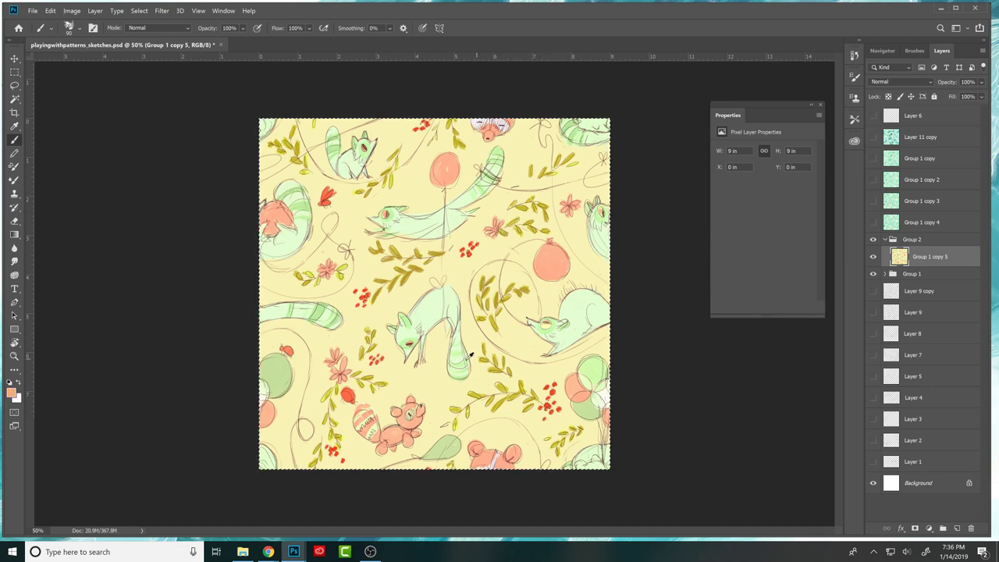
Sample the light green of the bending raccoon's face and keep it as the foreground colour.
alt+click(410, 335)
click(23, 382)
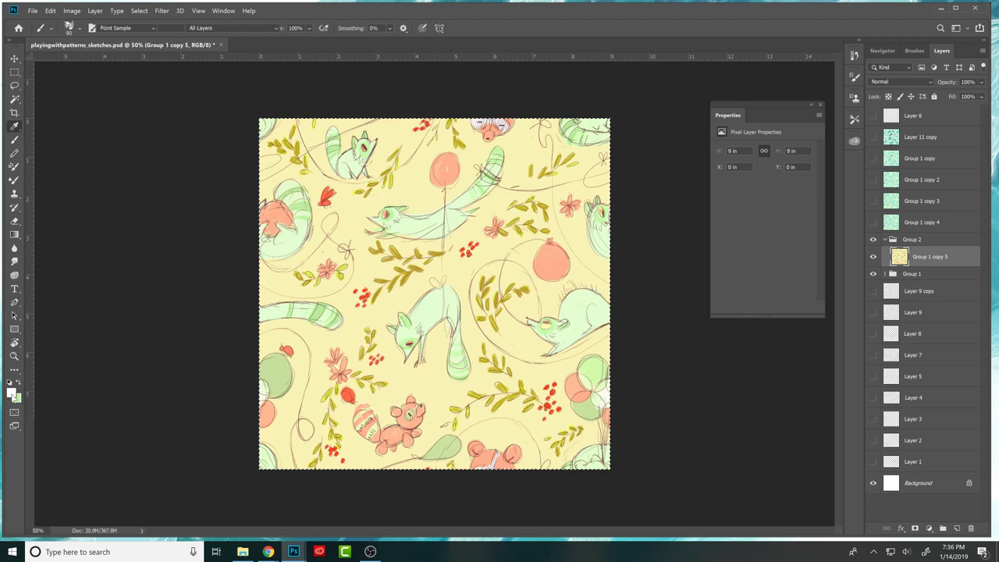
click(11, 391)
click(756, 284)
click(23, 382)
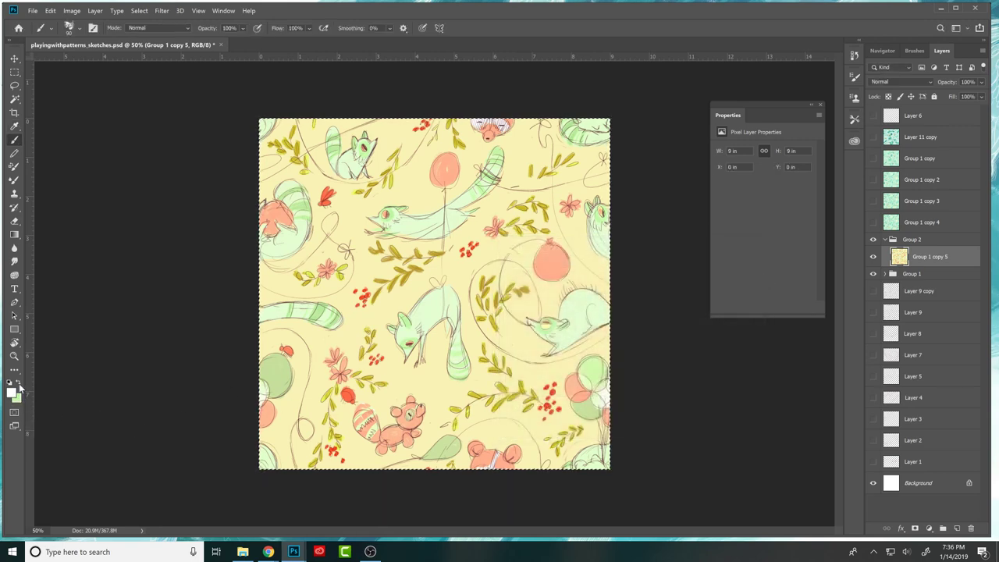
Shift the light green foreground colour to an aqua with a hue of about 174° for the bending raccoon's eye mask.
click(10, 390)
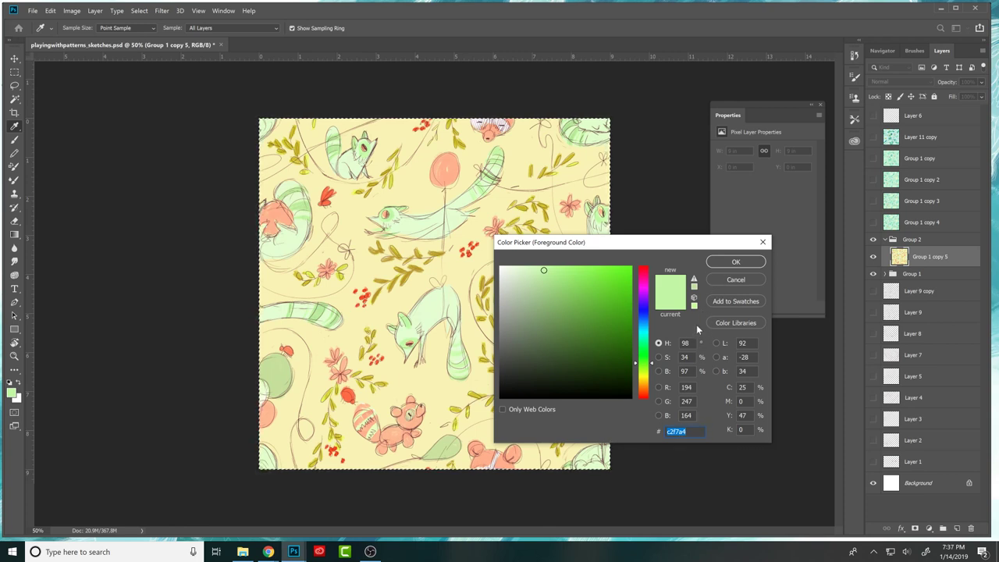
click(410, 338)
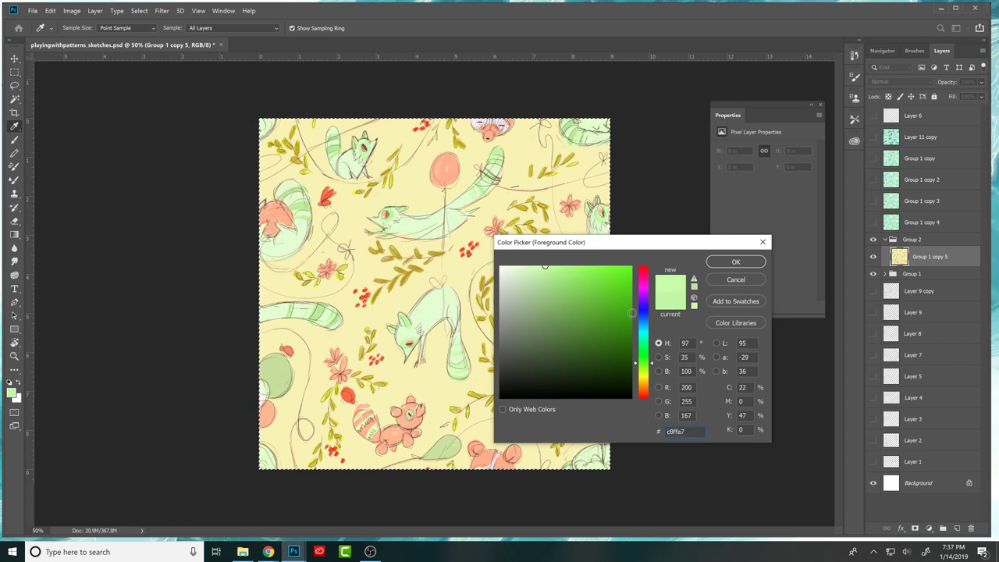
drag(643, 363, 647, 337)
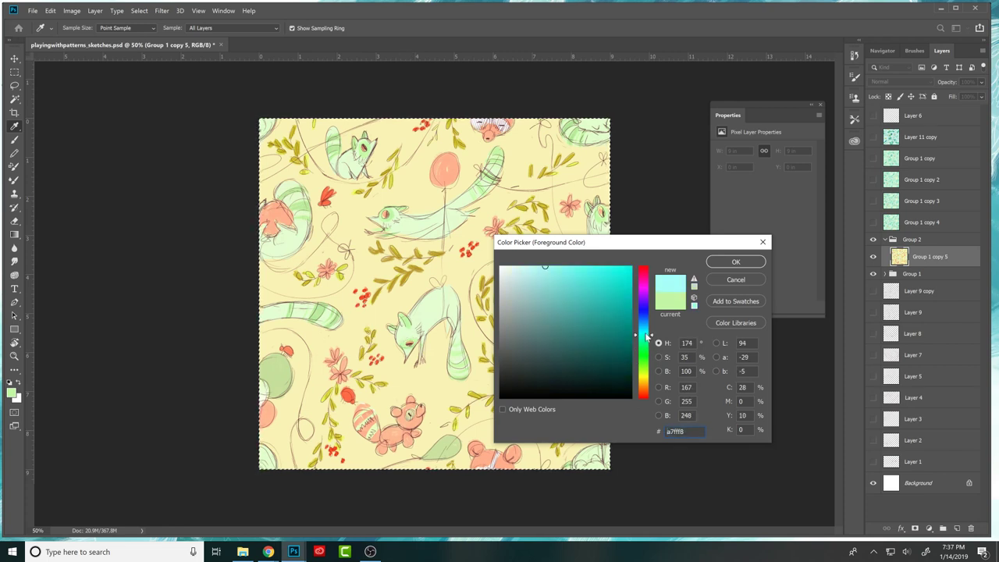
click(732, 263)
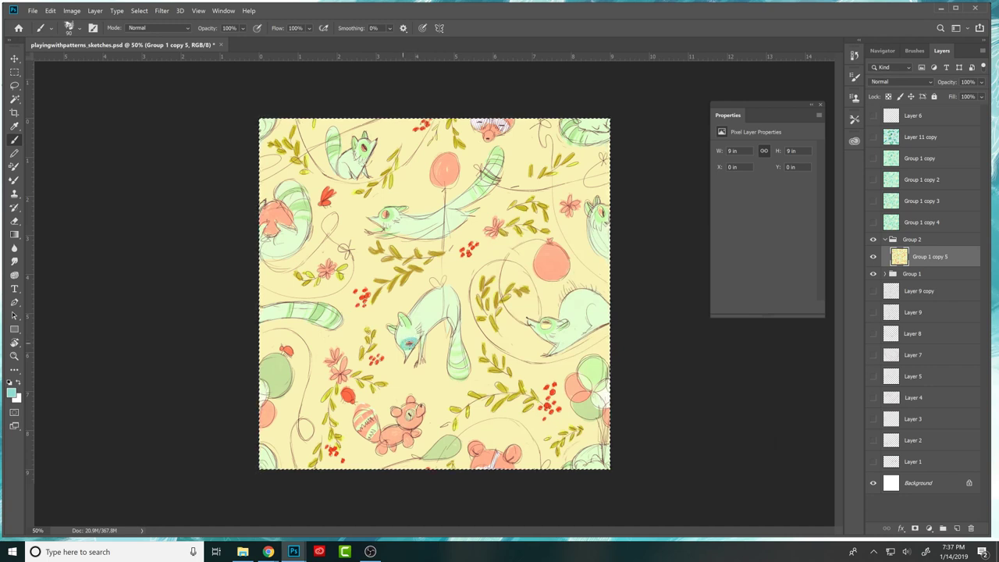
Repaint the bending raccoon's eye mask in light green, using colours sampled from its face and tail.
alt+click(407, 340)
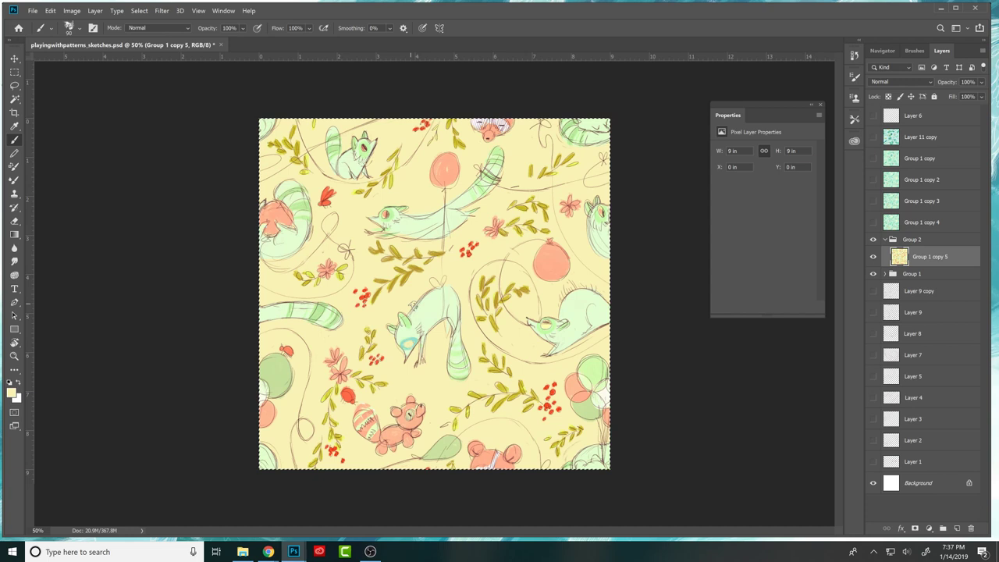
alt+click(407, 342)
alt+click(470, 356)
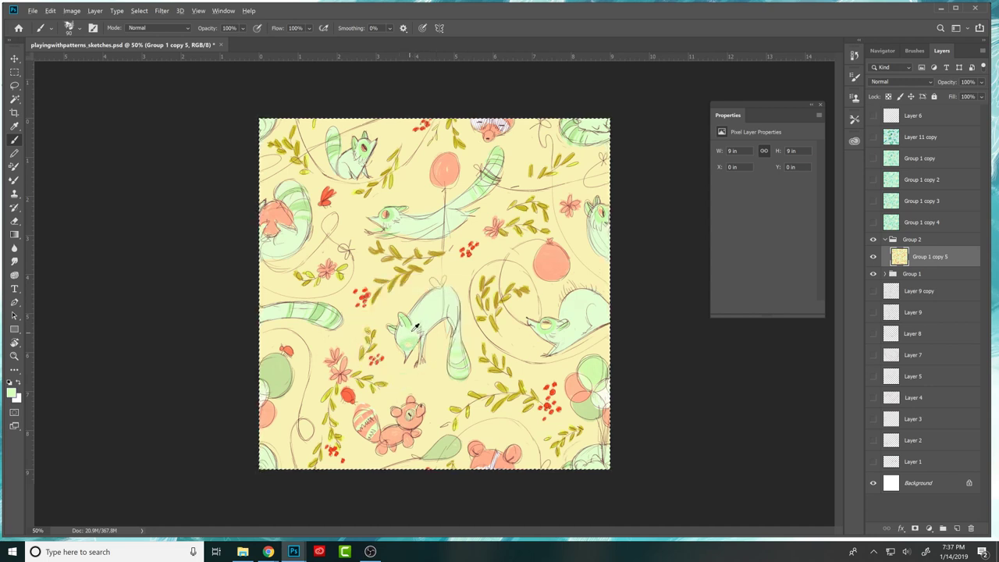
alt+click(417, 355)
Repaint the leaping raccoon's eye mask and the dark green balloons in lighter sampled colours.
alt+click(324, 306)
alt+click(408, 188)
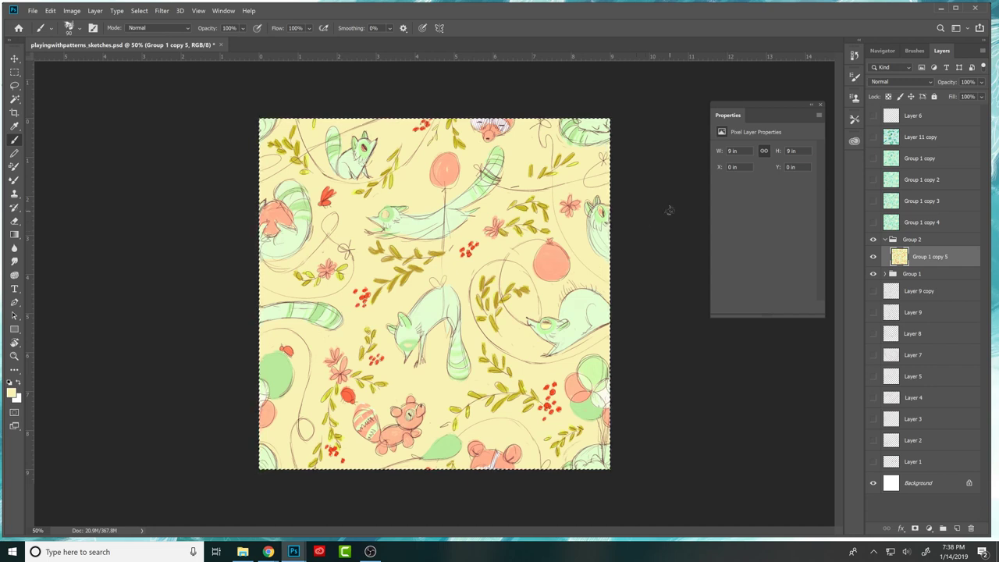
alt+click(289, 365)
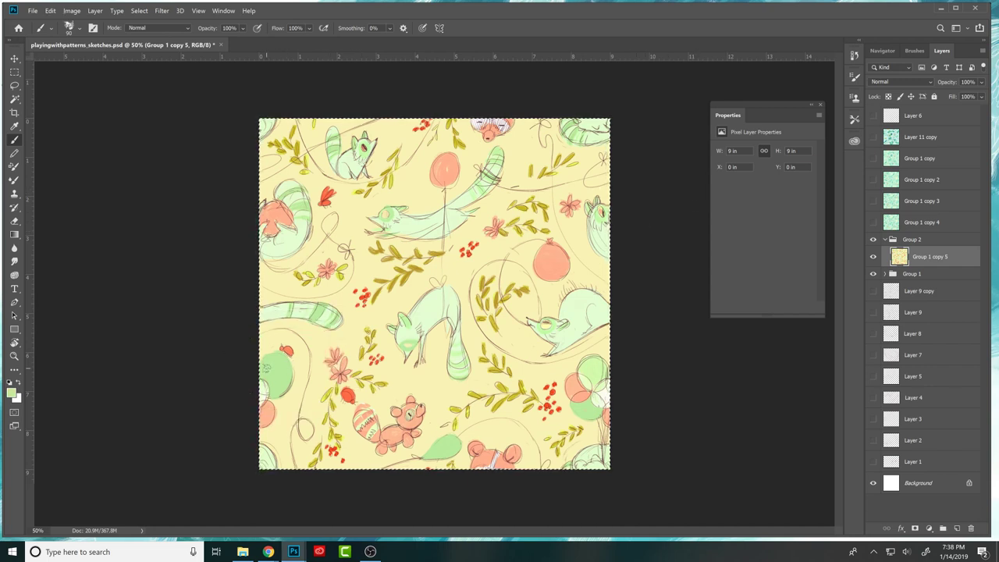
Sample the small red bud above the coral raccoon, set the foreground to dark red #983641, and recolour the bud and nearby berries.
alt+click(350, 394)
click(11, 393)
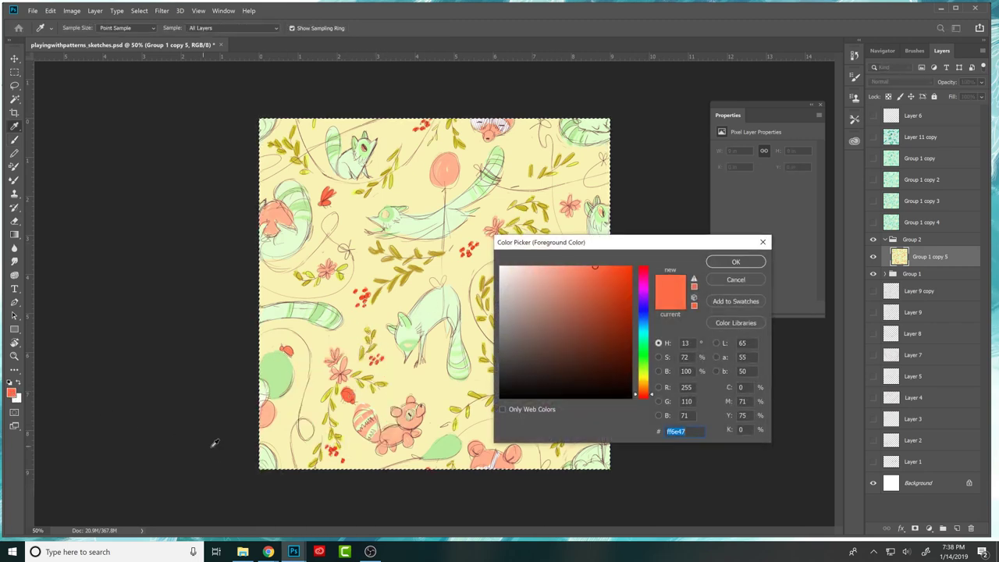
click(582, 296)
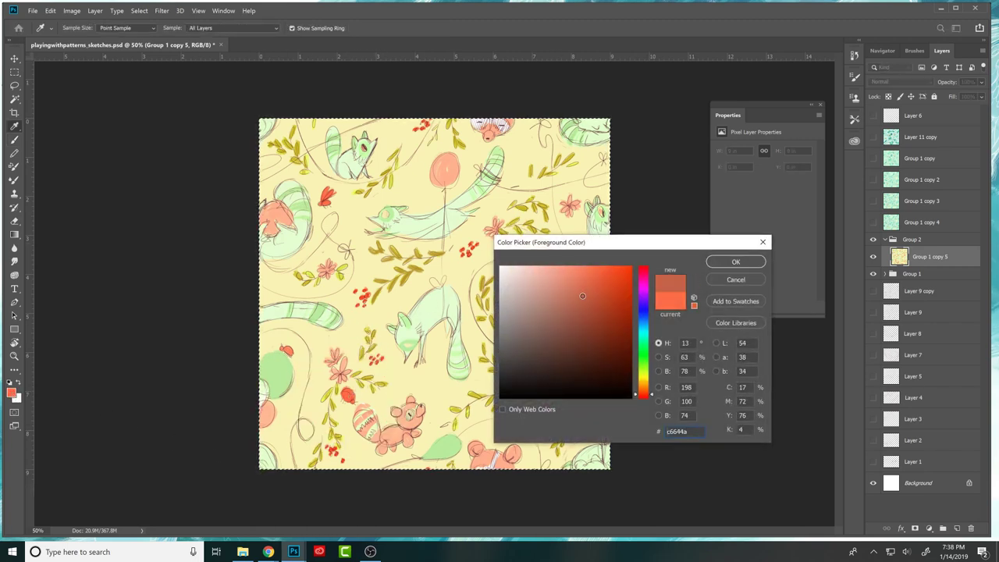
click(584, 319)
drag(644, 281, 644, 269)
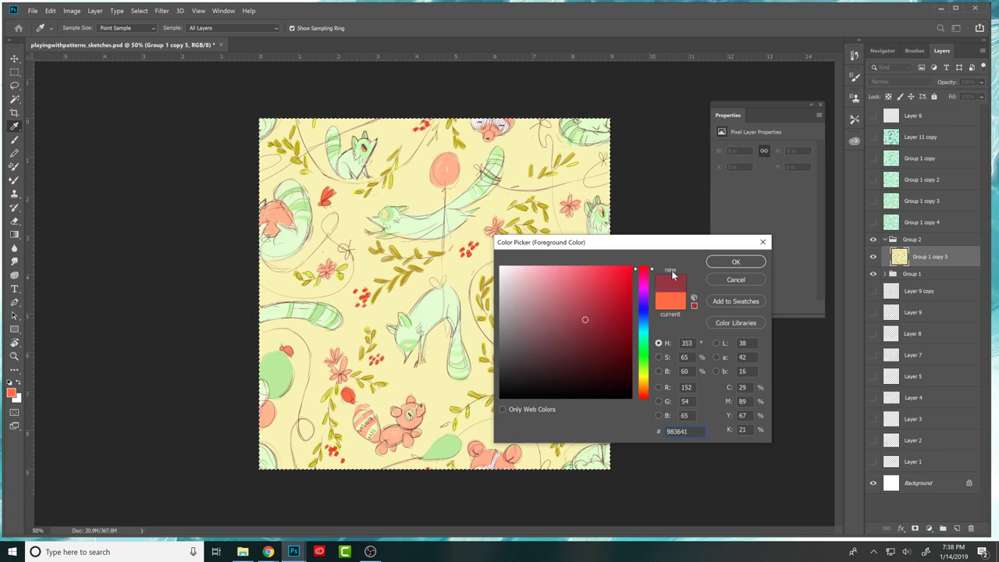
click(735, 262)
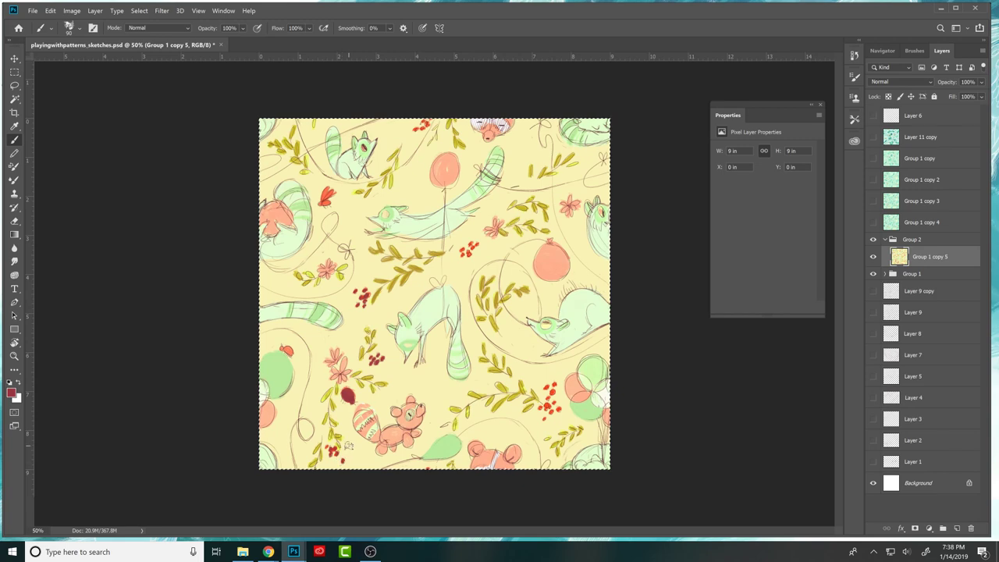
Add a new layer above Group 1 copy 5 and paint the bud on the left-edge green balloon and the right-hand berries dark red.
click(894, 259)
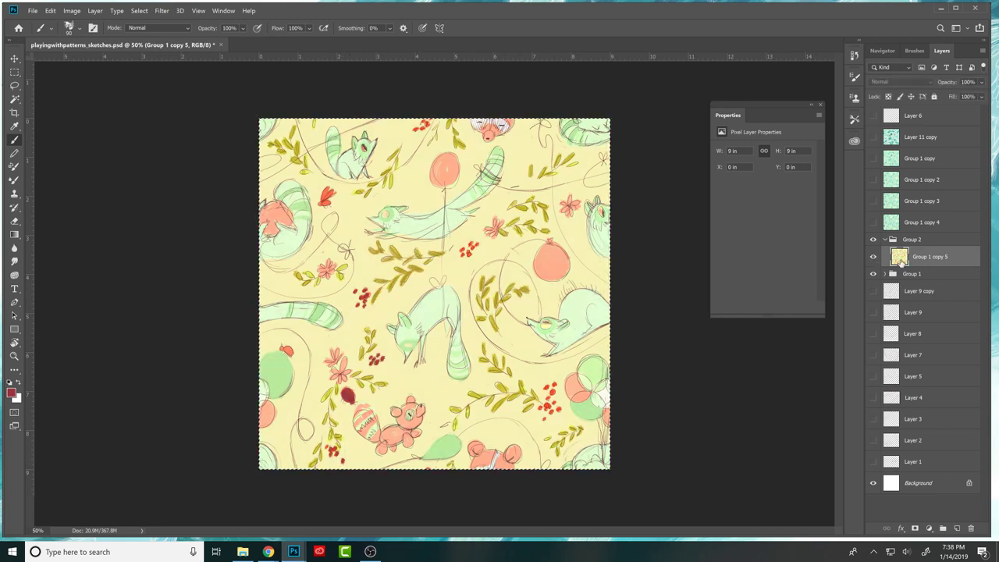
click(957, 528)
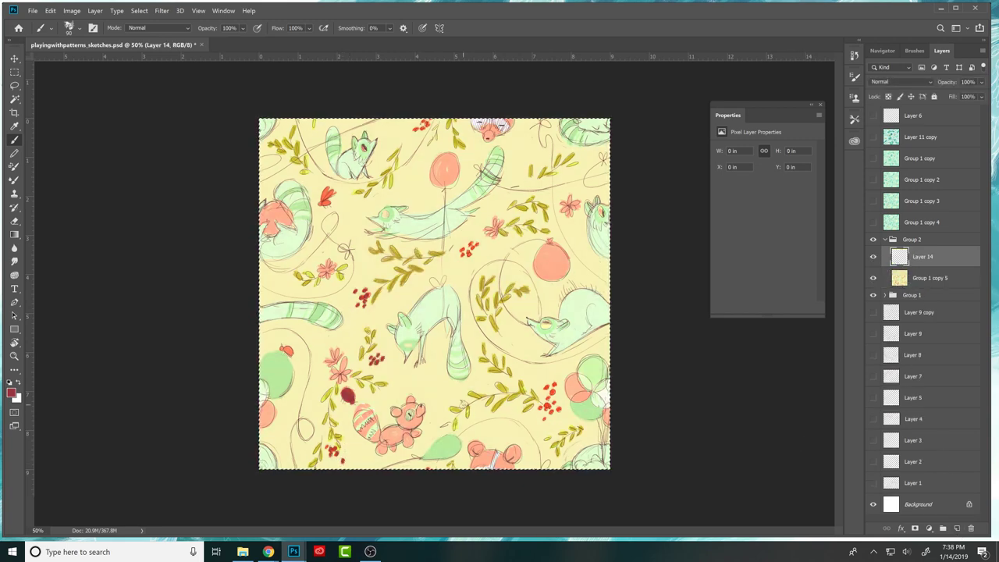
drag(286, 350, 285, 351)
shift+click(553, 388)
drag(552, 388, 566, 394)
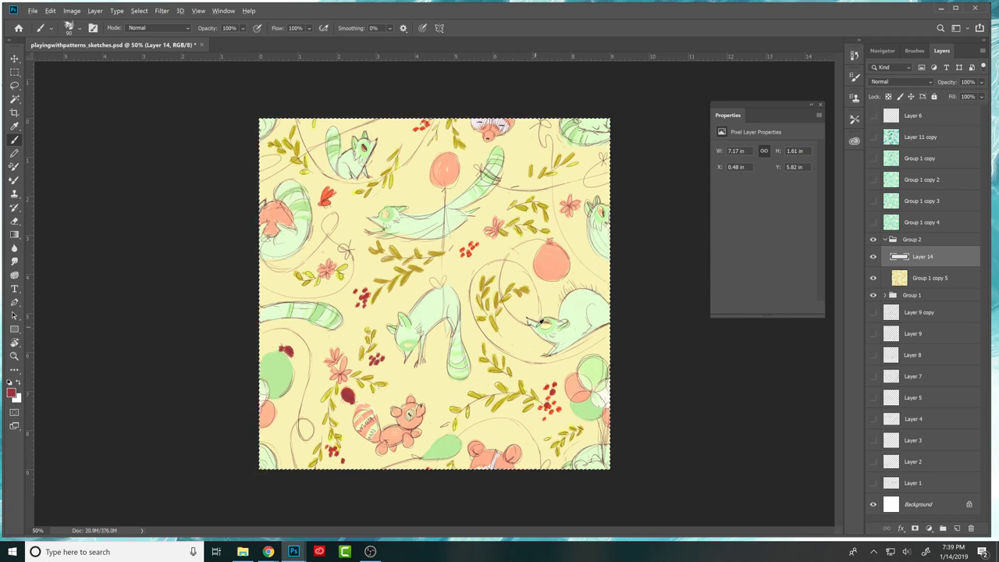
Cover the coral raccoon's striped tail with its sampled body colour and trim the tail's edge with the background cream.
alt+click(394, 430)
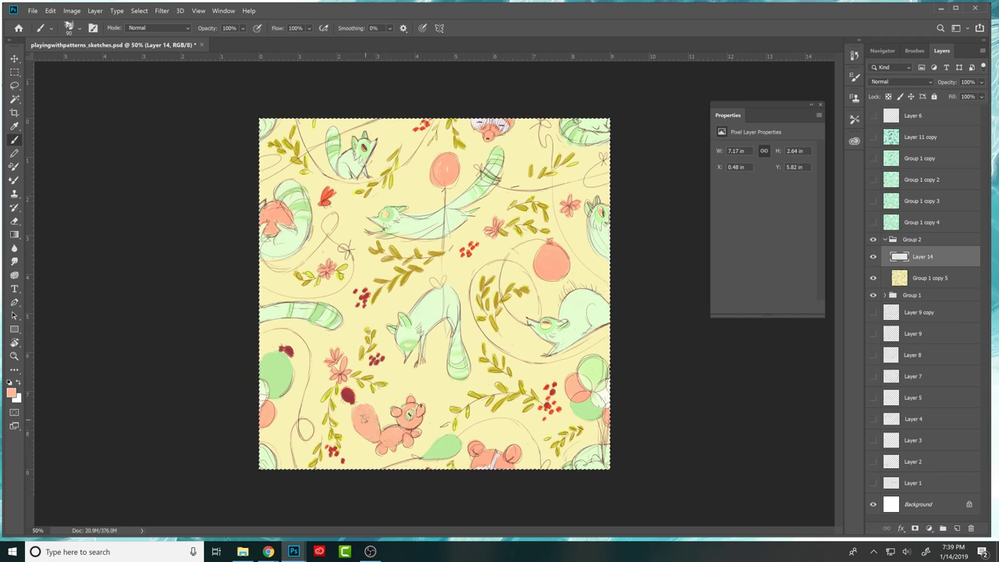
alt+click(379, 398)
drag(370, 407, 359, 403)
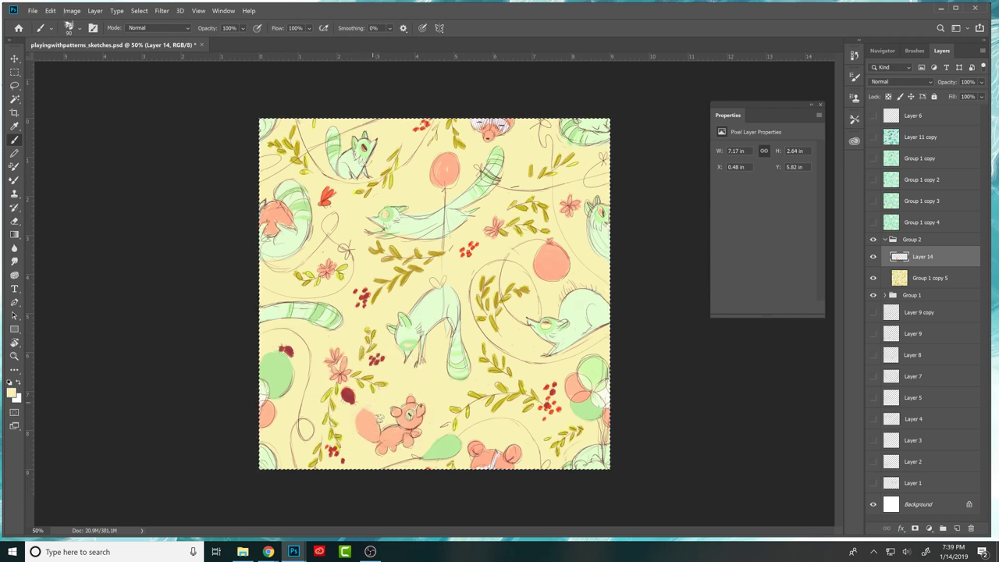
Sample the coral raccoon's face, darken the colour to a muted salmon, and paint its eye mask and tail stripes.
alt+click(407, 415)
click(12, 391)
click(561, 290)
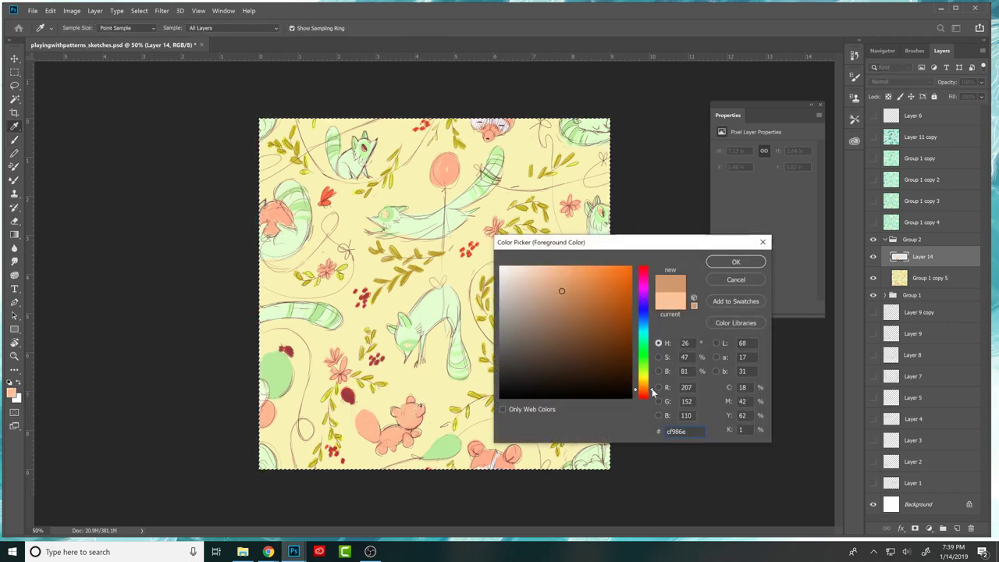
click(726, 263)
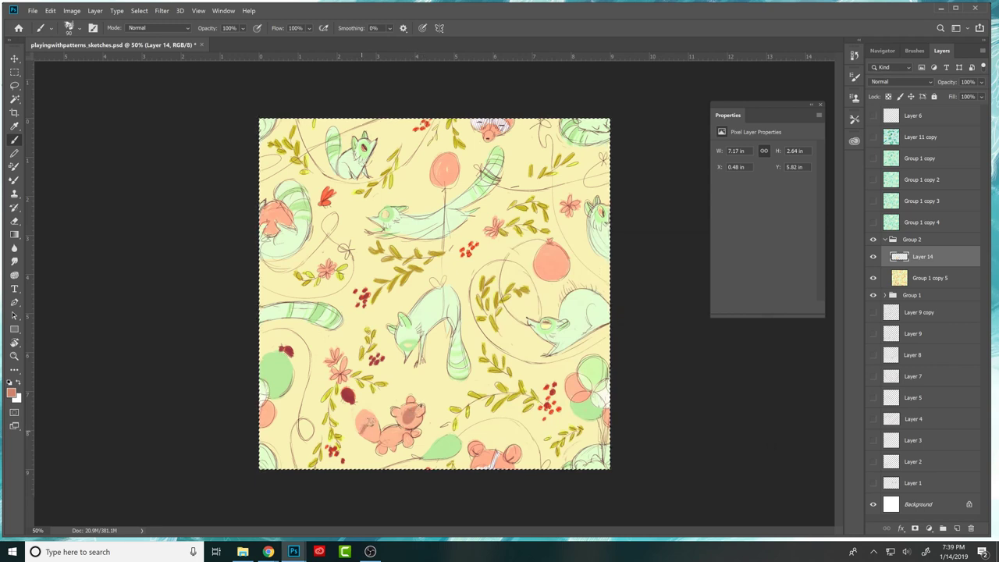
Sample the coral raccoon's tail stripe and set the foreground colour to a deeper coral, #d26351.
alt+click(364, 420)
alt+click(373, 418)
click(12, 393)
text(d26351)
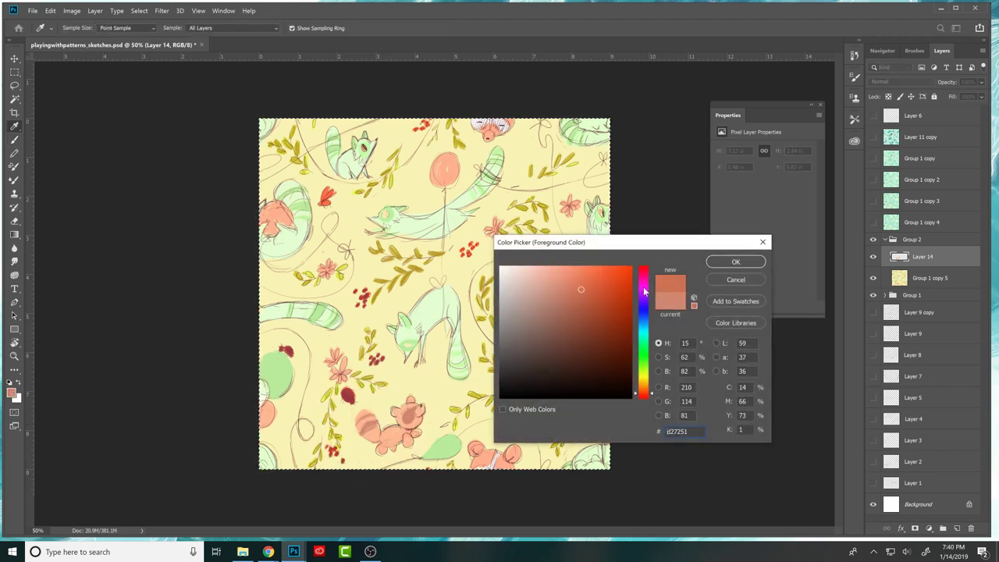
click(734, 263)
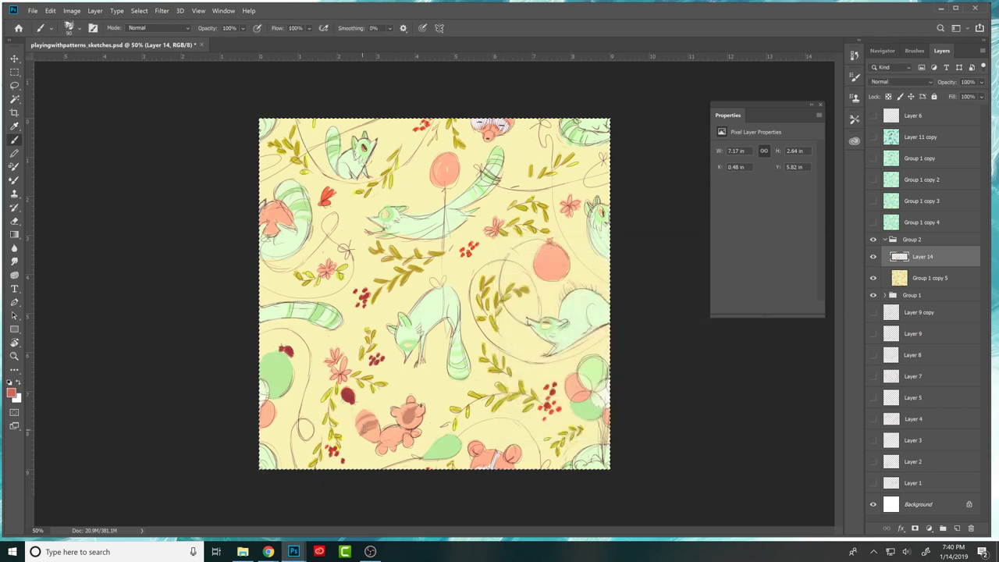
Refine the coral raccoon's tail stripes and head, alternating between the sampled stripe, body and background colours.
alt+click(372, 432)
alt+click(373, 420)
alt+click(366, 419)
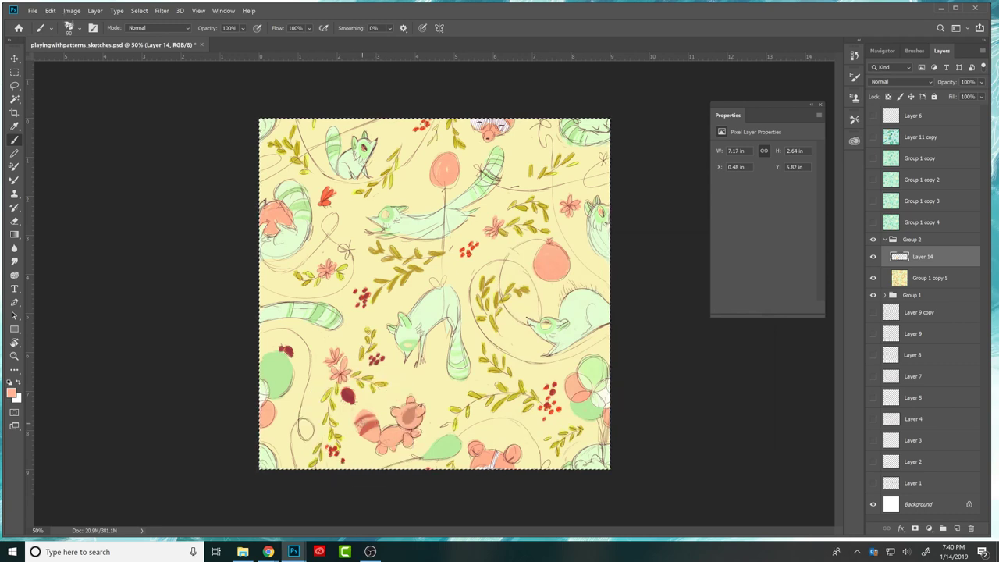
alt+click(374, 420)
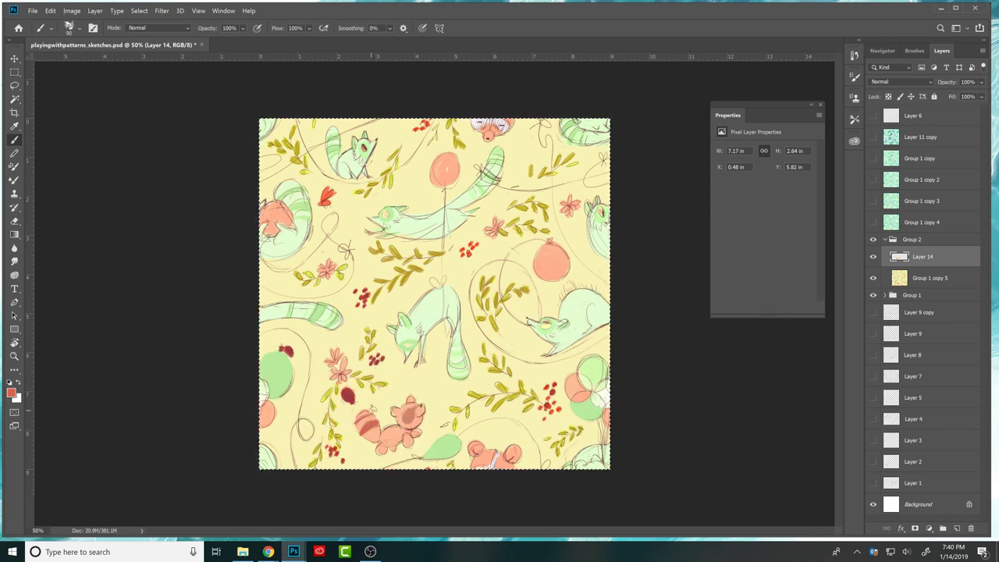
alt+click(366, 419)
alt+click(374, 401)
alt+click(375, 429)
alt+click(377, 412)
alt+click(377, 419)
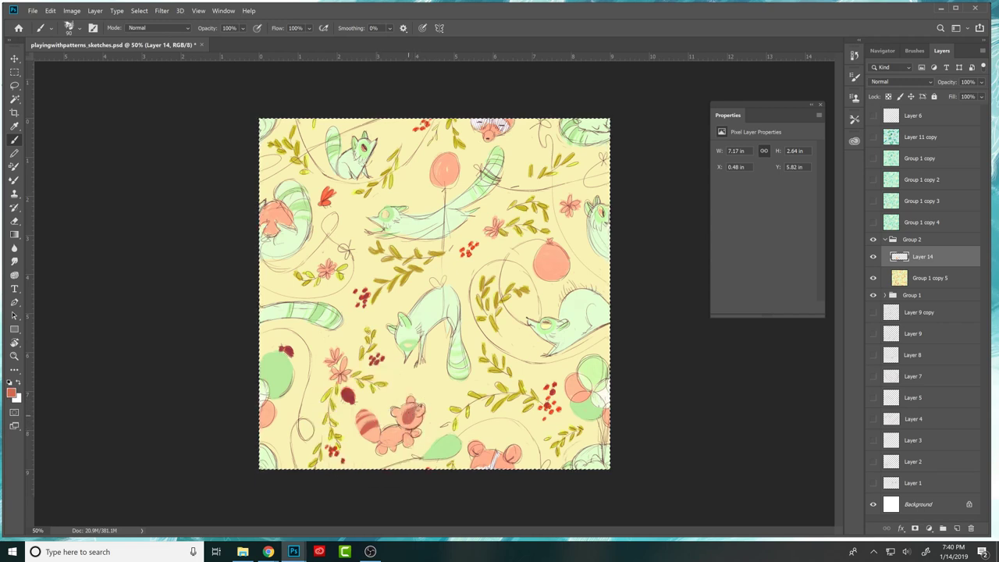
alt+click(413, 399)
alt+click(424, 401)
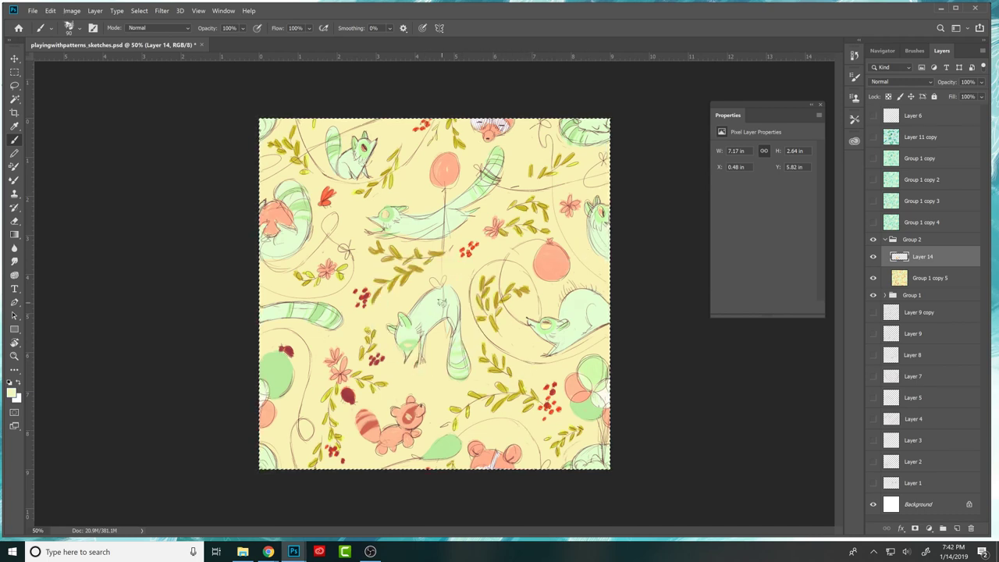
Shift the pale green foreground colour to a cooler hue and paint highlights on the bending raccoon's back.
click(12, 390)
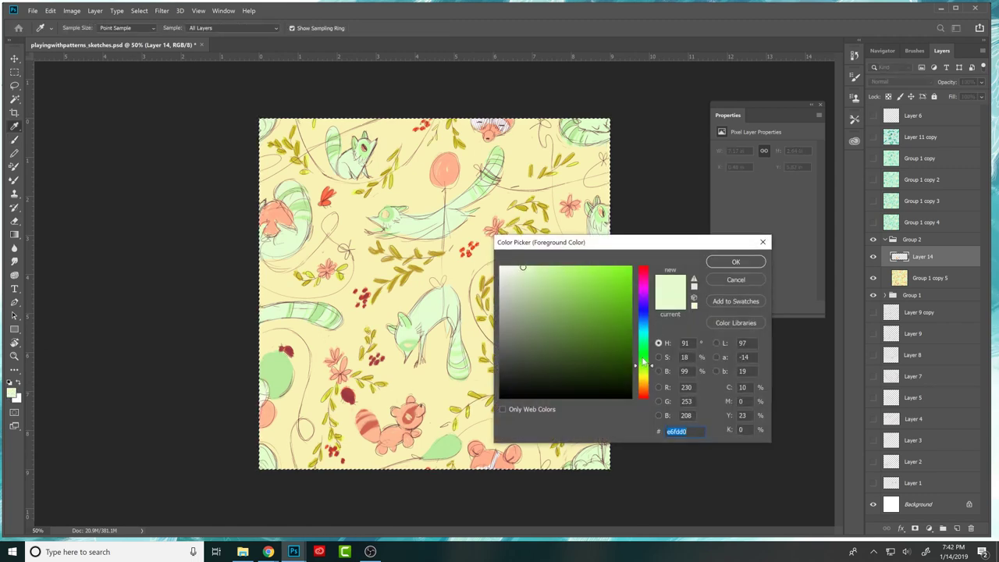
click(643, 357)
click(734, 262)
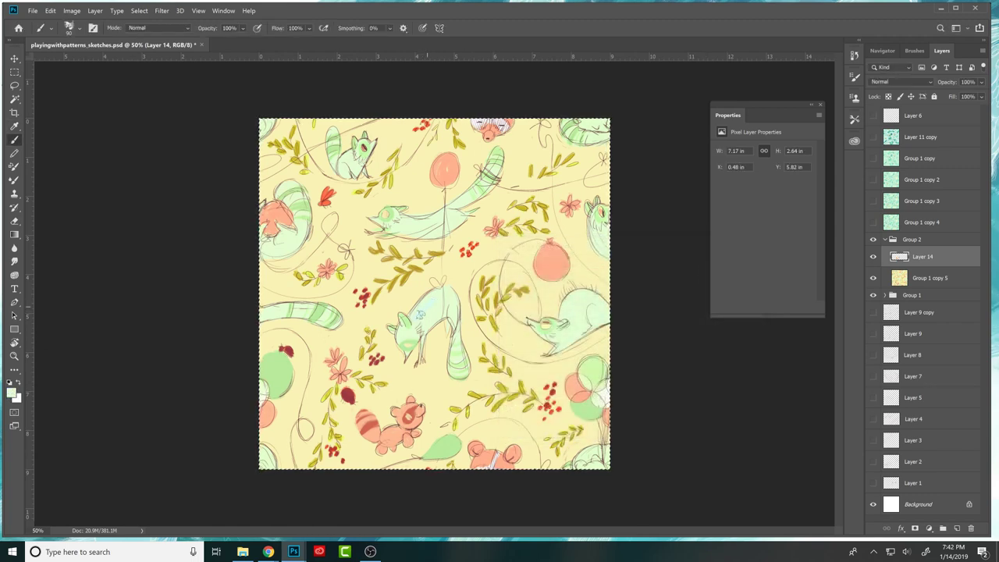
drag(432, 312, 473, 293)
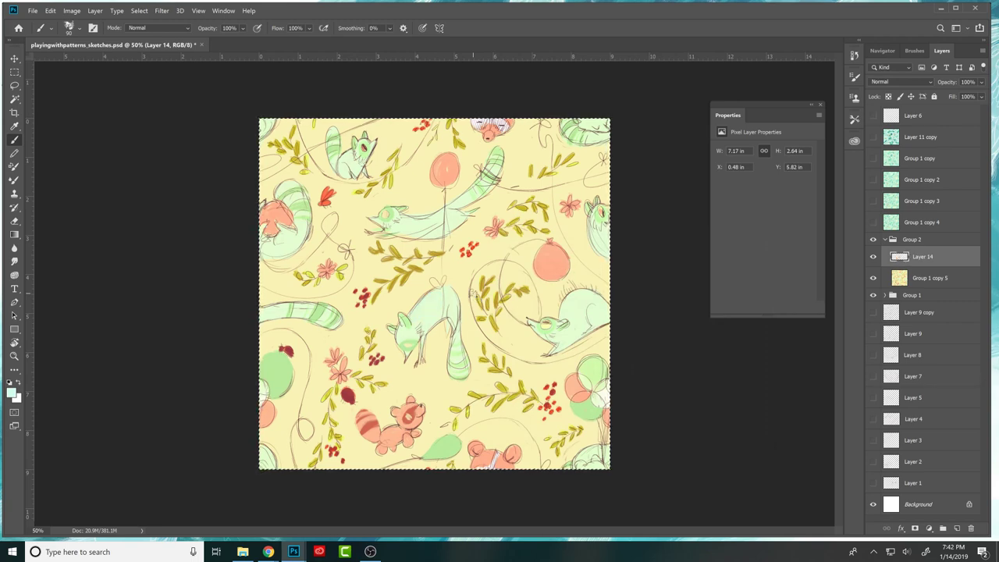
click(13, 393)
click(652, 348)
click(529, 268)
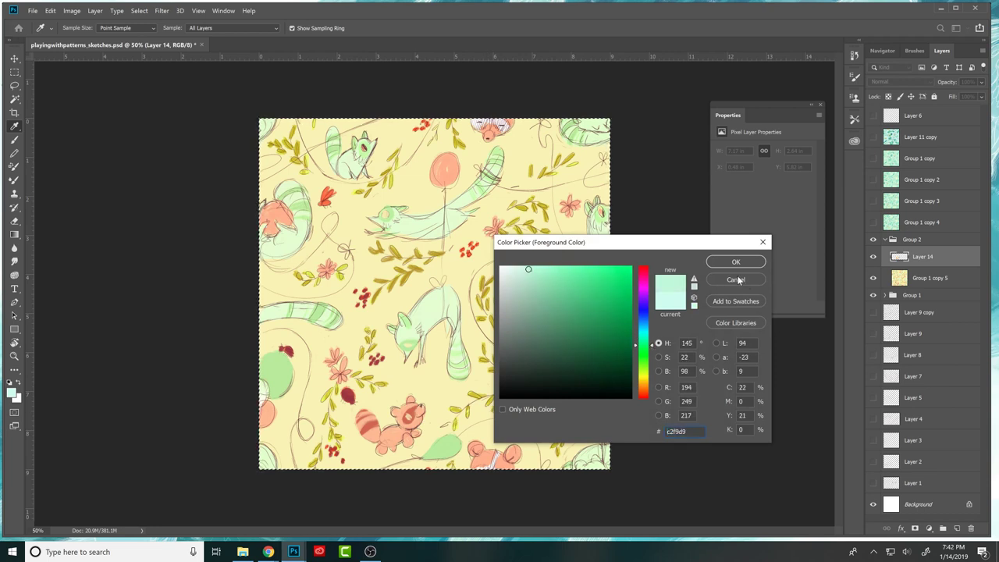
click(737, 280)
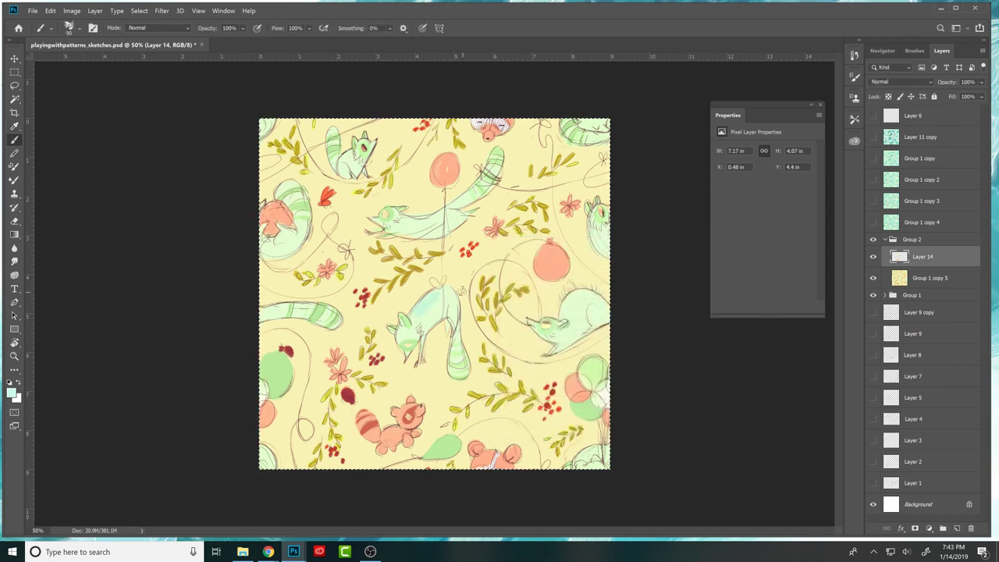
Touch up the leaping and sitting raccoons with sampled greens and background cream, and clear the selection.
alt+click(423, 290)
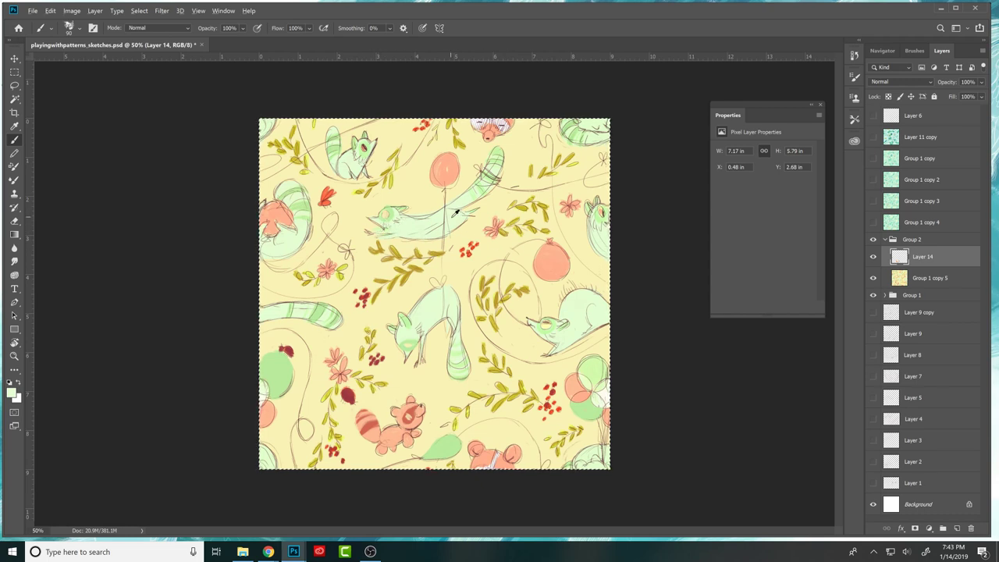
drag(424, 221, 426, 217)
click(397, 208)
alt+click(397, 208)
drag(409, 221, 381, 224)
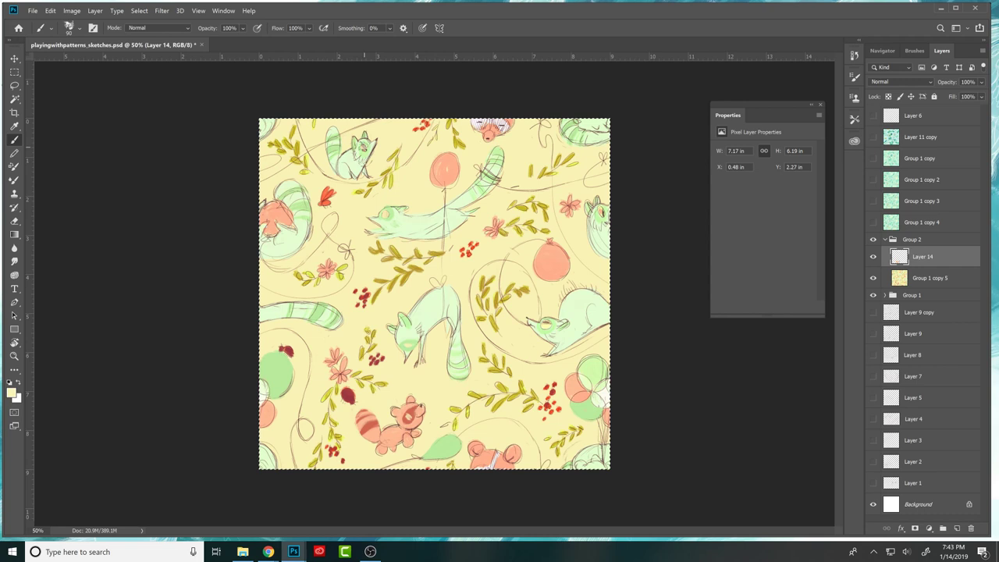
drag(362, 148, 377, 142)
key(ctrl+d)
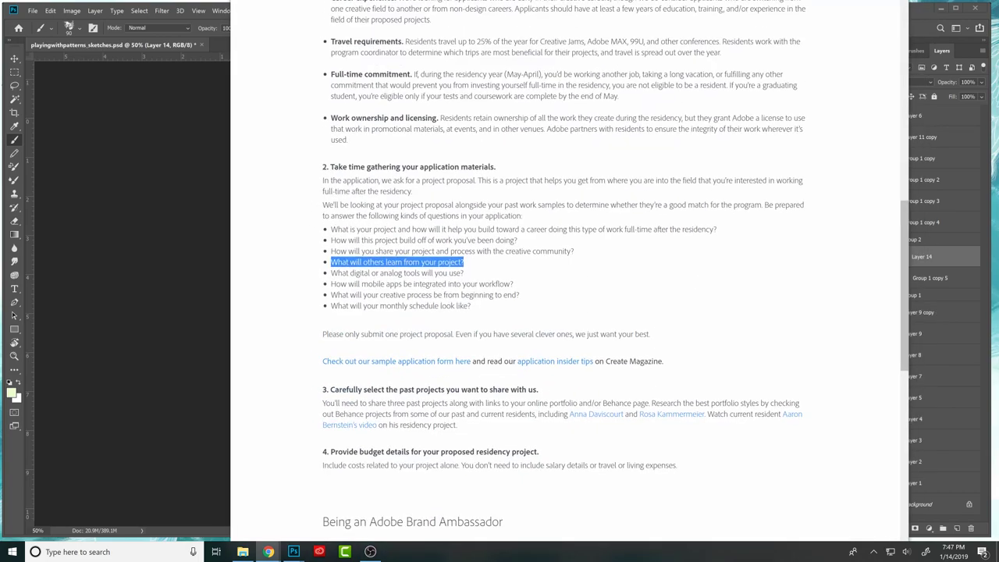
In the browser, highlight the residency application questions about what others will learn, digital or analog tools, and mobile apps in the workflow.
click(414, 273)
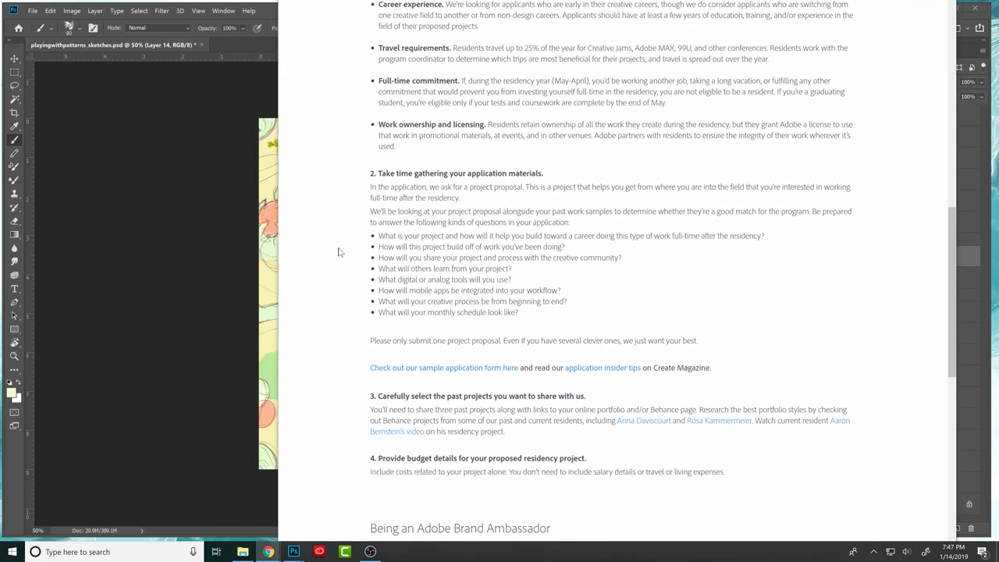
drag(381, 268, 515, 269)
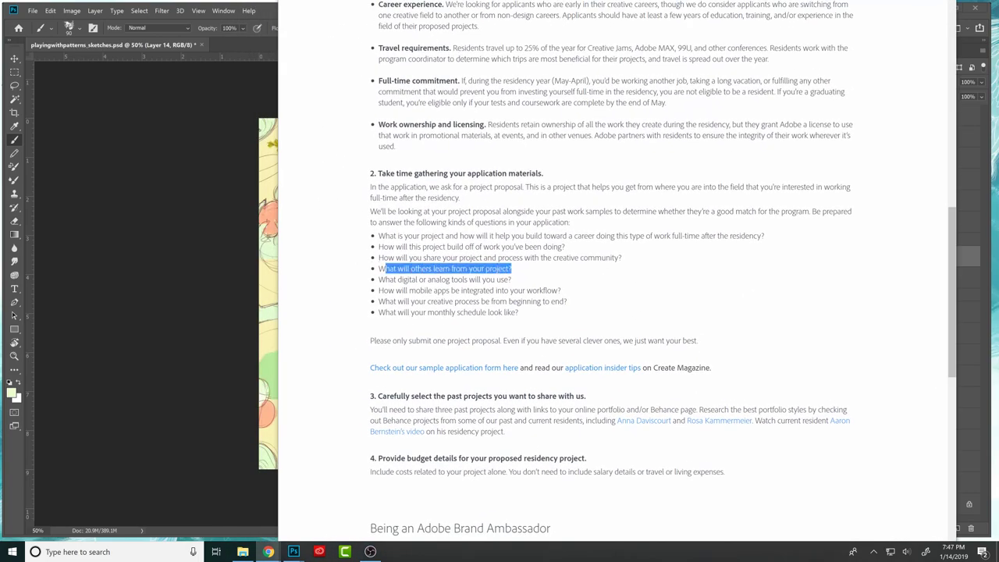
click(528, 274)
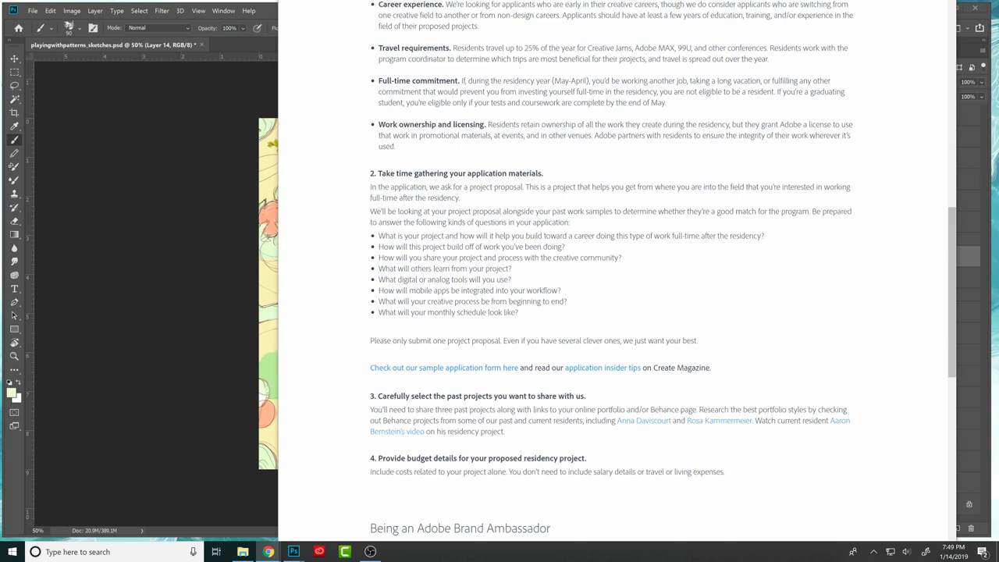
drag(379, 279, 511, 280)
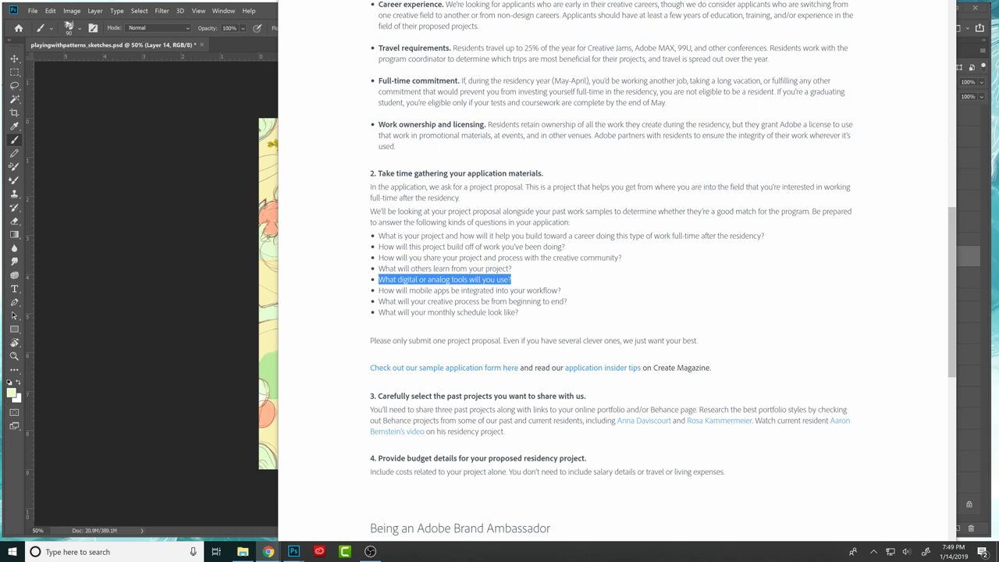
click(403, 280)
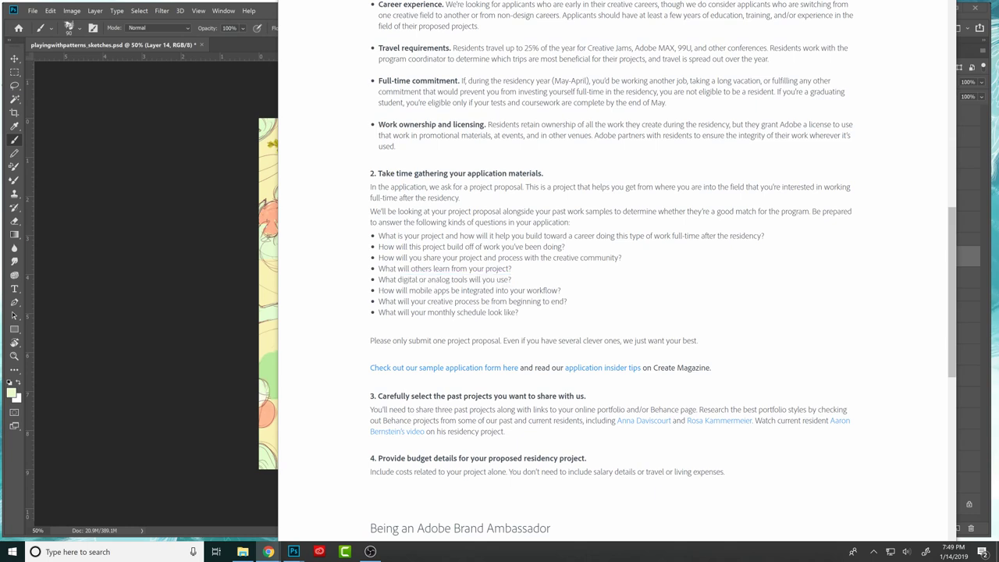
drag(379, 290, 568, 296)
drag(379, 291, 571, 293)
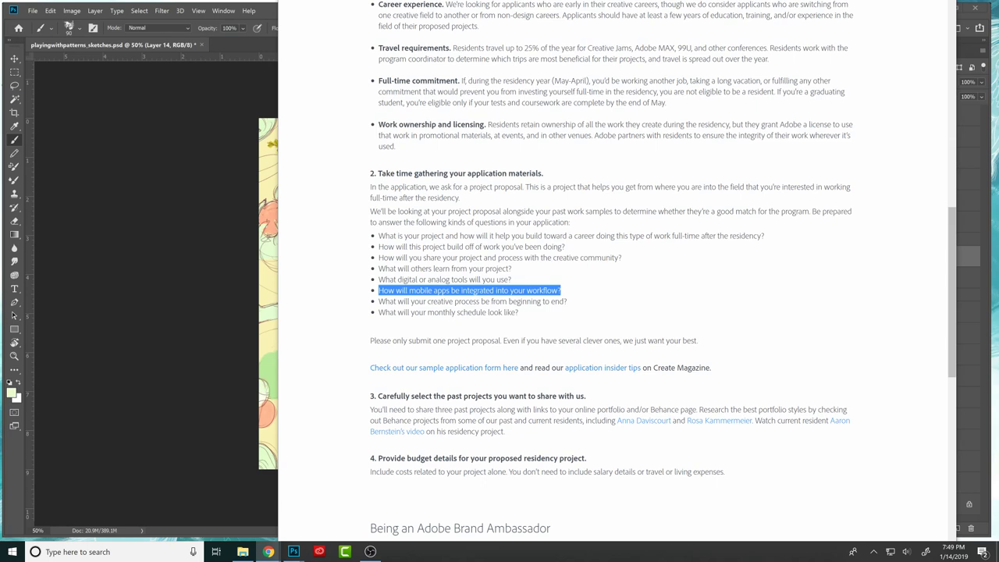
Highlight the application question about the creative process from beginning to end, including individual words in it.
click(381, 304)
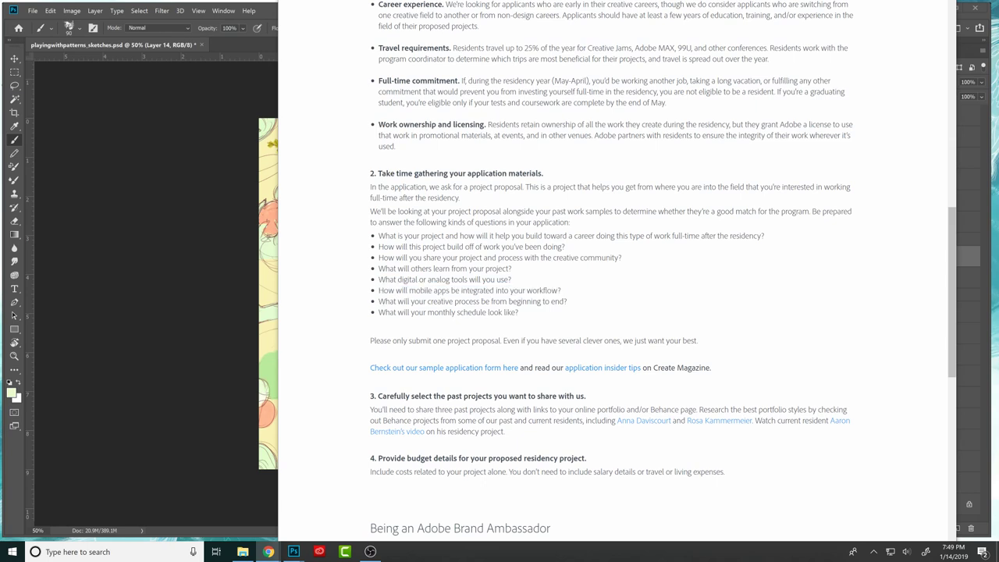
drag(380, 302, 571, 306)
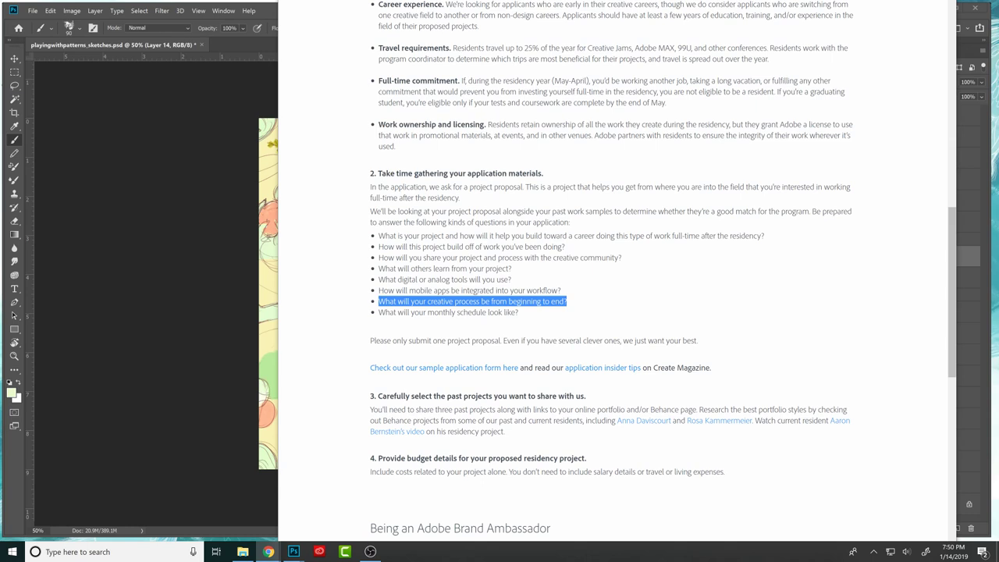
drag(428, 301, 571, 304)
click(571, 305)
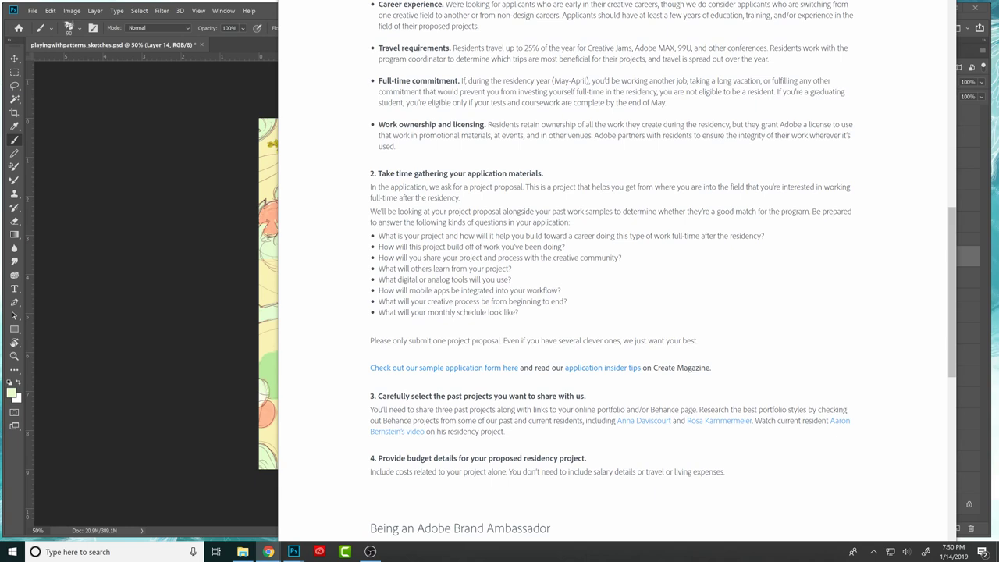
drag(424, 302, 443, 302)
click(434, 302)
drag(564, 301, 541, 301)
click(551, 301)
Highlight the application question about what the monthly schedule will look like, including its final words.
drag(378, 313, 518, 313)
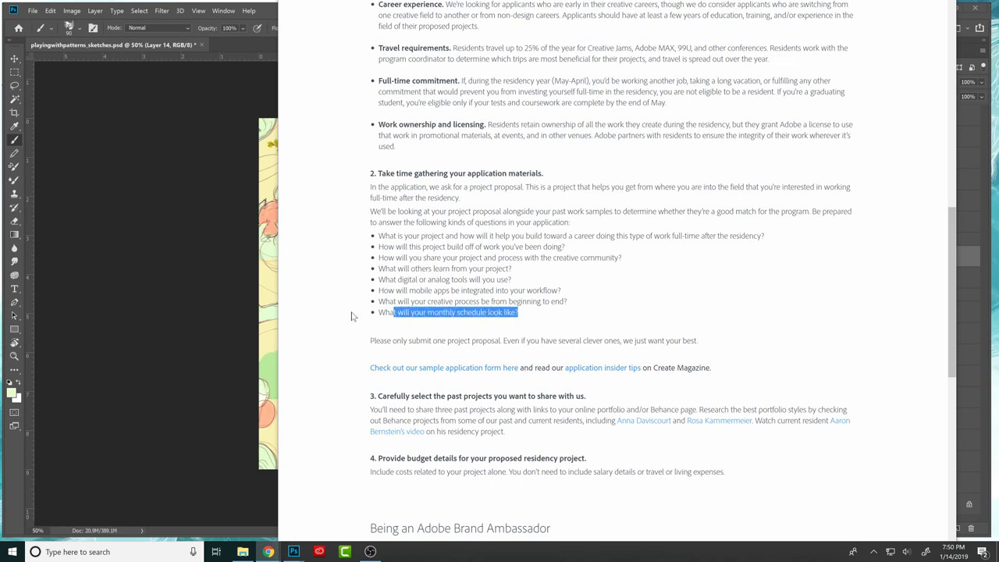
click(421, 316)
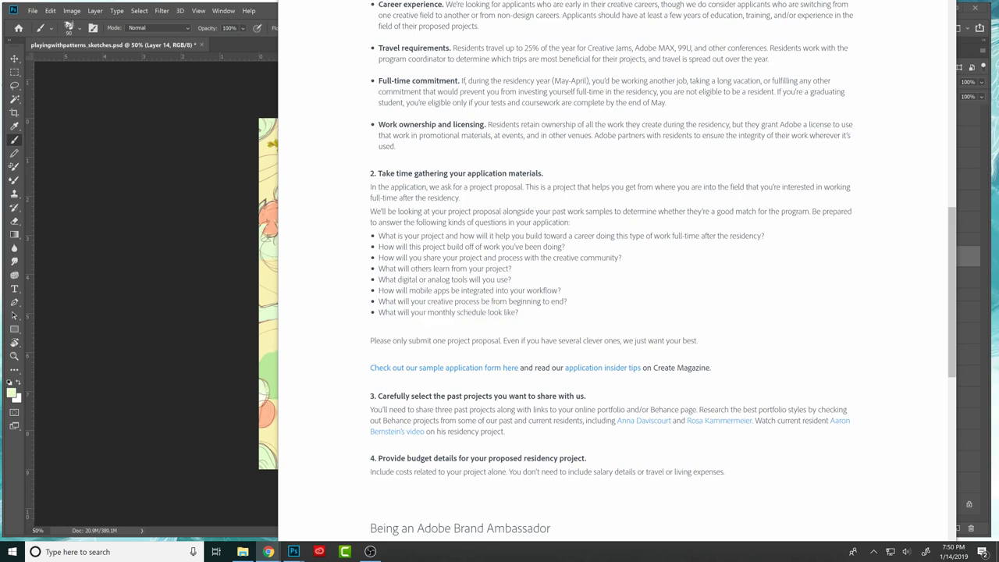
drag(378, 312, 525, 317)
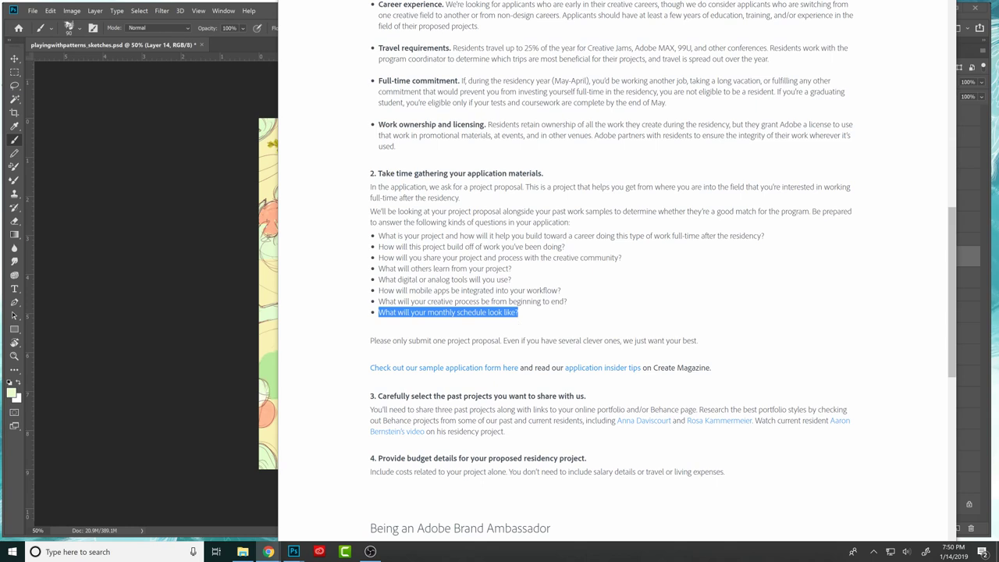
click(525, 318)
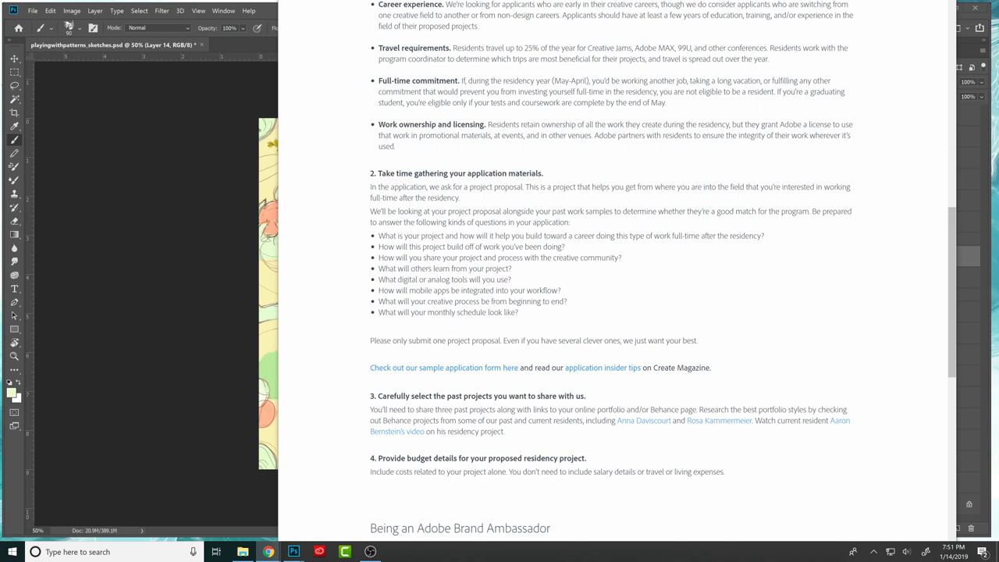
drag(457, 312, 518, 313)
click(527, 313)
Highlight the application question about the project and the full-time career it builds toward, including "after the residency", and clear the highlight.
drag(379, 236, 772, 237)
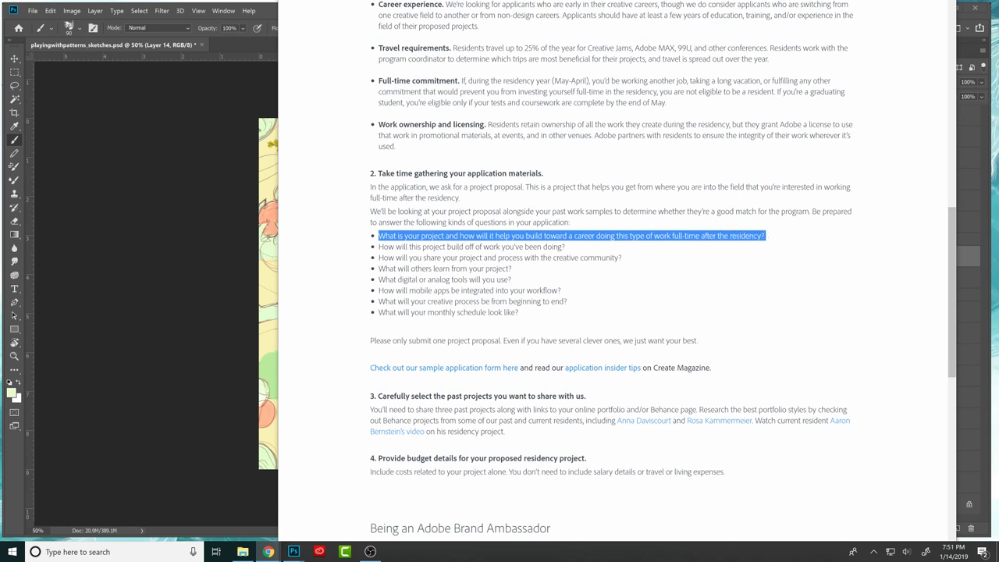
click(772, 241)
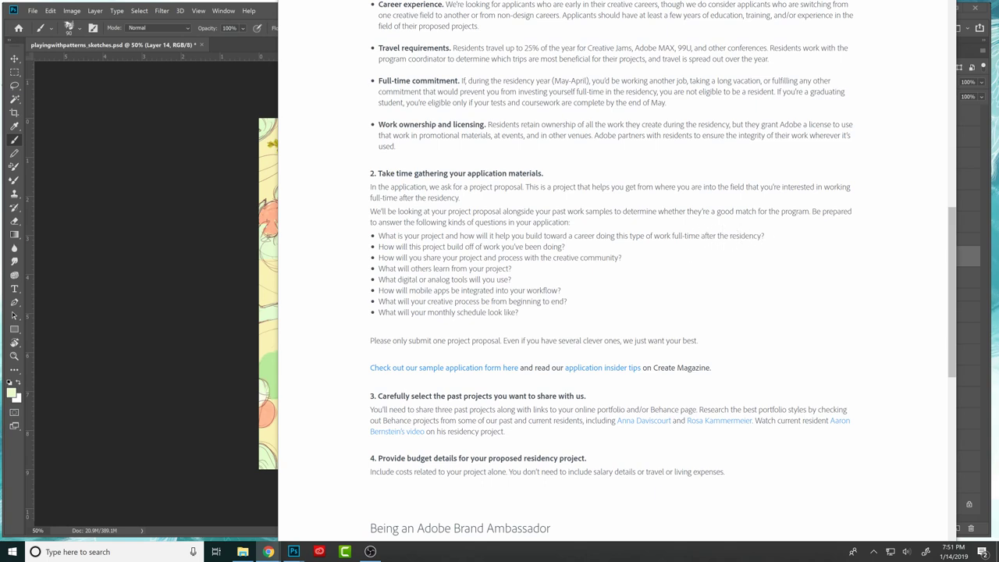
drag(700, 235, 761, 236)
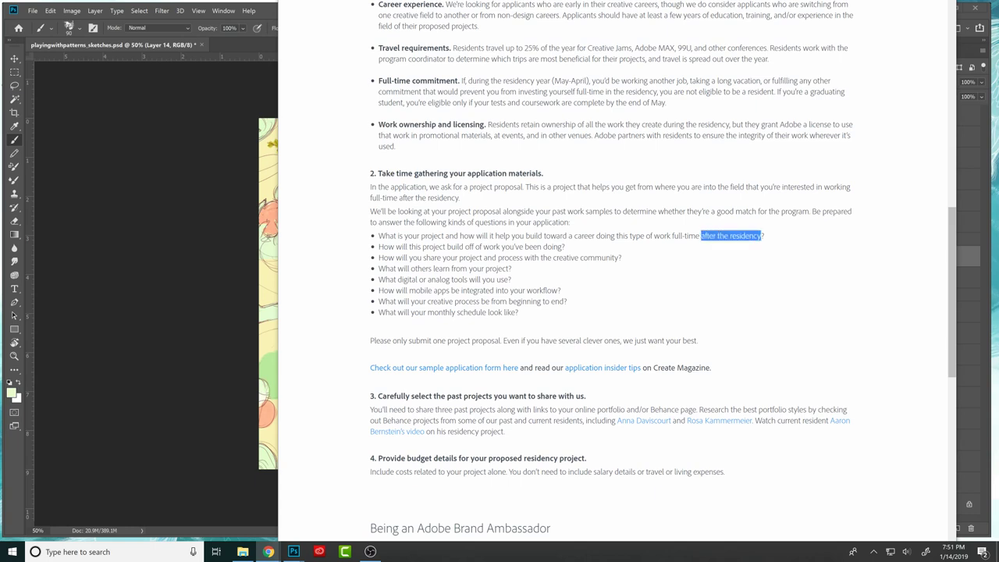
click(770, 239)
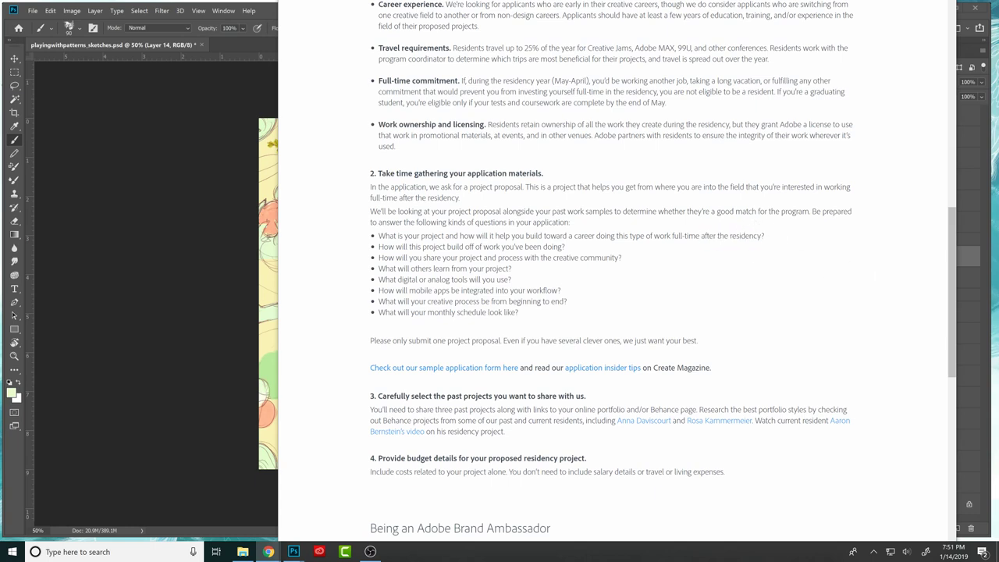
drag(766, 236, 378, 236)
click(770, 239)
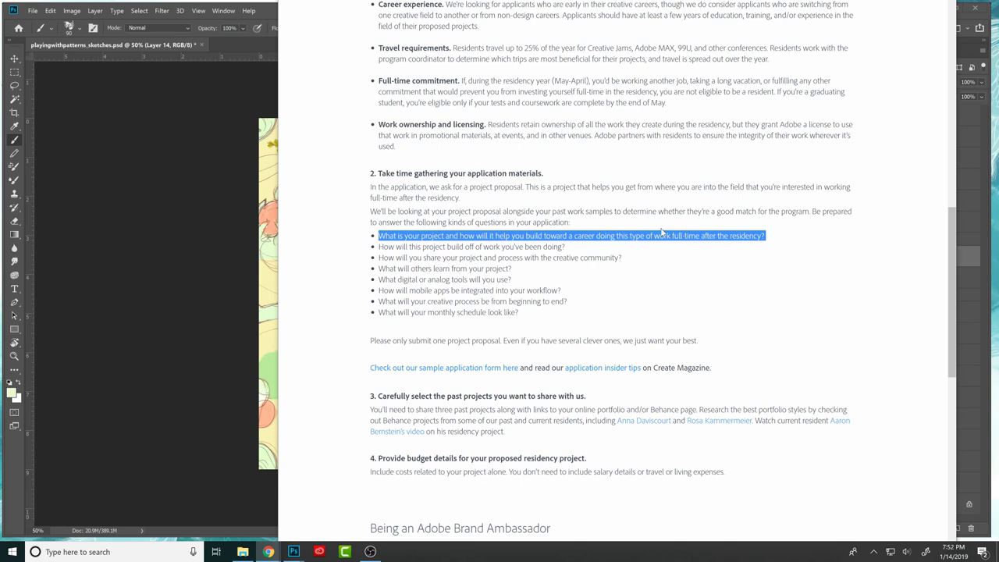
click(793, 232)
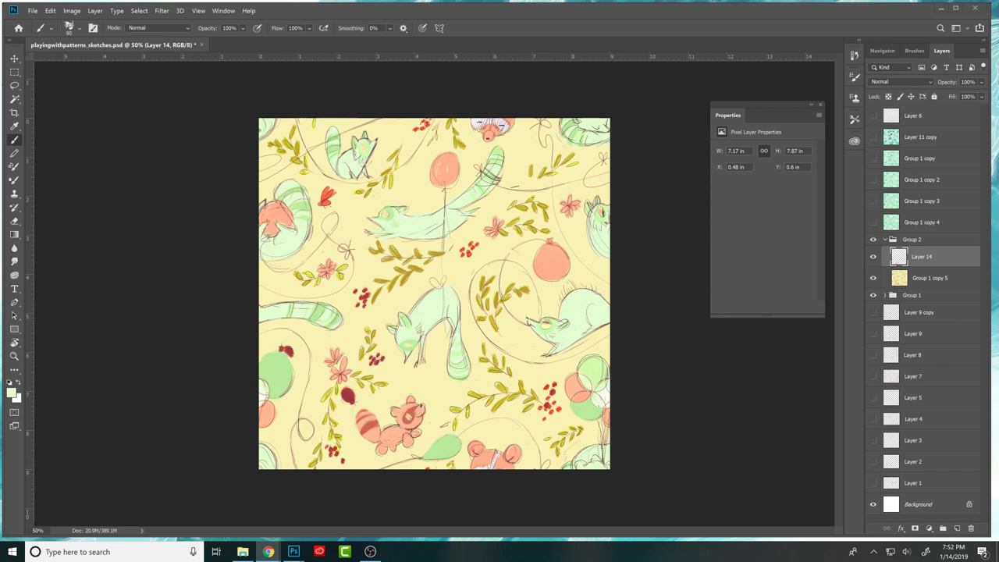
In Photoshop, select the whole canvas and repaint the head markings of the coral raccoon split across the top and bottom tile edges with sampled reds.
key(ctrl+a)
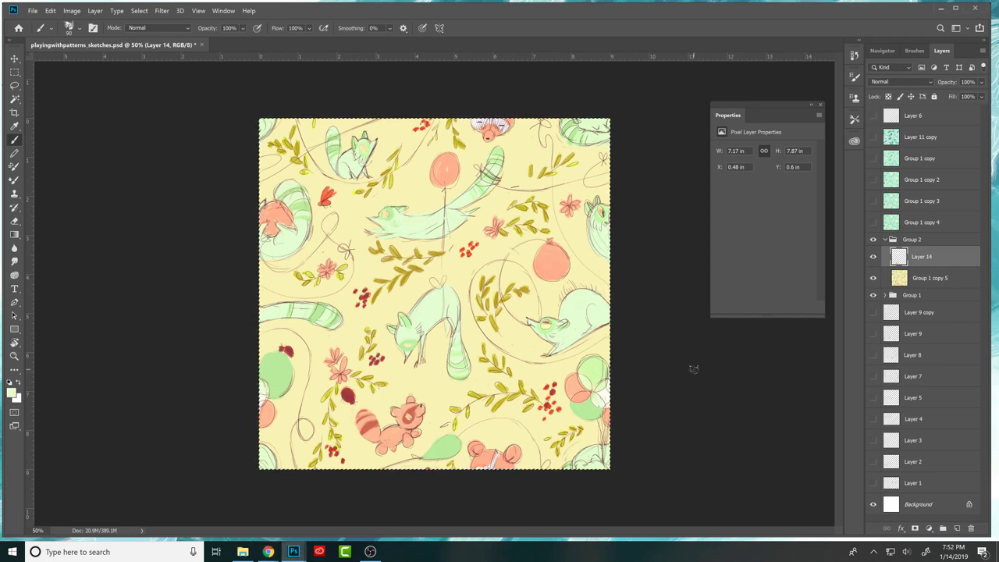
click(874, 257)
click(873, 257)
alt+click(553, 384)
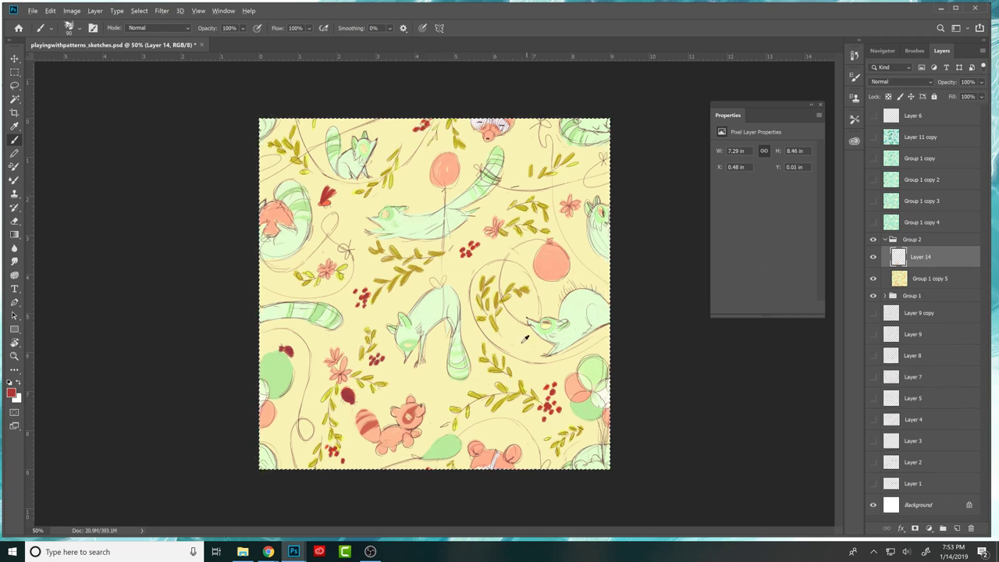
drag(417, 405, 418, 405)
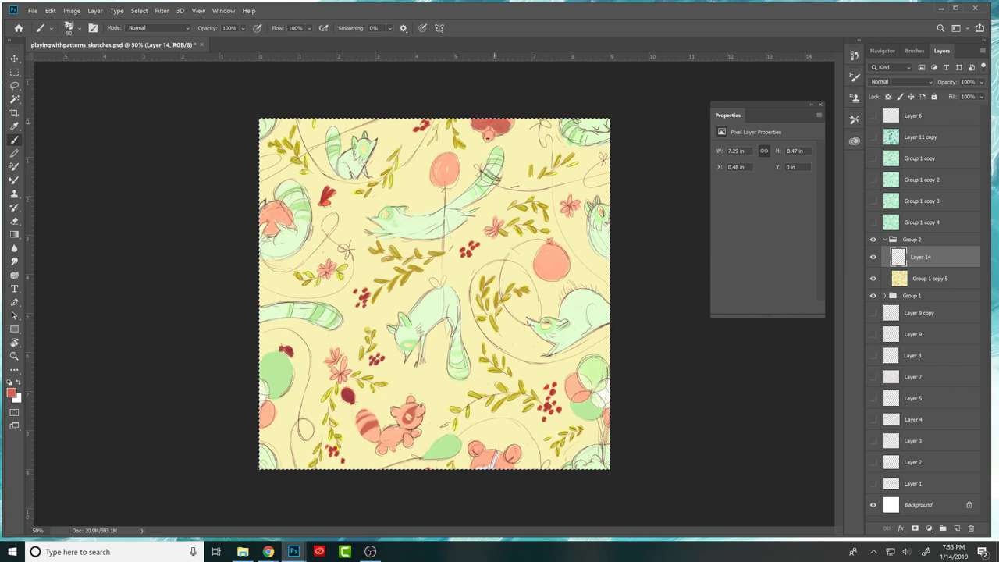
drag(490, 468, 478, 467)
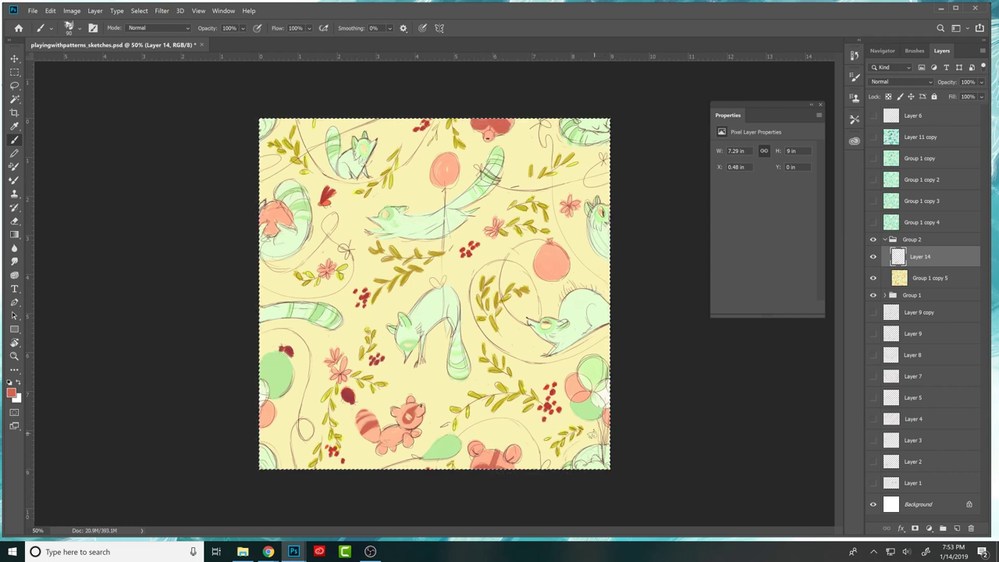
Touch up the faces of the green raccoon on the tile's right edge and the sitting raccoon with sampled cream and green.
alt+click(464, 277)
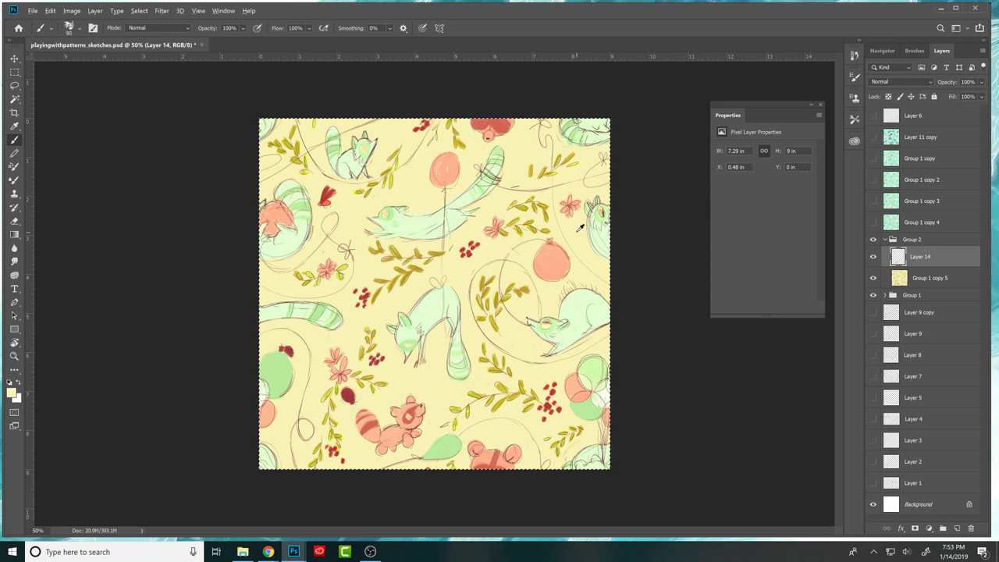
drag(598, 207, 603, 214)
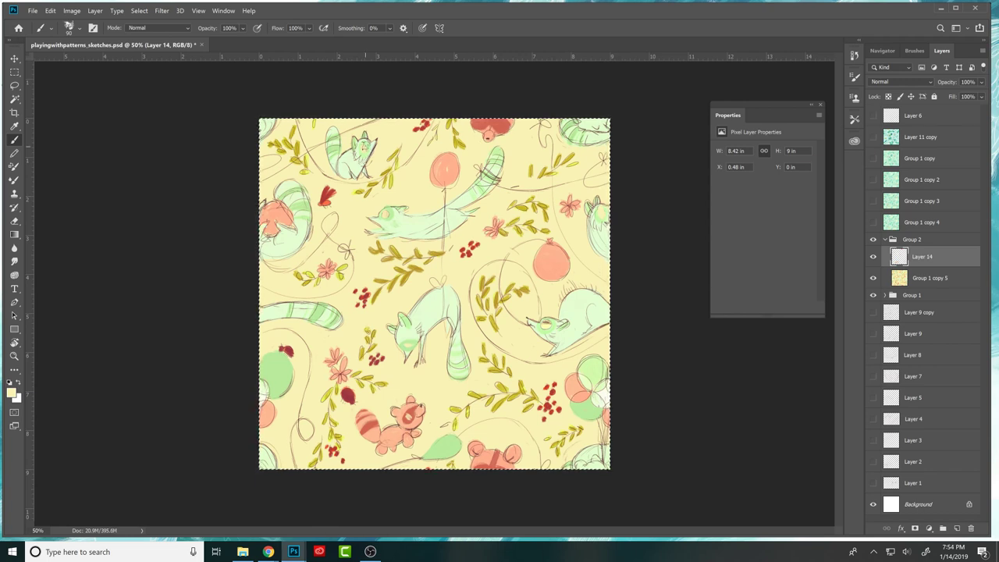
alt+click(400, 204)
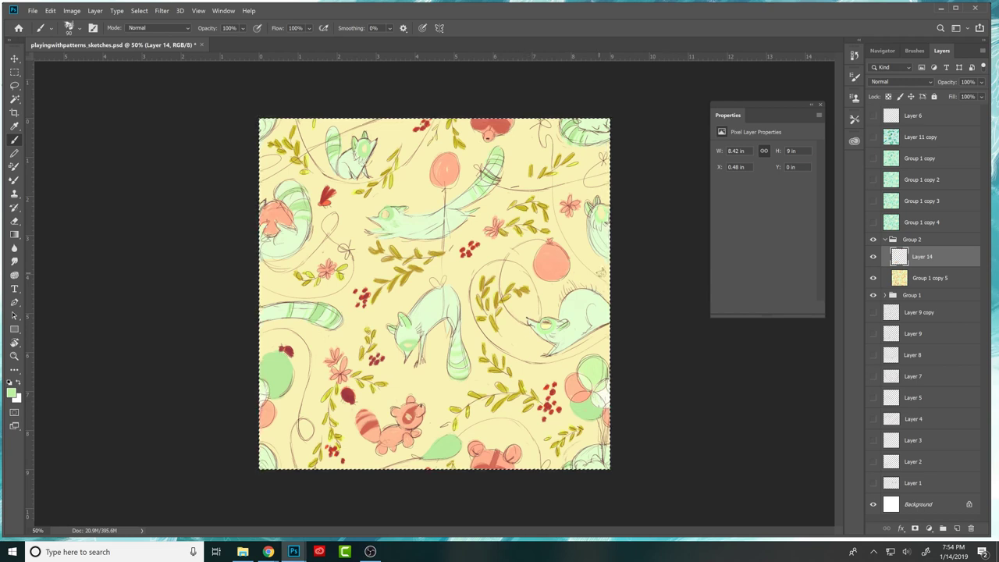
Clean up the coral balloon above the resting raccoon, painting over its sketch outline with sampled coral and background cream.
alt+click(552, 258)
alt+click(561, 234)
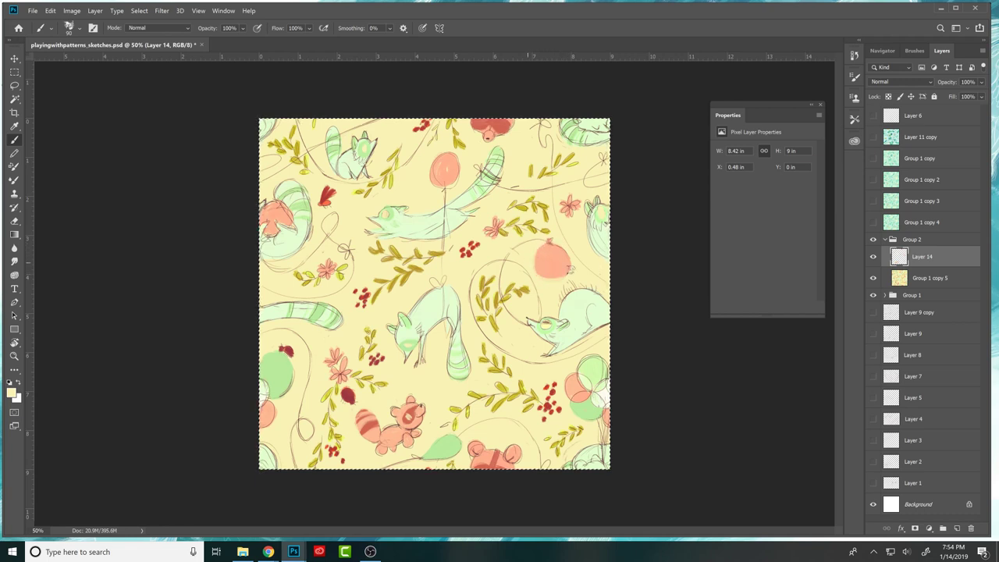
alt+click(538, 269)
Duplicate Layer 14 and Group 1 copy 5 above Group 2, merge the duplicates, and hide Group 2 and Group 1.
click(886, 240)
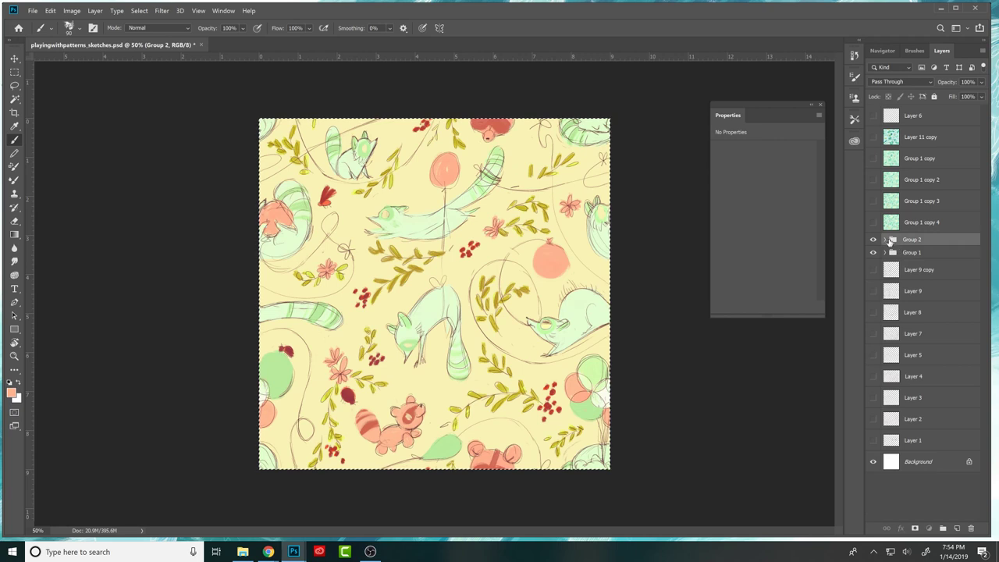
click(886, 240)
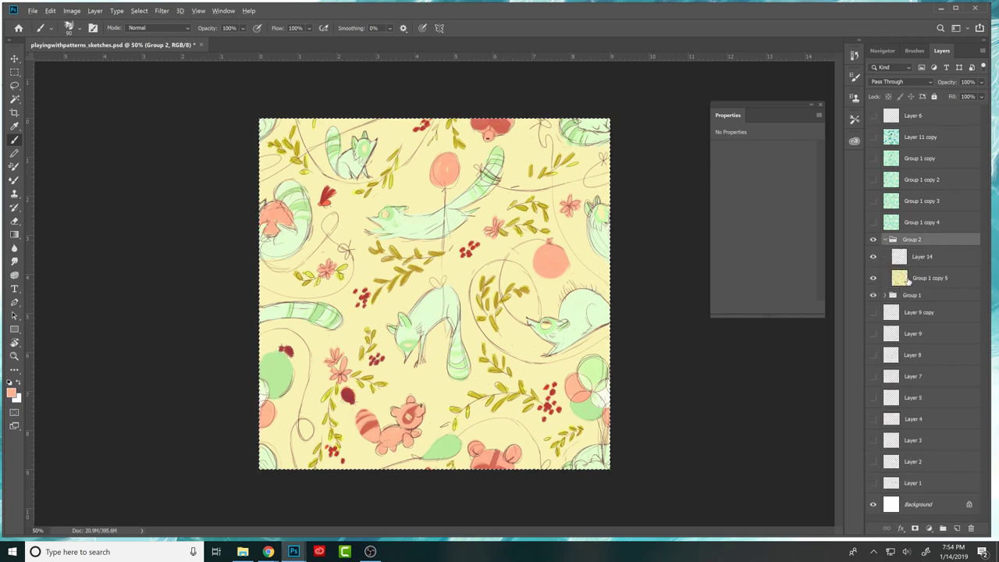
drag(908, 278, 879, 238)
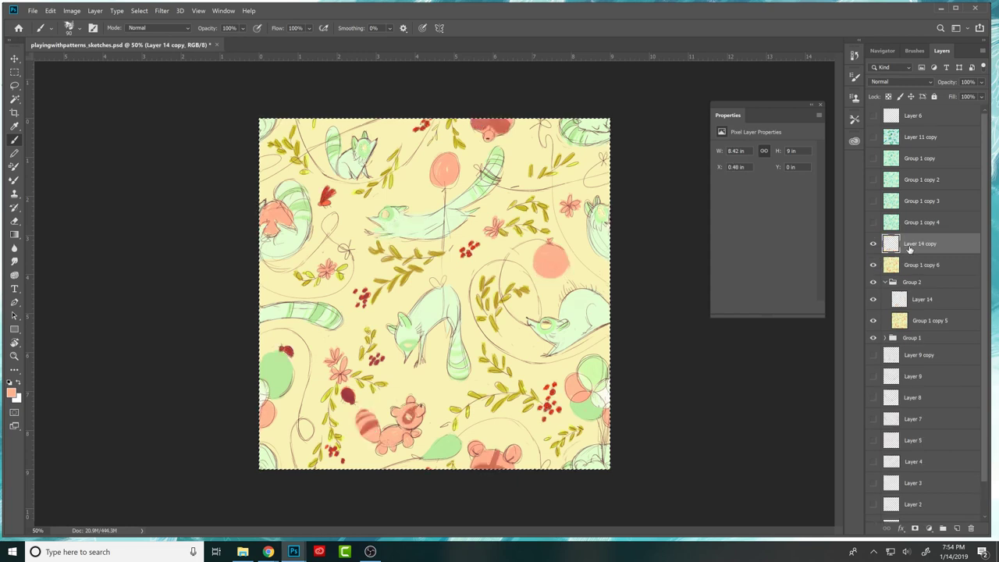
click(886, 261)
click(873, 261)
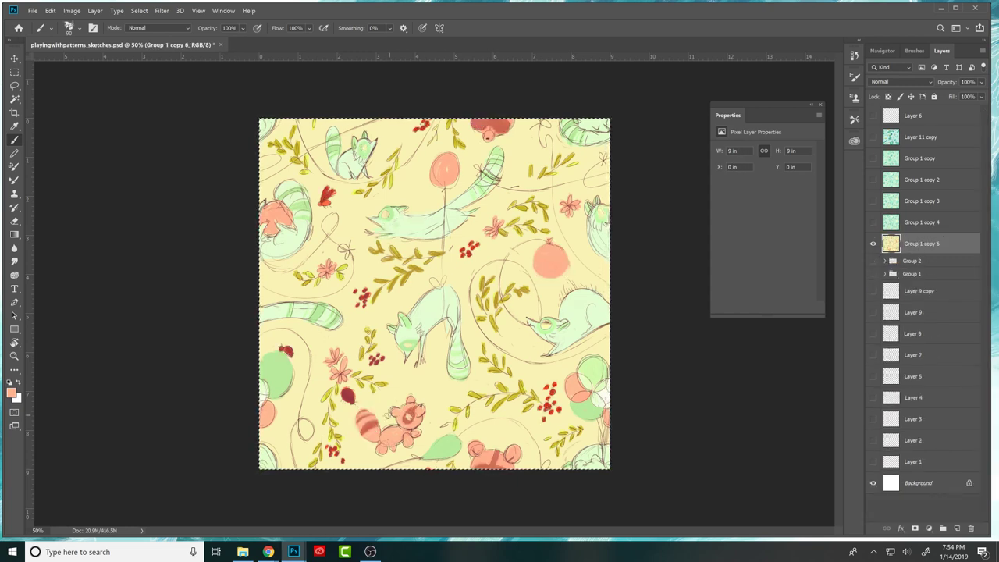
Define the merged raccoon tile as a pattern named "zdfvdxg".
click(50, 10)
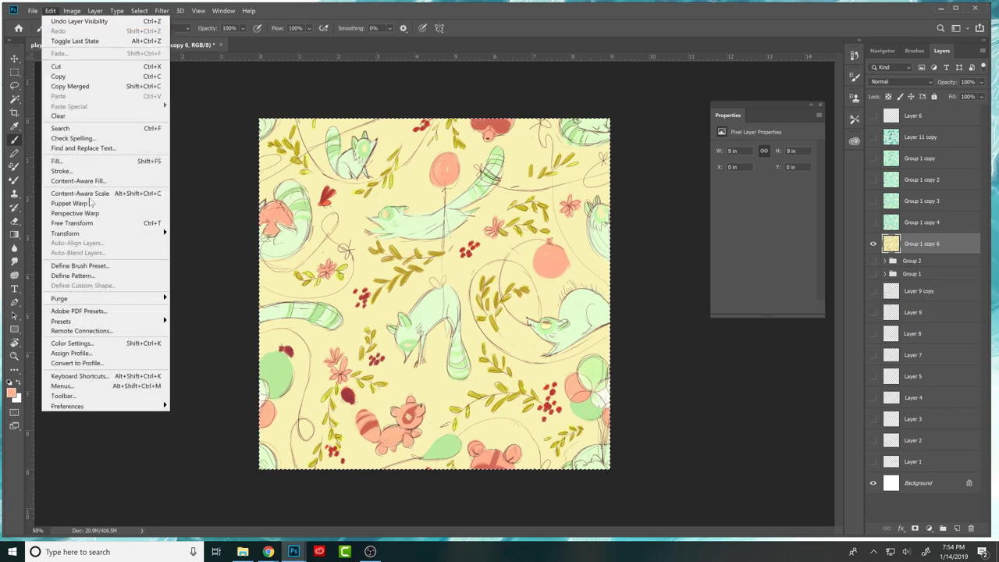
click(72, 275)
text(zdfvdxg)
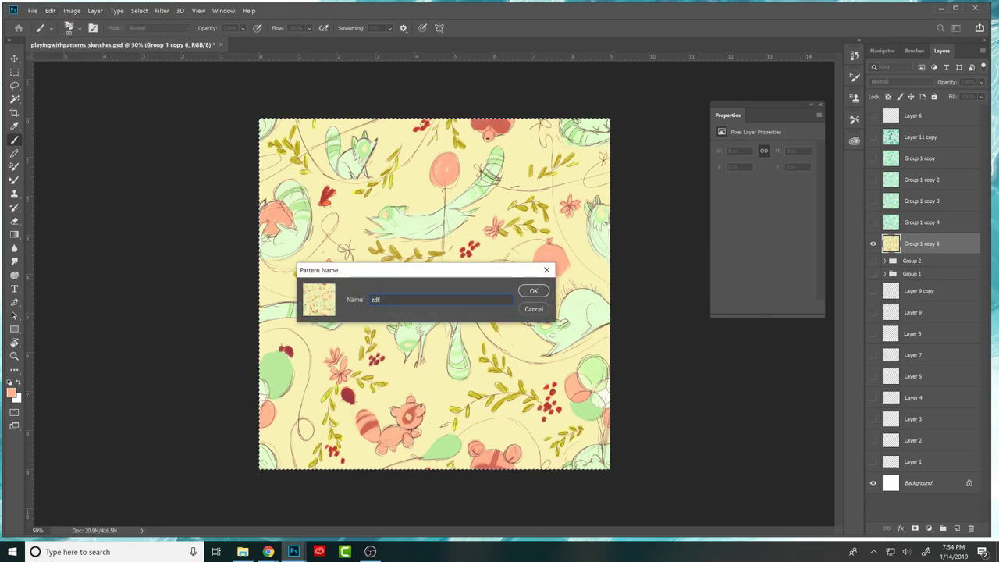
click(546, 292)
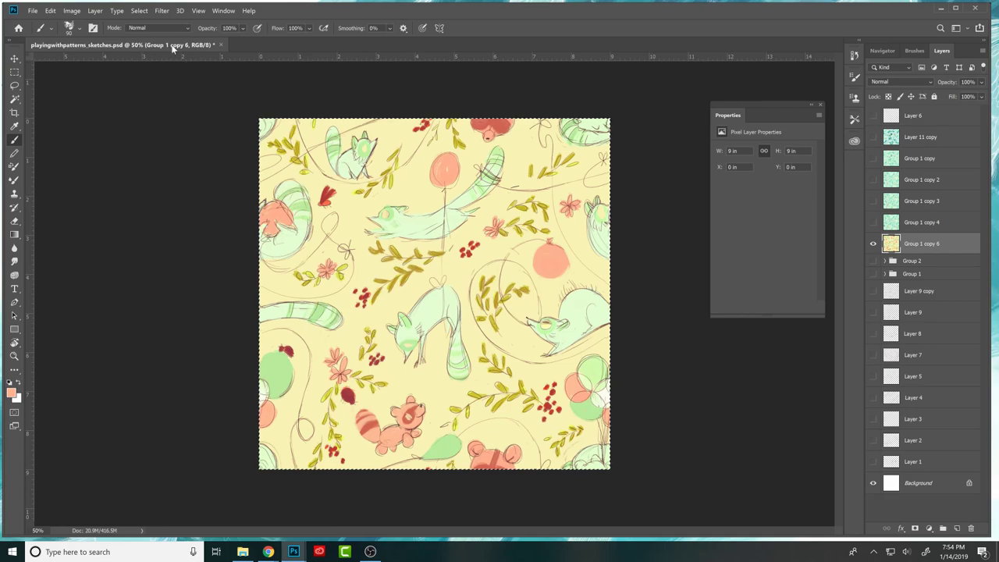
Float playingwithpatterns_sketches.psd in its own window, move it up, and make sc_pattern_roughs02.psd the active document.
drag(219, 45, 227, 363)
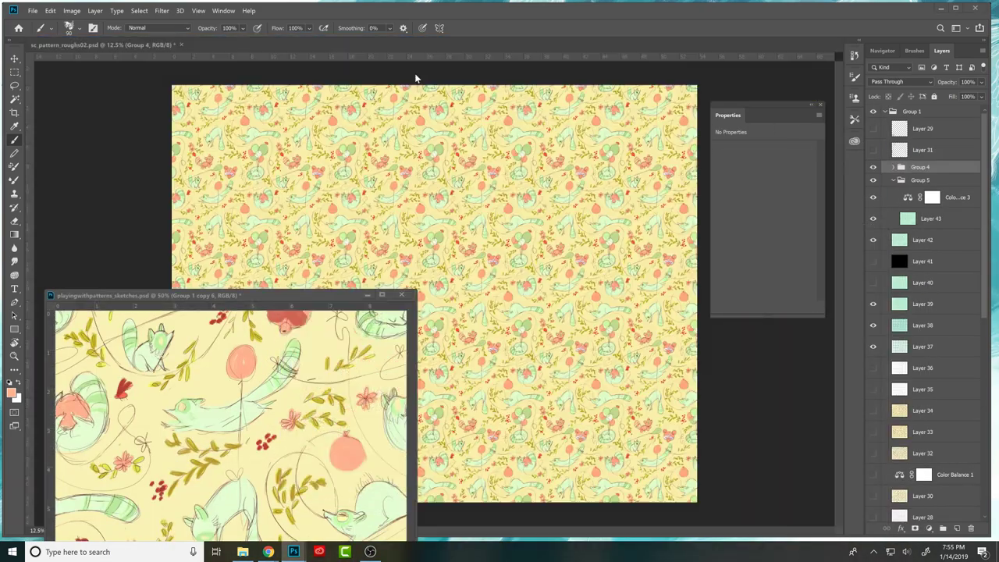
drag(308, 294, 305, 225)
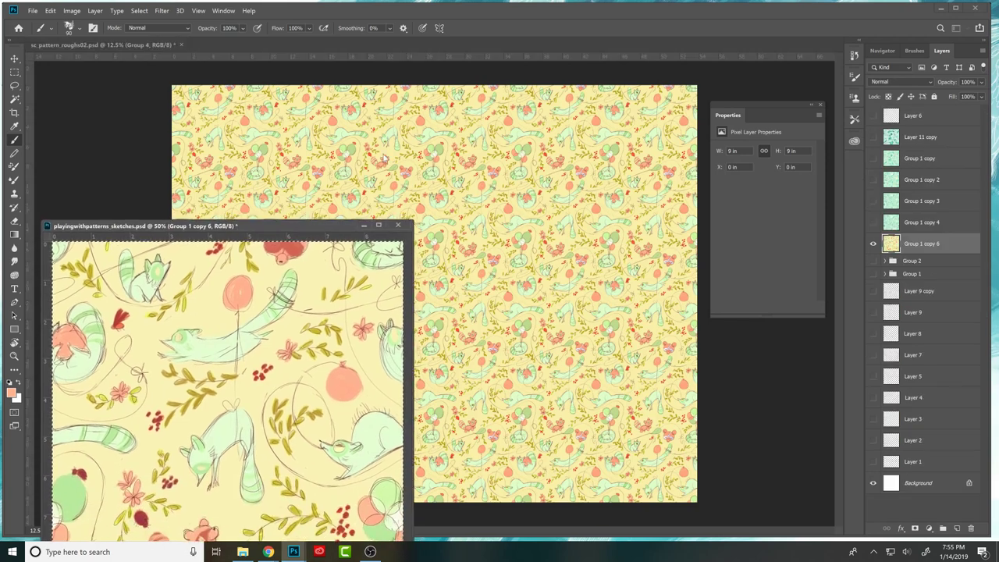
click(408, 71)
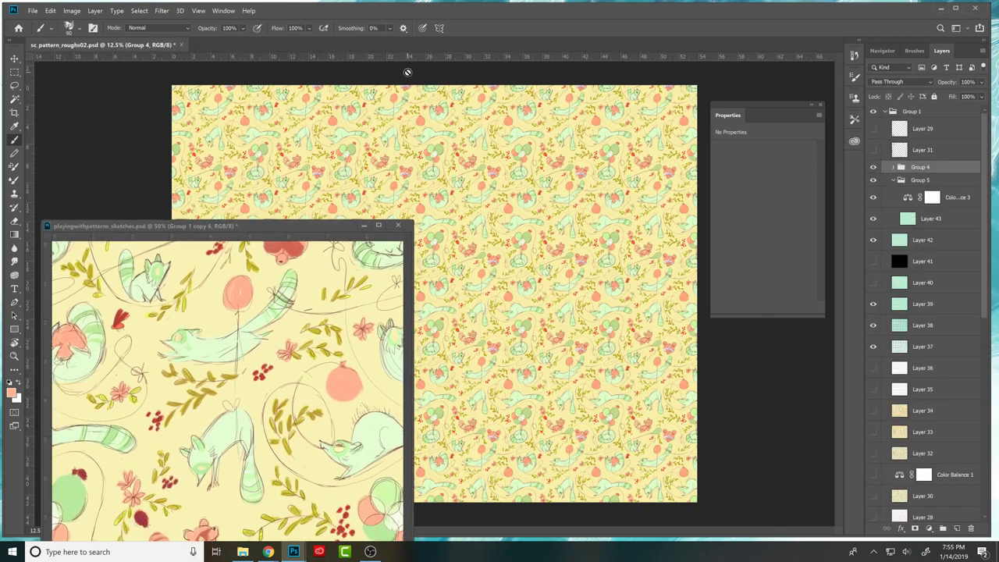
Collapse Group 5 in sc_pattern_roughs02.psd and add a new empty layer above Group 4.
click(760, 384)
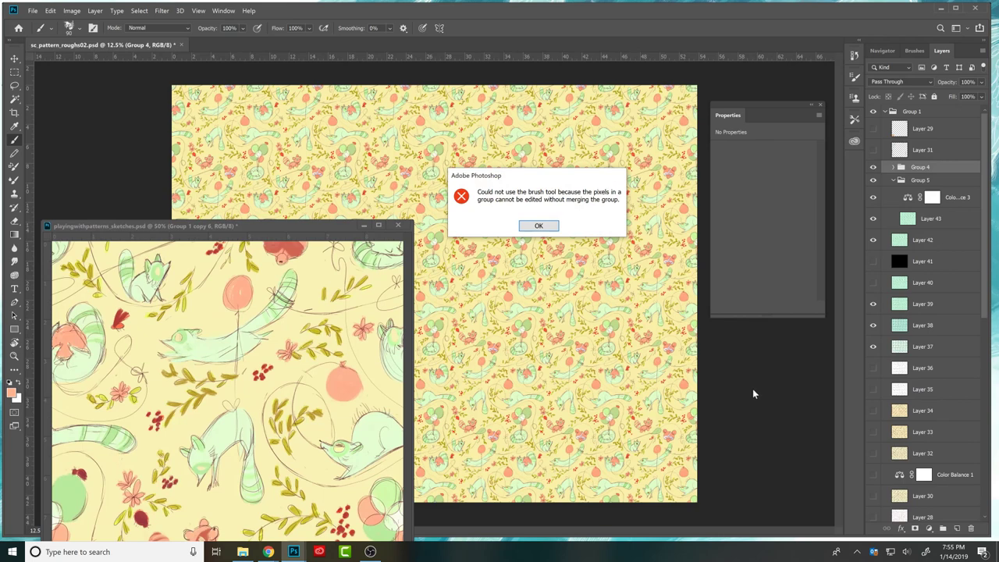
click(538, 226)
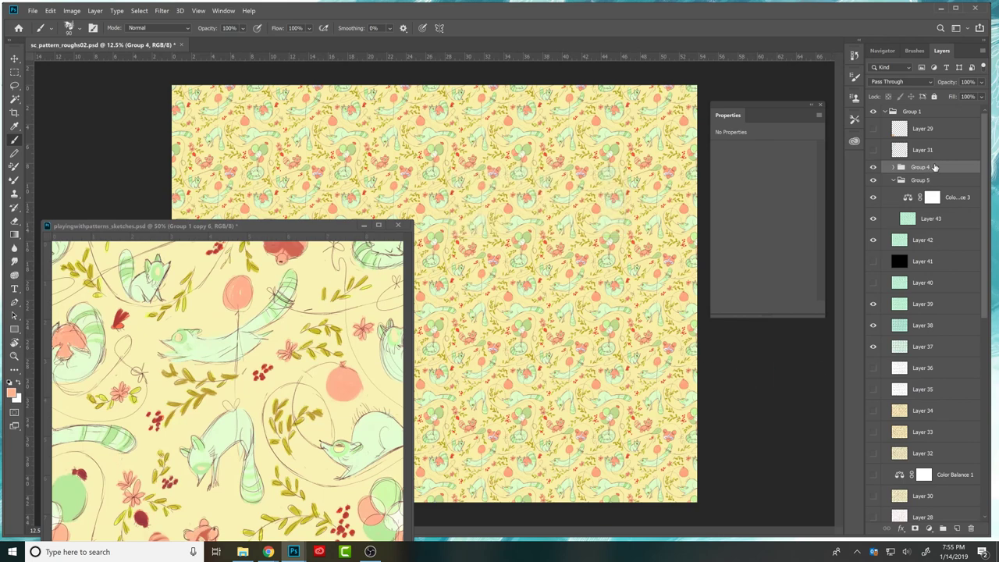
click(894, 180)
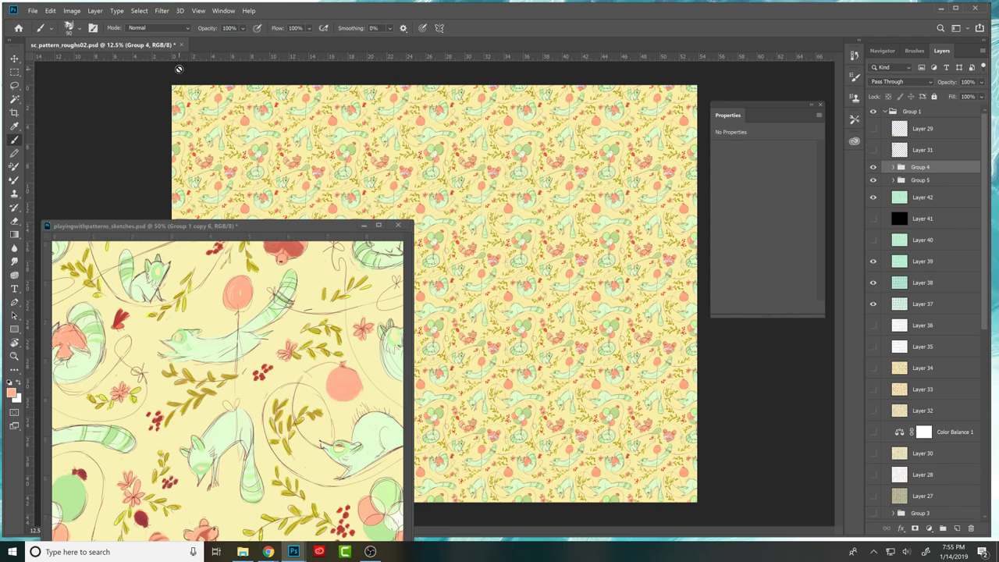
click(958, 529)
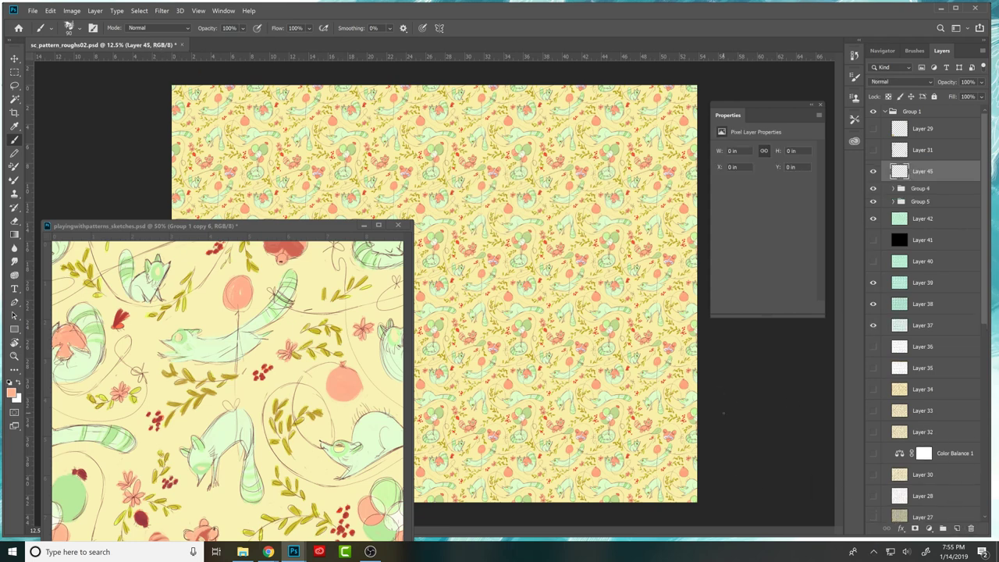
Fill Layer 45 with the newly defined raccoon pattern and minimise the playingwithpatterns_sketches.psd window.
click(50, 10)
click(87, 151)
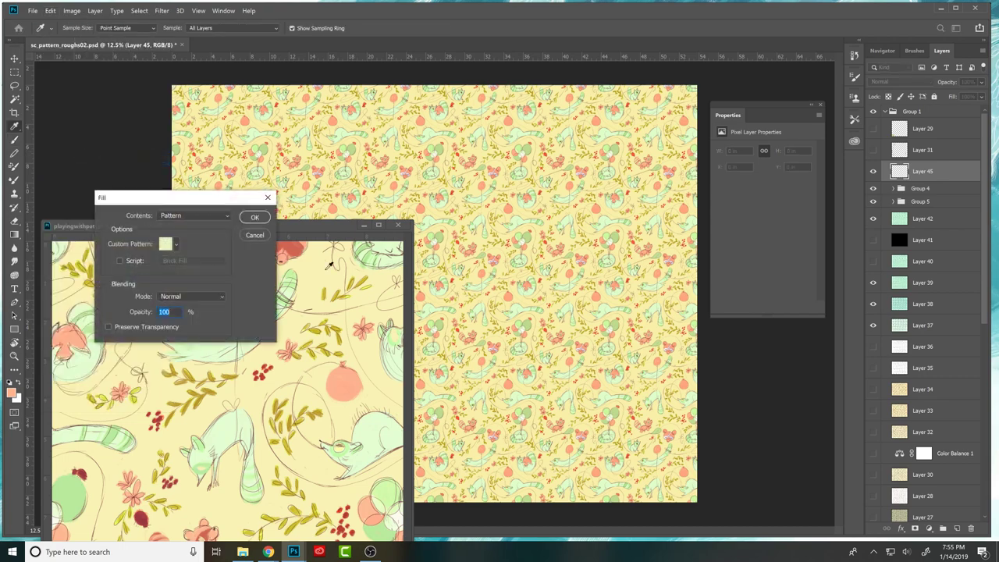
click(176, 244)
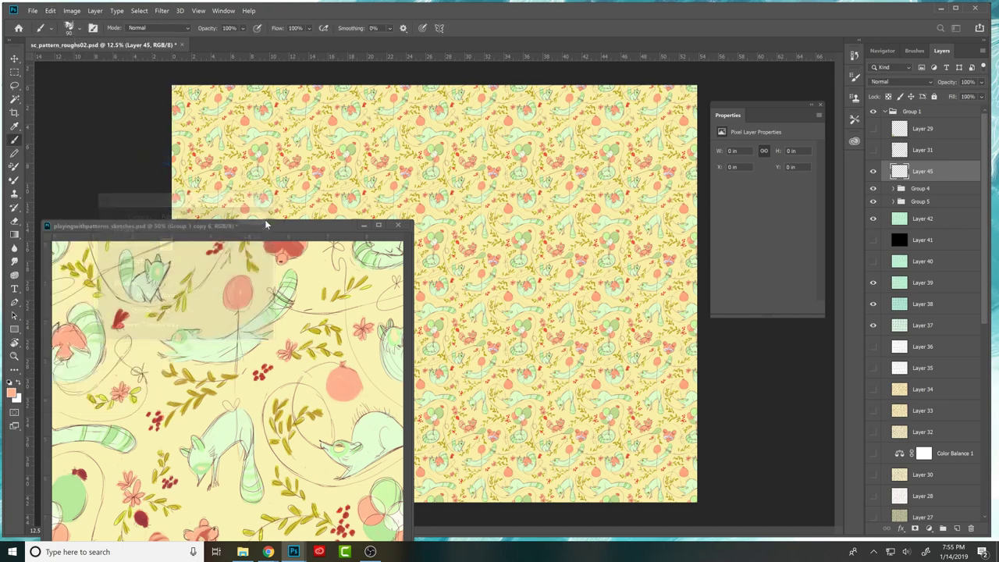
click(363, 225)
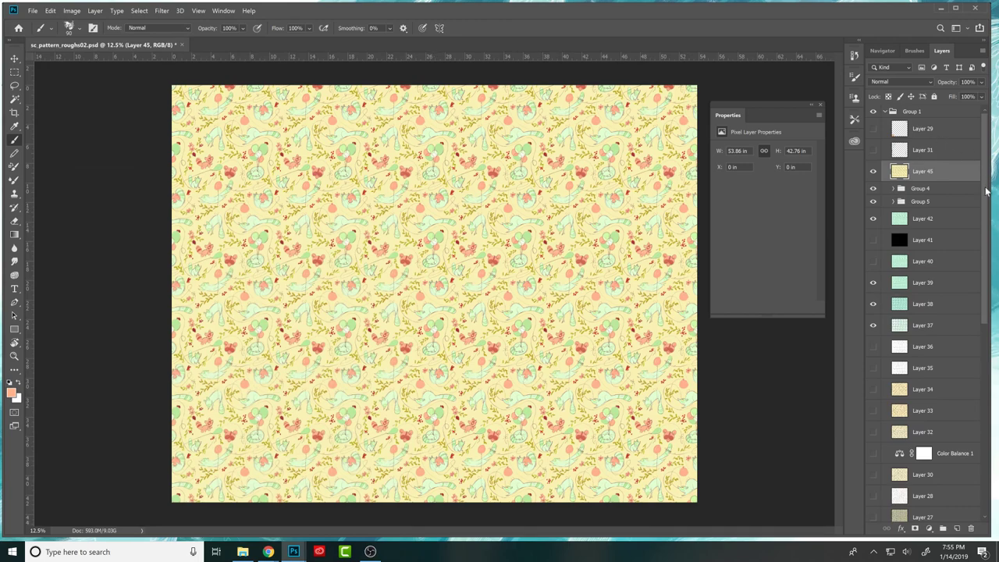
Toggle Layer 45's visibility to compare the new repeat with the version underneath it.
click(874, 112)
click(875, 112)
click(873, 172)
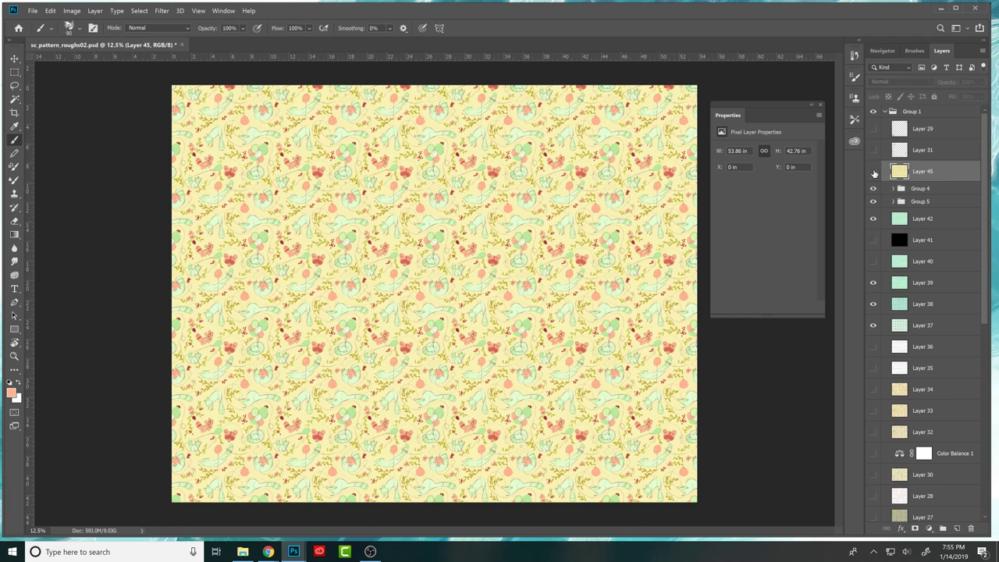
click(874, 173)
click(874, 173)
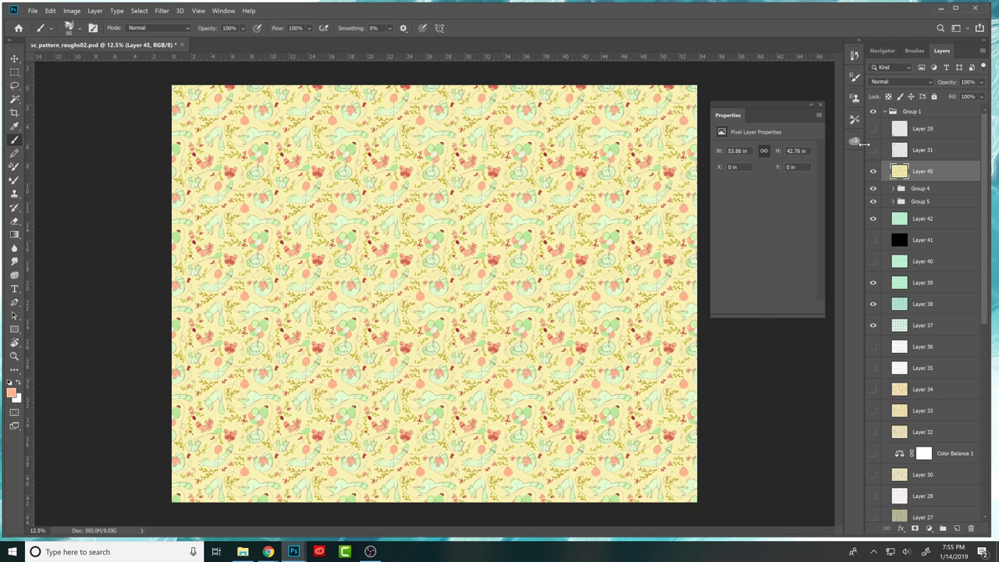
click(874, 171)
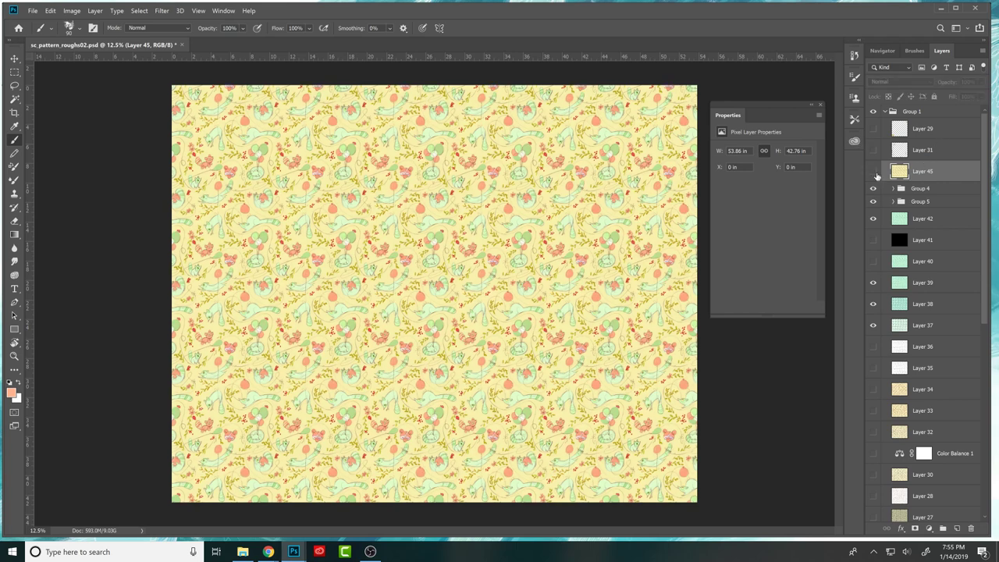
click(875, 172)
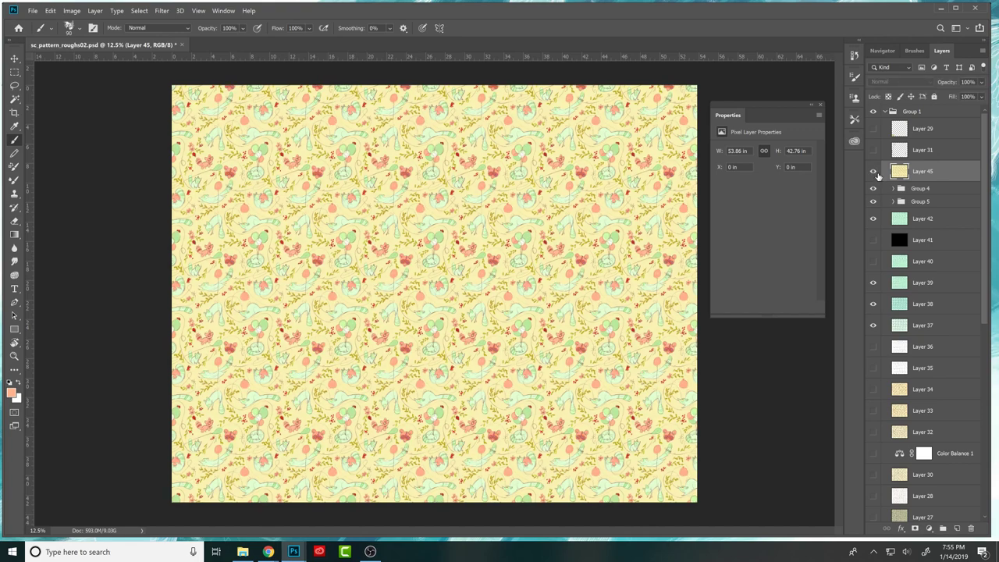
Bring back the playingwithpatterns_sketches.psd window and place it over the middle of the larger pattern document.
mouse_move(293, 551)
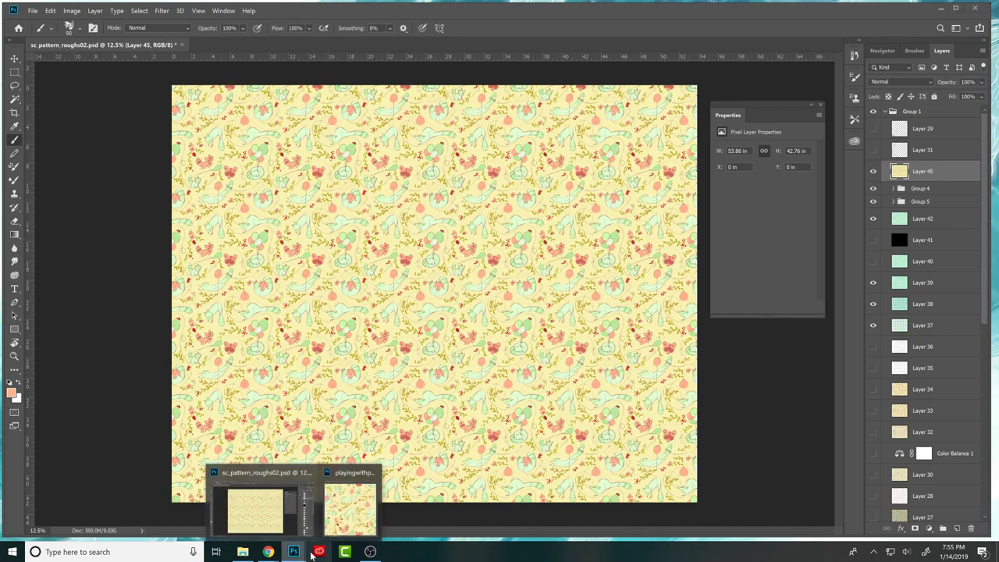
click(345, 517)
drag(344, 226, 511, 100)
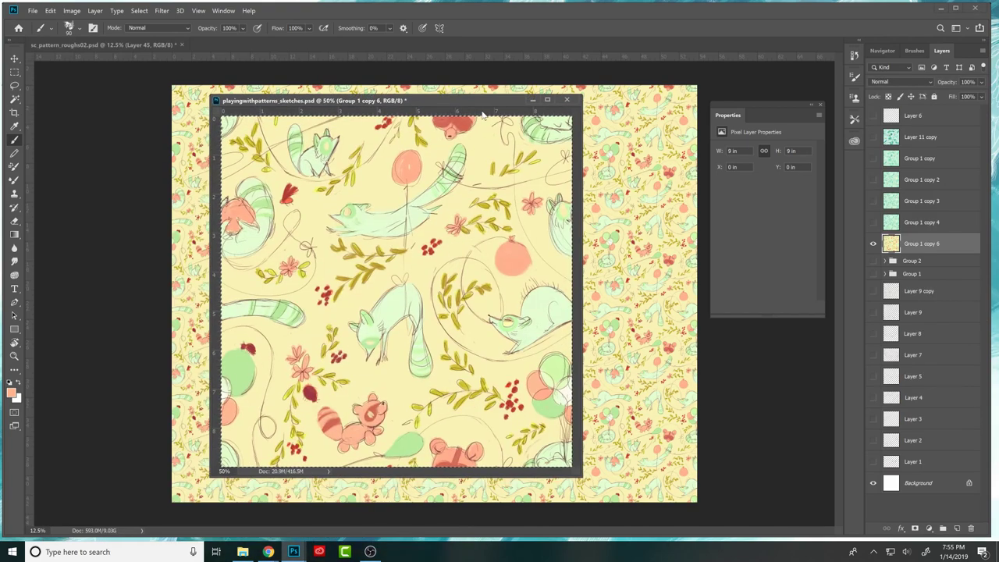
Undo the tile merge, remove the Layer 14 copy and Group 1 copy 6 duplicates, and expand Group 2.
click(874, 244)
click(874, 244)
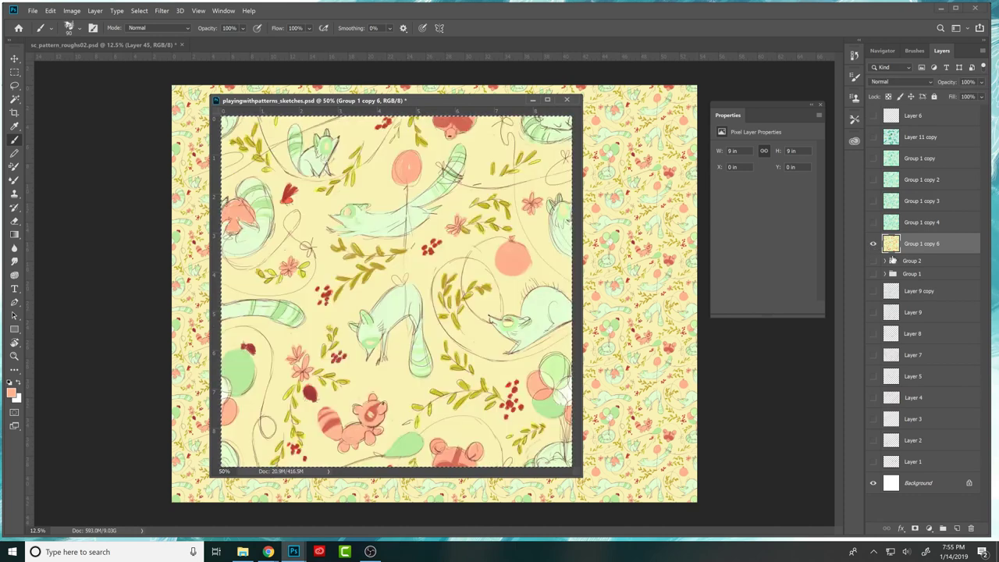
click(874, 244)
click(874, 244)
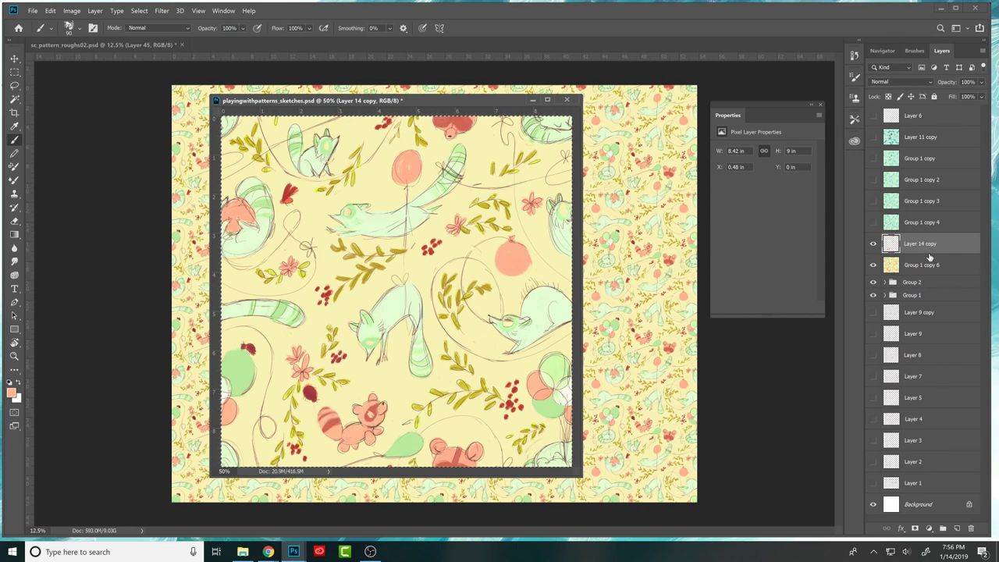
key(Delete)
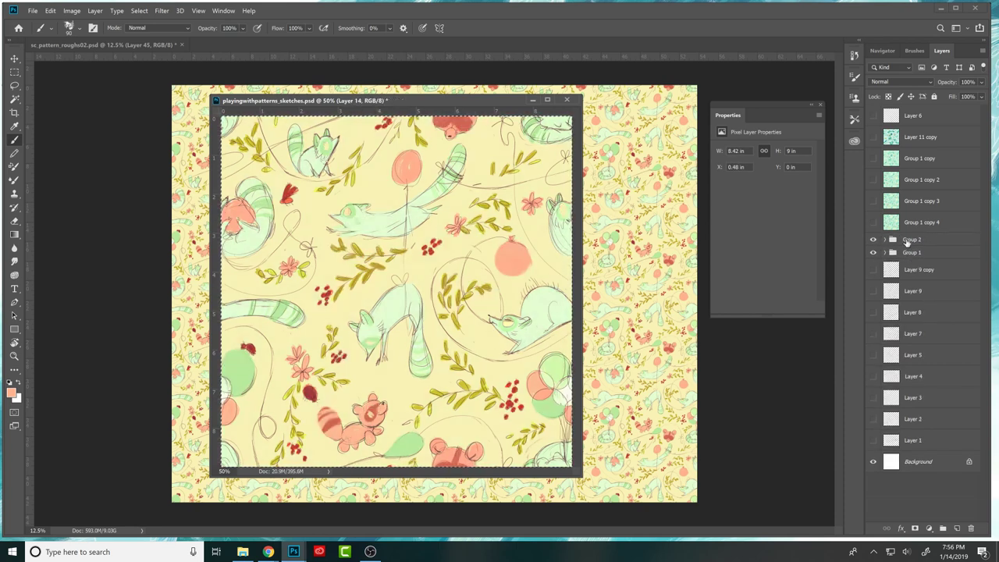
click(887, 240)
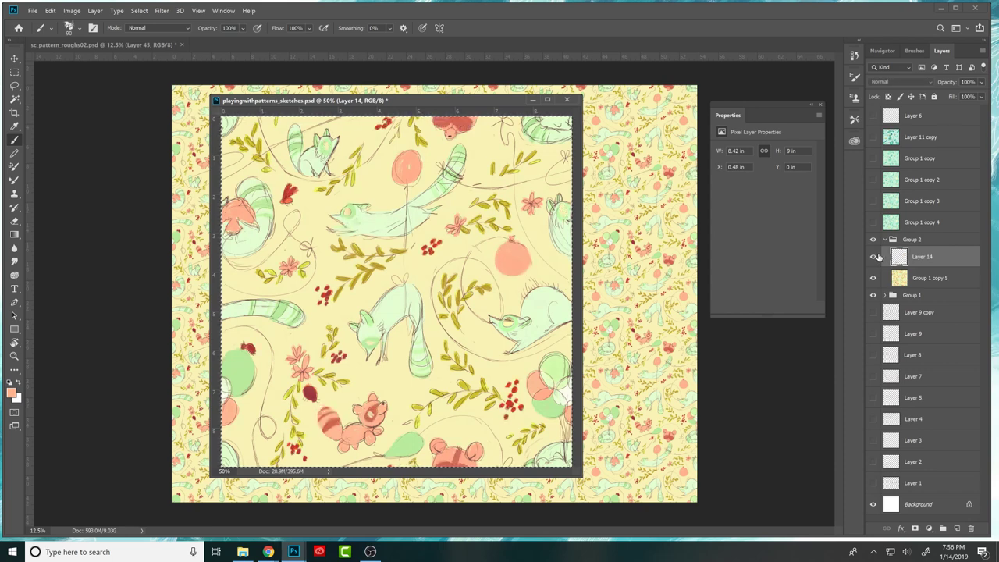
Copy the Levels 1 adjustment from Group 4 of sc_pattern_roughs02.psd to the top of Group 2 in the sketches document.
key(ctrl+Tab)
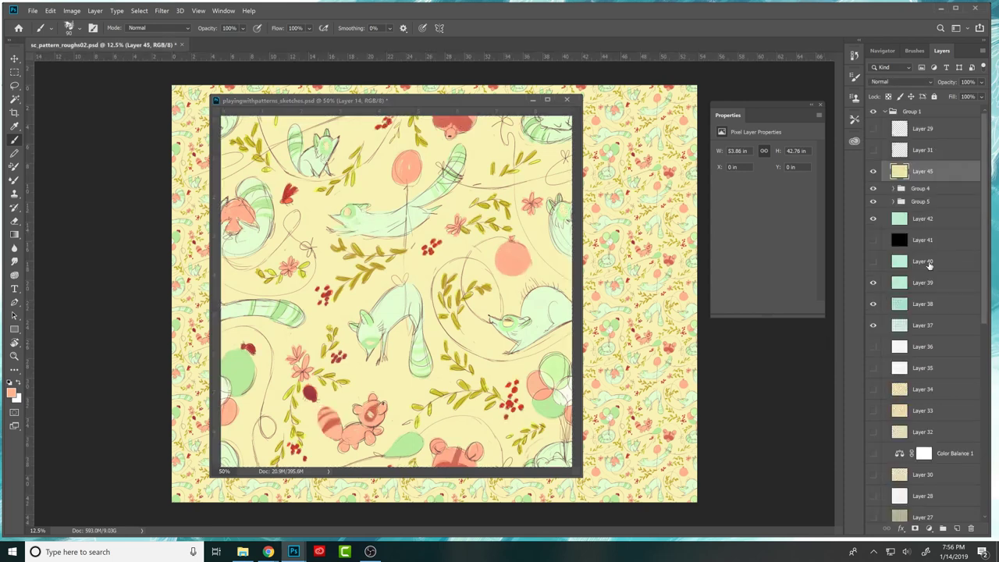
click(894, 189)
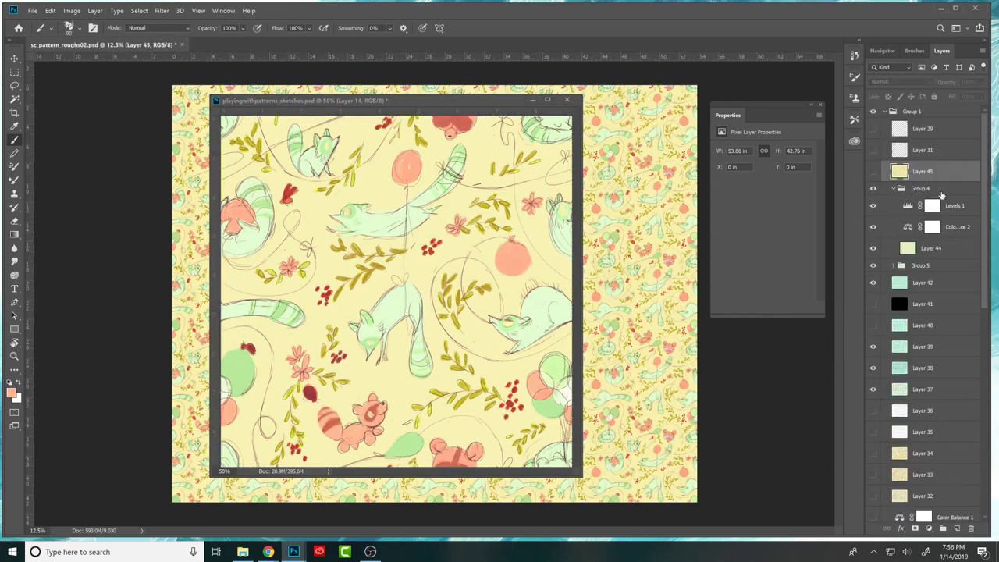
mouse_move(908, 207)
mouse_down()
mouse_move(781, 211)
mouse_move(508, 312)
mouse_up()
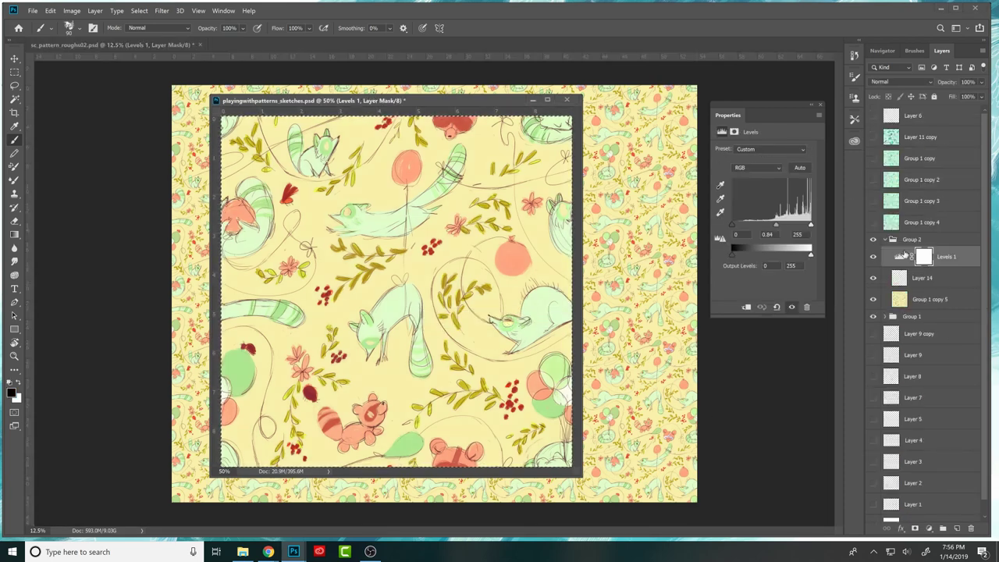
key(ctrl+r)
Try the Color Balance 2 adjustment from Group 4 above Levels 1 in the sketches document, and delete it.
key(ctrl+Tab)
mouse_move(908, 228)
mouse_down()
mouse_move(829, 234)
mouse_move(538, 328)
mouse_up()
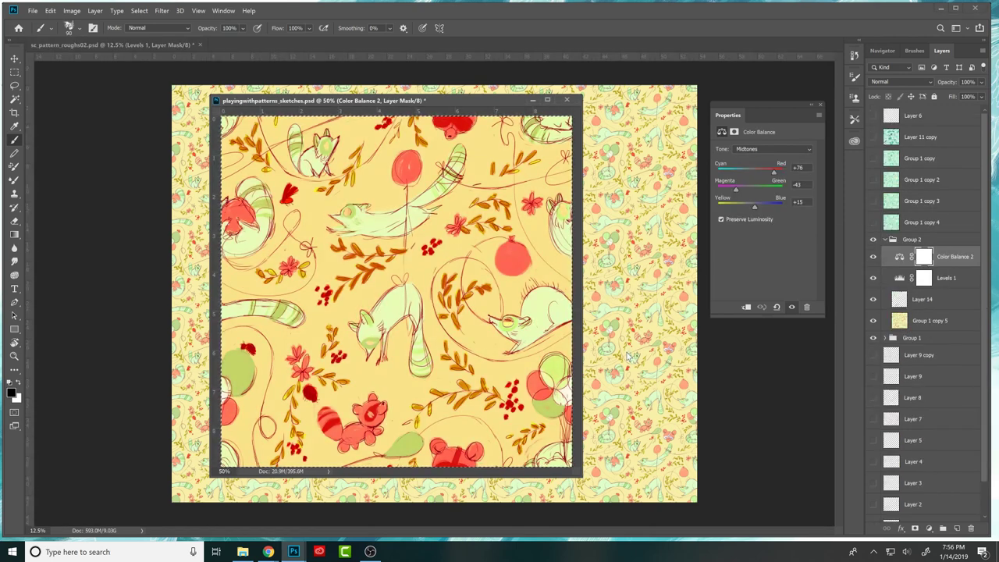
click(900, 257)
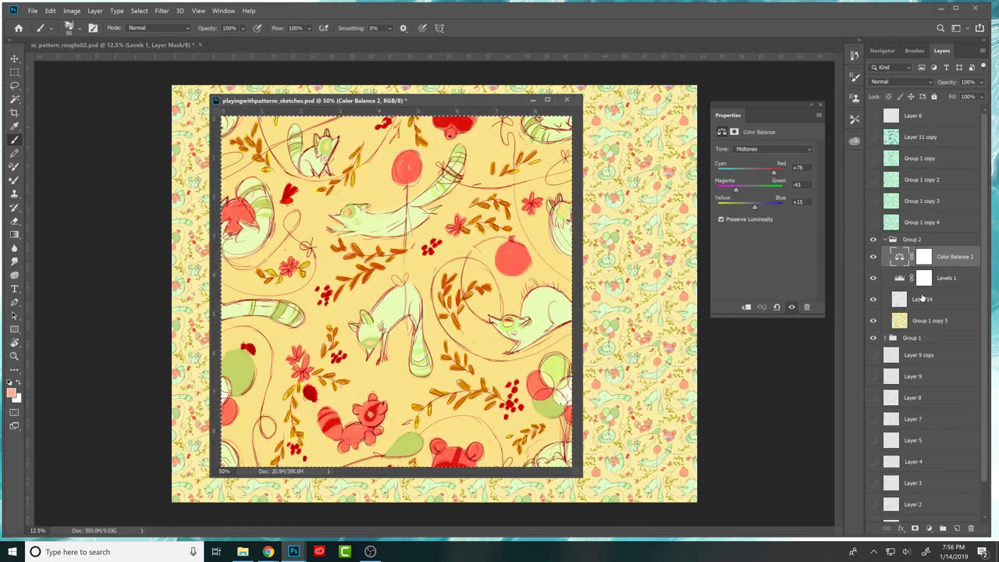
key(Delete)
key(Return)
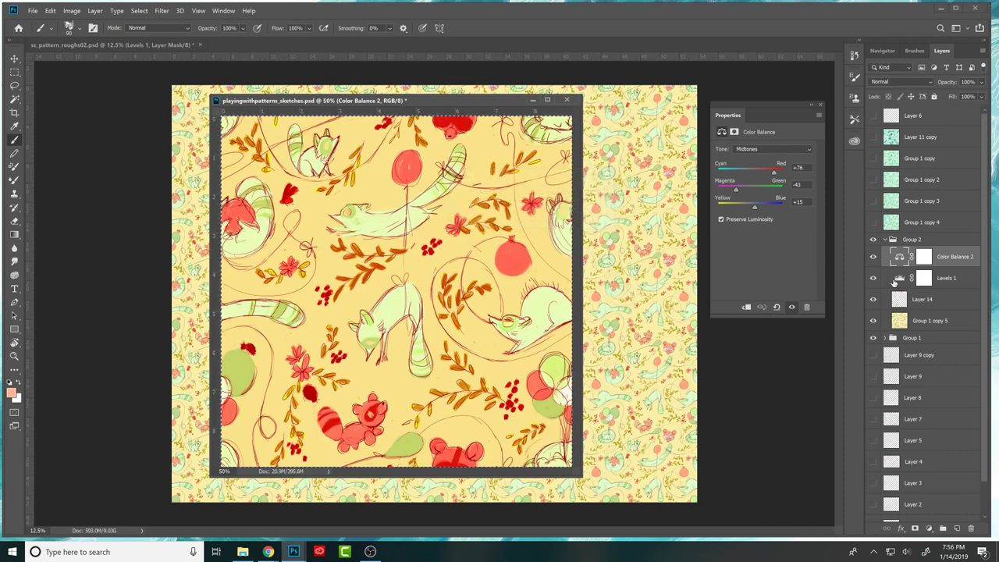
click(971, 529)
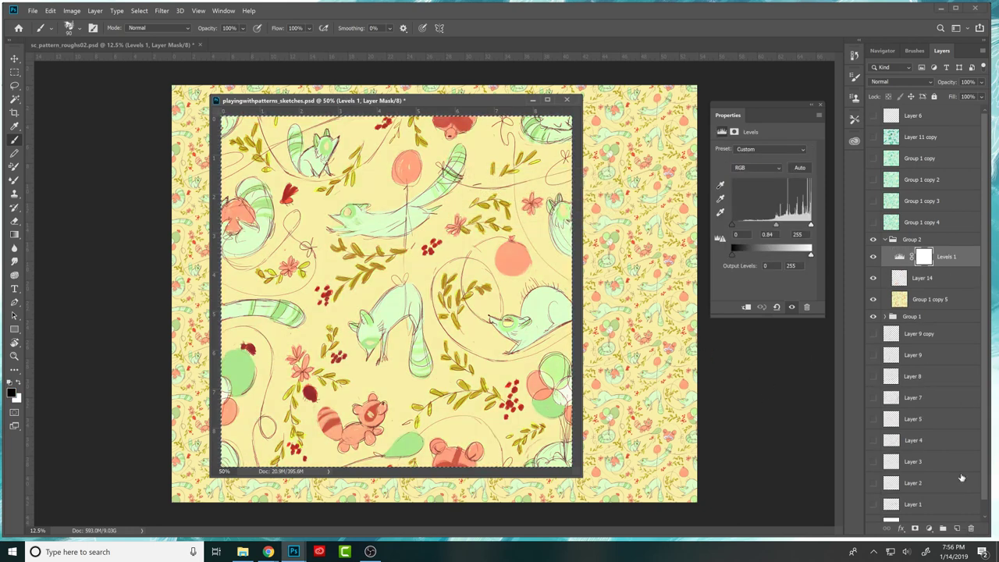
Duplicate Group 2, merge the copy into one layer, and define it as a pattern named "dxhf".
click(889, 239)
key(ctrl+j)
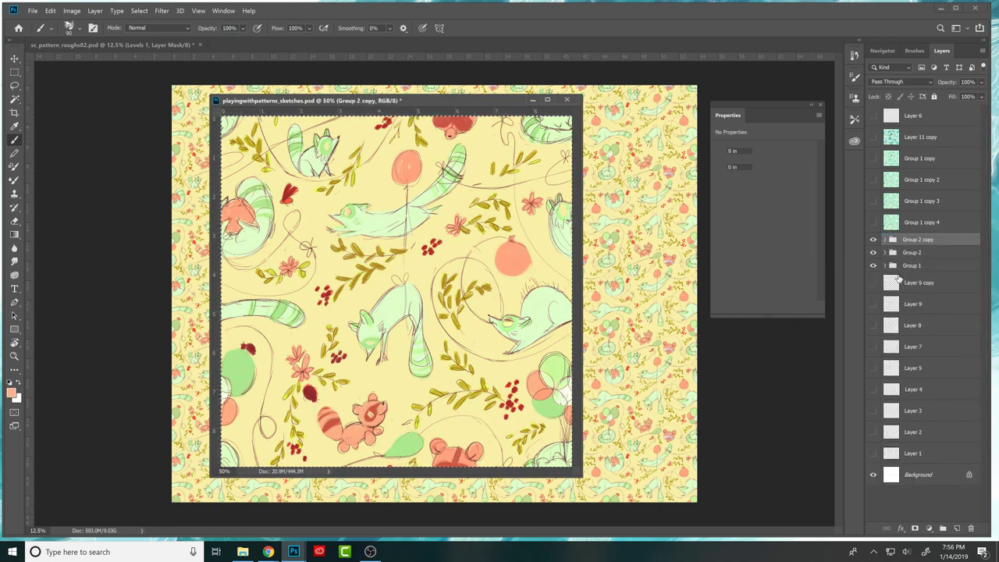
key(ctrl+e)
click(50, 10)
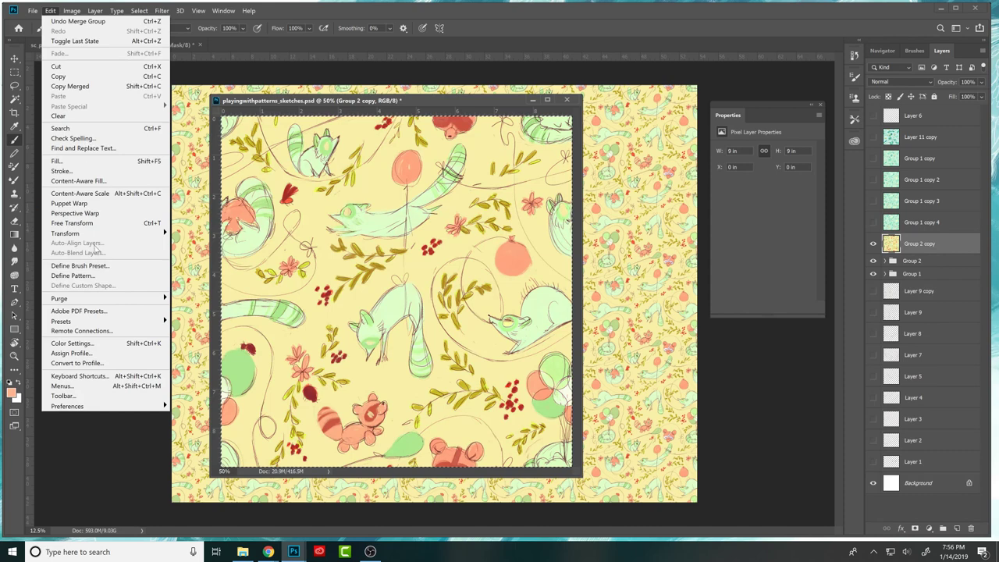
click(102, 276)
text(dxhf)
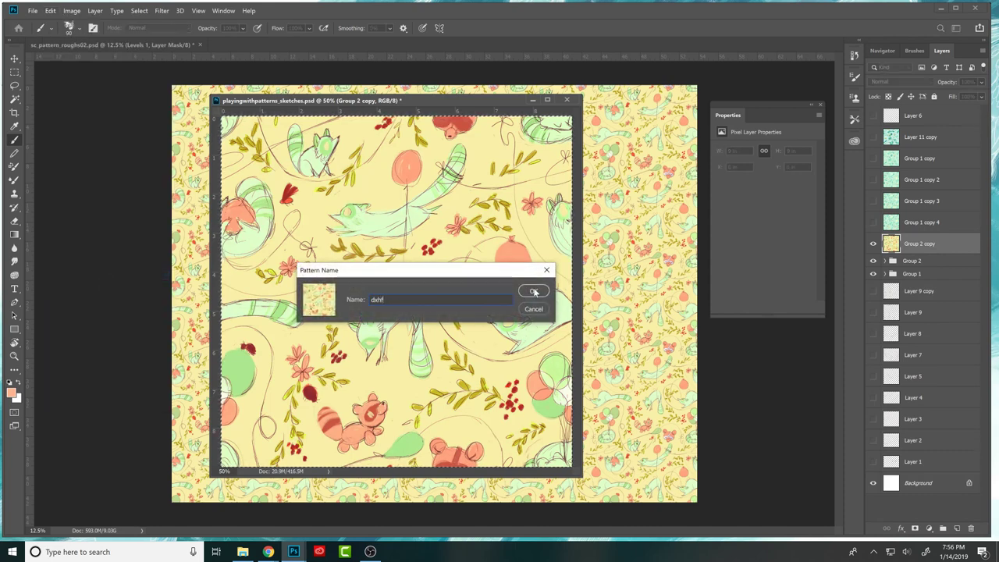
click(534, 293)
Make sc_pattern_roughs02.psd active, collapse Group 4, and add a new empty layer above it.
click(632, 269)
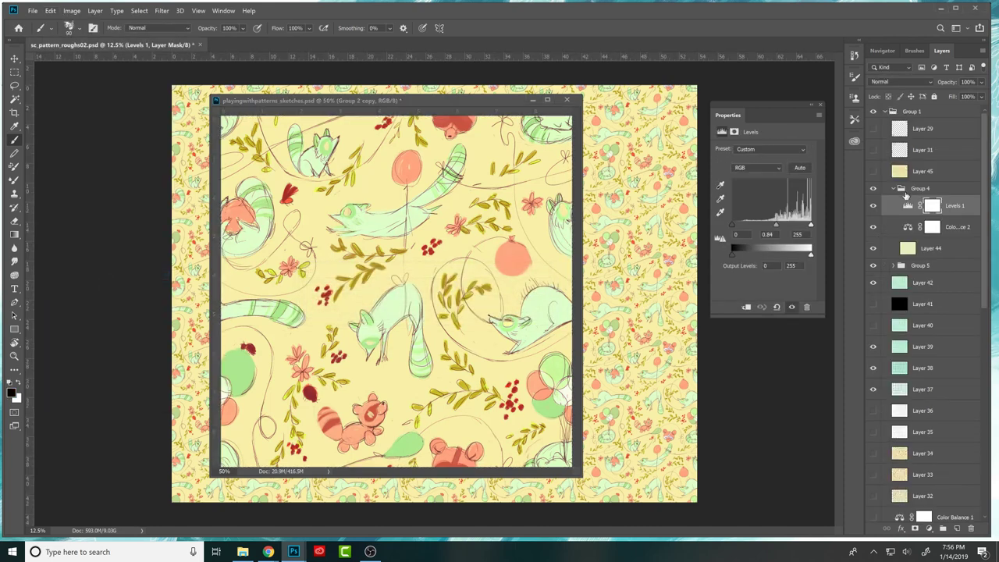
click(894, 189)
click(957, 528)
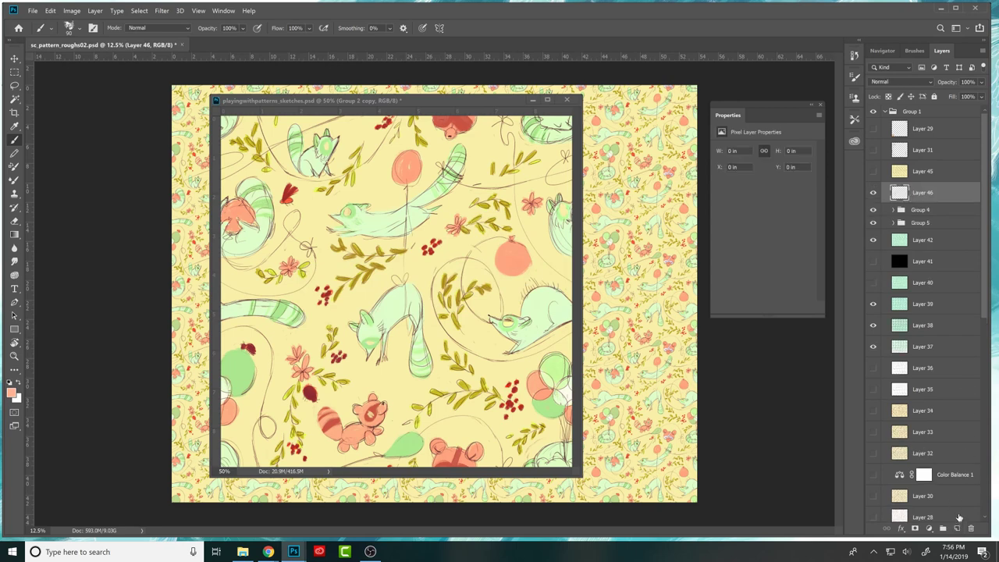
Fill Layer 46 with the "dxhf" pattern at 100% opacity and minimise the sketches window.
click(71, 10)
mouse_move(50, 10)
click(70, 161)
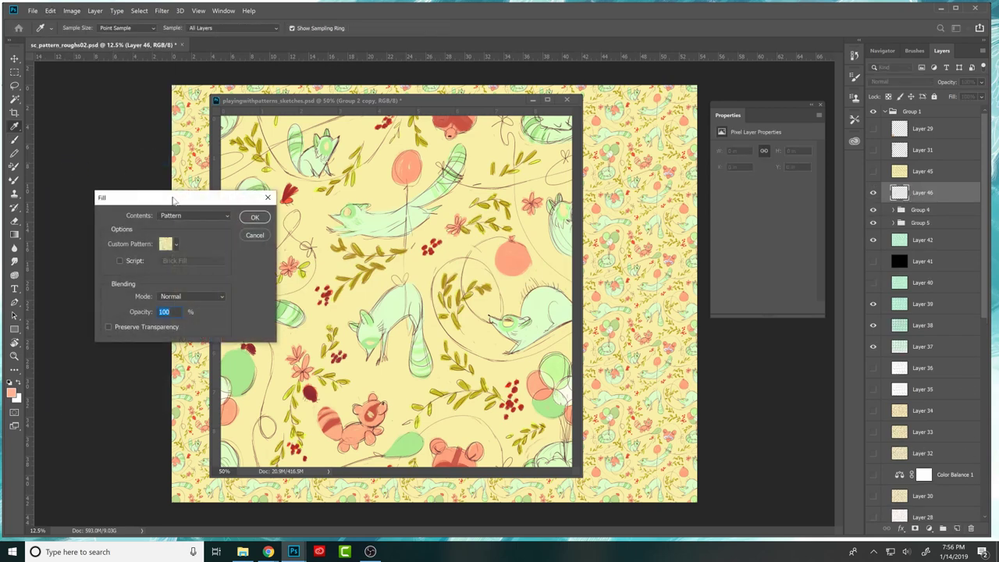
click(170, 248)
double_click(218, 287)
key(Return)
key(b)
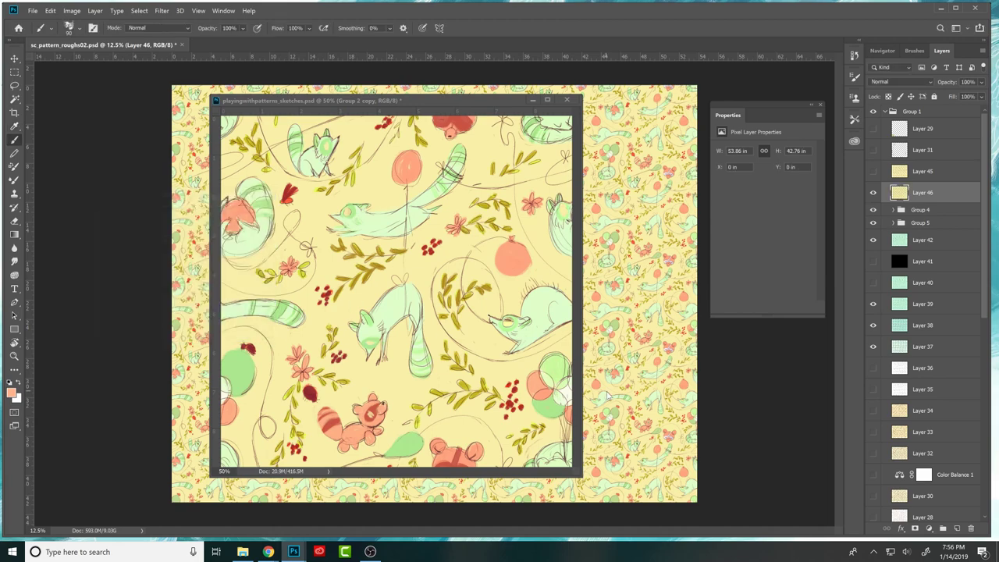
click(534, 100)
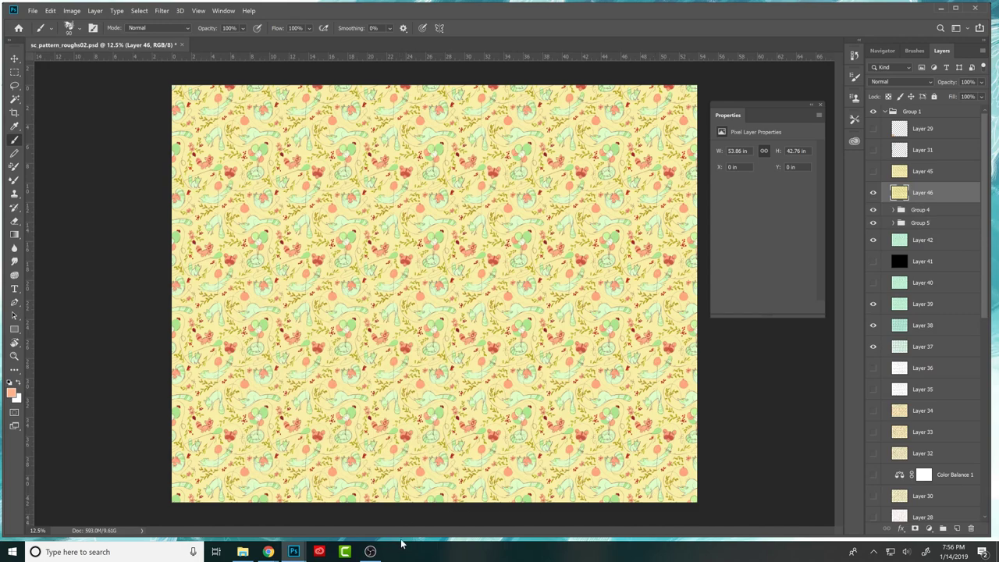
Compare the yellow and green colourways and the earlier repeat by toggling Layer 46, Group 4, Group 5 and Layer 42.
click(873, 192)
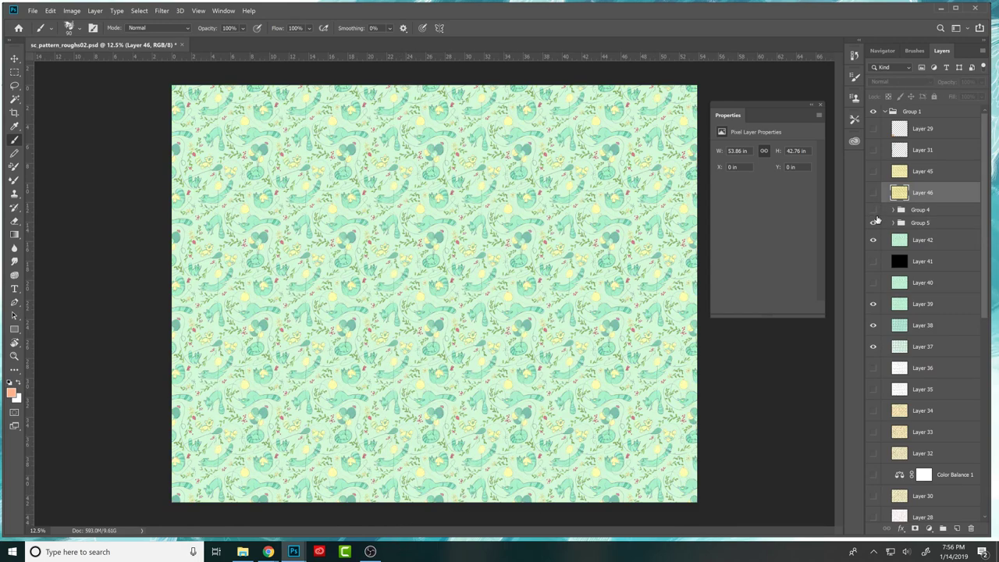
click(874, 192)
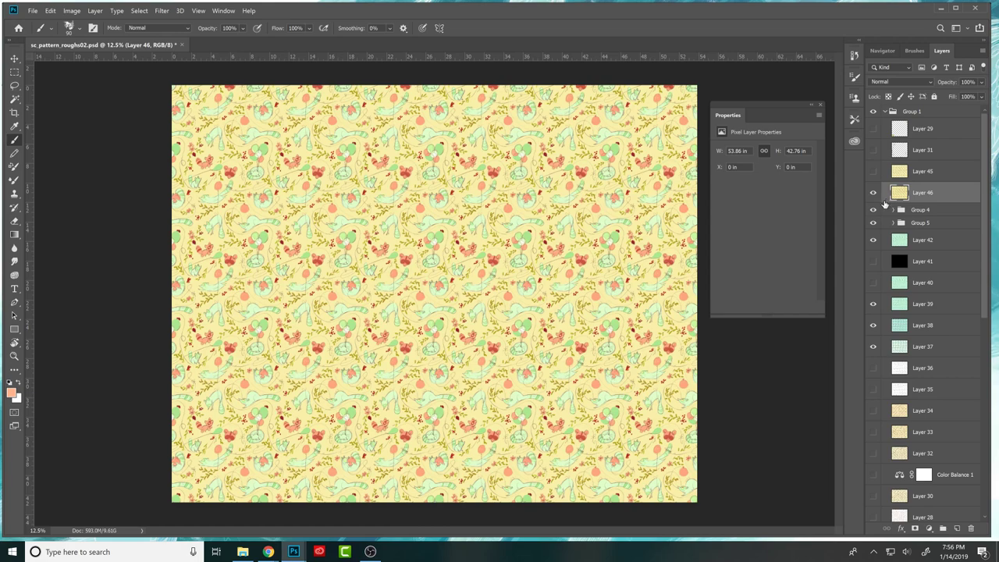
click(873, 193)
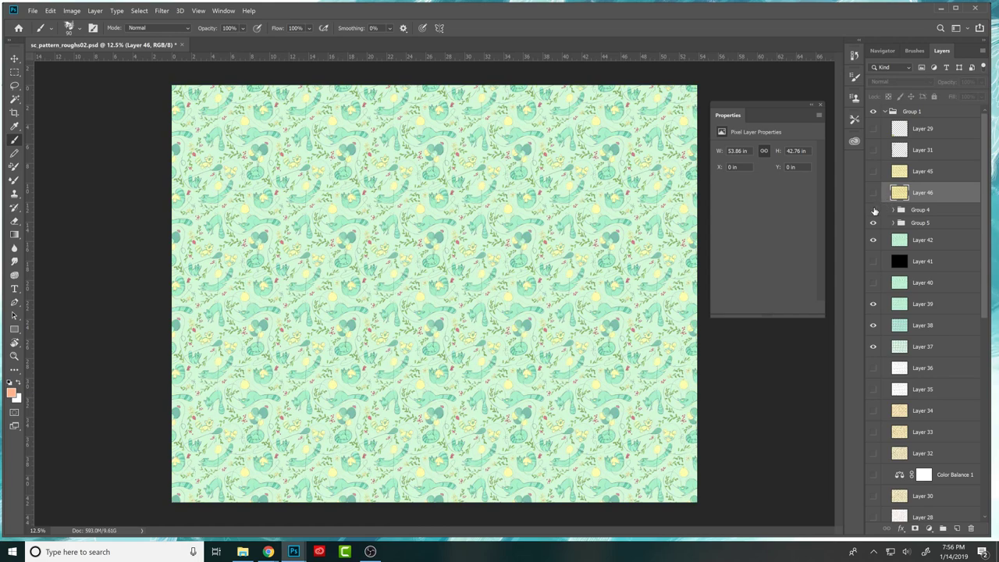
drag(873, 221, 874, 192)
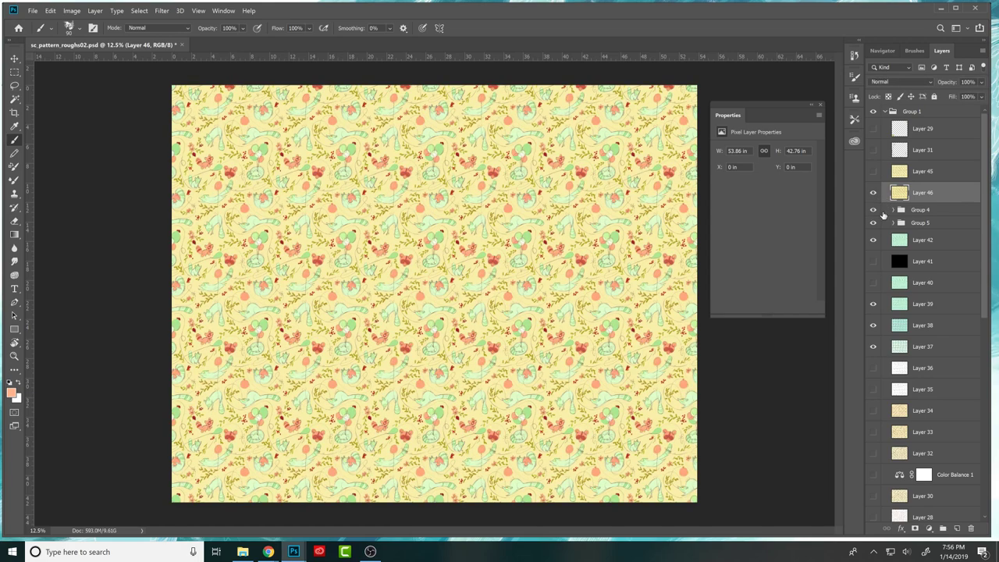
click(873, 192)
click(873, 194)
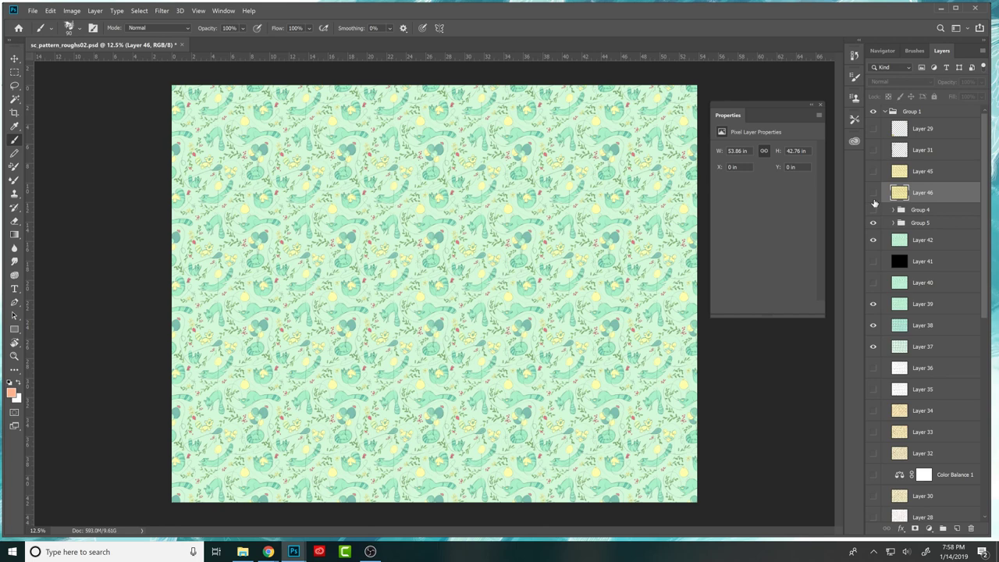
mouse_move(984, 272)
mouse_down()
mouse_move(988, 290)
mouse_move(977, 255)
mouse_move(980, 418)
mouse_move(986, 274)
mouse_up()
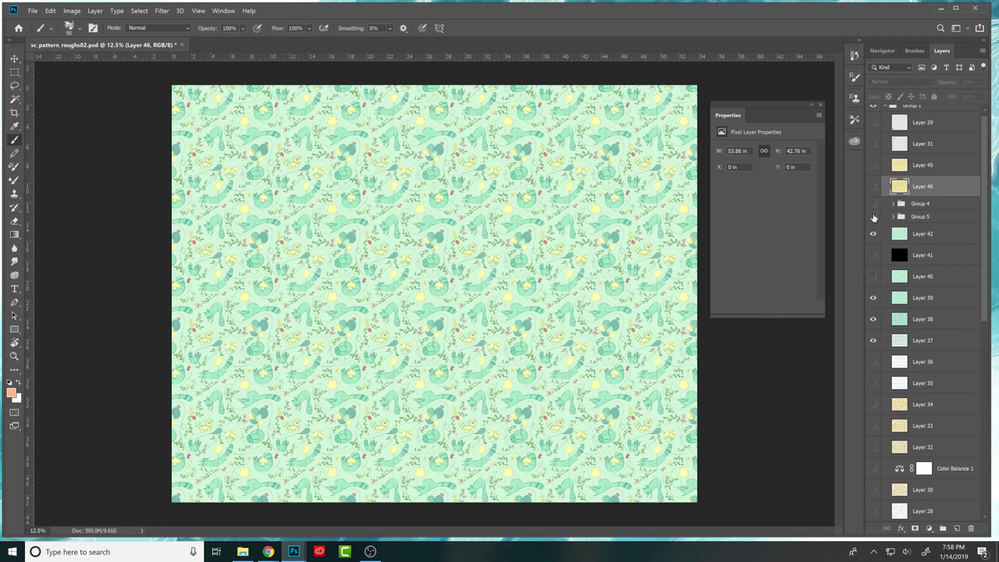
click(875, 234)
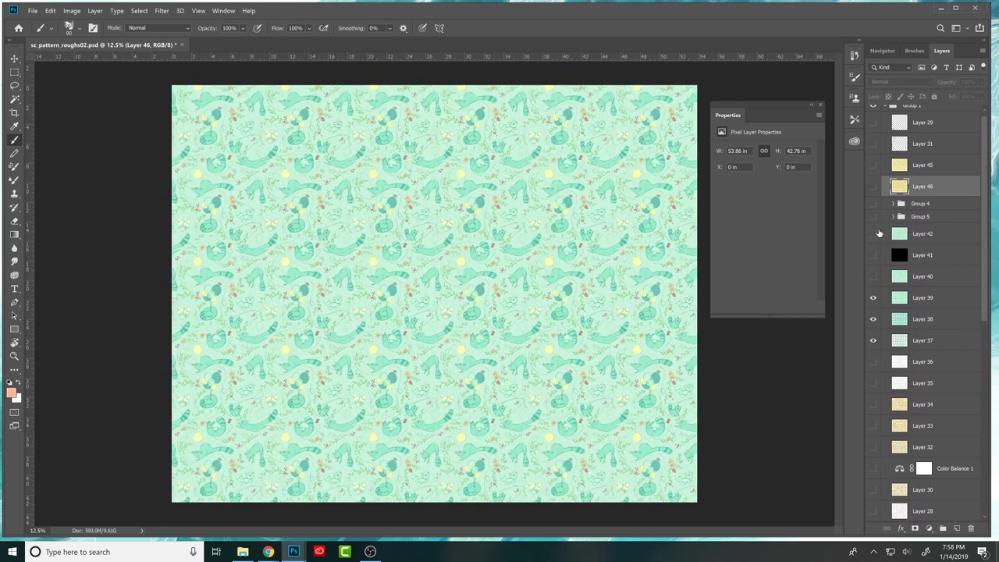
Review the earlier green colourways by toggling the visibility of Layers 41, 40, 39, 38 and 37.
click(874, 255)
click(875, 256)
click(875, 278)
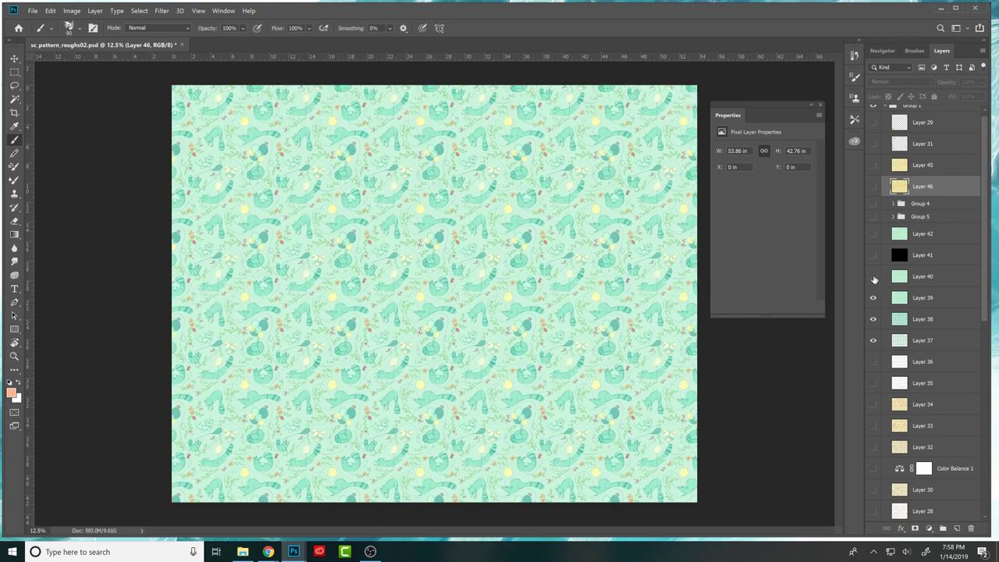
click(874, 297)
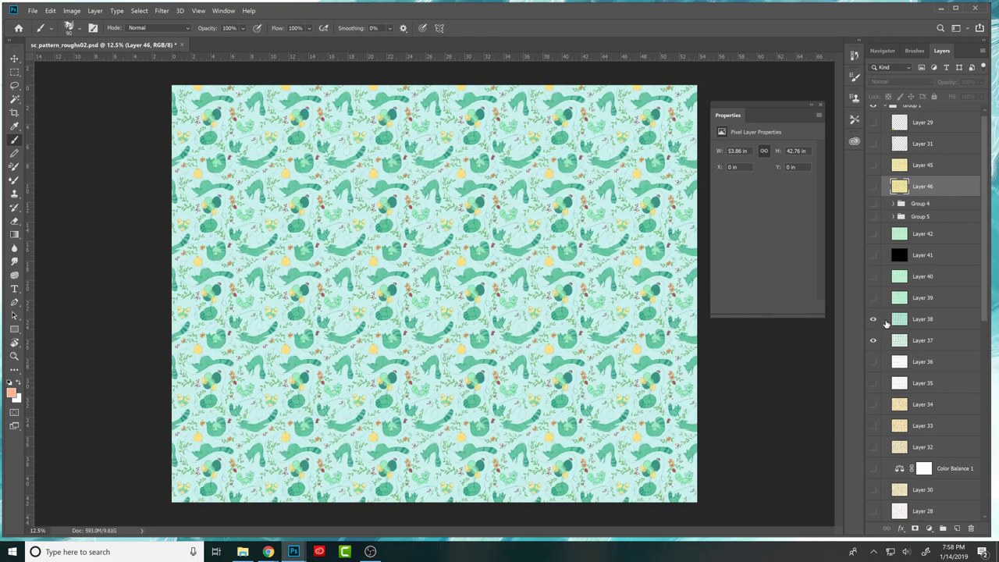
click(874, 320)
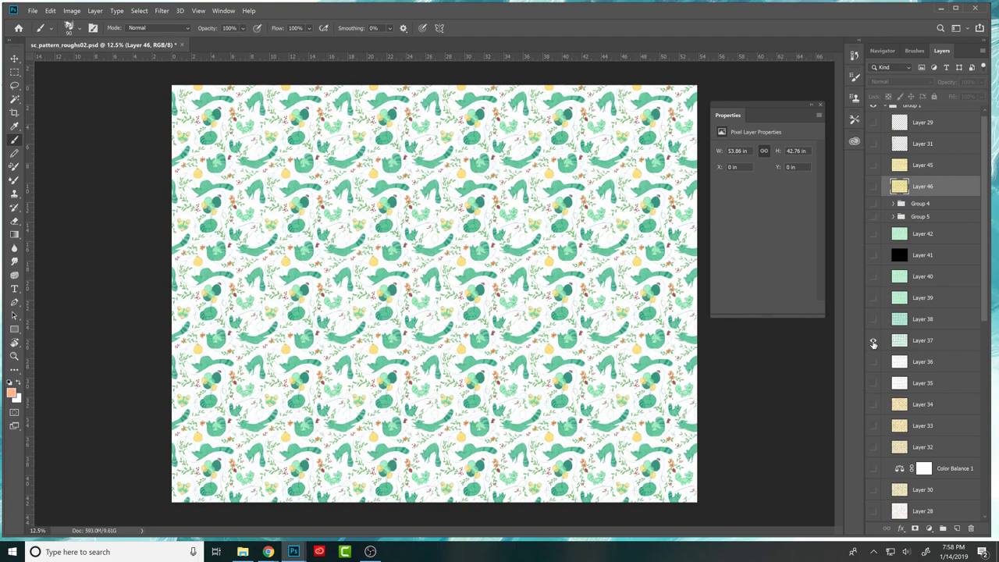
click(874, 341)
Compare the line-sketch repeats by switching Layer 36 and Layer 35 on and off.
click(874, 362)
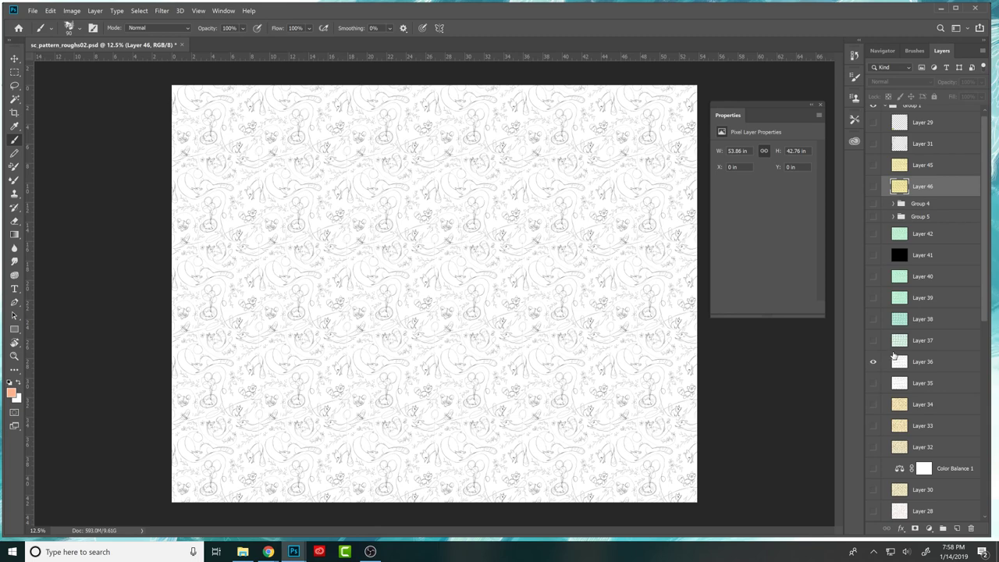
click(874, 362)
click(874, 384)
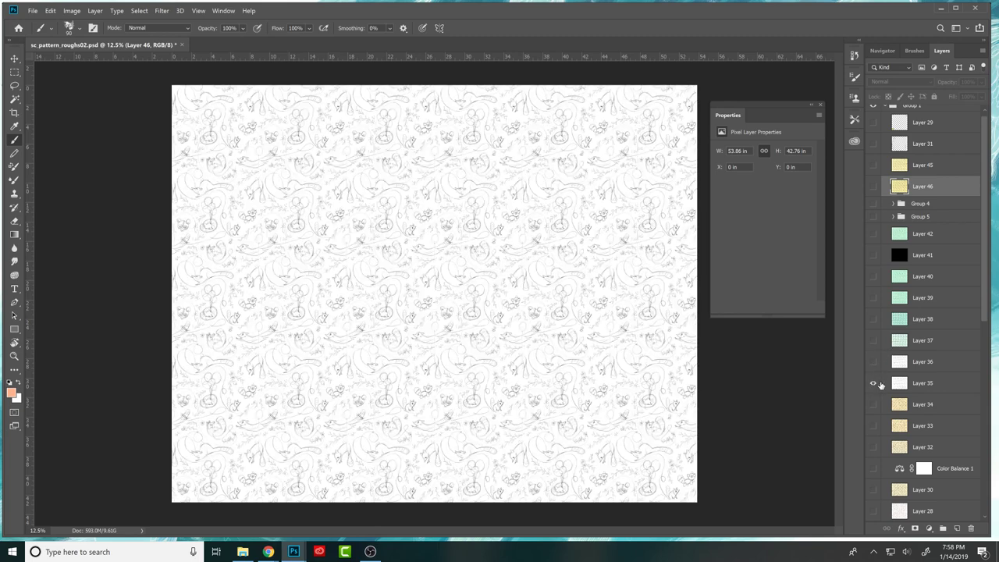
click(873, 364)
click(873, 364)
click(873, 364)
click(873, 363)
click(873, 364)
click(874, 364)
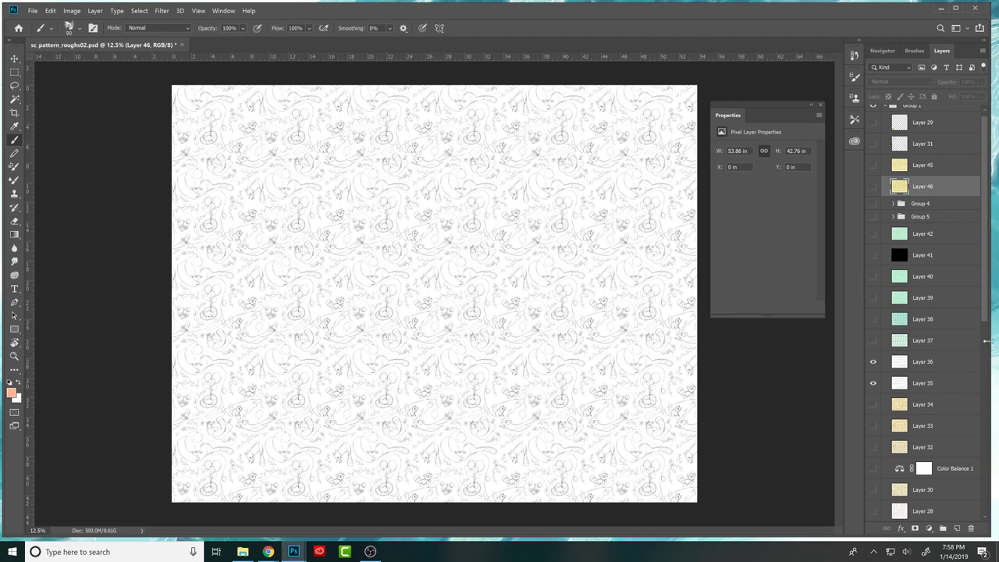
Hide the sketch repeats and compare the rabbit and orange patterns on Layers 34, 33 and 32.
drag(875, 369, 875, 405)
click(873, 425)
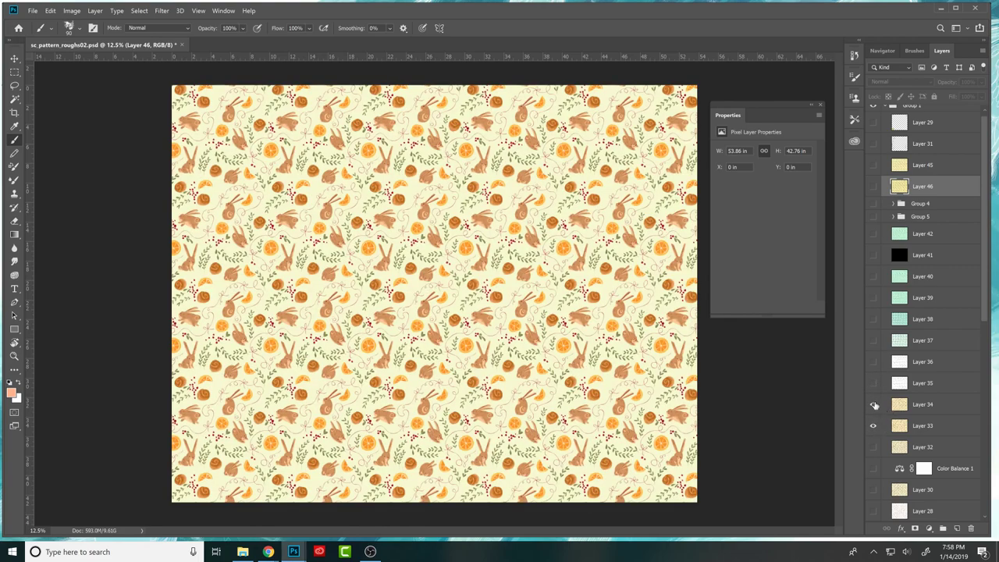
click(874, 405)
click(874, 405)
click(873, 405)
click(873, 426)
click(874, 447)
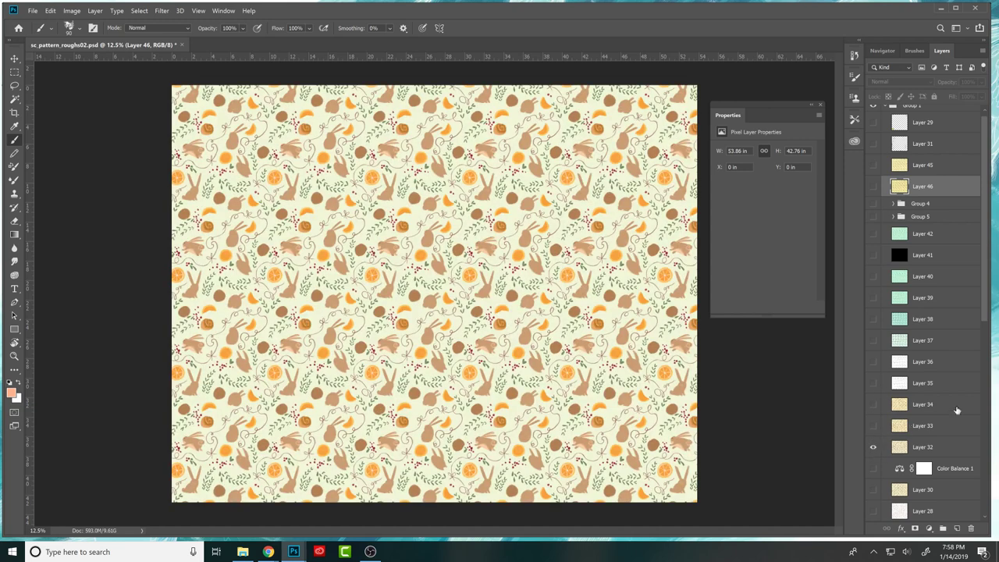
Examine the rabbit pattern on Layer 30 with and without Color Balance 1, and hide Layer 32.
drag(987, 317, 968, 370)
click(873, 358)
click(874, 379)
click(873, 344)
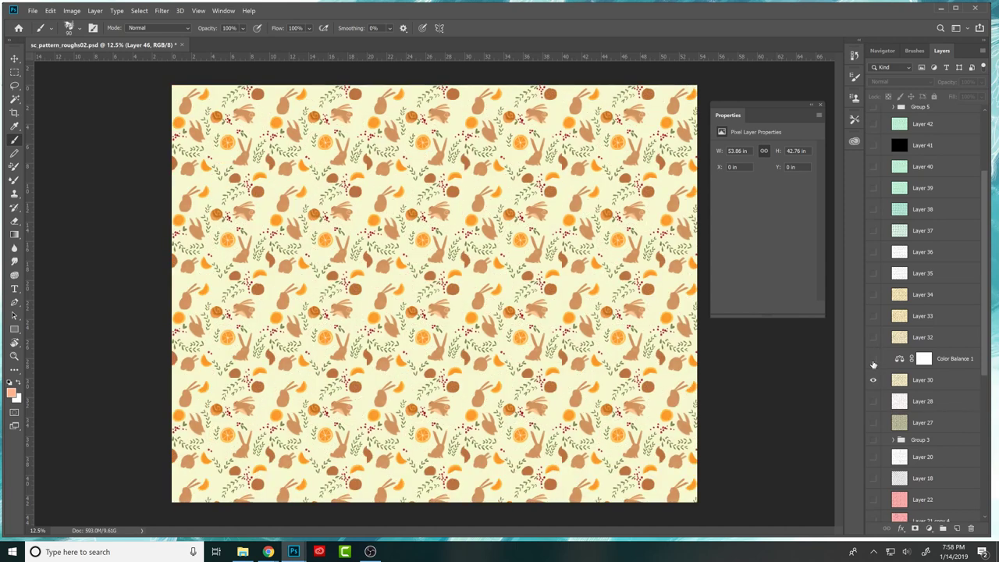
click(873, 358)
click(873, 380)
Preview Layer 28, Layer 27, Group 3 and Layer 20 by toggling their visibility.
click(873, 402)
click(874, 401)
click(874, 422)
click(874, 423)
click(873, 439)
click(873, 439)
click(873, 457)
click(874, 440)
click(874, 457)
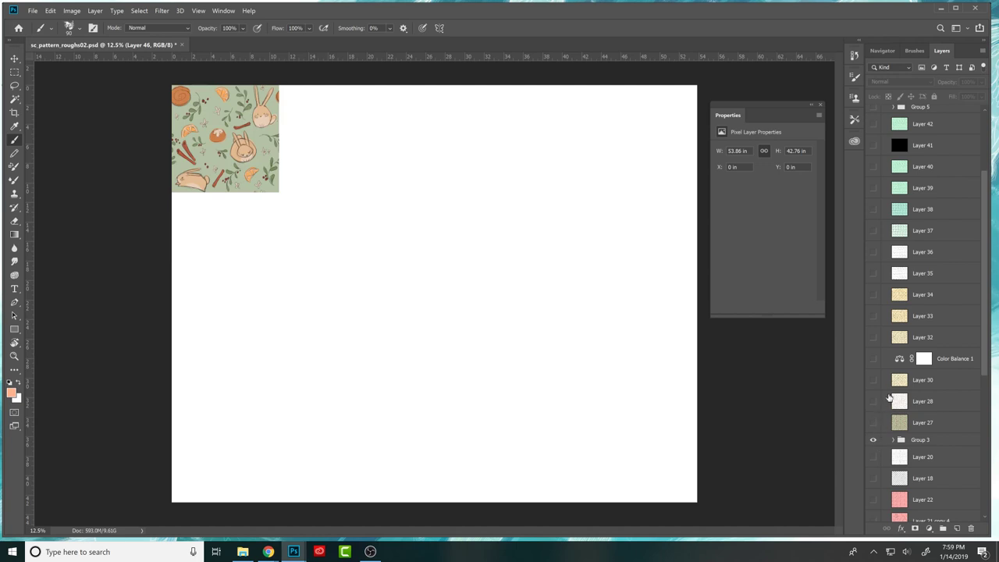
Hide Group 3 and preview Layers 34, 20, 18, 22 and 21 copy 4 by toggling each one.
click(874, 295)
click(873, 295)
click(874, 440)
click(873, 456)
click(874, 461)
click(874, 476)
click(873, 476)
click(873, 499)
click(873, 499)
click(875, 519)
click(875, 519)
Preview the early roughs on Layer 23, Layer 21 and Layer 18 copy, hiding each one again.
drag(985, 360, 985, 461)
click(874, 380)
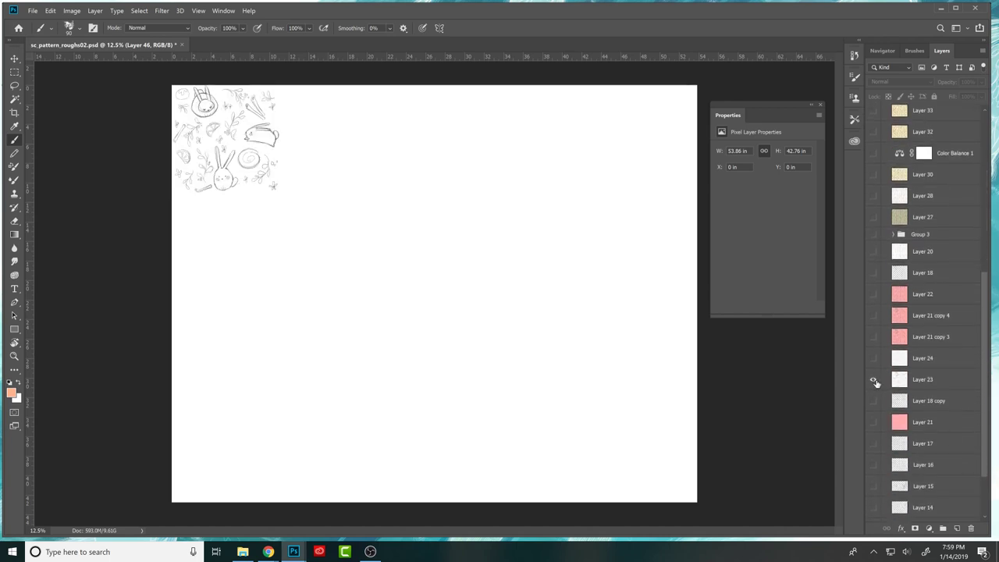
click(874, 379)
click(873, 421)
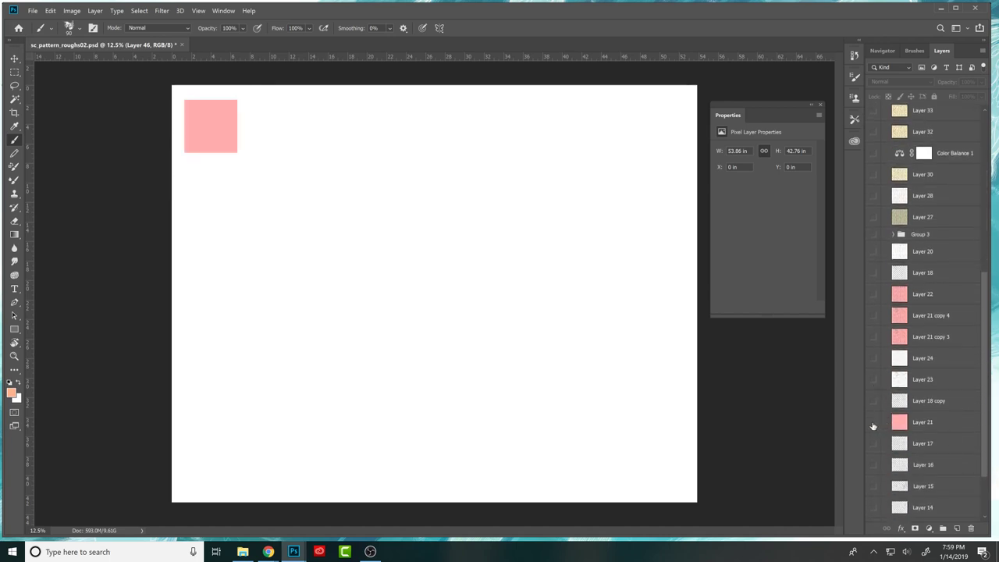
click(873, 421)
click(874, 400)
click(873, 398)
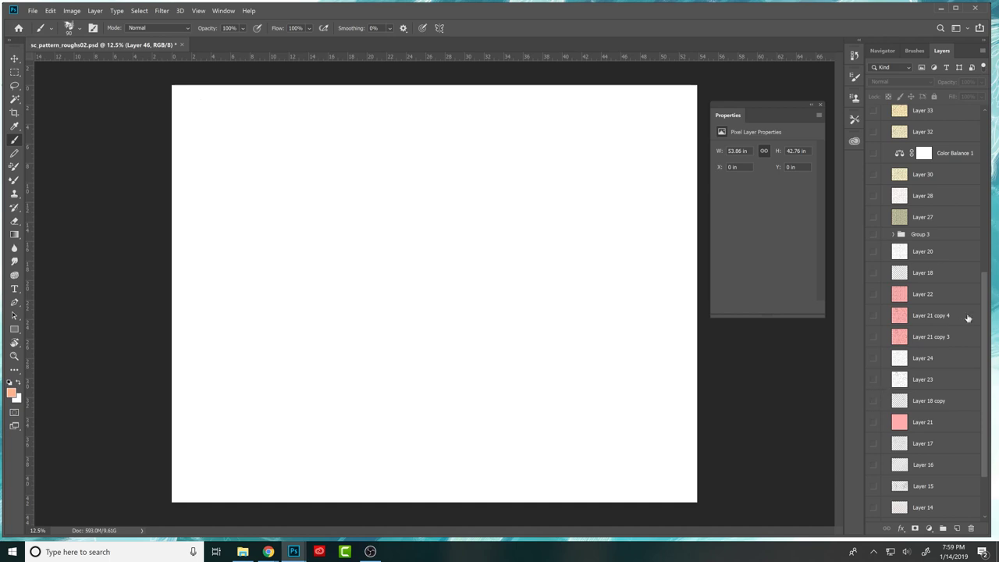
drag(986, 283, 989, 113)
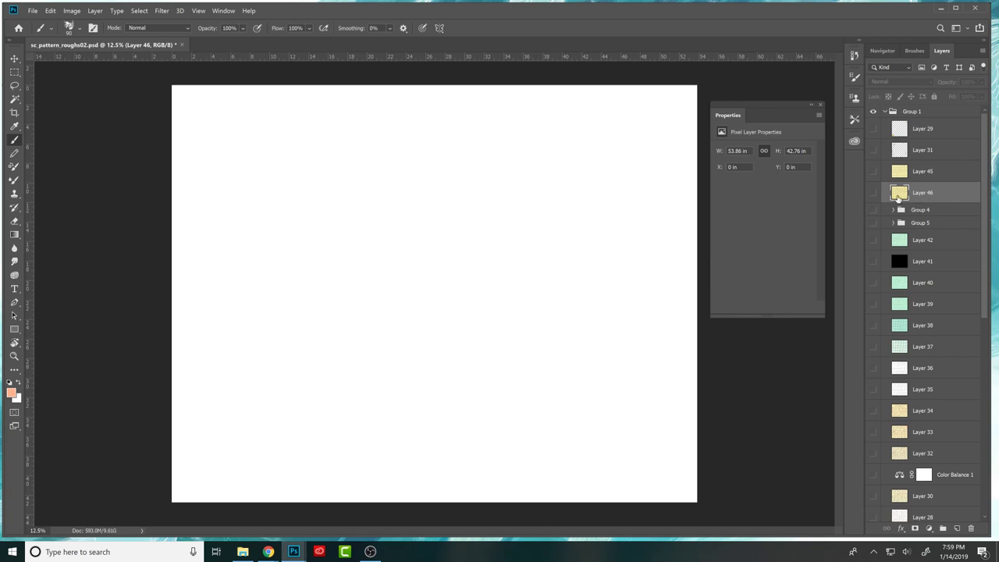
Compare the yellow colourway in Group 4 with the green one in Group 5 by toggling both groups.
click(875, 210)
click(873, 224)
click(875, 210)
click(874, 211)
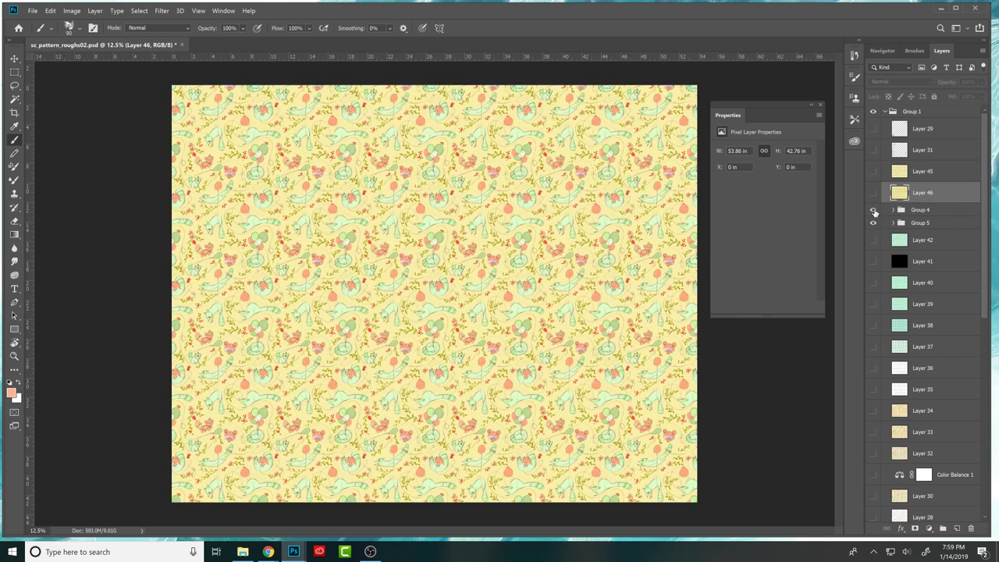
click(875, 210)
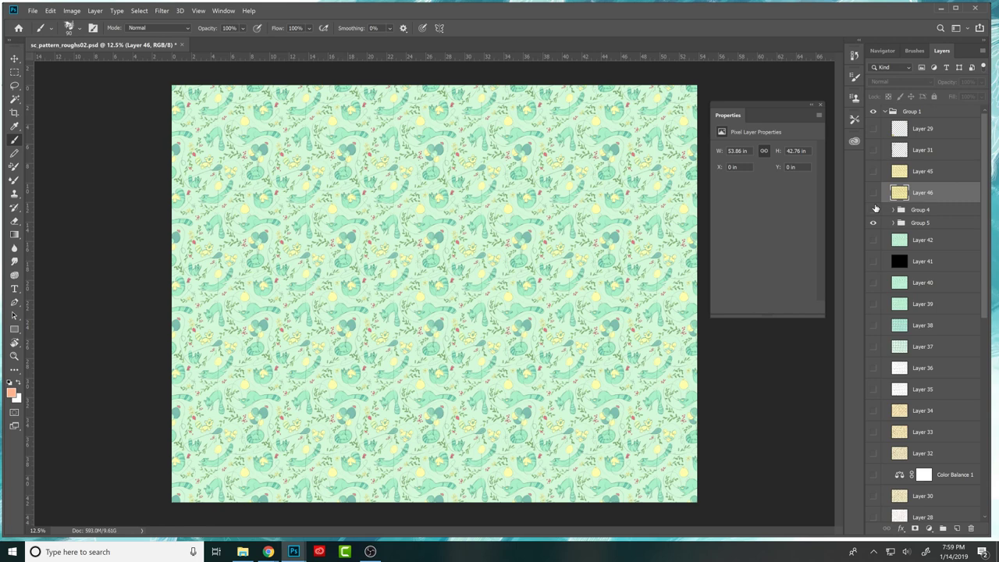
click(874, 223)
click(872, 221)
Reopen playingwithpatterns_sketches.psd, hide Group 2 copy and Group 2, and expand the visible Group 1.
click(352, 516)
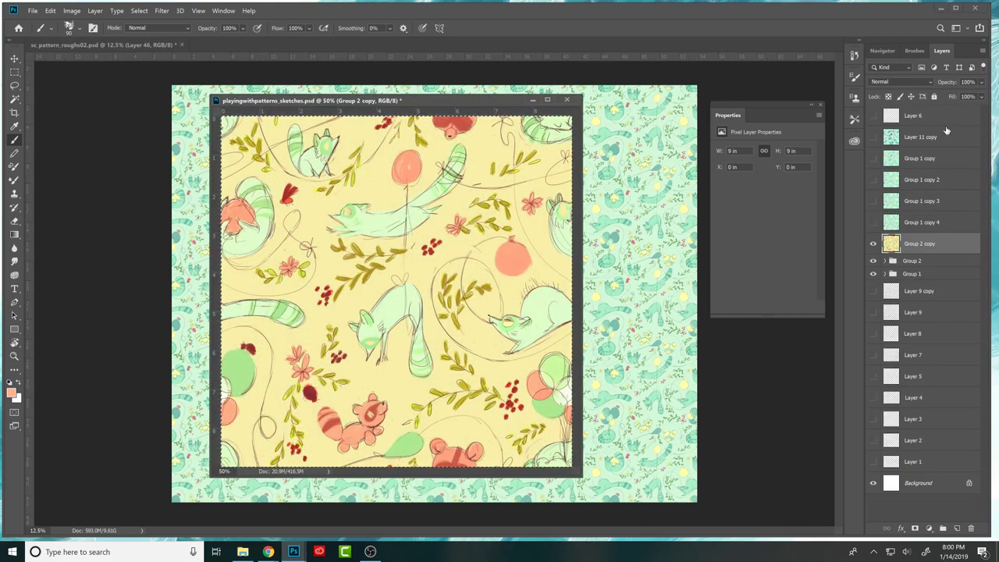
drag(874, 244, 874, 277)
click(874, 275)
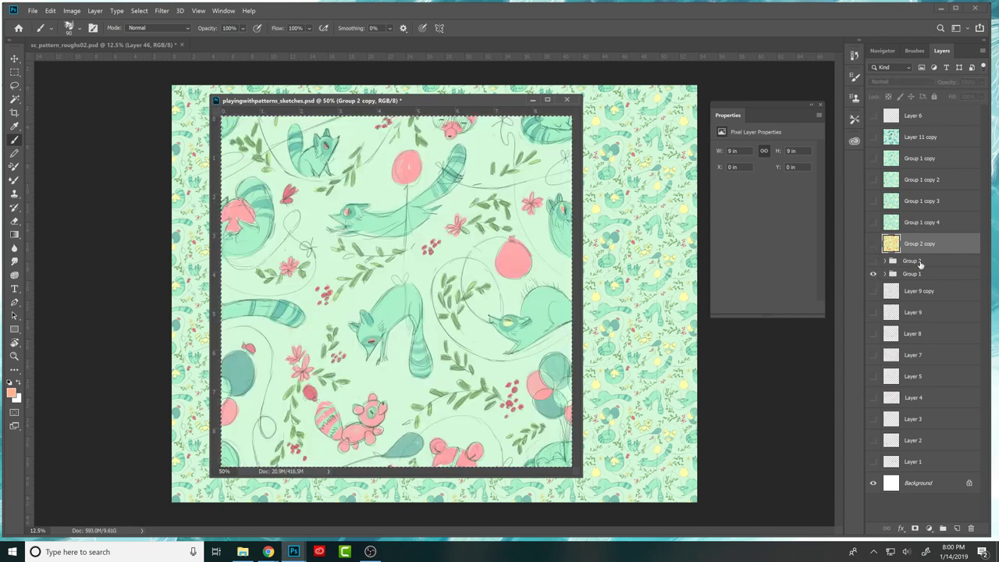
click(886, 275)
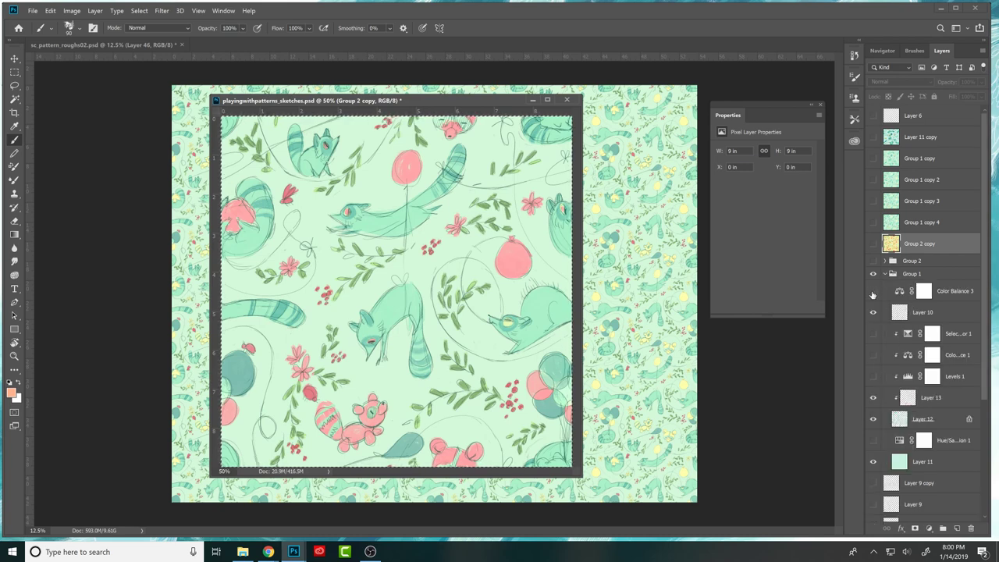
click(873, 311)
click(873, 312)
Delete the hidden Selective Color 1, Color Balance 1 and Levels 1 adjustment layers from Group 1.
drag(985, 295, 982, 350)
click(905, 258)
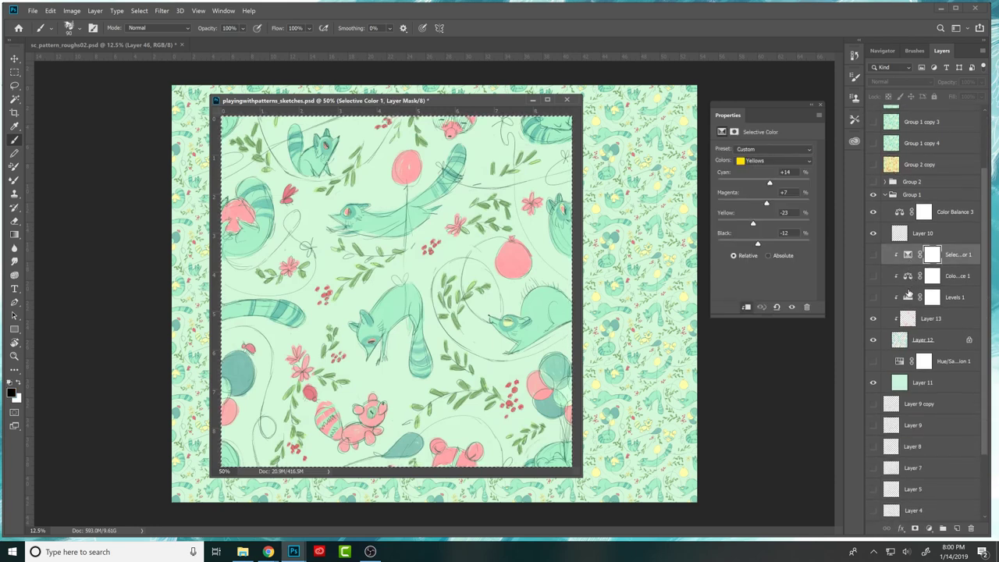
click(908, 256)
shift+click(905, 297)
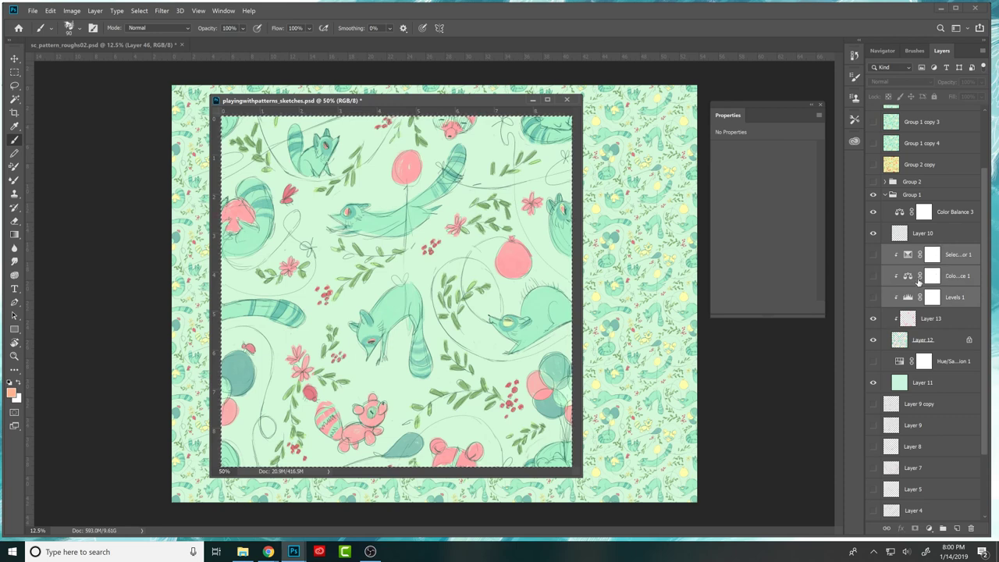
click(971, 529)
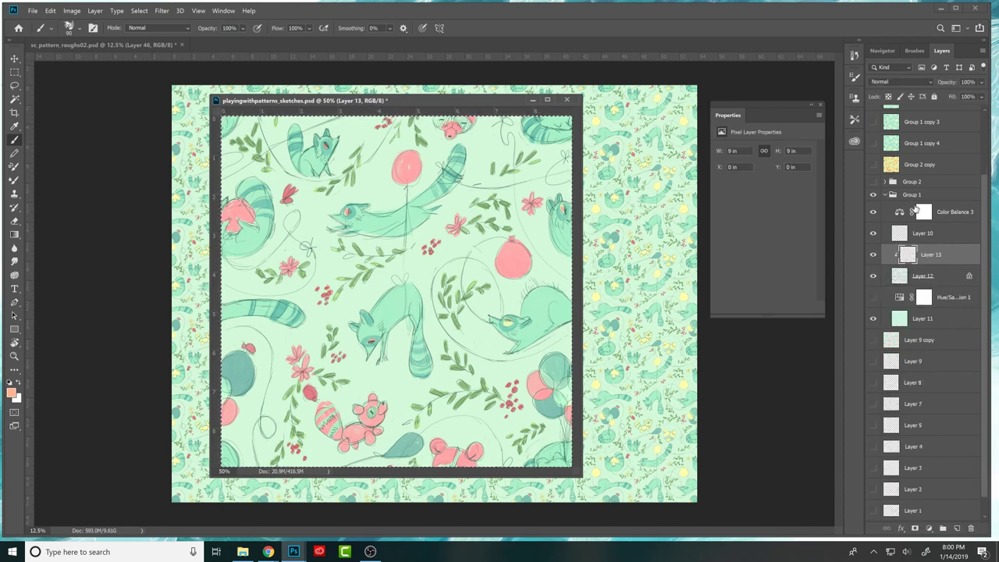
Inspect the Color Balance 3 settings, check Layer 13 by toggling its visibility, and collapse Group 1.
click(901, 213)
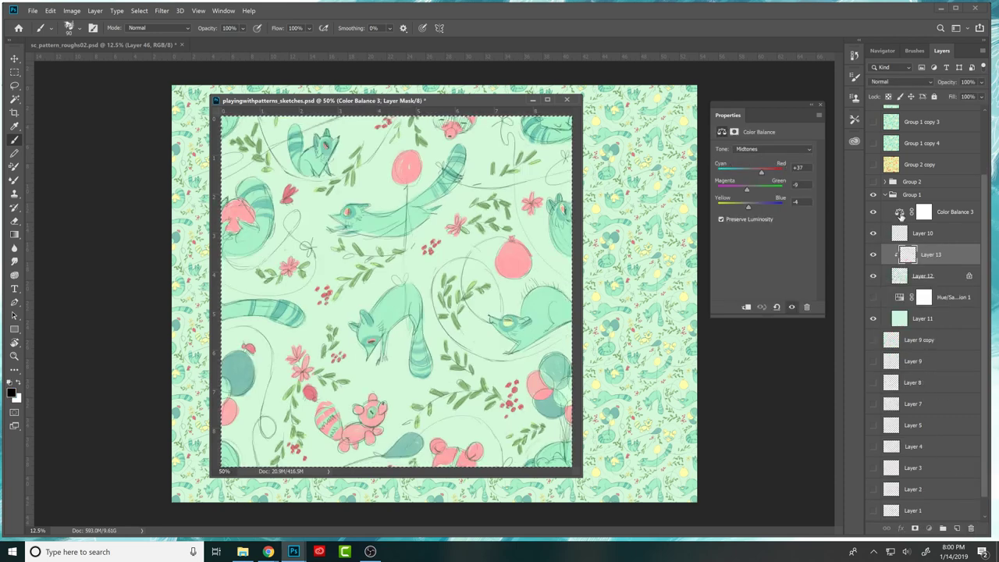
click(873, 254)
click(874, 255)
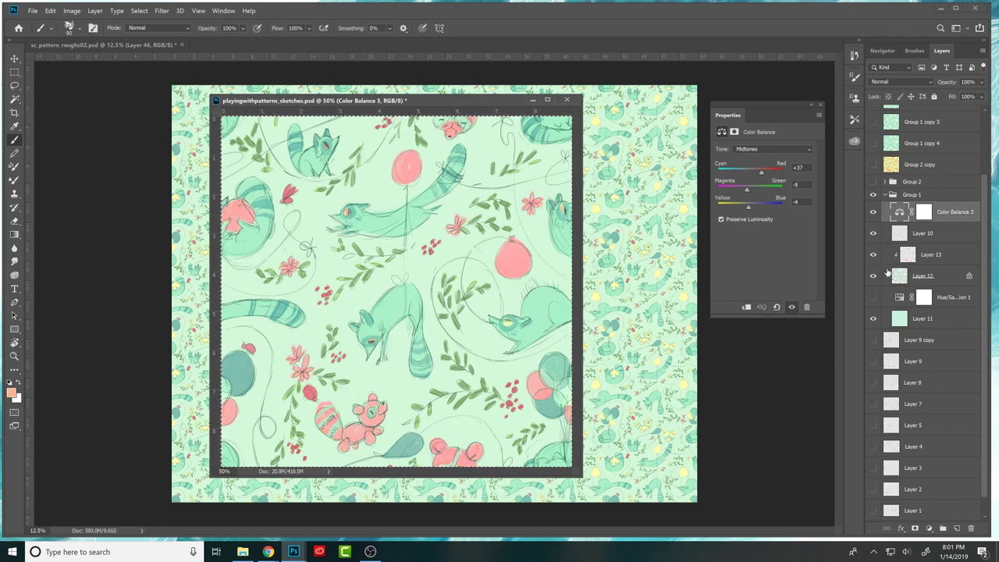
click(873, 254)
click(872, 258)
click(886, 194)
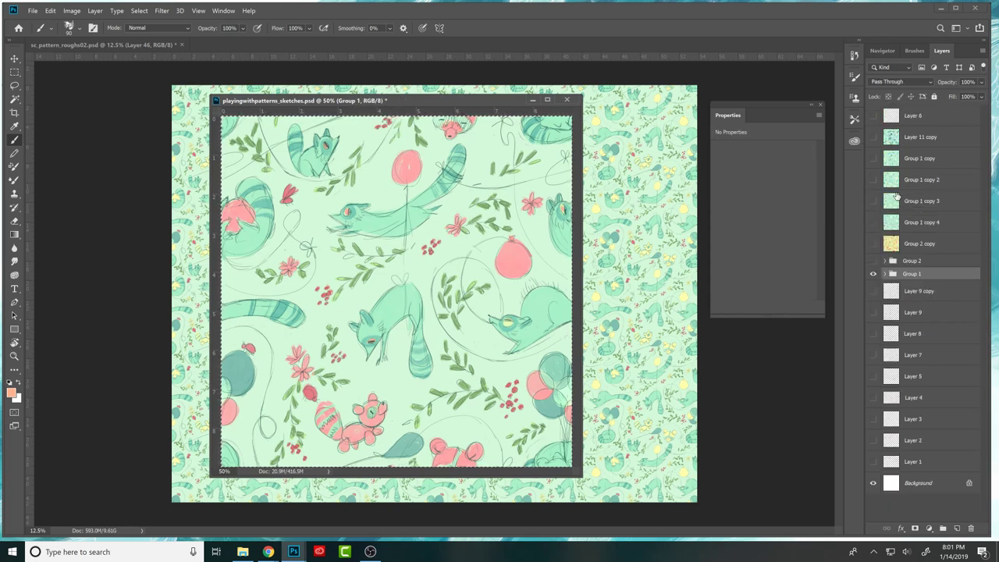
Compare Group 5 with Layer 42 in sc_pattern_roughs02.psd and return to the sketches document.
click(763, 329)
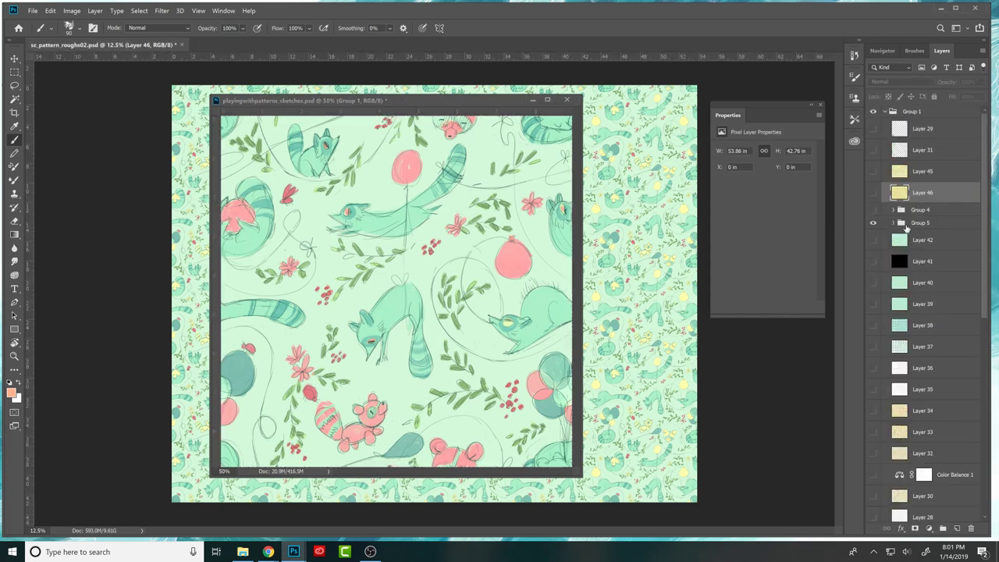
click(874, 223)
click(874, 240)
click(874, 224)
key(ctrl+Tab)
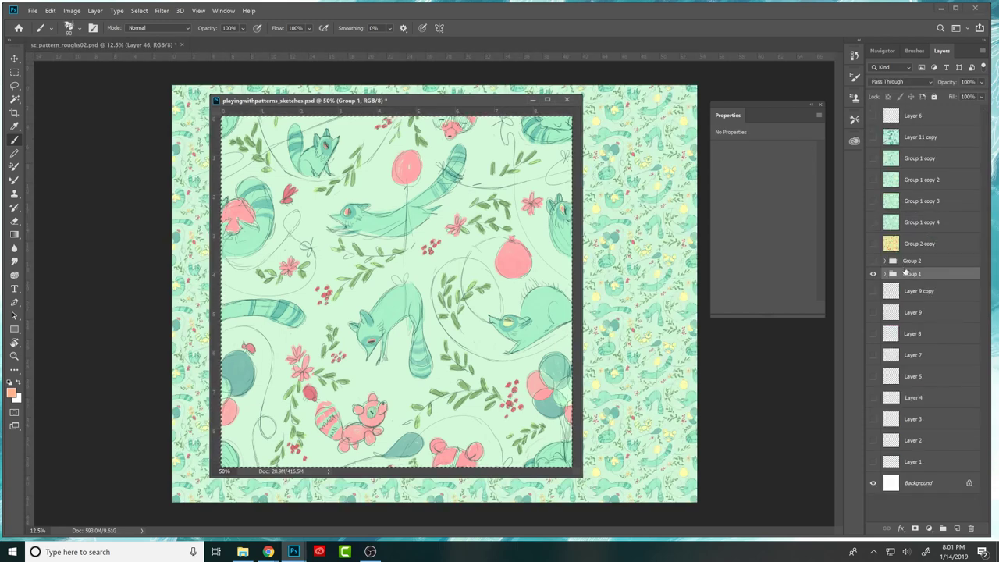
Duplicate Group 1, merge the copy into one layer, and define it as a pattern named "drhfhgf".
drag(894, 275, 902, 262)
key(ctrl+e)
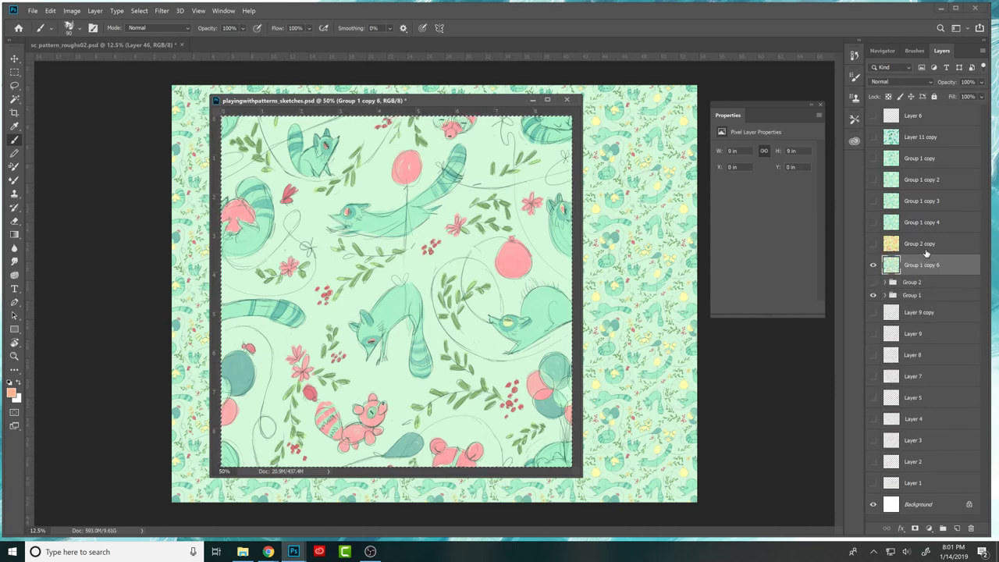
click(71, 11)
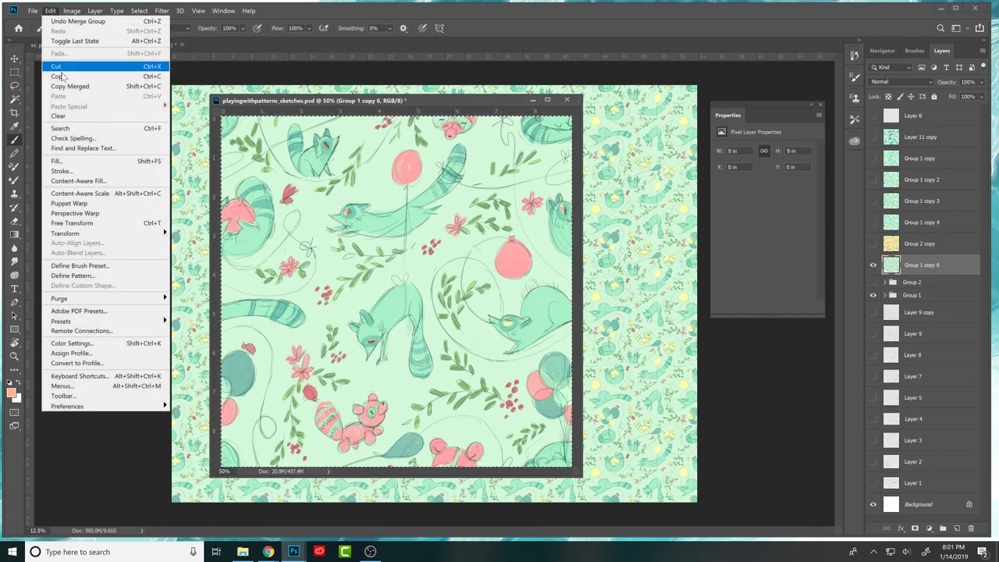
click(88, 277)
text(drhfhgf)
click(534, 291)
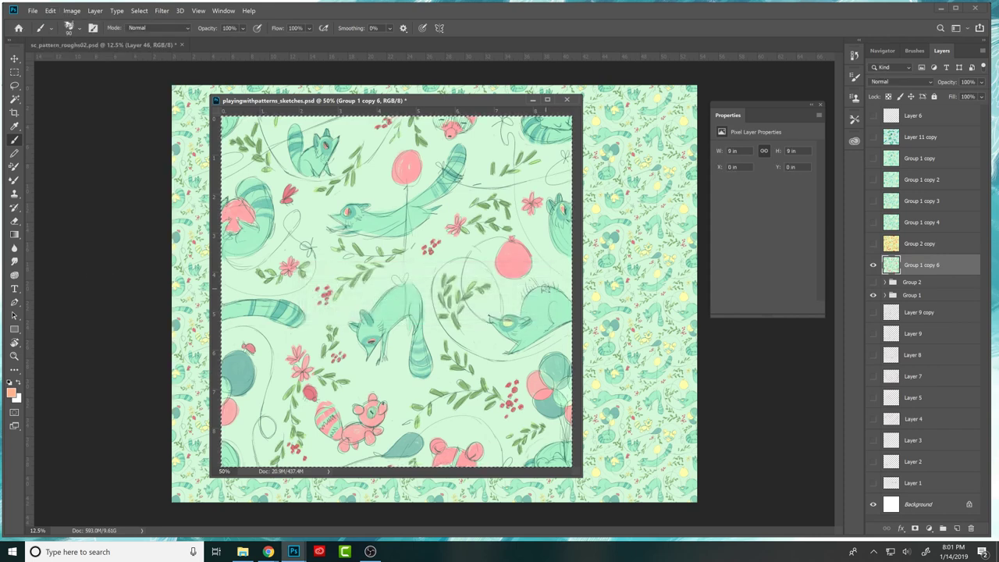
Minimise the sketches window and add a new empty layer above Layer 45 in sc_pattern_roughs02.psd.
click(533, 100)
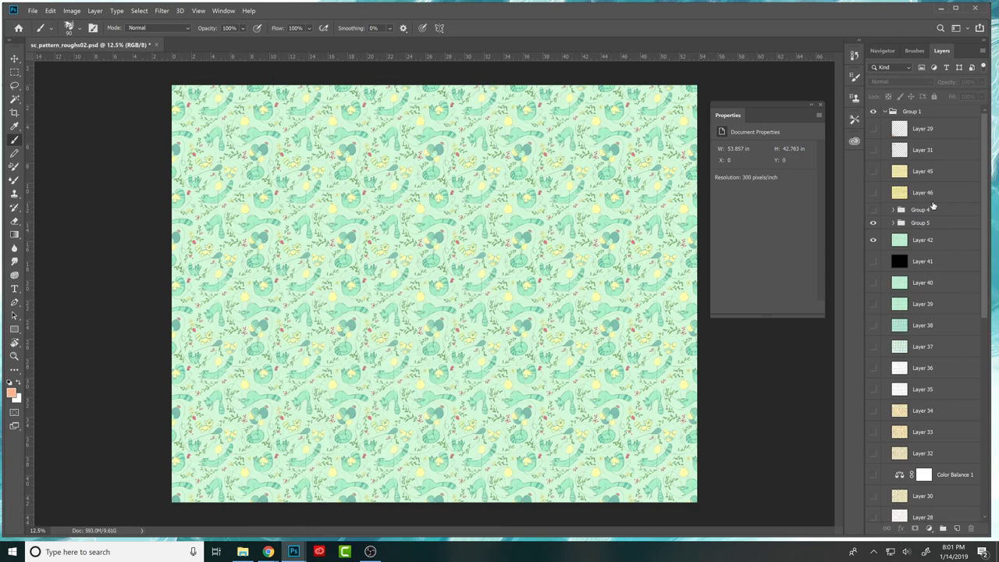
click(925, 171)
click(957, 529)
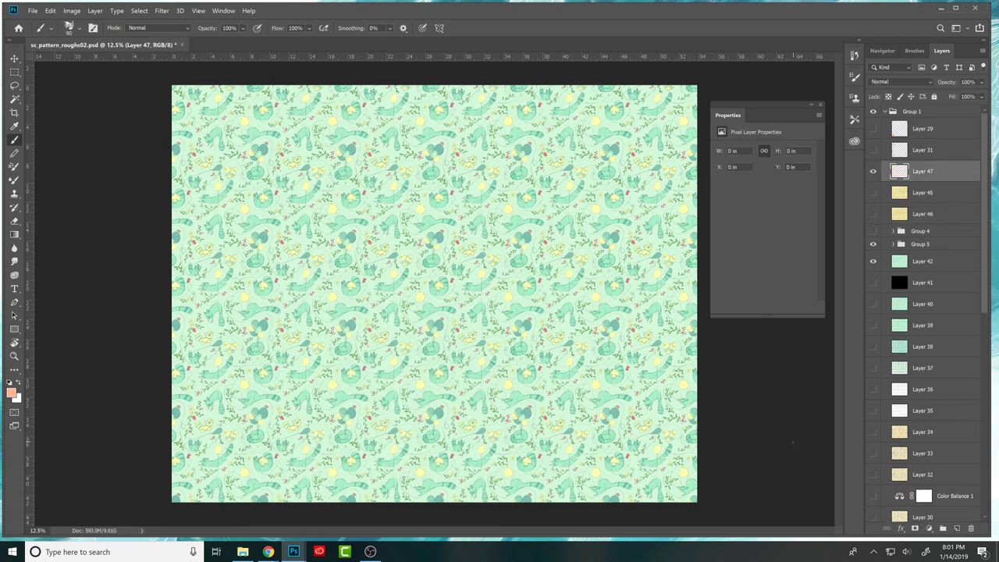
Fill Layer 47 with the newly defined green and pink raccoon pattern and return to the Brush tool.
click(50, 10)
click(81, 160)
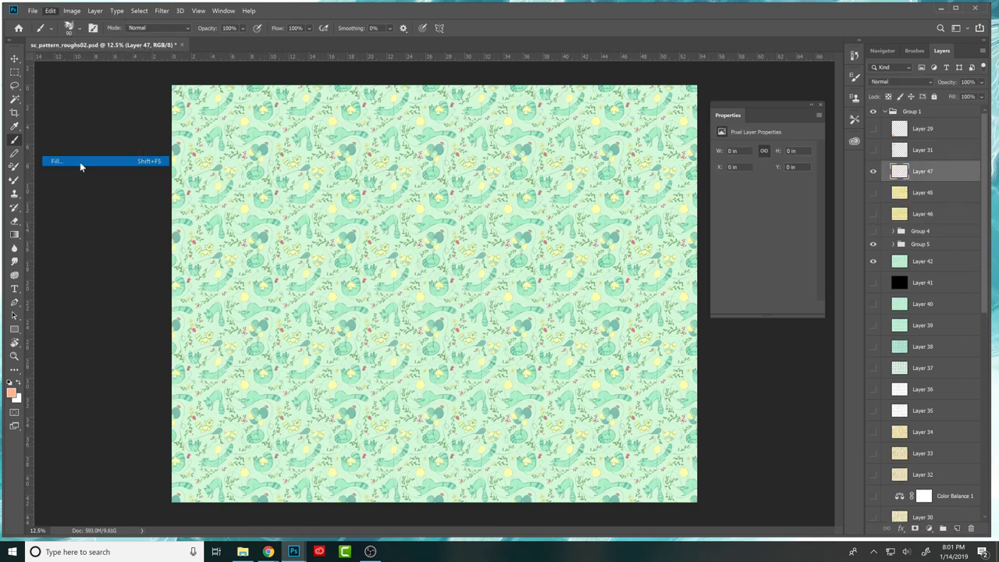
click(178, 244)
click(166, 319)
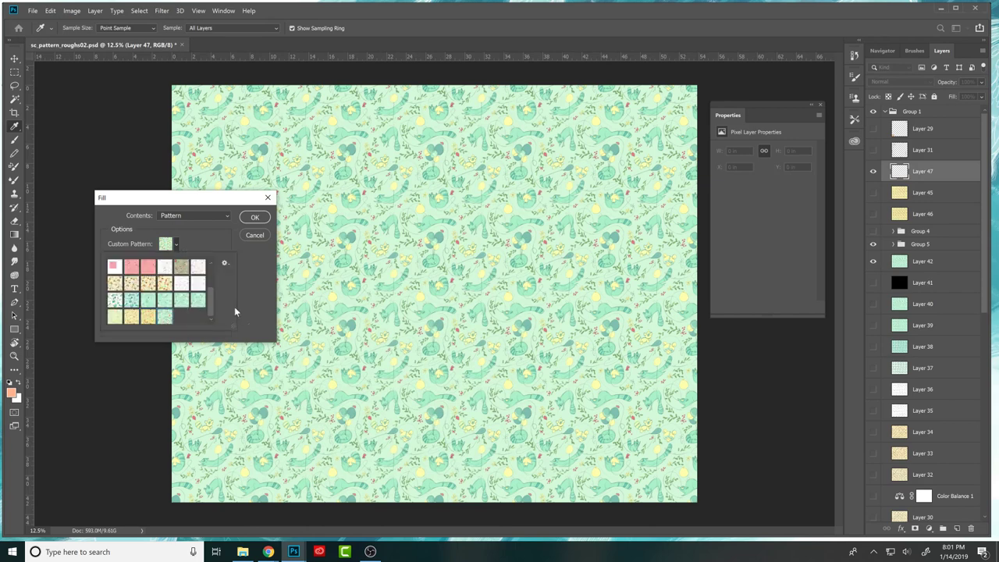
click(254, 218)
key(b)
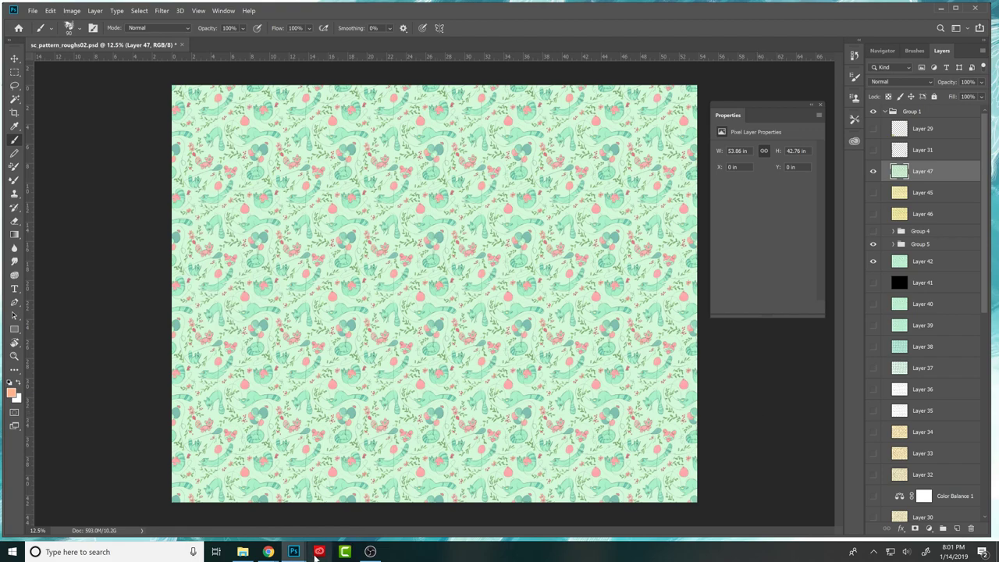
Bring back the sketches document, expand Group 1 and hide the pink recolouring on Layer 13.
mouse_move(295, 553)
click(345, 515)
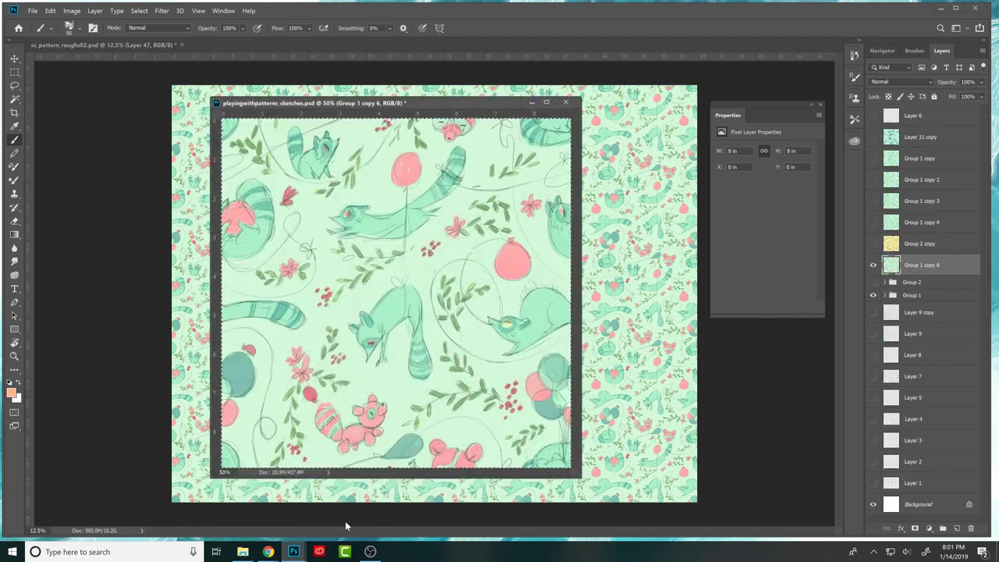
click(885, 295)
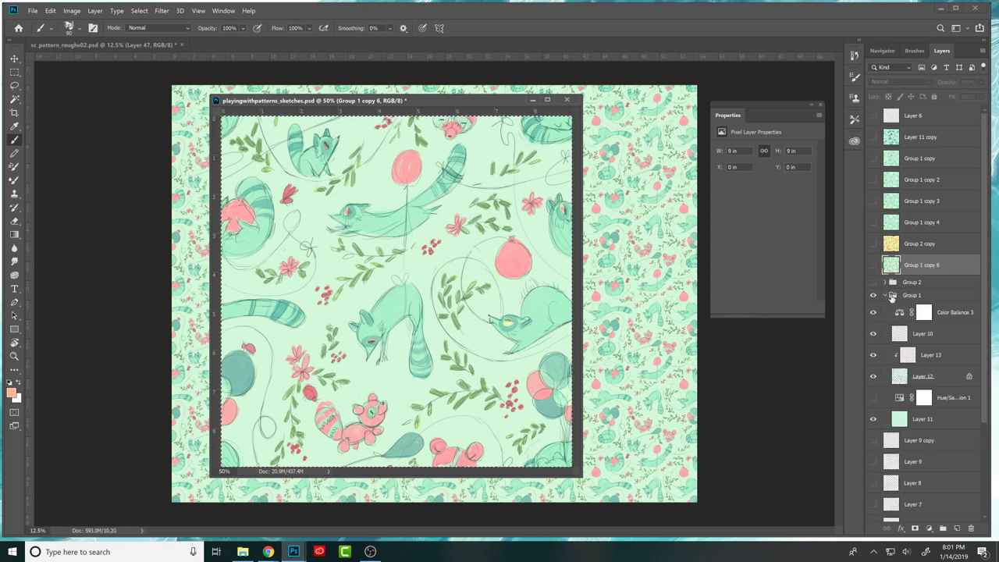
click(875, 357)
click(875, 357)
click(880, 357)
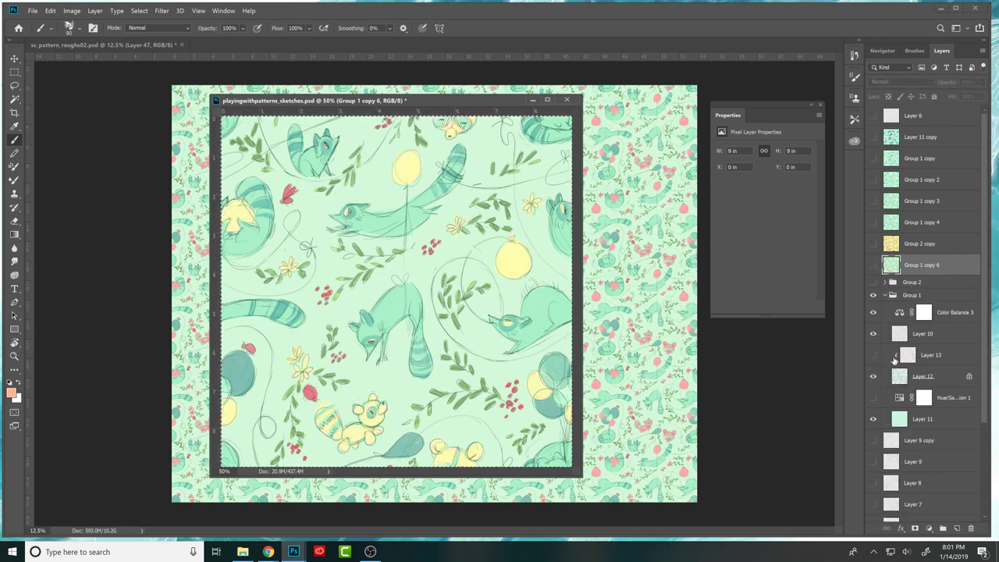
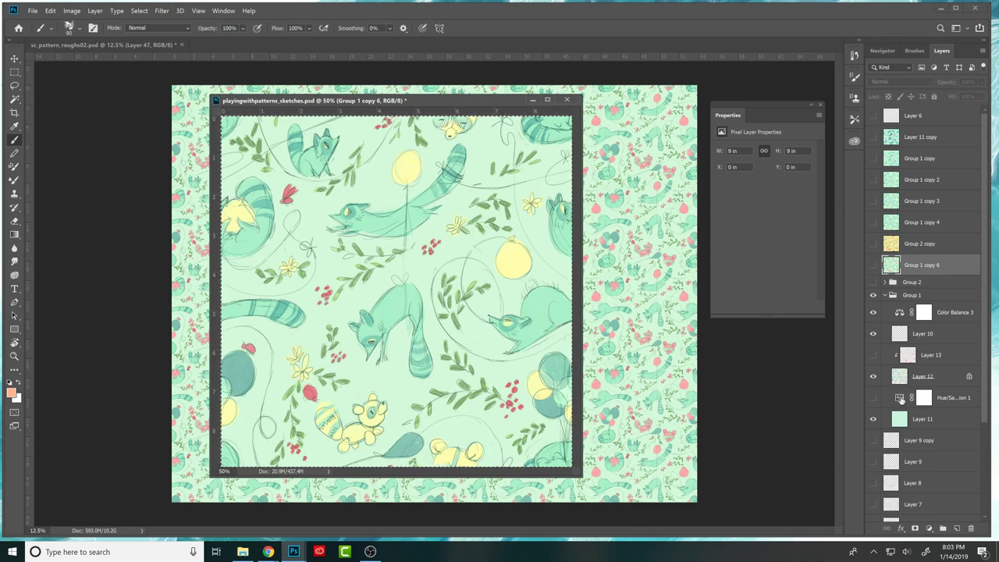
Check what Layer 11 and Layer 12 in Group 1 contribute by toggling their visibility off and on.
click(873, 421)
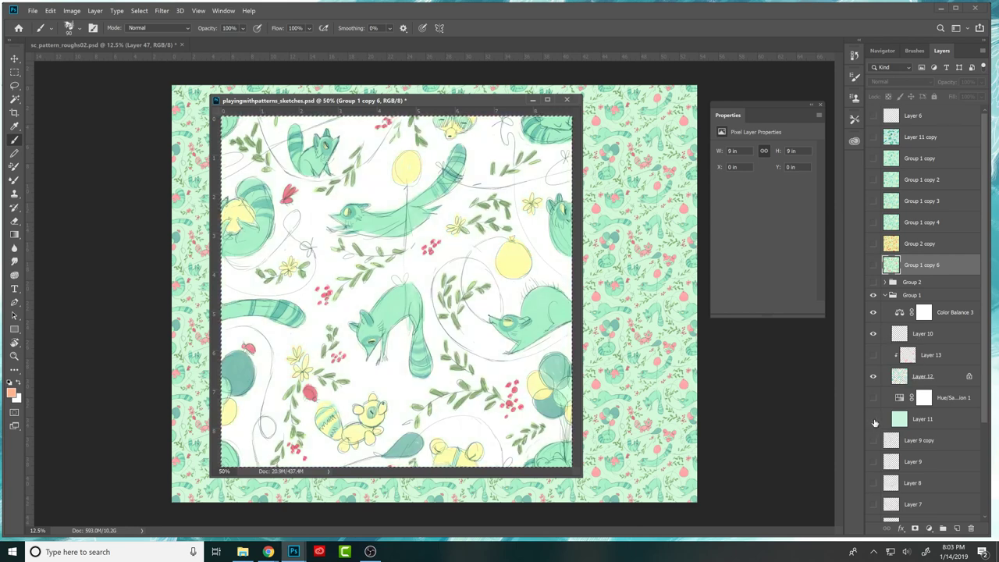
click(875, 421)
click(875, 377)
click(875, 378)
Delete the clipped Layer 13 above Layer 12 in Group 1.
click(899, 379)
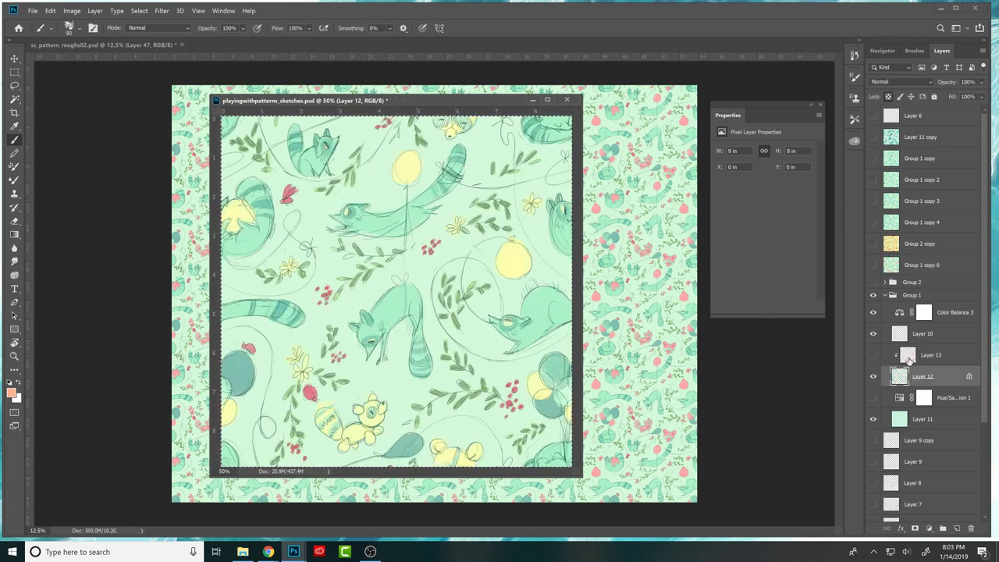
click(910, 361)
click(922, 375)
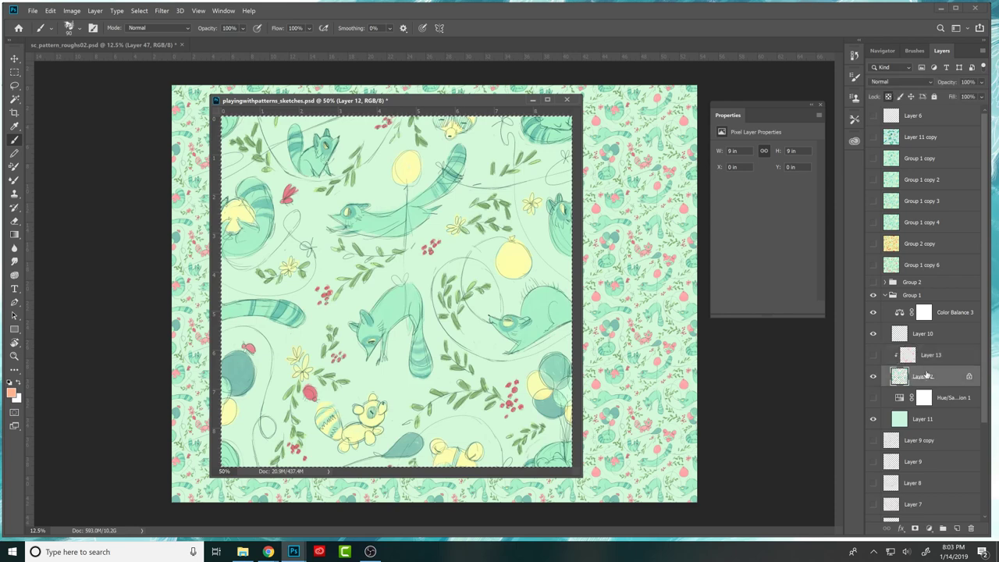
click(947, 356)
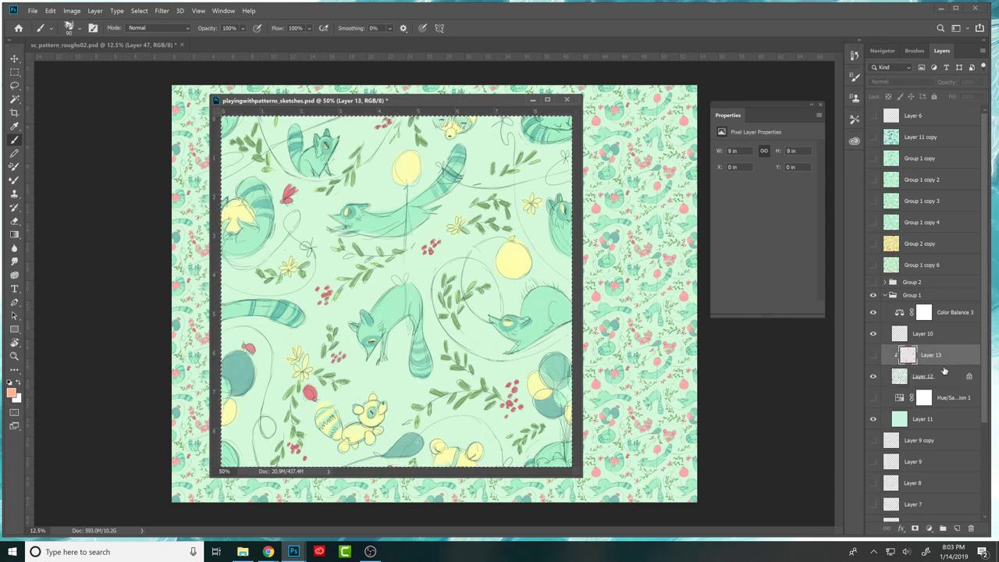
click(969, 530)
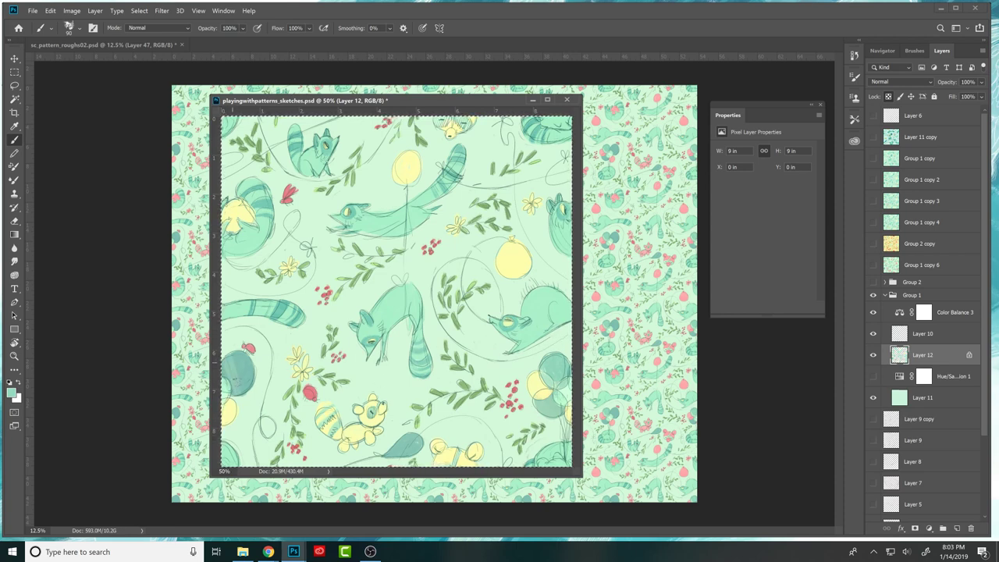
Inspect the green foreground colour's values in the Color Picker without changing it, keeping Layer 12 selected.
click(11, 392)
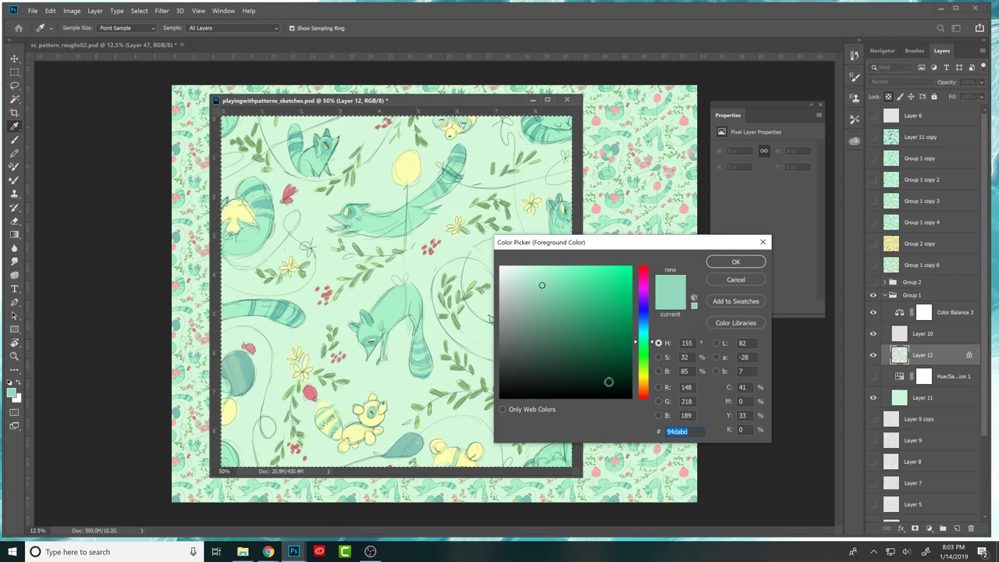
click(754, 281)
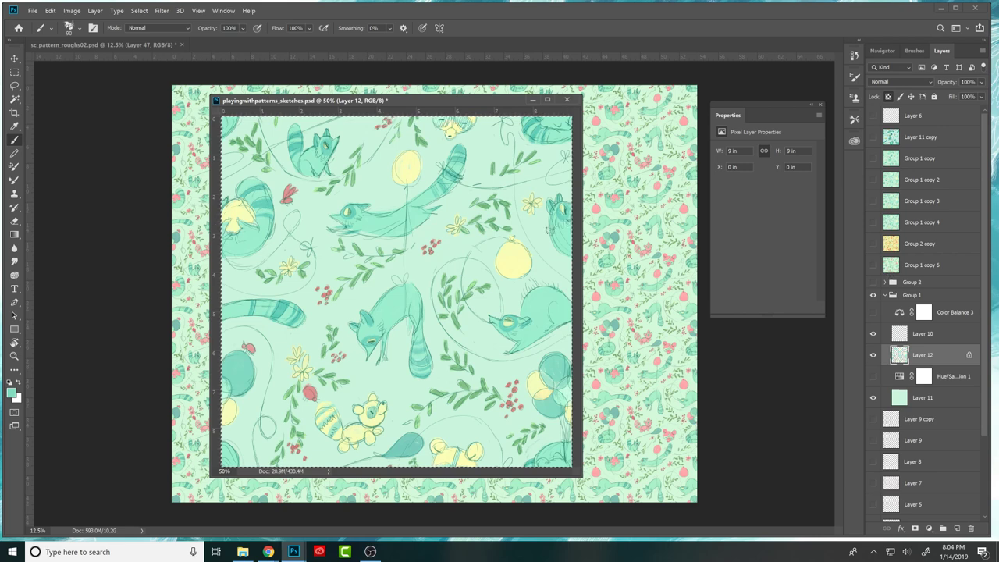
click(268, 552)
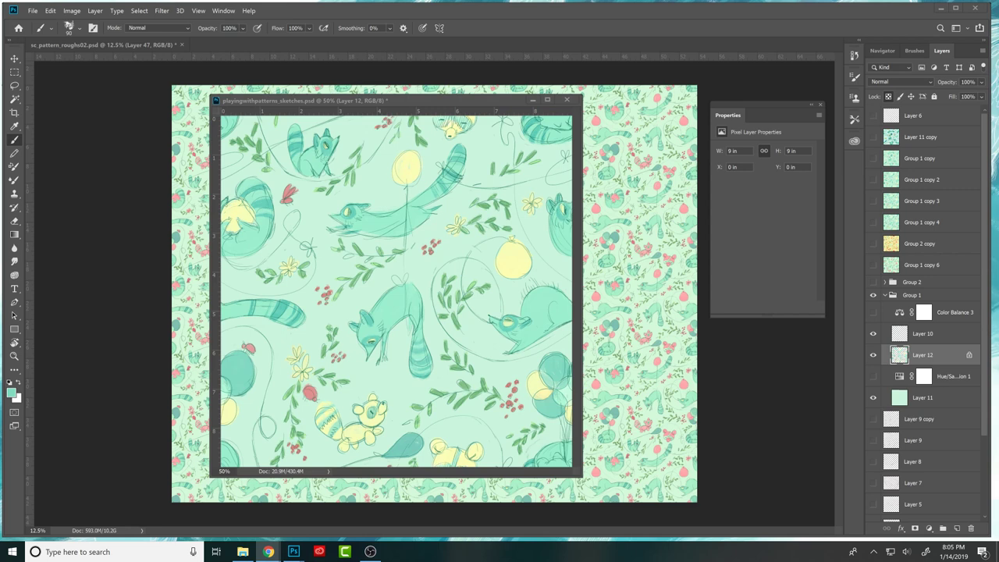
ctrl+click(904, 357)
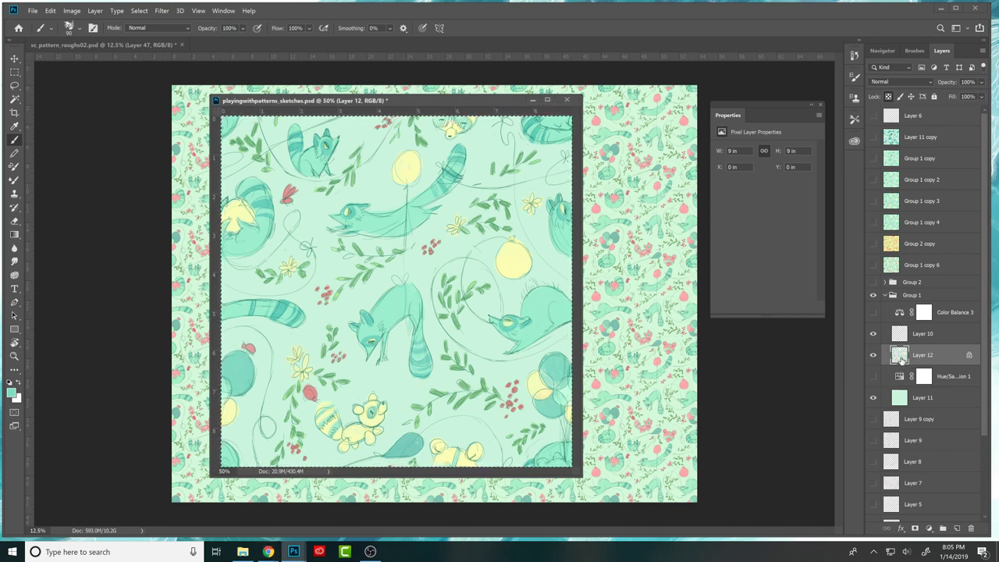
Enable Color Balance 3 clipped to Layer 12 and place a clipped duplicate of it directly above Layer 11.
drag(579, 476, 717, 502)
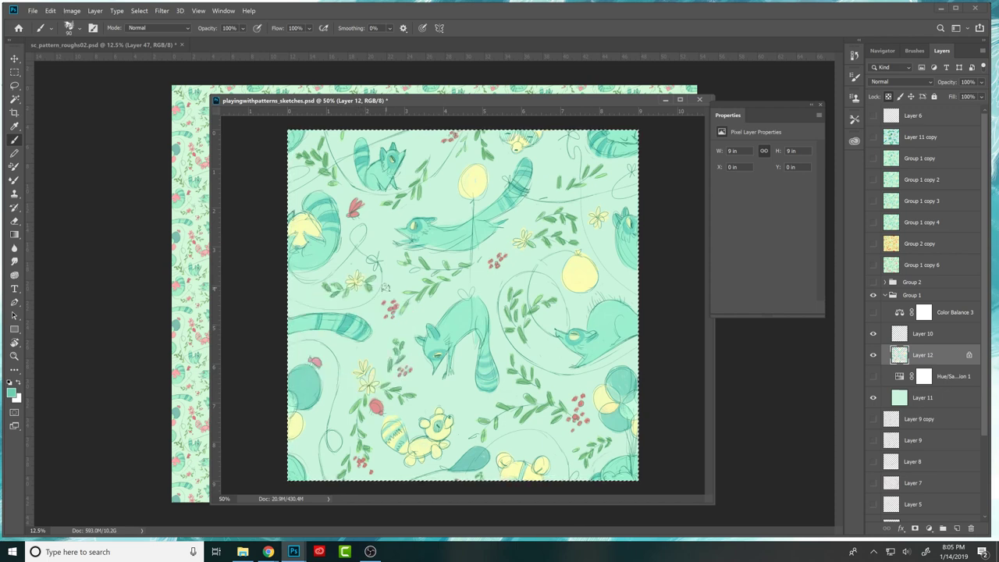
click(874, 312)
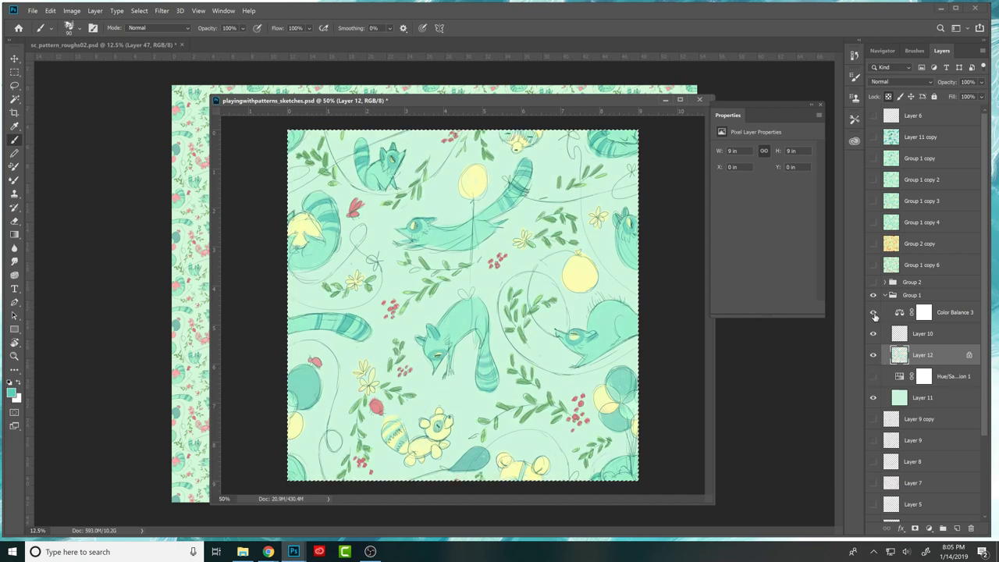
drag(899, 313, 901, 402)
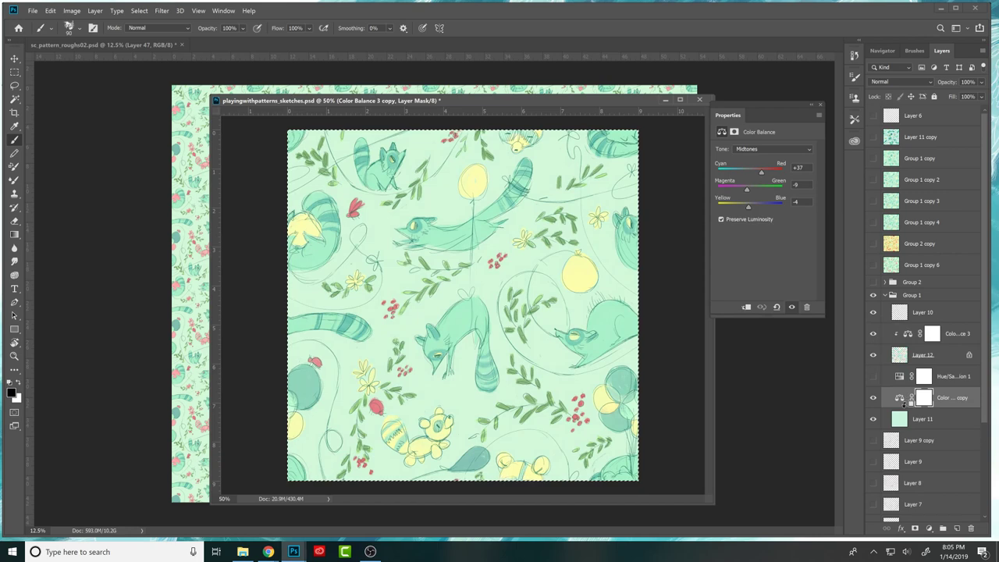
Hide Layer 47 in sc_pattern_roughs02.psd and bring the sketches document back into view.
mouse_move(587, 113)
mouse_down()
mouse_move(520, 105)
mouse_move(551, 101)
mouse_move(513, 301)
mouse_move(549, 441)
mouse_up()
click(749, 367)
click(874, 171)
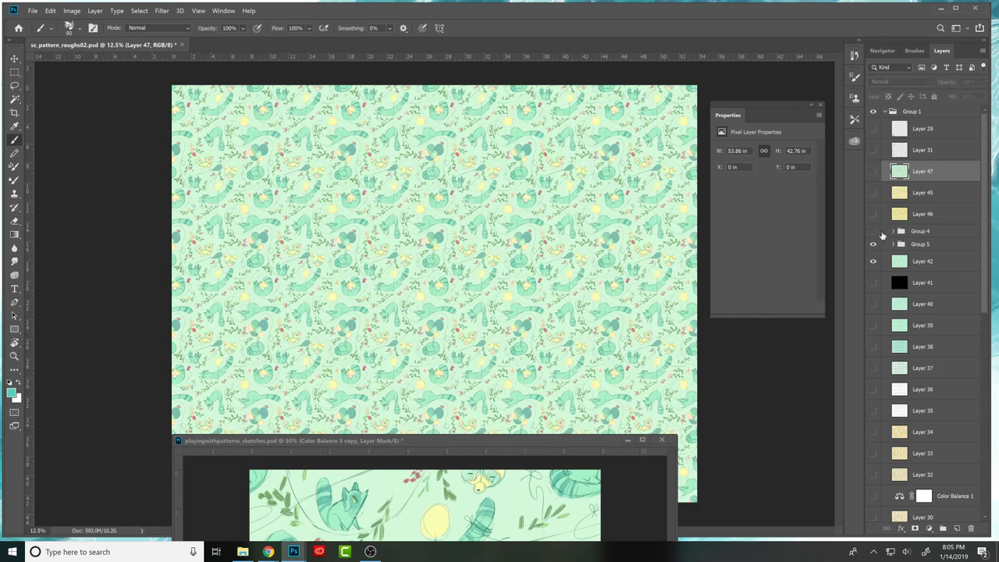
mouse_move(553, 441)
mouse_down()
mouse_move(570, 537)
mouse_move(587, 503)
mouse_move(585, 409)
mouse_move(512, 390)
mouse_move(561, 165)
mouse_move(556, 110)
mouse_up()
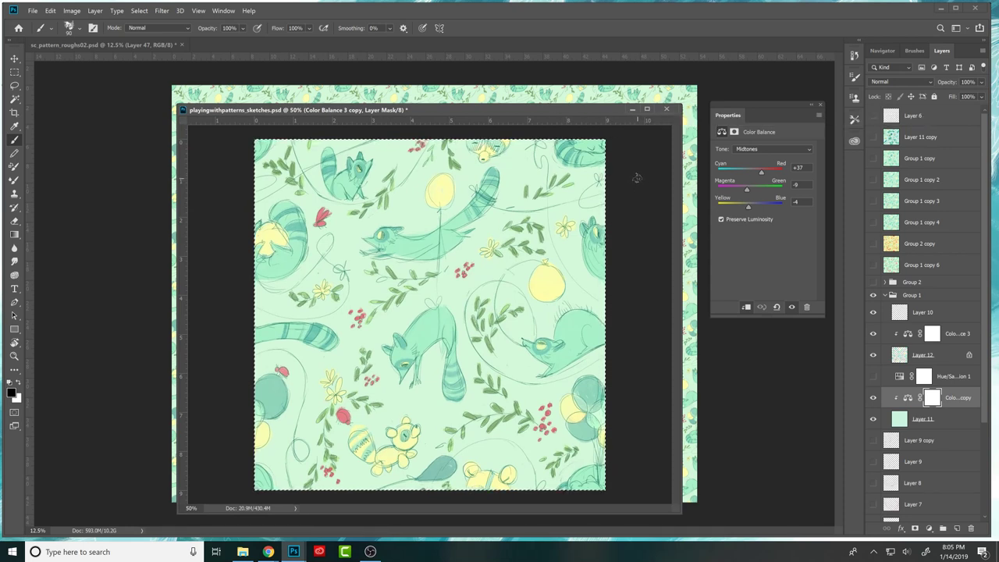
Save playingwithpatterns_sketches.psd and sc_pattern_roughs02.psd.
key(ctrl+s)
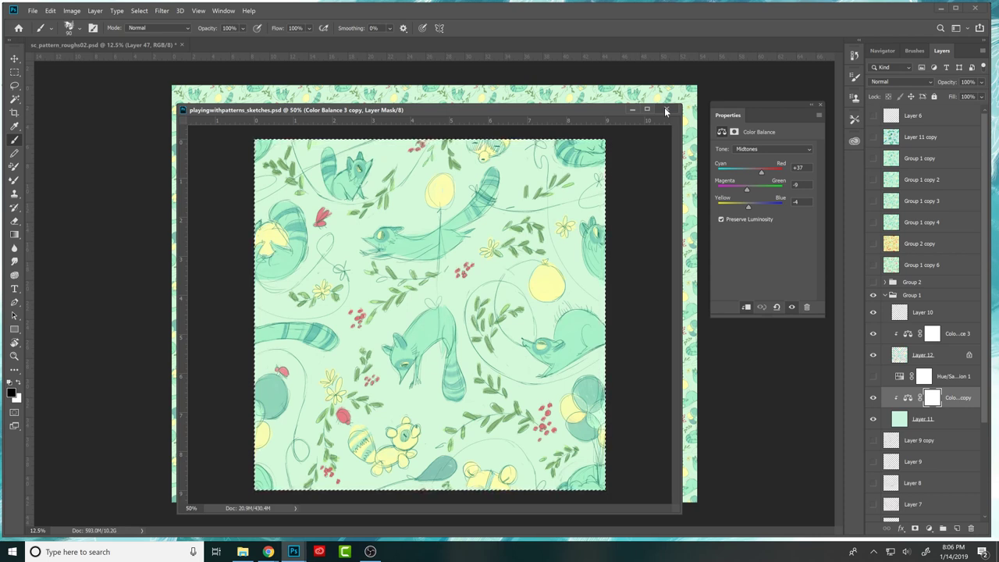
click(268, 552)
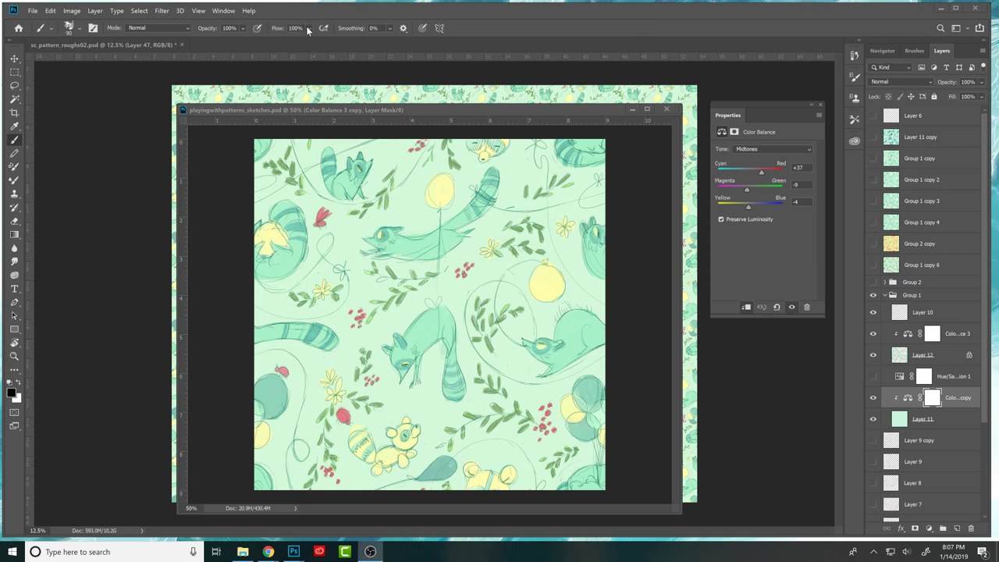
click(305, 110)
key(ctrl+a)
click(136, 44)
key(ctrl+s)
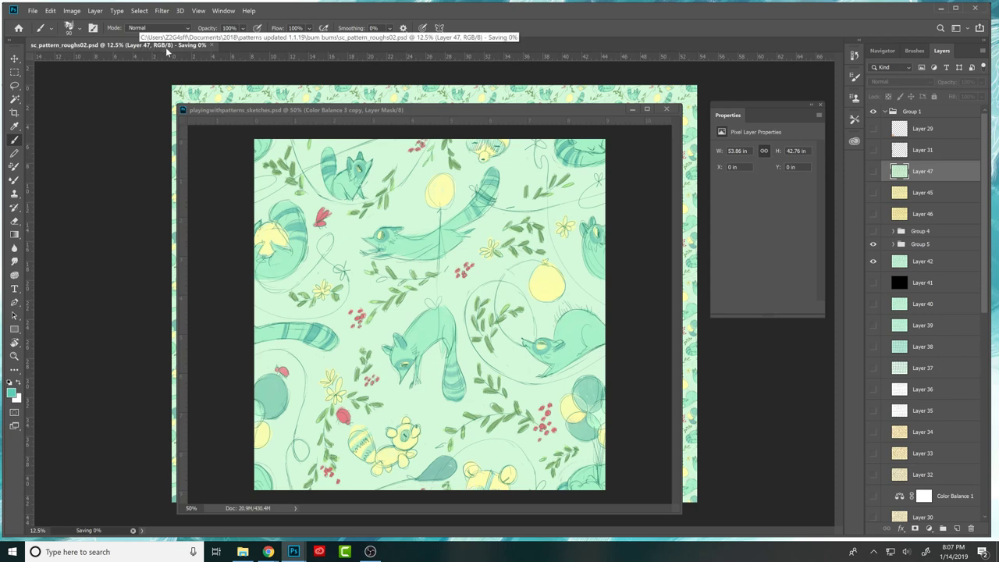